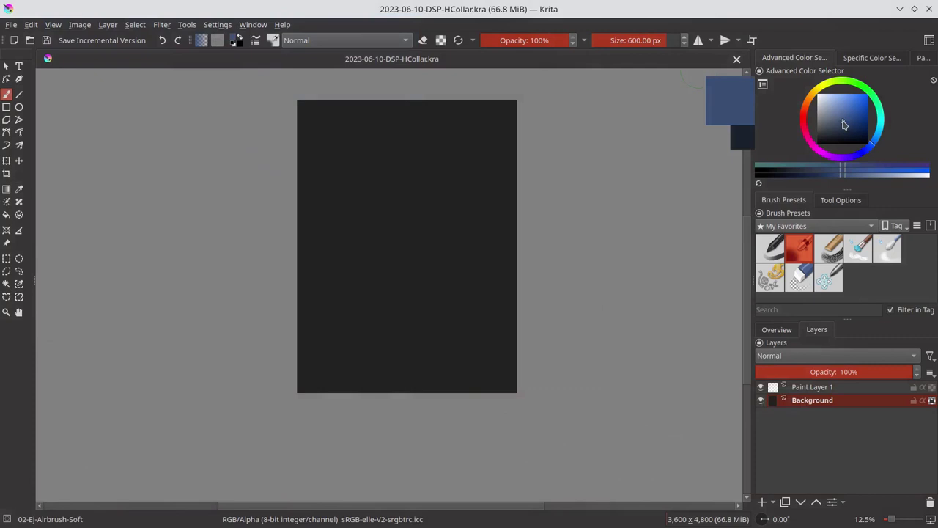
# Airbrush the sky in blue, darker at the top, with a light-blue horizon band.
pyautogui.moveTo(844, 124); pyautogui.dragTo(849, 118)
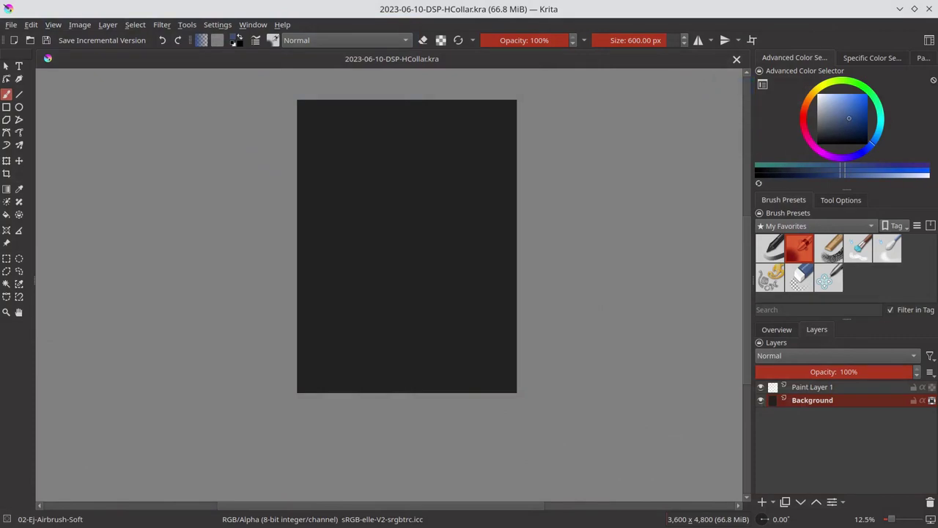
pyautogui.moveTo(307, 125)
pyautogui.mouseDown()
pyautogui.moveTo(450, 164)
pyautogui.moveTo(350, 220)
pyautogui.moveTo(506, 257)
pyautogui.mouseUp()
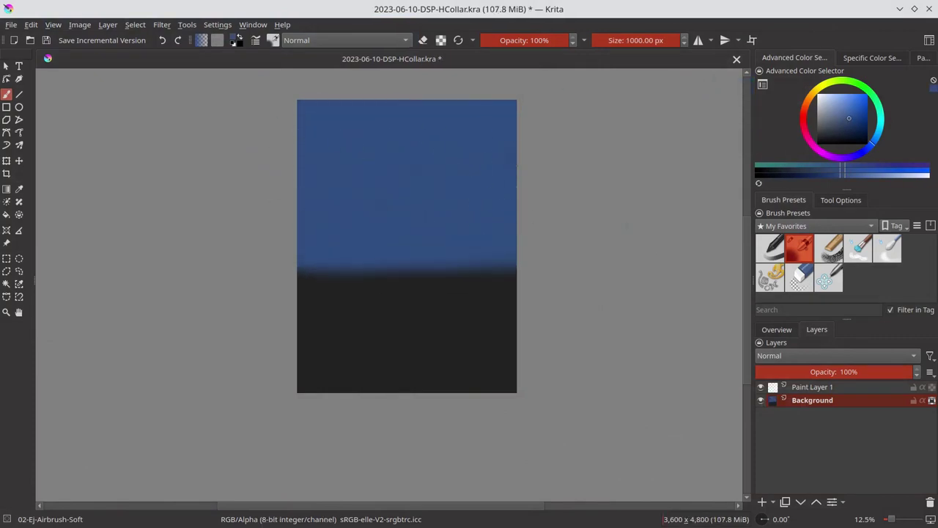
pyautogui.moveTo(425, 126); pyautogui.dragTo(364, 125)
pyautogui.click(902, 170)
pyautogui.moveTo(506, 249)
pyautogui.mouseDown()
pyautogui.moveTo(303, 268)
pyautogui.moveTo(398, 284)
pyautogui.moveTo(330, 323)
pyautogui.mouseUp()
# Turn the lower canvas grey and lay a light band across the horizon.
pyautogui.click(821, 125)
pyautogui.moveTo(308, 352); pyautogui.dragTo(505, 382)
pyautogui.keyDown('ctrl'); pyautogui.click(499, 244); pyautogui.keyUp('ctrl')
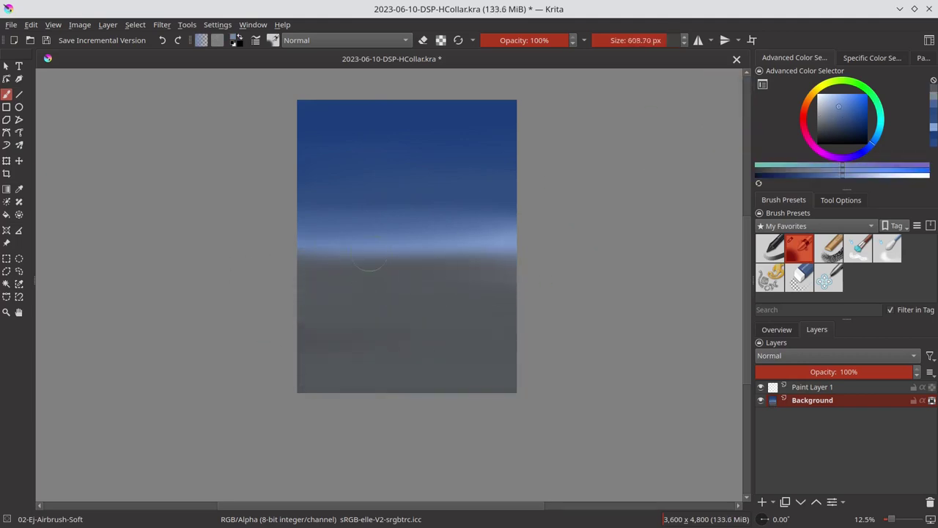
pyautogui.moveTo(308, 250)
pyautogui.mouseDown()
pyautogui.moveTo(500, 244)
pyautogui.moveTo(301, 240)
pyautogui.moveTo(515, 264)
pyautogui.mouseUp()
pyautogui.keyDown('ctrl'); pyautogui.click(407, 147); pyautogui.keyUp('ctrl')
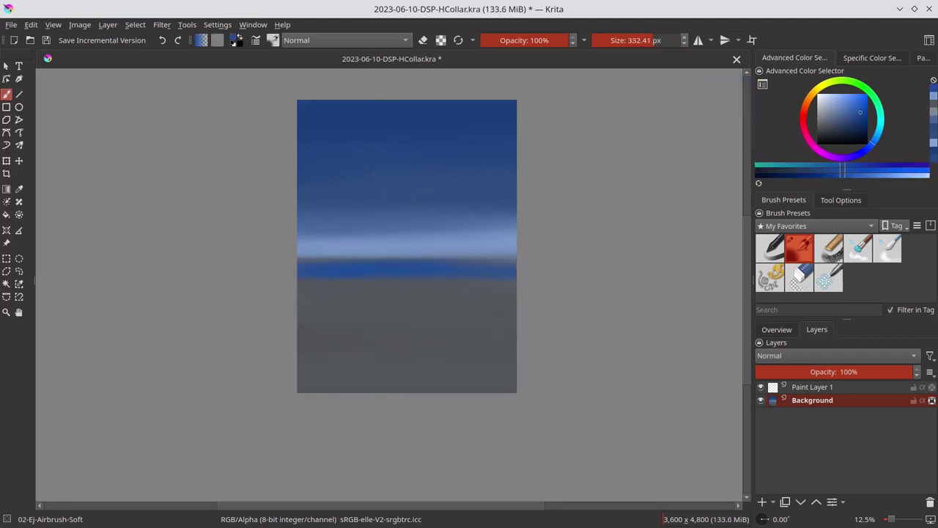
pyautogui.keyDown('ctrl'); pyautogui.click(440, 242); pyautogui.keyUp('ctrl')
pyautogui.press('[')
# Paint white cloud streaks along the horizon and across the upper sky.
pyautogui.moveTo(297, 257); pyautogui.dragTo(500, 258)
pyautogui.moveTo(297, 219); pyautogui.dragTo(466, 218)
pyautogui.press('[')
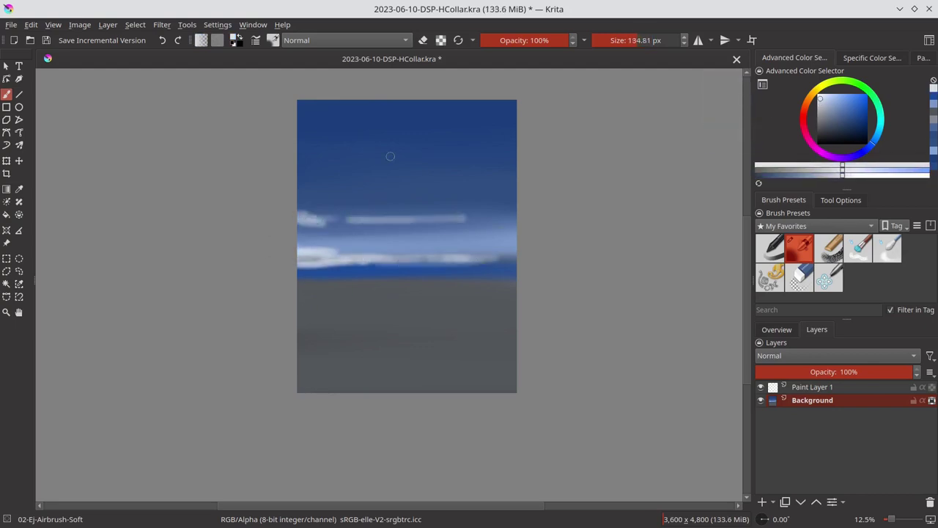
pyautogui.moveTo(378, 155); pyautogui.dragTo(449, 156)
pyautogui.moveTo(300, 136); pyautogui.dragTo(370, 110)
pyautogui.moveTo(308, 110); pyautogui.dragTo(439, 121)
pyautogui.press('[')
pyautogui.press('[')
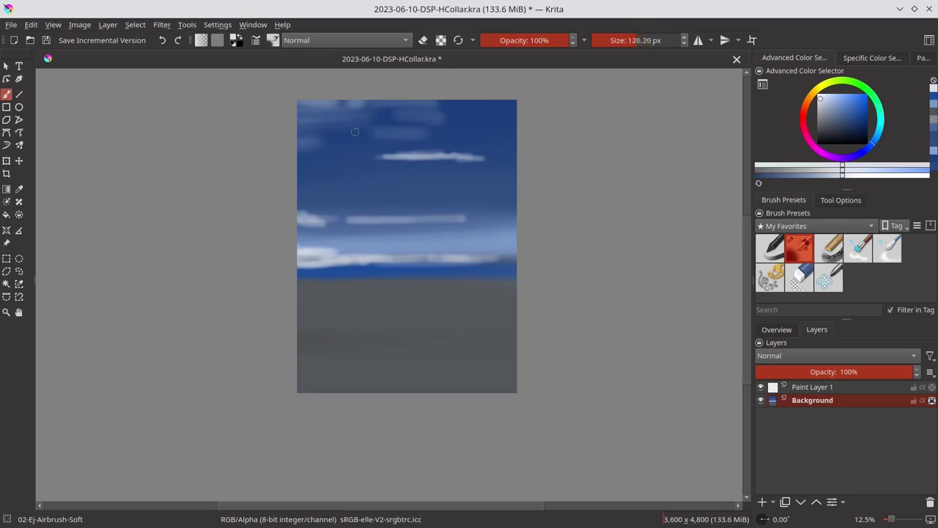
pyautogui.moveTo(304, 135); pyautogui.dragTo(407, 133)
pyautogui.moveTo(345, 138); pyautogui.dragTo(514, 139)
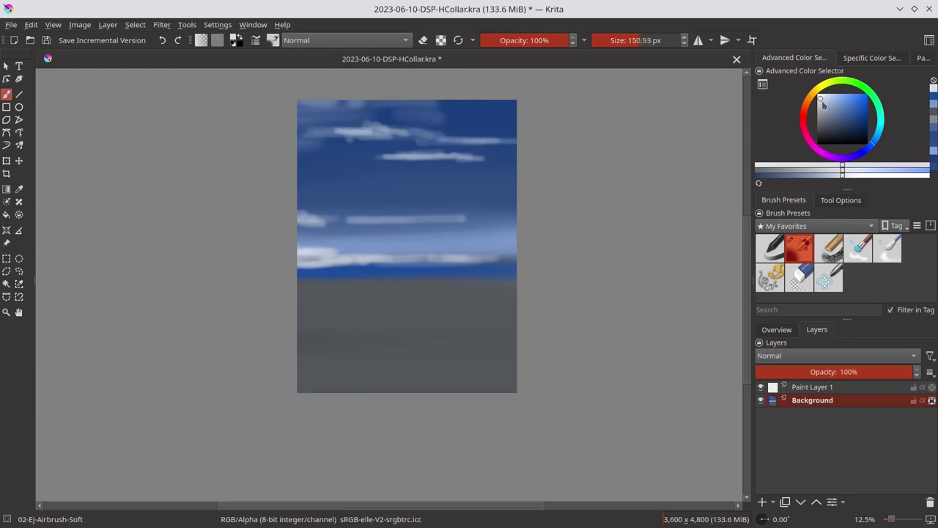
pyautogui.press(']')
# Add light streaks along the horizon and down across the grey lower area.
pyautogui.moveTo(298, 282); pyautogui.dragTo(513, 280)
pyautogui.moveTo(433, 297); pyautogui.dragTo(428, 307)
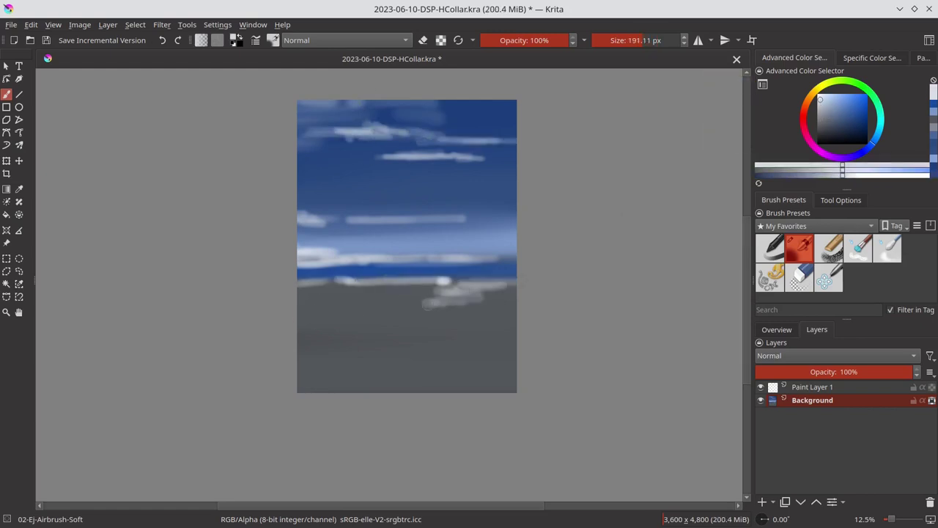
pyautogui.press('[')
pyautogui.moveTo(340, 302); pyautogui.dragTo(484, 293)
pyautogui.moveTo(385, 303); pyautogui.dragTo(504, 286)
pyautogui.moveTo(334, 313)
pyautogui.mouseDown()
pyautogui.moveTo(410, 320)
pyautogui.moveTo(435, 310)
pyautogui.mouseUp()
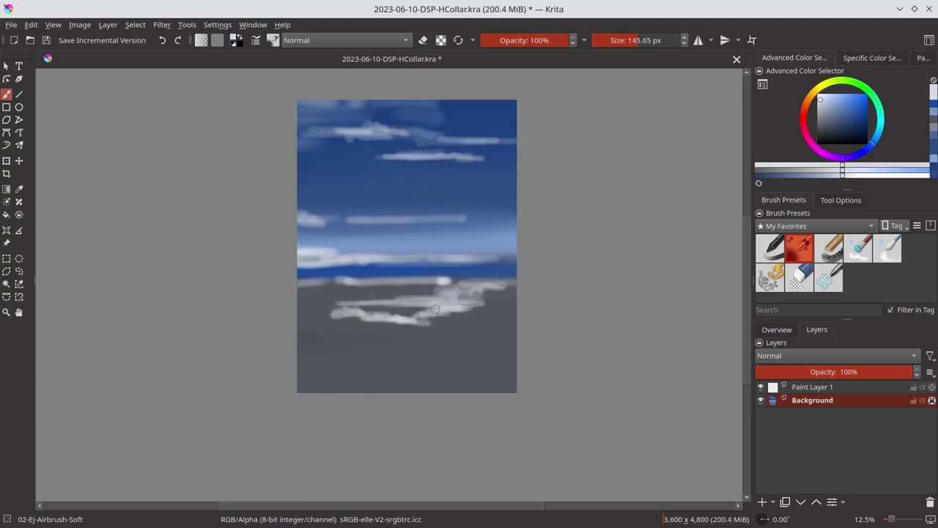
pyautogui.moveTo(297, 327); pyautogui.dragTo(443, 329)
pyautogui.moveTo(355, 339); pyautogui.dragTo(457, 340)
pyautogui.press(']')
pyautogui.press(']')
pyautogui.moveTo(407, 368)
pyautogui.mouseDown()
pyautogui.moveTo(339, 371)
pyautogui.moveTo(480, 375)
pyautogui.mouseUp()
# Paint darker grey along the bottom with light blue-white streaks over it.
pyautogui.keyDown('ctrl'); pyautogui.click(339, 370); pyautogui.keyUp('ctrl')
pyautogui.press(']')
pyautogui.moveTo(366, 359)
pyautogui.mouseDown()
pyautogui.moveTo(513, 361)
pyautogui.moveTo(301, 370)
pyautogui.mouseUp()
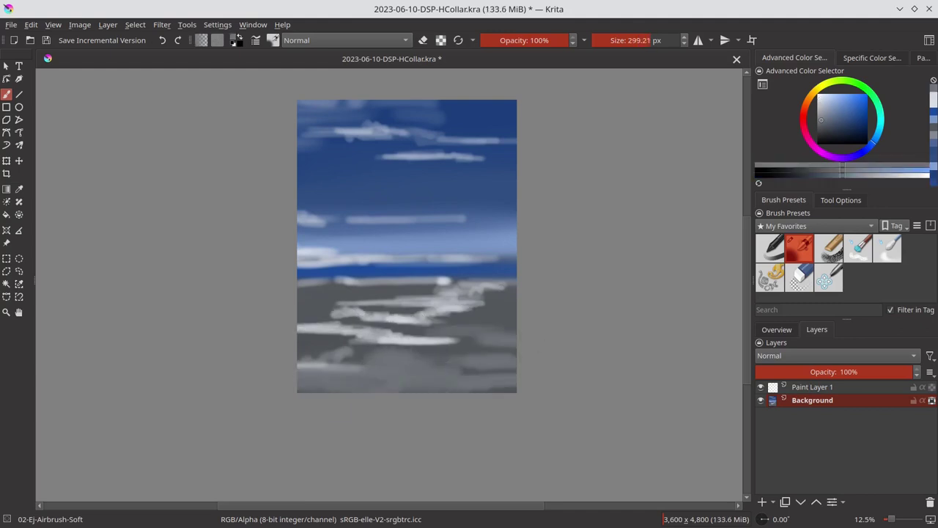
pyautogui.keyDown('ctrl'); pyautogui.click(396, 341); pyautogui.keyUp('ctrl')
pyautogui.press('[')
pyautogui.press('[')
pyautogui.moveTo(362, 353); pyautogui.dragTo(499, 351)
pyautogui.moveTo(297, 356); pyautogui.dragTo(492, 360)
pyautogui.moveTo(411, 378); pyautogui.dragTo(517, 377)
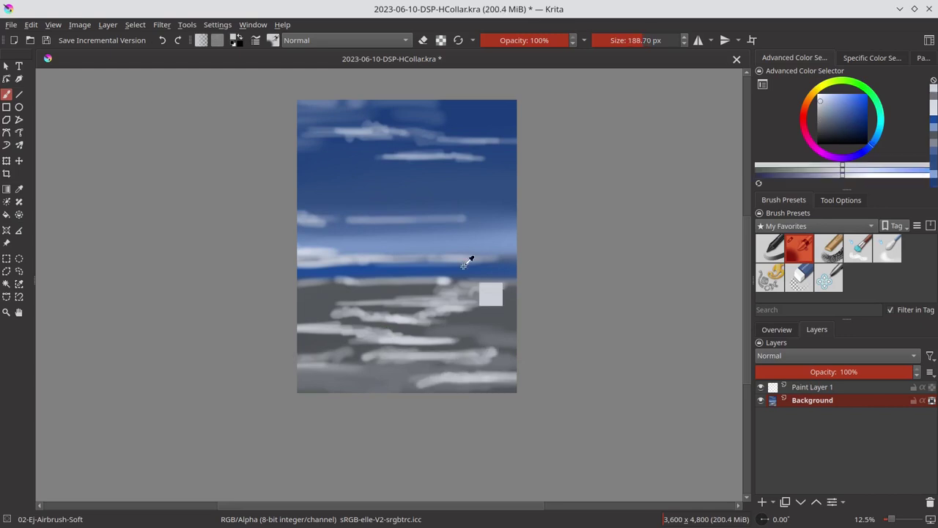
# Add dark blue-grey streaks across the lower area.
pyautogui.keyDown('ctrl'); pyautogui.click(467, 262); pyautogui.keyUp('ctrl')
pyautogui.moveTo(451, 351)
pyautogui.mouseDown()
pyautogui.moveTo(497, 349)
pyautogui.moveTo(408, 347)
pyautogui.mouseUp()
pyautogui.press('[')
pyautogui.moveTo(381, 312); pyautogui.dragTo(510, 299)
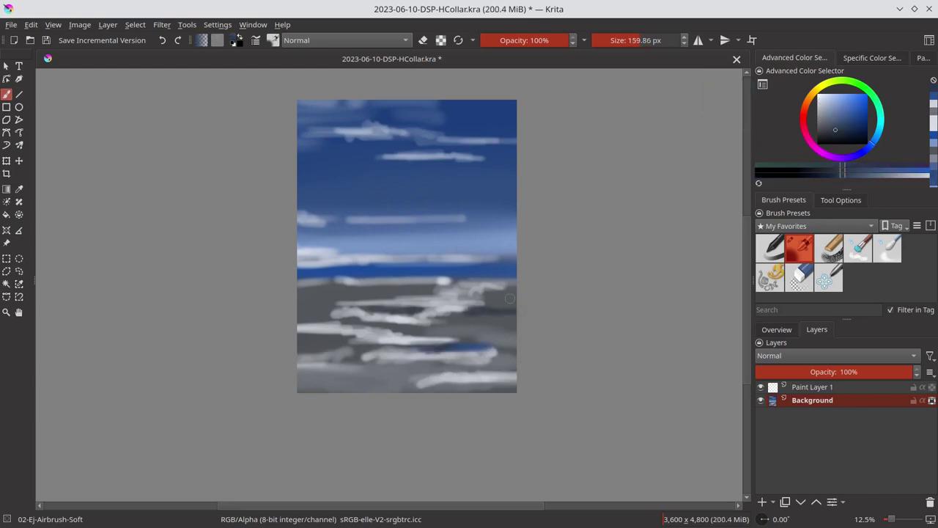
pyautogui.moveTo(438, 325); pyautogui.dragTo(313, 327)
pyautogui.moveTo(420, 292)
pyautogui.mouseDown()
pyautogui.moveTo(305, 298)
pyautogui.moveTo(299, 313)
pyautogui.mouseUp()
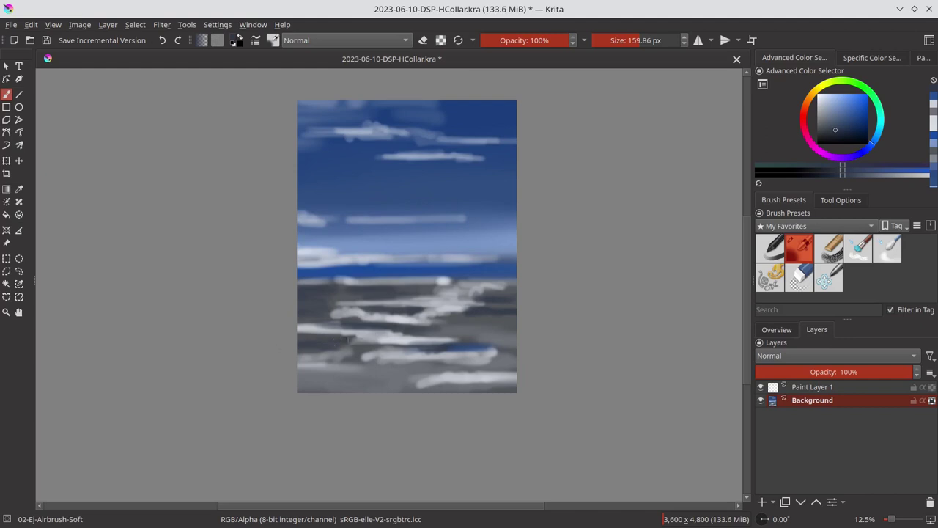
pyautogui.moveTo(321, 341); pyautogui.dragTo(356, 341)
# Add small light-blue highlights below the horizon, then select Paint Layer 1 and save.
pyautogui.moveTo(412, 347); pyautogui.dragTo(341, 346)
pyautogui.keyDown('ctrl'); pyautogui.click(433, 278); pyautogui.keyUp('ctrl')
pyautogui.press('[')
pyautogui.press('[')
pyautogui.press('[')
pyautogui.moveTo(338, 308); pyautogui.dragTo(387, 297)
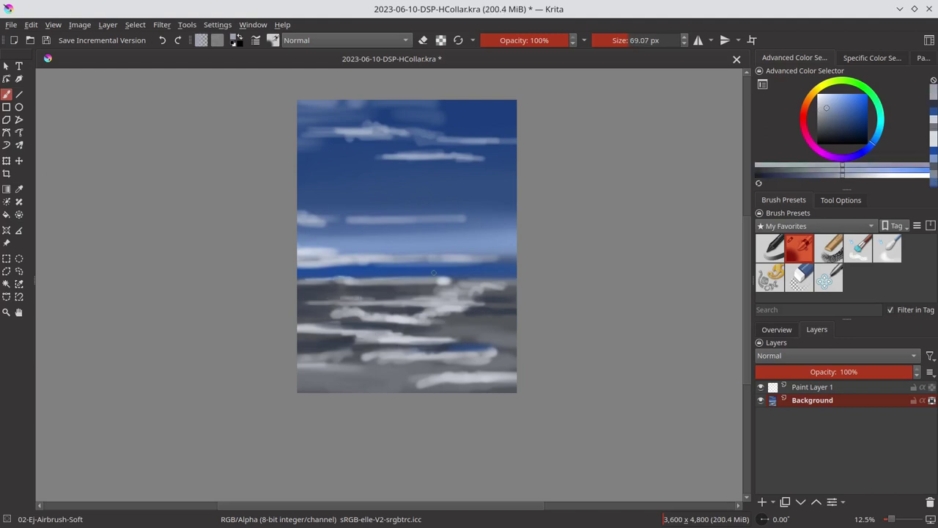
pyautogui.click(814, 386)
pyautogui.hotkey('ctrl', 's')
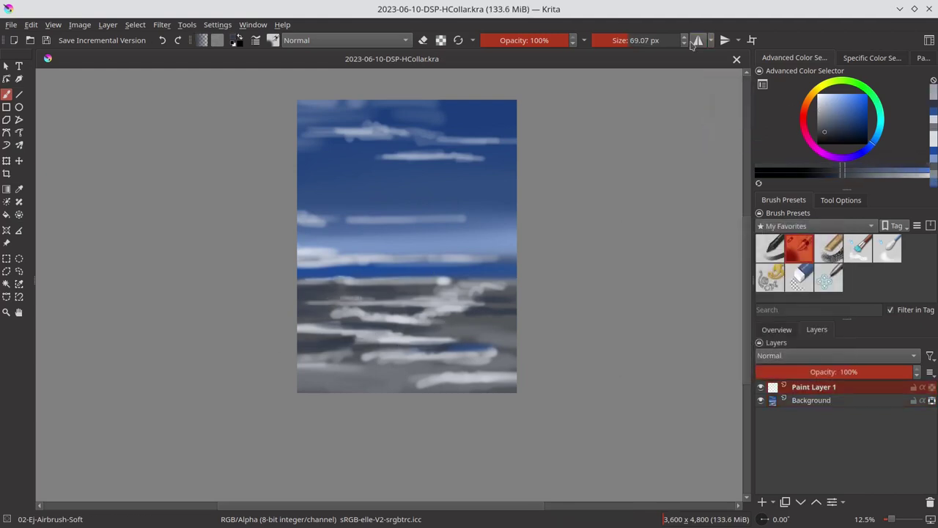
# With horizontal mirror on, paint a near-black mirrored scroll with a stem and curls.
pyautogui.click(698, 39)
pyautogui.click(831, 139)
pyautogui.press(']')
pyautogui.press(']')
pyautogui.press(']')
pyautogui.moveTo(344, 185); pyautogui.dragTo(402, 179)
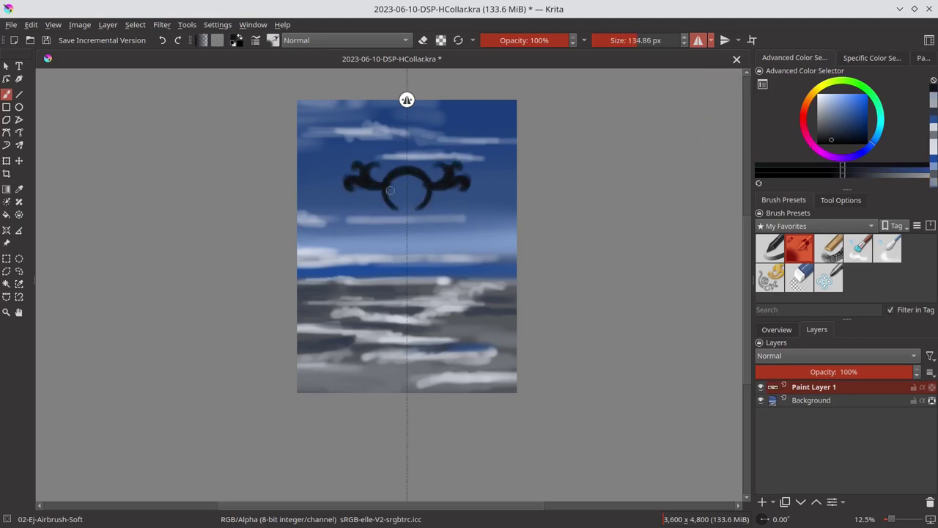
pyautogui.moveTo(389, 203)
pyautogui.mouseDown()
pyautogui.moveTo(402, 281)
pyautogui.moveTo(367, 234)
pyautogui.moveTo(386, 235)
pyautogui.moveTo(389, 300)
pyautogui.moveTo(398, 264)
pyautogui.moveTo(341, 282)
pyautogui.mouseUp()
pyautogui.moveTo(357, 224)
pyautogui.mouseDown()
pyautogui.moveTo(341, 248)
pyautogui.moveTo(339, 229)
pyautogui.mouseUp()
# Darken the side curls and add mirrored loops at the motif bottom, then save.
pyautogui.press('e')
pyautogui.click(799, 247)
pyautogui.moveTo(350, 182); pyautogui.dragTo(344, 241)
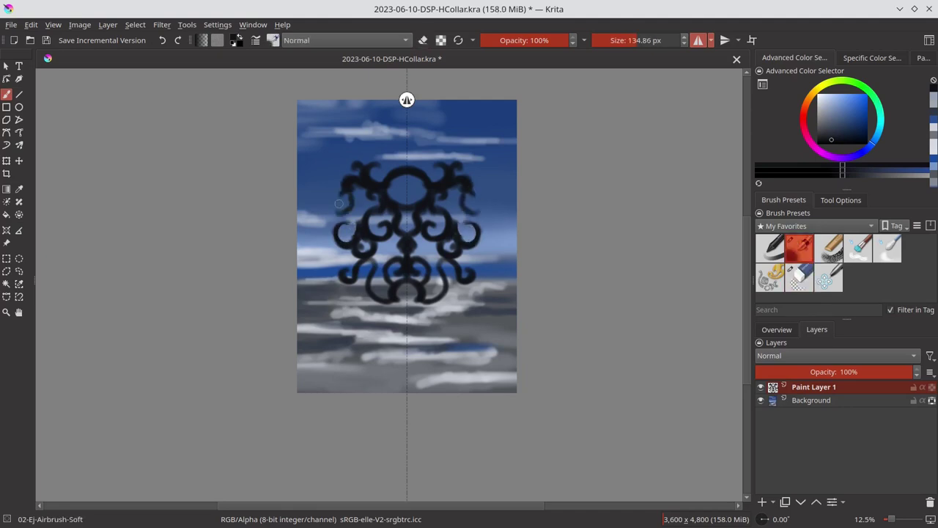
pyautogui.moveTo(396, 308); pyautogui.dragTo(405, 339)
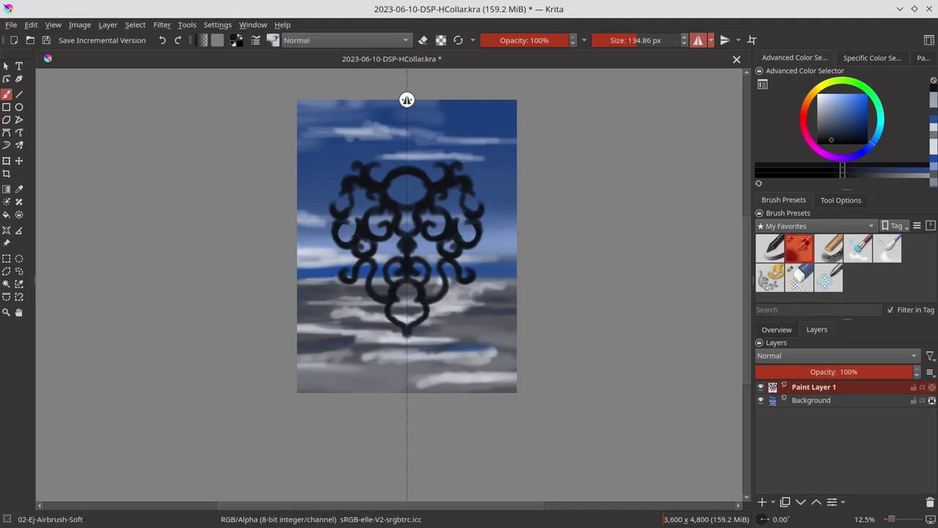
pyautogui.moveTo(376, 296)
pyautogui.mouseDown()
pyautogui.moveTo(394, 340)
pyautogui.moveTo(350, 297)
pyautogui.mouseUp()
pyautogui.hotkey('ctrl', 's')
# Duplicate Paint Layer 1, hide the copy, and reselect the original layer.
pyautogui.hotkey('ctrl', 'j')
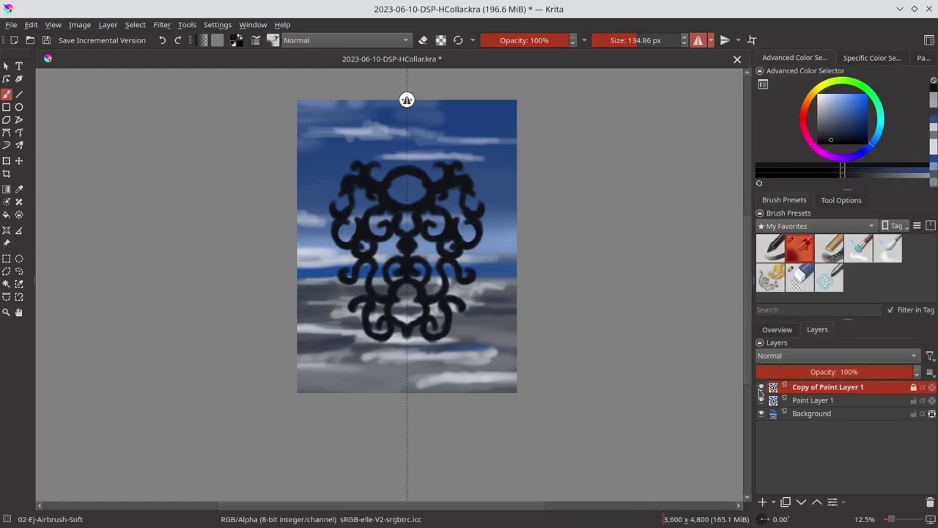
pyautogui.click(761, 387)
pyautogui.click(848, 400)
pyautogui.hotkey('ctrl', 't')
# Duplicate and offset the motif, merge the copies, and move the tiled railing down.
pyautogui.hotkey('ctrl', 'j')
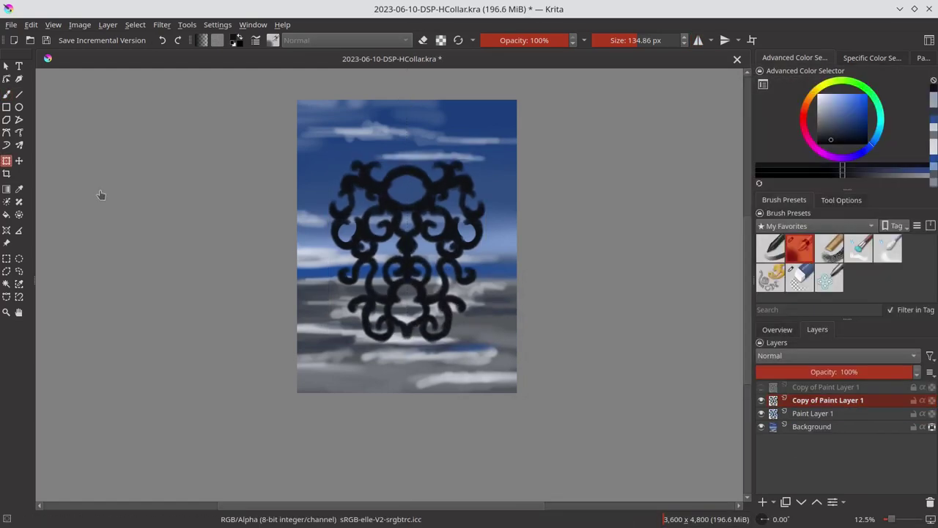
pyautogui.moveTo(421, 277)
pyautogui.mouseDown()
pyautogui.moveTo(570, 276)
pyautogui.moveTo(256, 251)
pyautogui.mouseUp()
pyautogui.rightClick(824, 401)
pyautogui.click(803, 189)
pyautogui.hotkey('ctrl', 'e')
pyautogui.hotkey('ctrl', 'e')
pyautogui.moveTo(466, 275); pyautogui.dragTo(484, 352)
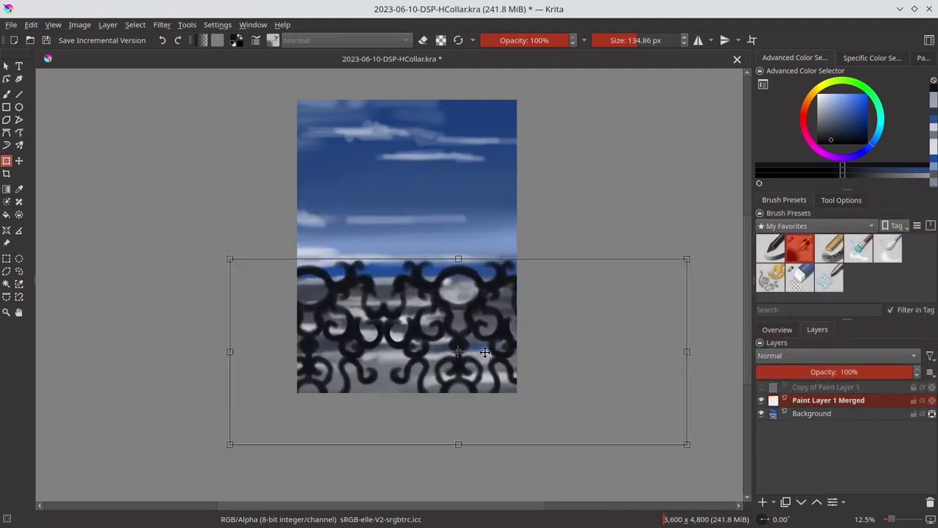
pyautogui.press('b')
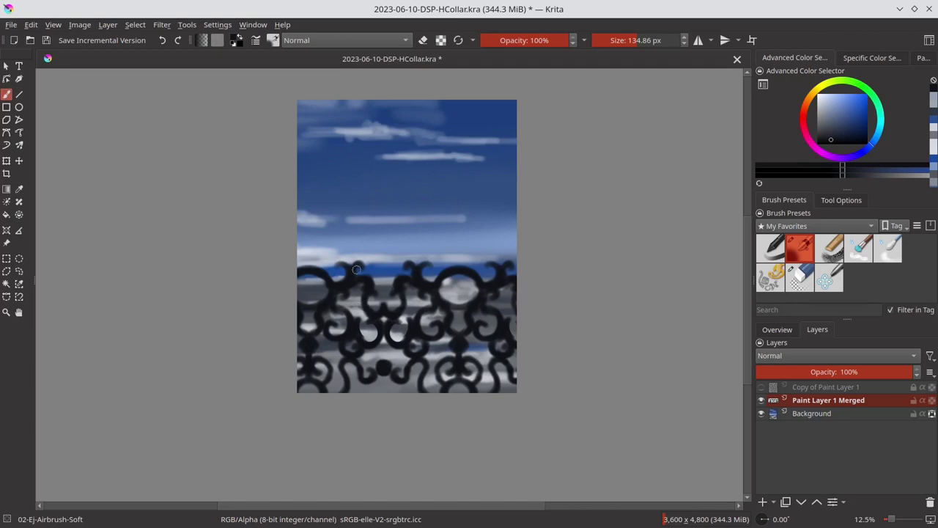
# Paint a mirrored dark top rail, save, and lower the railing slightly.
pyautogui.press('m')
pyautogui.moveTo(351, 262); pyautogui.dragTo(413, 260)
pyautogui.hotkey('ctrl', 's')
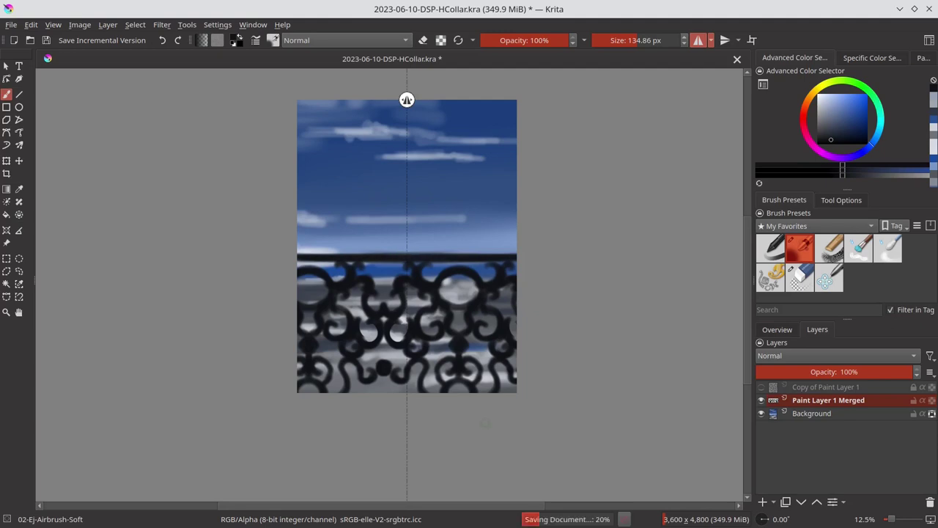
pyautogui.press('m')
pyautogui.press('t')
pyautogui.moveTo(354, 353); pyautogui.dragTo(431, 384)
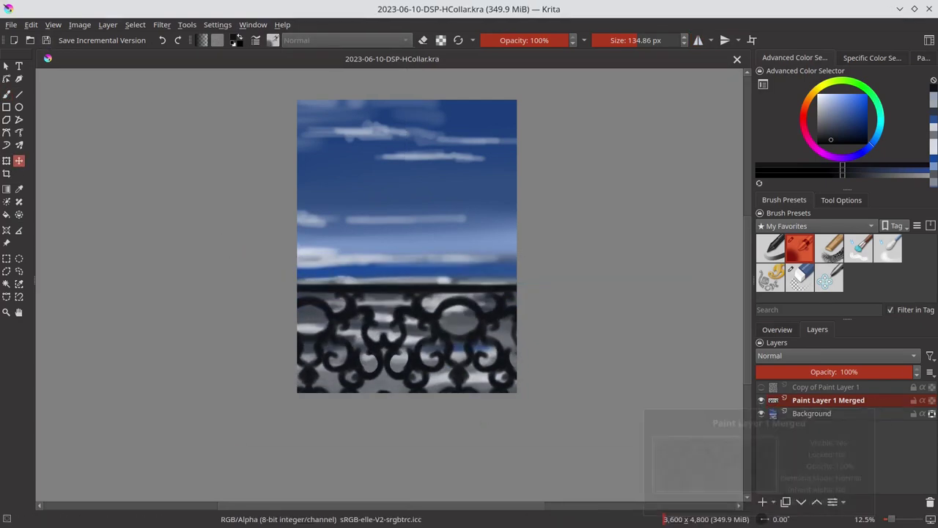
# On a new paint layer, airbrush a dark purple figure's head, arms and body.
pyautogui.click(763, 502)
pyautogui.moveTo(871, 144); pyautogui.dragTo(829, 156)
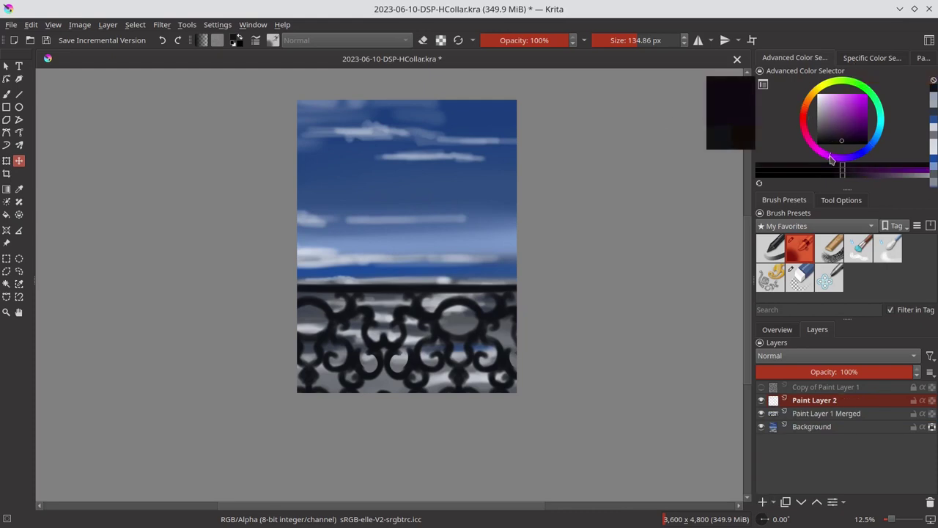
pyautogui.click(841, 139)
pyautogui.press('b')
pyautogui.moveTo(370, 207)
pyautogui.mouseDown()
pyautogui.moveTo(376, 212)
pyautogui.moveTo(380, 170)
pyautogui.moveTo(376, 214)
pyautogui.moveTo(323, 257)
pyautogui.moveTo(418, 234)
pyautogui.moveTo(428, 290)
pyautogui.mouseUp()
pyautogui.moveTo(321, 293)
pyautogui.mouseDown()
pyautogui.moveTo(324, 237)
pyautogui.moveTo(343, 340)
pyautogui.mouseUp()
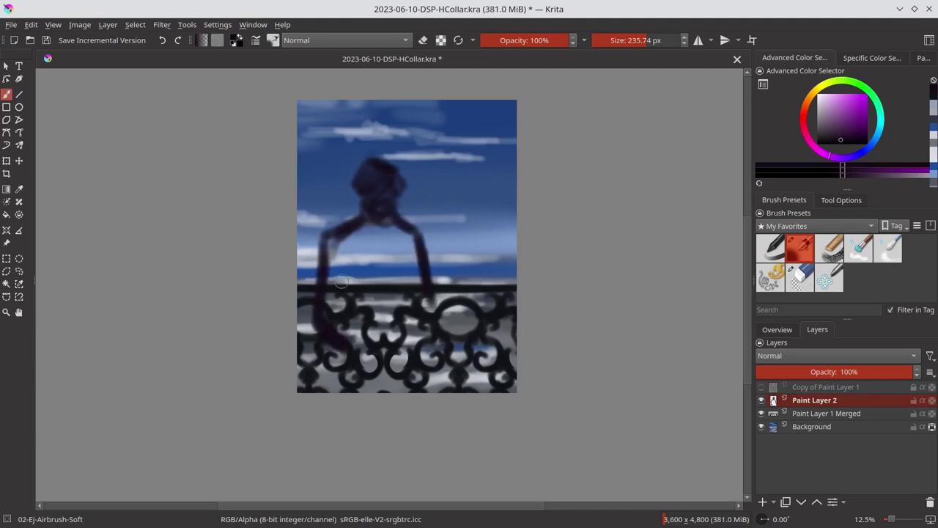
pyautogui.moveTo(427, 302)
pyautogui.mouseDown()
pyautogui.moveTo(345, 323)
pyautogui.moveTo(367, 241)
pyautogui.moveTo(352, 374)
pyautogui.moveTo(371, 233)
pyautogui.moveTo(414, 250)
pyautogui.mouseUp()
# Brighten the railing top in lighter purple on the merged layer and show the Overview.
pyautogui.press('pagedown')
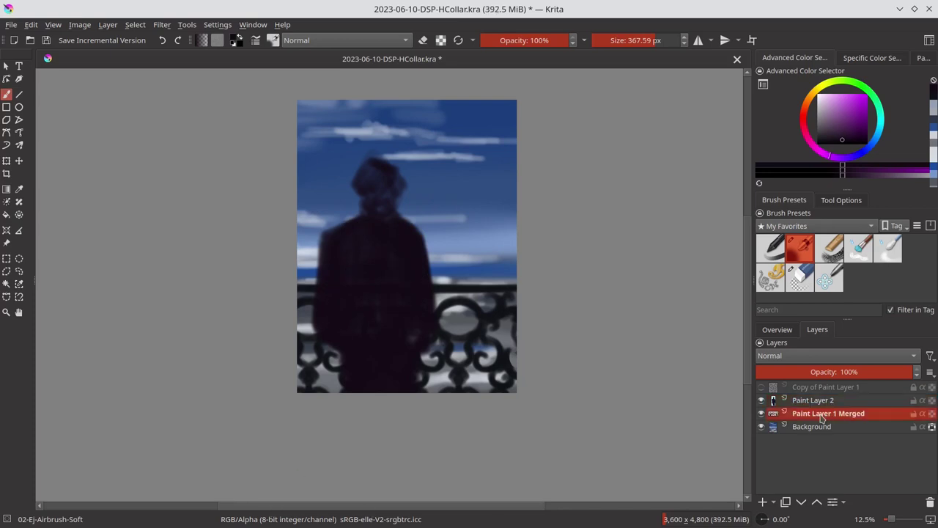
pyautogui.click(820, 117)
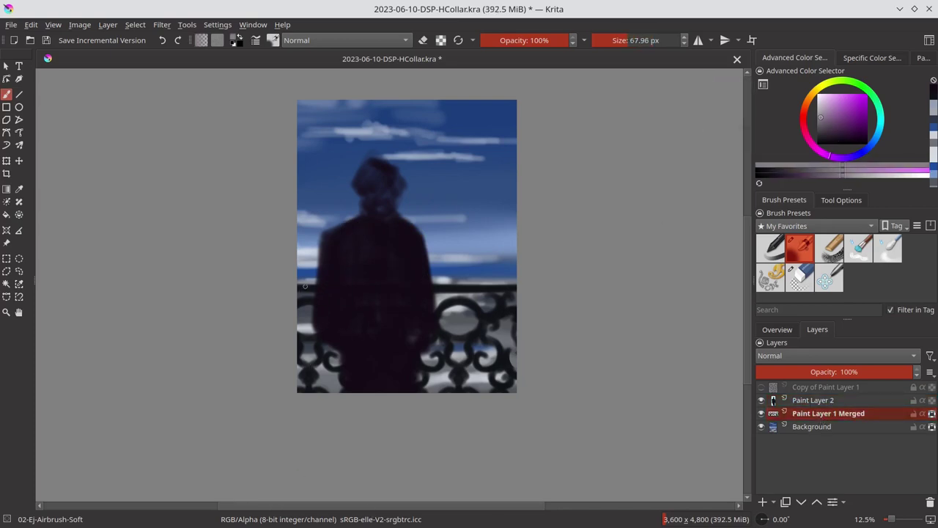
pyautogui.moveTo(305, 286); pyautogui.dragTo(508, 293)
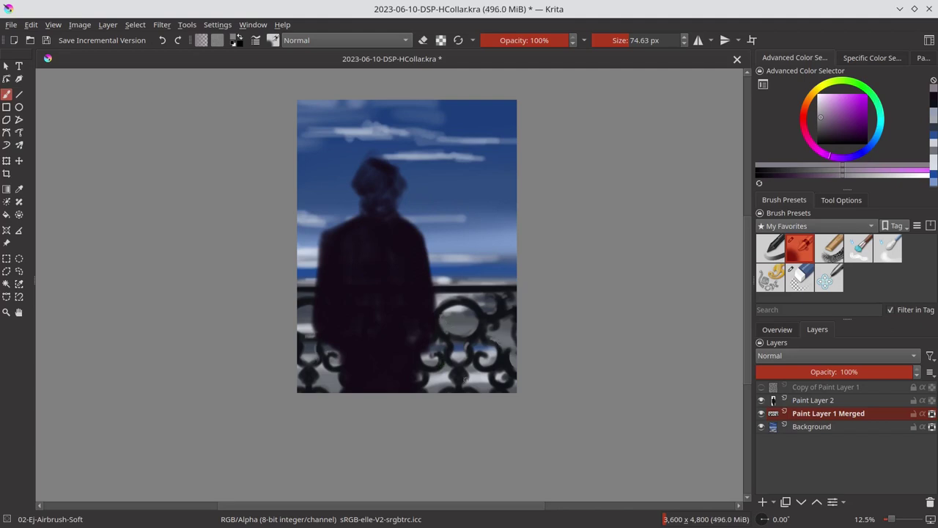
pyautogui.click(777, 330)
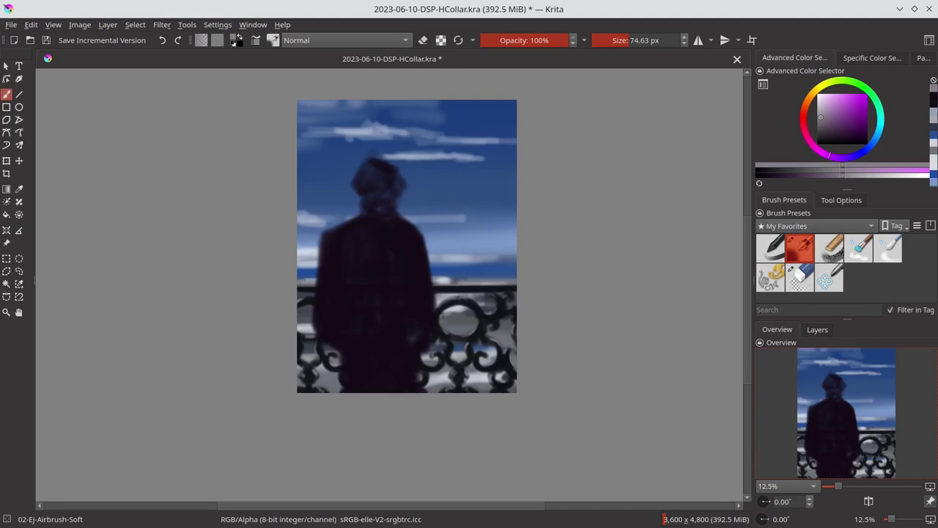
# Paint the face in an orange skin tone with dark eye and shadow strokes.
pyautogui.click(872, 57)
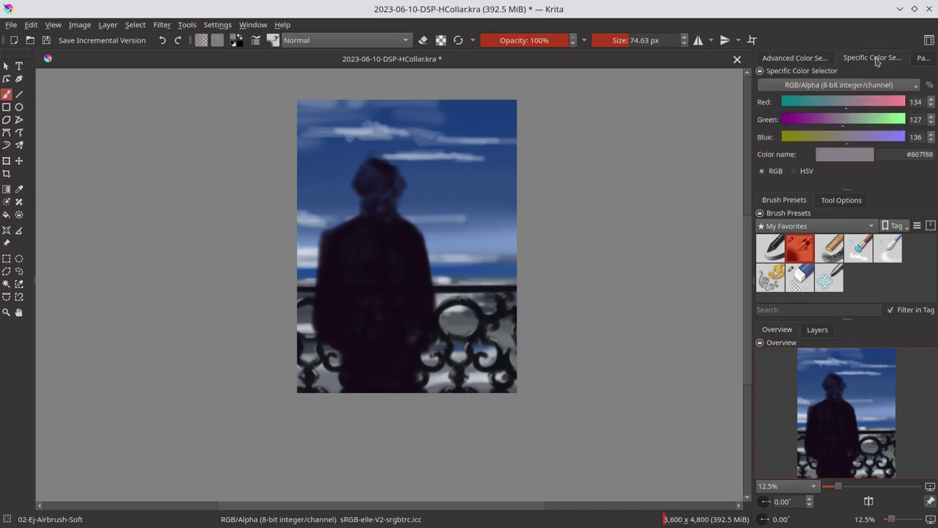
pyautogui.click(923, 57)
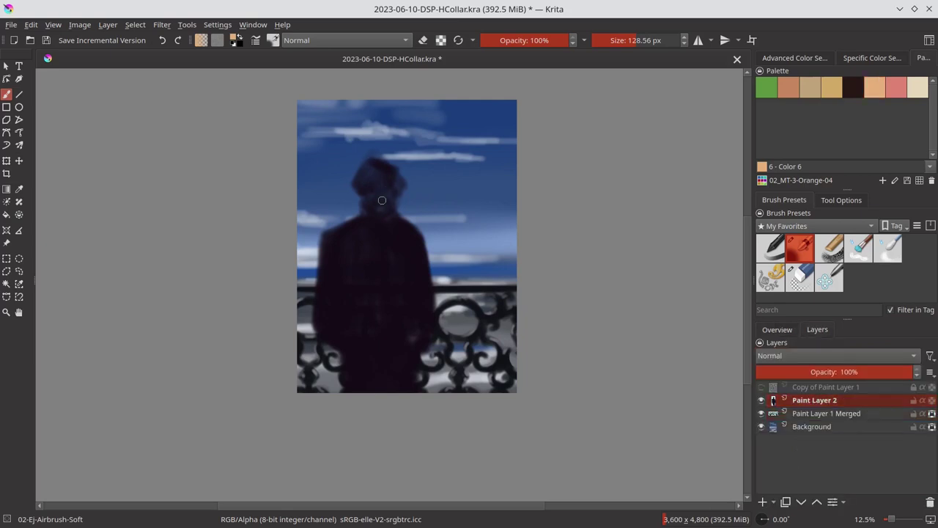
pyautogui.keyDown('ctrl'); pyautogui.click(389, 192); pyautogui.keyUp('ctrl')
pyautogui.moveTo(396, 196)
pyautogui.mouseDown()
pyautogui.moveTo(377, 201)
pyautogui.moveTo(396, 183)
pyautogui.moveTo(387, 187)
pyautogui.moveTo(395, 194)
pyautogui.mouseUp()
pyautogui.keyDown('ctrl'); pyautogui.click(396, 187); pyautogui.keyUp('ctrl')
pyautogui.keyDown('ctrl'); pyautogui.click(391, 220); pyautogui.keyUp('ctrl')
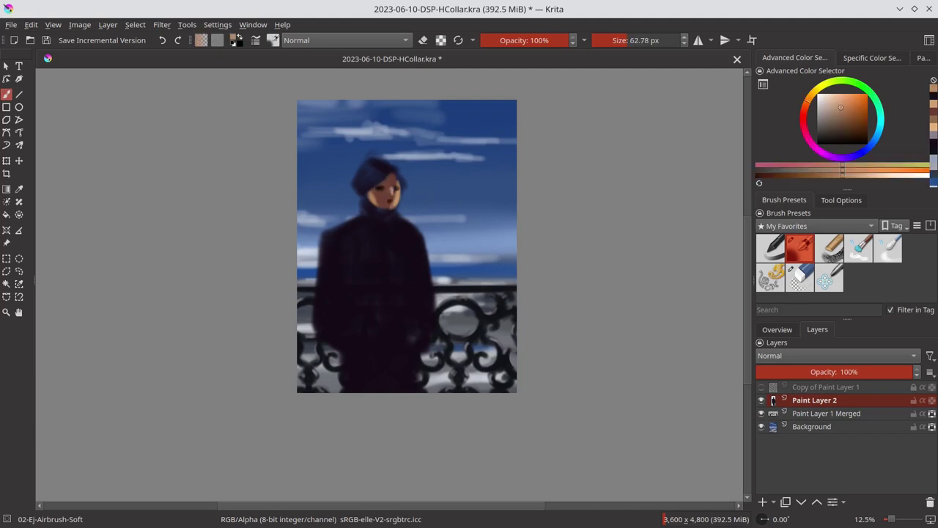
pyautogui.keyDown('ctrl'); pyautogui.click(390, 193); pyautogui.keyUp('ctrl')
# Refine the face with sampled light orange and dark coat and hair colours.
pyautogui.keyDown('ctrl'); pyautogui.click(389, 192); pyautogui.keyUp('ctrl')
pyautogui.press('[')
pyautogui.keyDown('ctrl'); pyautogui.click(391, 208); pyautogui.keyUp('ctrl')
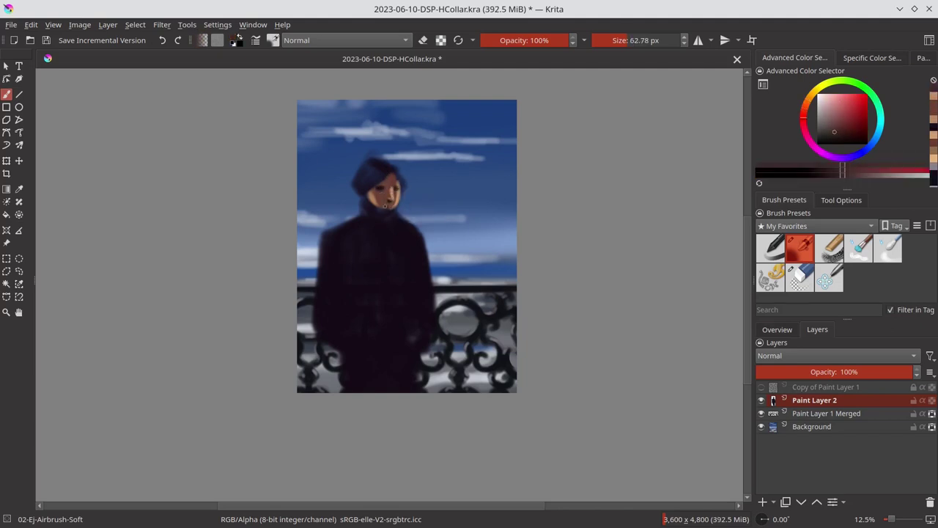
pyautogui.keyDown('ctrl'); pyautogui.click(391, 201); pyautogui.keyUp('ctrl')
pyautogui.keyDown('ctrl'); pyautogui.click(391, 207); pyautogui.keyUp('ctrl')
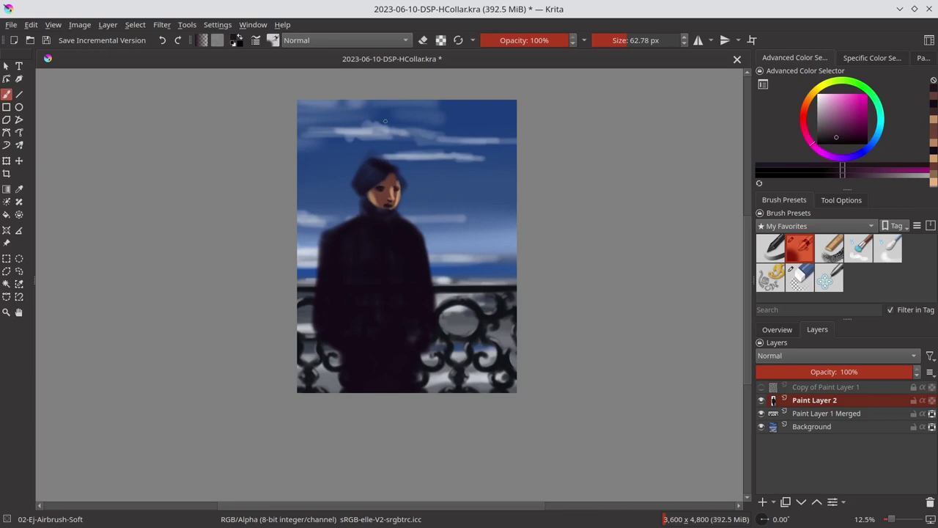
pyautogui.keyDown('ctrl'); pyautogui.click(373, 191); pyautogui.keyUp('ctrl')
pyautogui.press(']')
# Tidy the figure's edges with the circular eraser at adjusted brush sizes.
pyautogui.press('e')
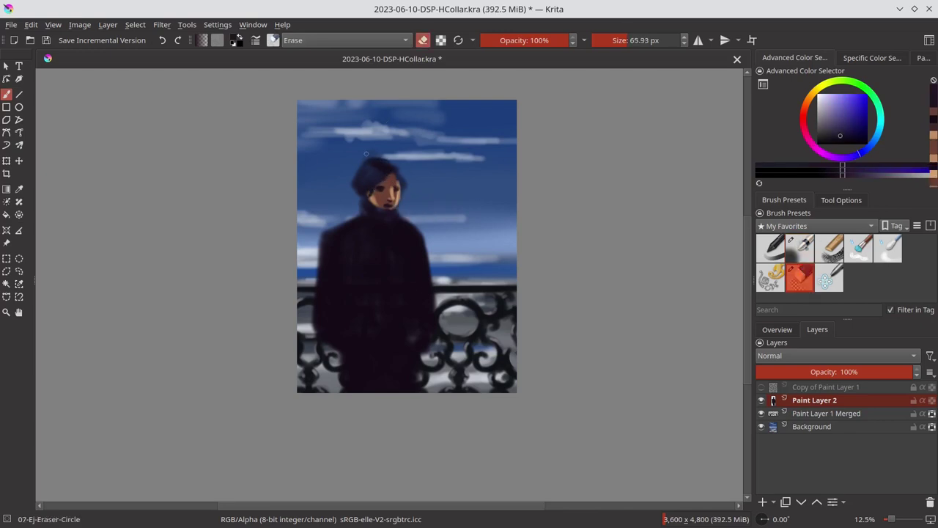
pyautogui.scroll(1, 783, 331)
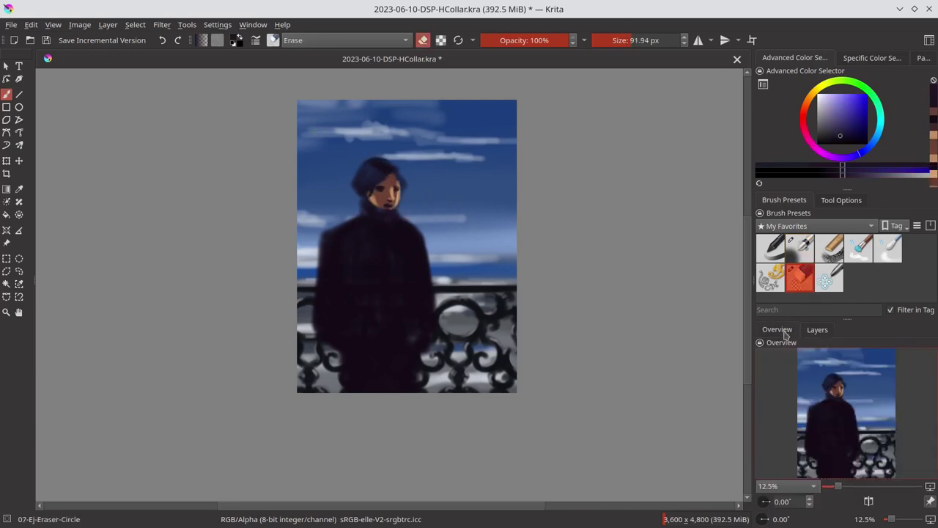
pyautogui.scroll(-1, 784, 333)
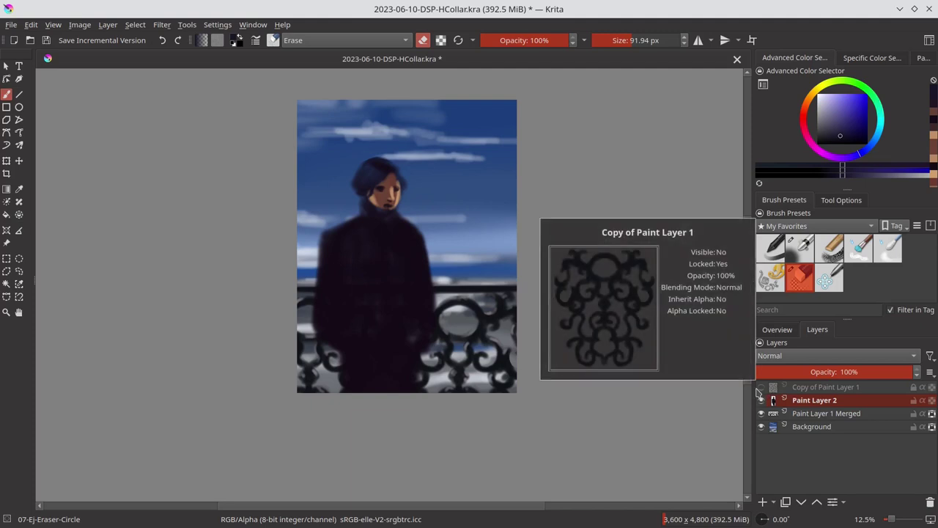
pyautogui.keyDown('ctrl'); pyautogui.click(360, 170); pyautogui.keyUp('ctrl')
pyautogui.press('[')
pyautogui.press('[')
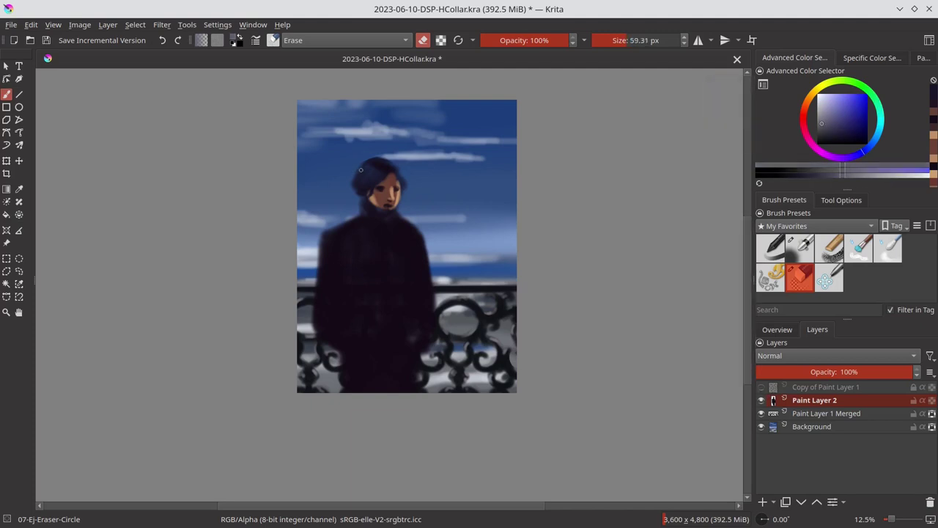
pyautogui.press(']')
pyautogui.press(']')
pyautogui.press(']')
pyautogui.press('/')
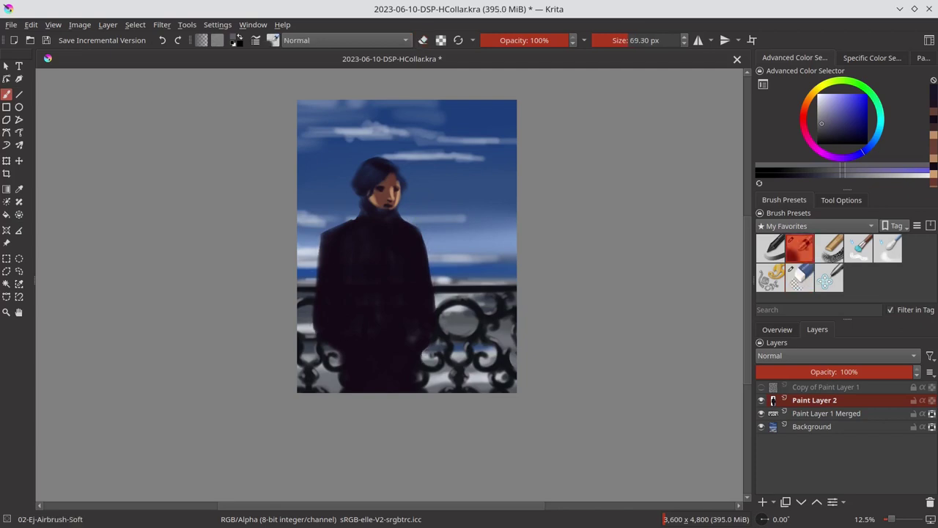
# Sample coat and collar purples and lightly repaint the collar area.
pyautogui.keyDown('ctrl'); pyautogui.click(423, 346); pyautogui.keyUp('ctrl')
pyautogui.keyDown('ctrl'); pyautogui.click(434, 334); pyautogui.keyUp('ctrl')
pyautogui.keyDown('ctrl'); pyautogui.click(385, 212); pyautogui.keyUp('ctrl')
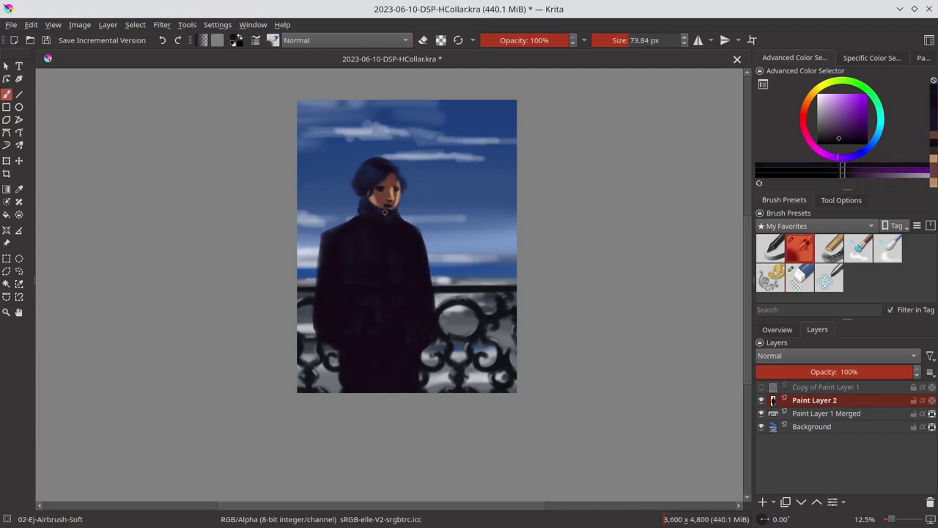
pyautogui.keyDown('ctrl'); pyautogui.click(371, 212); pyautogui.keyUp('ctrl')
pyautogui.press(']')
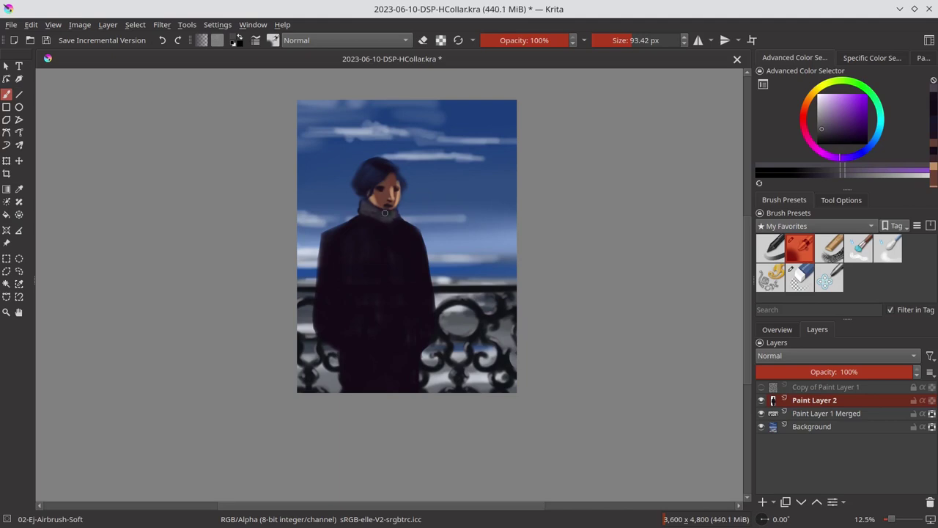
pyautogui.keyDown('ctrl'); pyautogui.click(360, 219); pyautogui.keyUp('ctrl')
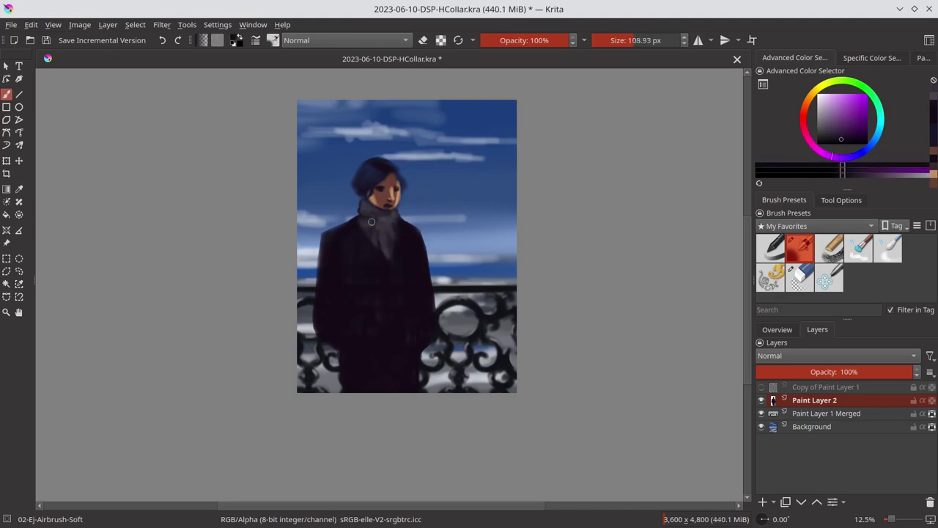
pyautogui.press('[')
# Paint the scarf in lighter and darker purples, undoing a stray dark dab on the collar.
pyautogui.keyDown('ctrl'); pyautogui.click(360, 203); pyautogui.keyUp('ctrl')
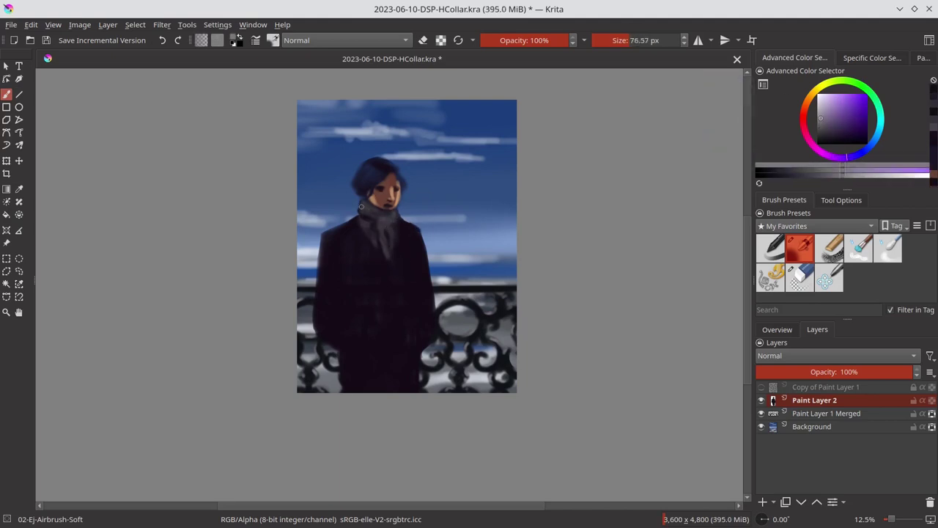
pyautogui.press('[')
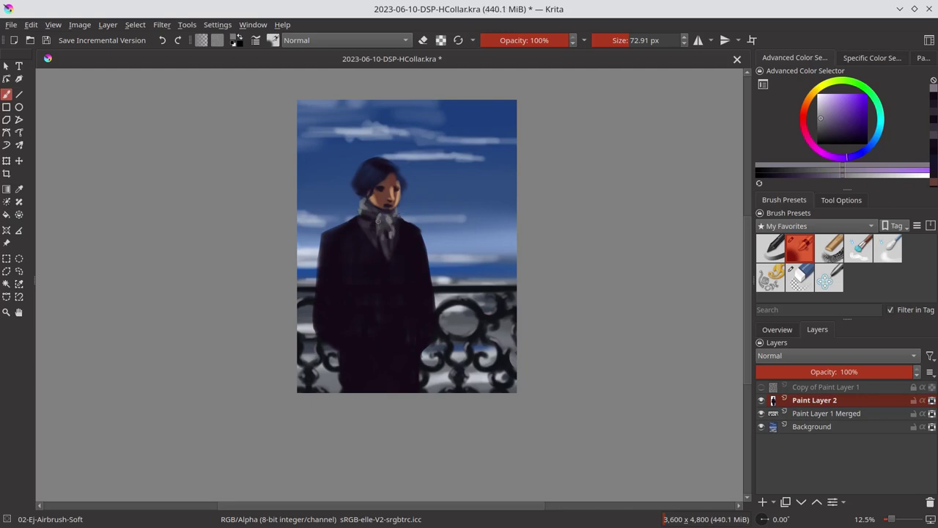
pyautogui.keyDown('ctrl'); pyautogui.click(380, 209); pyautogui.keyUp('ctrl')
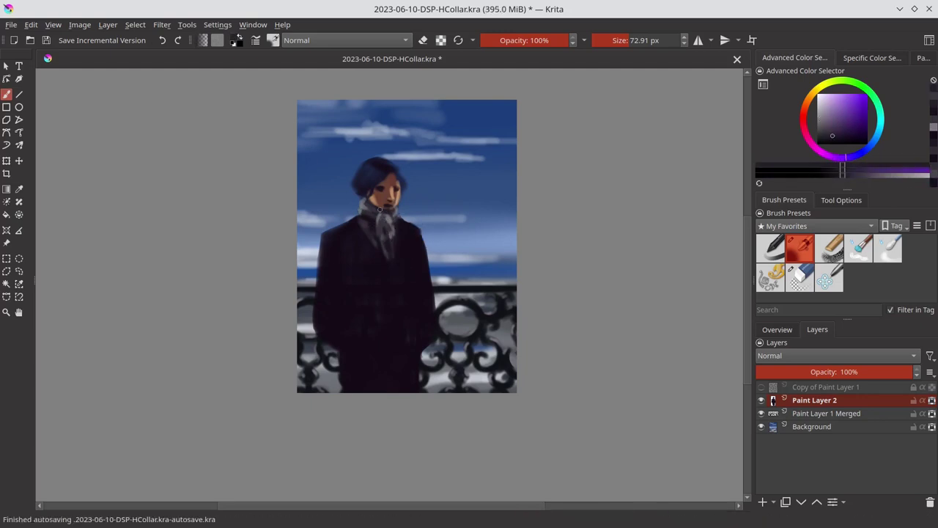
pyautogui.press('[')
pyautogui.keyDown('ctrl'); pyautogui.click(379, 209); pyautogui.keyUp('ctrl')
pyautogui.click(387, 217)
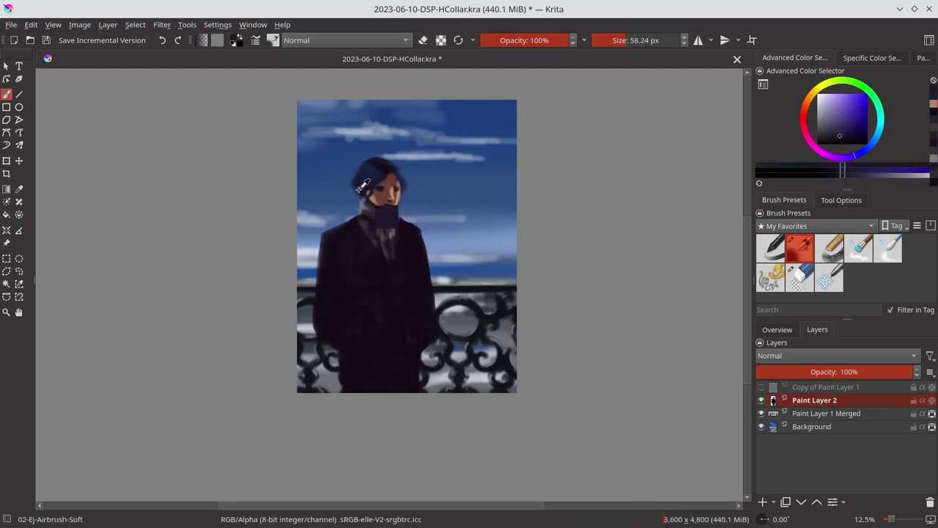
pyautogui.hotkey('ctrl', 'z')
# Pick a blue, erase the scarf edges, check the overview, and save.
pyautogui.keyDown('ctrl'); pyautogui.click(402, 175); pyautogui.keyUp('ctrl')
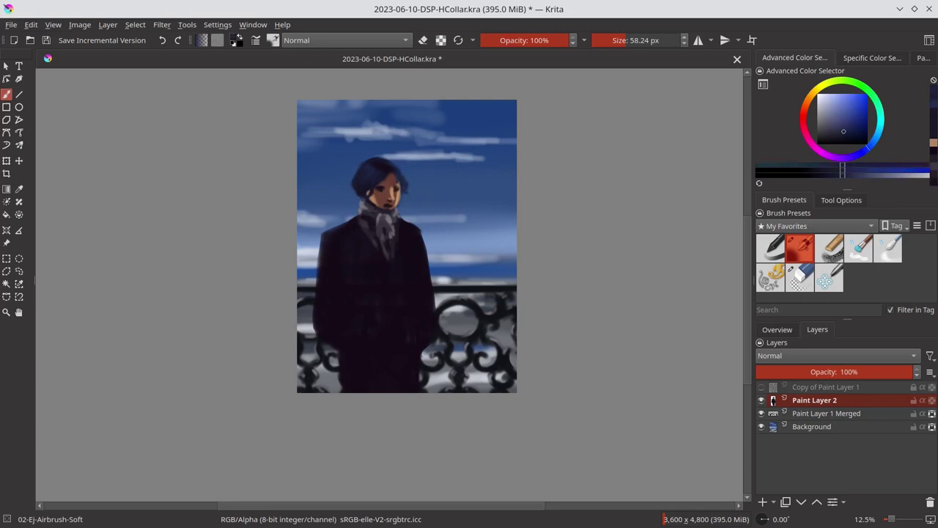
pyautogui.press('e')
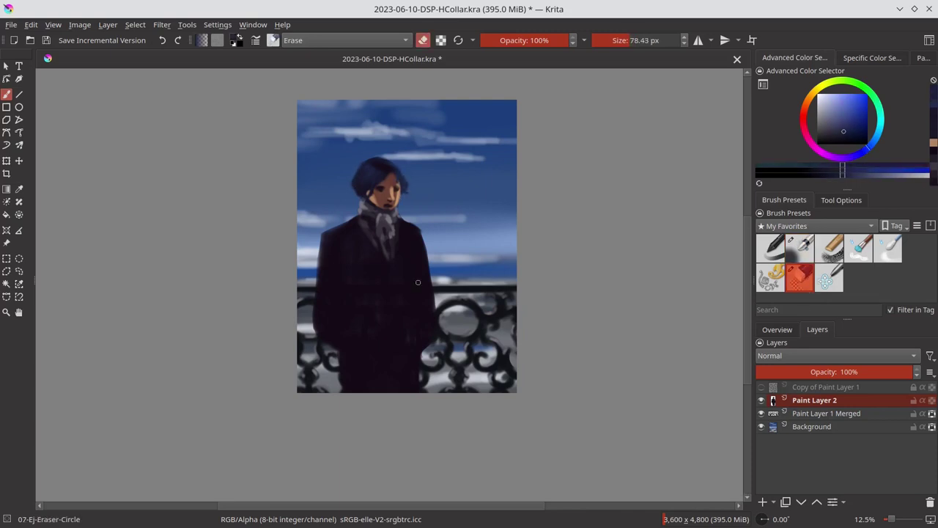
pyautogui.click(783, 332)
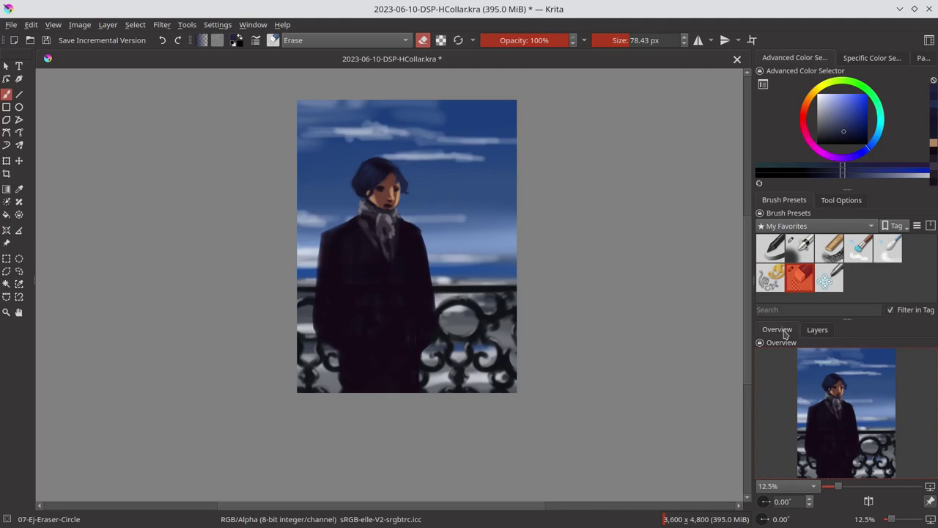
pyautogui.click(817, 331)
pyautogui.hotkey('ctrl', 's')
# Paint a reddish-brown hand at the coat pocket with the soft airbrush.
pyautogui.press('e')
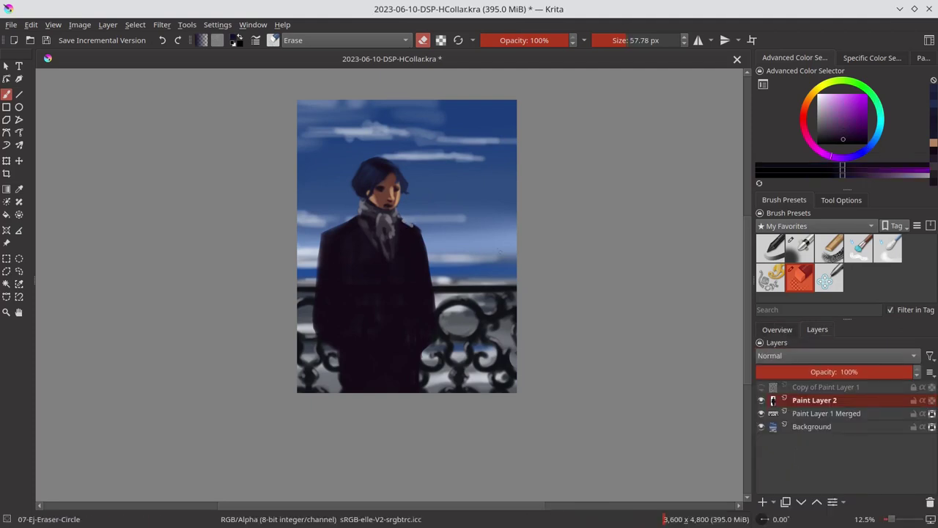
pyautogui.keyDown('ctrl'); pyautogui.click(395, 189); pyautogui.keyUp('ctrl')
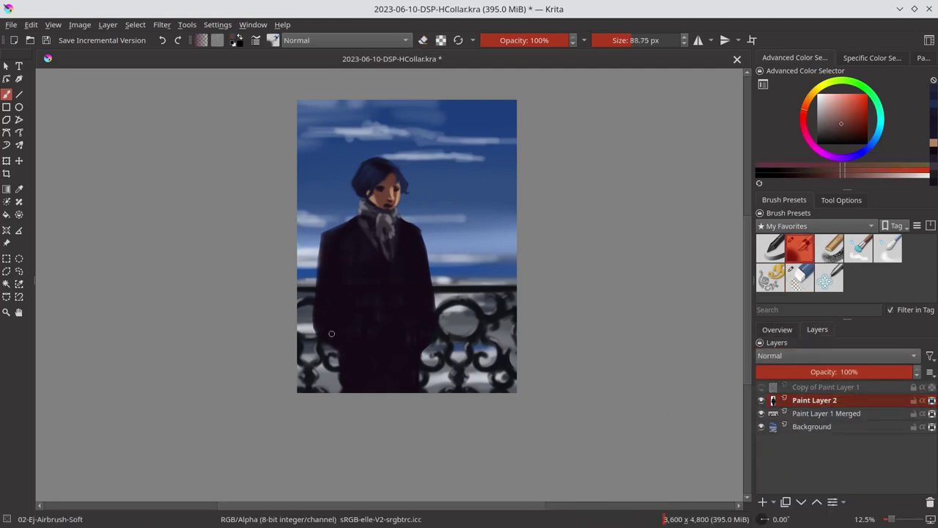
pyautogui.click(356, 351)
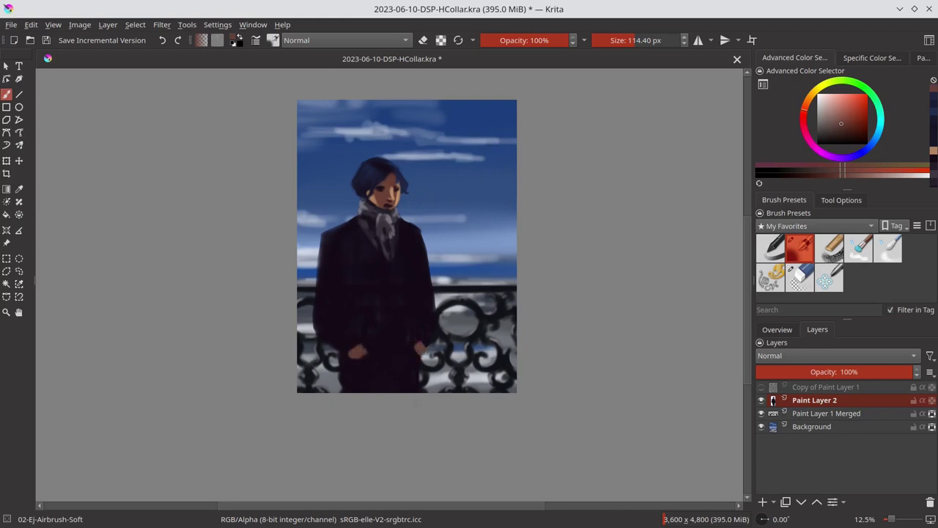
# Sample dark purples from the coat and resize the brush for coat shading.
pyautogui.keyDown('ctrl'); pyautogui.click(440, 367); pyautogui.keyUp('ctrl')
pyautogui.press(']')
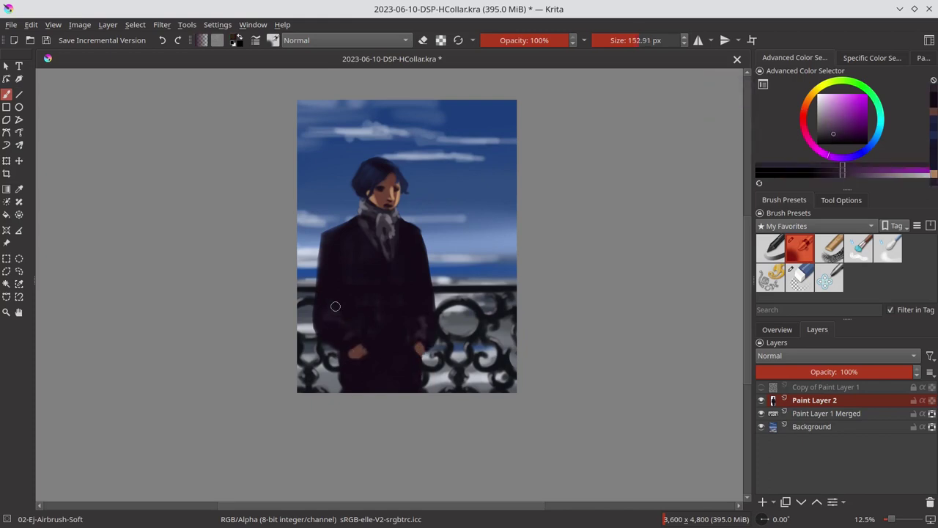
pyautogui.keyDown('ctrl'); pyautogui.click(362, 330); pyautogui.keyUp('ctrl')
pyautogui.moveTo(390, 267); pyautogui.dragTo(436, 258)
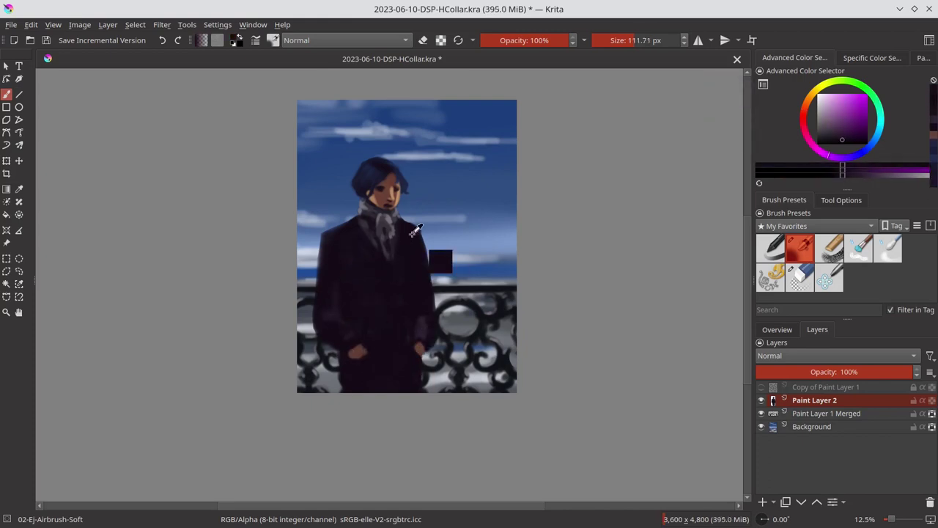
pyautogui.keyDown('ctrl'); pyautogui.click(358, 342); pyautogui.keyUp('ctrl')
pyautogui.keyDown('ctrl'); pyautogui.click(385, 342); pyautogui.keyUp('ctrl')
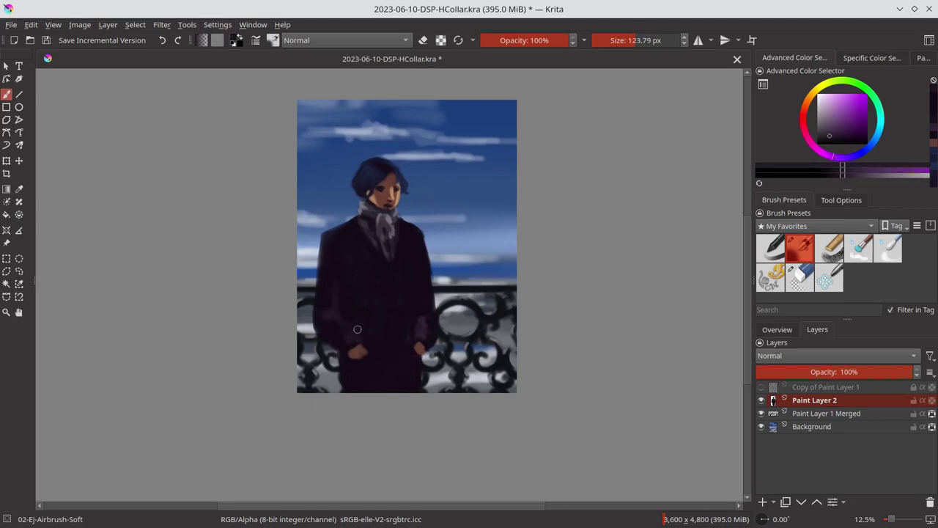
# Darken the coat's right side and right hand with a sampled coat purple.
pyautogui.press(']')
pyautogui.keyDown('ctrl'); pyautogui.click(366, 312); pyautogui.keyUp('ctrl')
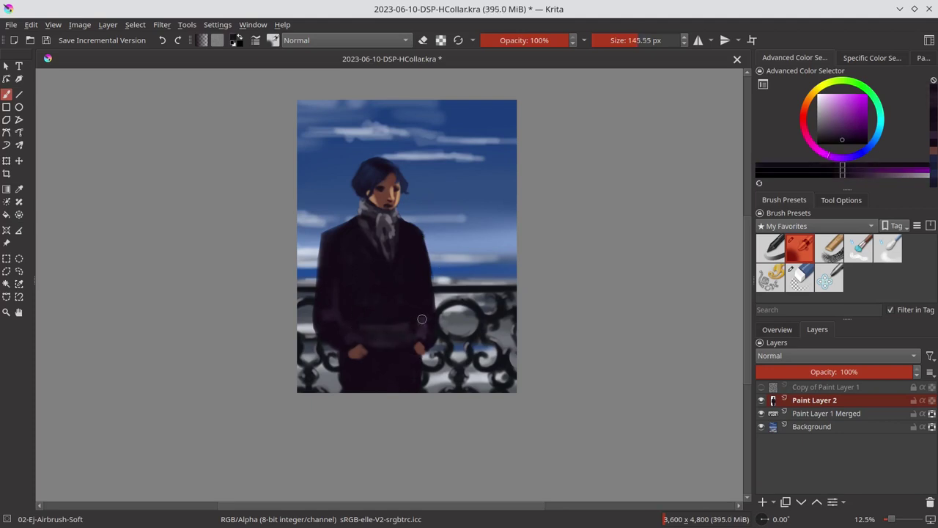
pyautogui.press('[')
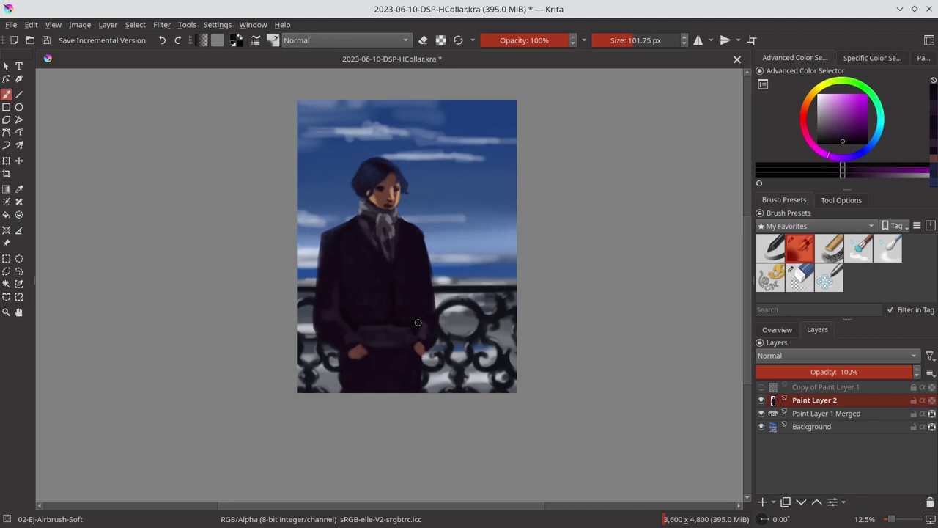
pyautogui.moveTo(434, 343); pyautogui.dragTo(422, 357)
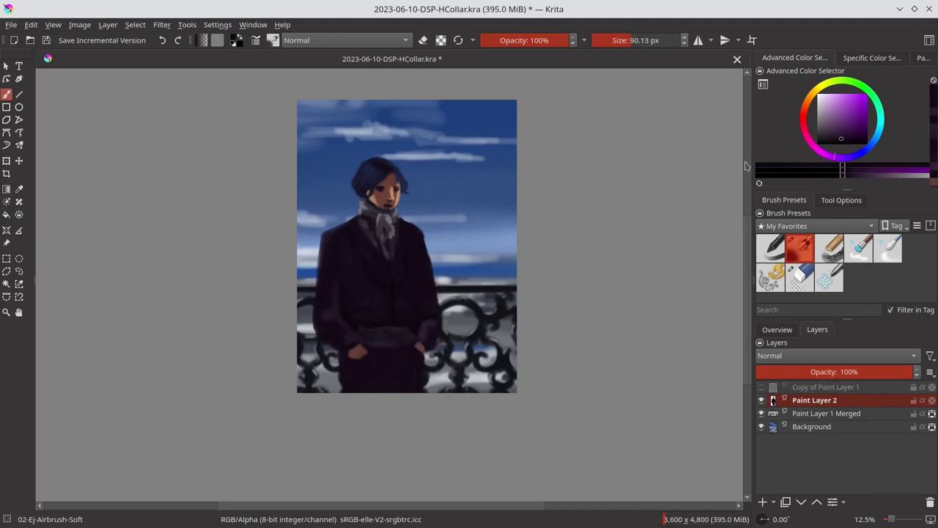
pyautogui.press('[')
pyautogui.press('[')
pyautogui.keyDown('ctrl'); pyautogui.click(410, 238); pyautogui.keyUp('ctrl')
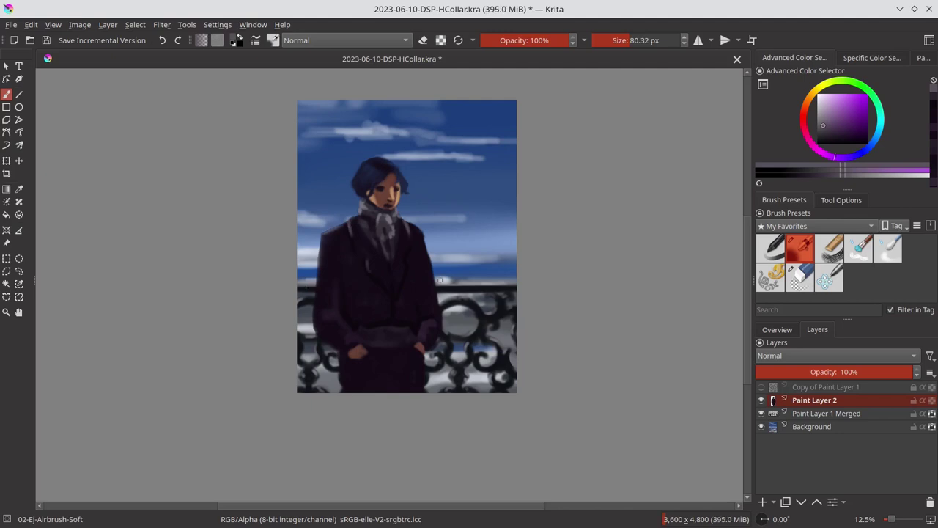
# Mirror the canvas view and add darker purple strokes on the coat.
pyautogui.press('m')
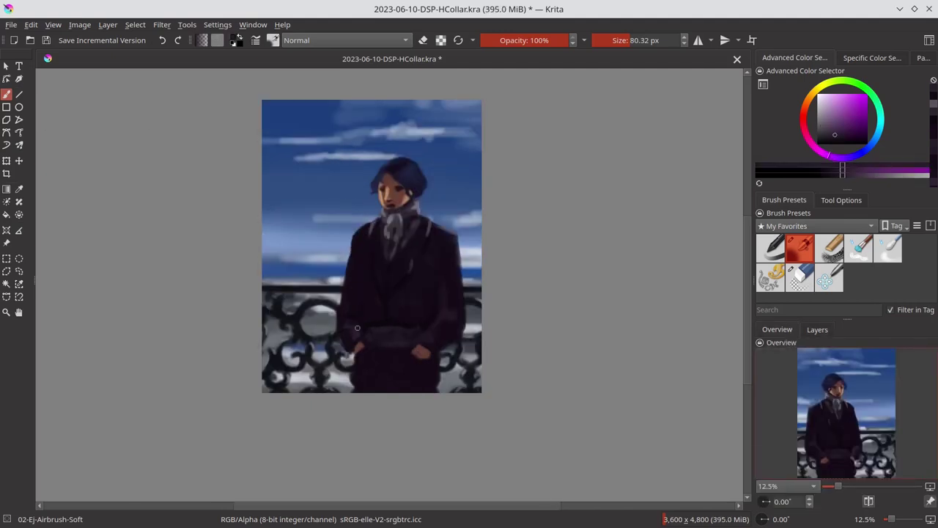
pyautogui.keyDown('ctrl'); pyautogui.click(356, 323); pyautogui.keyUp('ctrl')
pyautogui.moveTo(458, 249); pyautogui.dragTo(460, 286)
pyautogui.moveTo(440, 371); pyautogui.dragTo(438, 388)
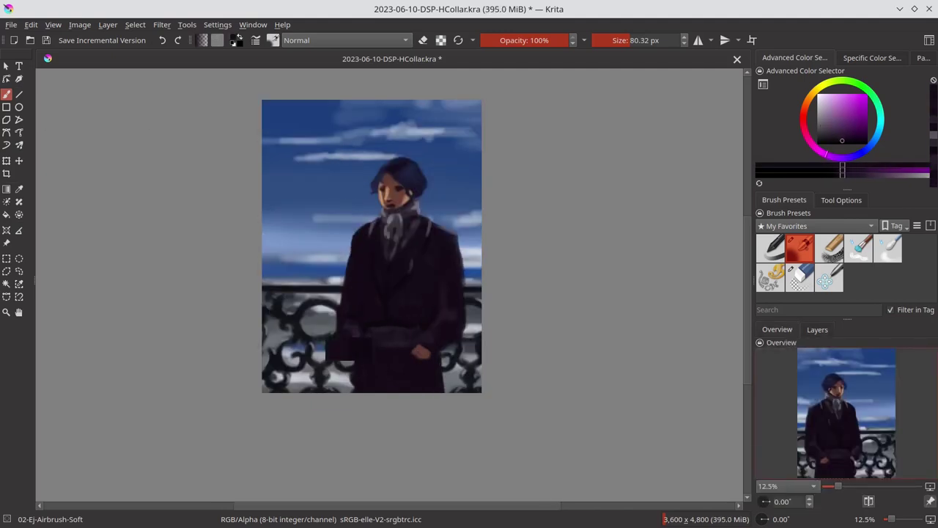
# Highlight the coat's right and left shoulders in light purple with a smaller brush.
pyautogui.keyDown('ctrl'); pyautogui.click(396, 213); pyautogui.keyUp('ctrl')
pyautogui.press('[')
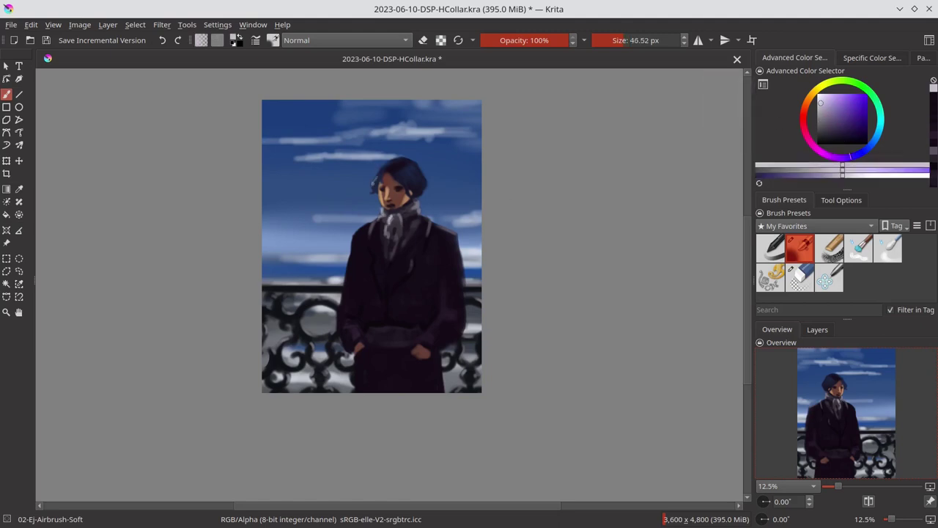
pyautogui.moveTo(425, 217)
pyautogui.mouseDown()
pyautogui.moveTo(458, 236)
pyautogui.moveTo(460, 268)
pyautogui.mouseUp()
pyautogui.moveTo(374, 221); pyautogui.dragTo(356, 231)
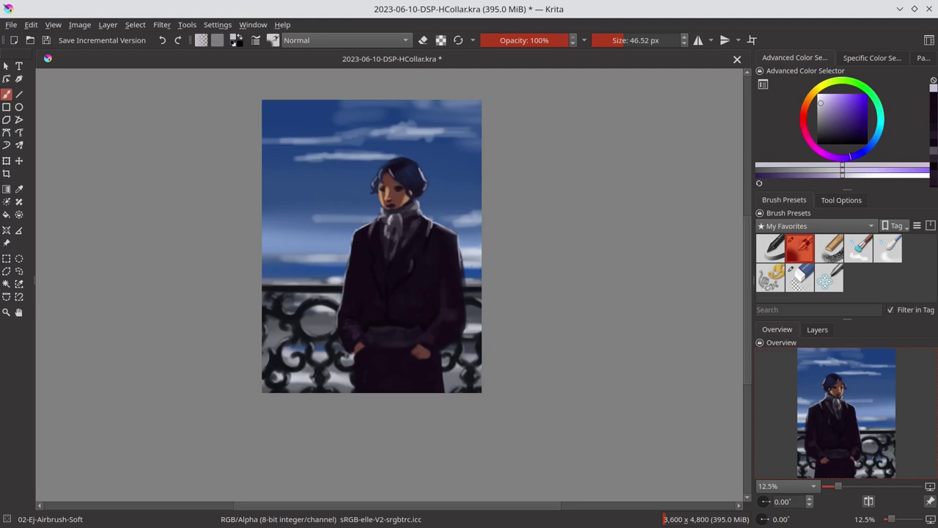
# Paint darker purple shading across the coat, deepening its right side.
pyautogui.keyDown('ctrl'); pyautogui.click(385, 347); pyautogui.keyUp('ctrl')
pyautogui.keyDown('ctrl'); pyautogui.click(372, 332); pyautogui.keyUp('ctrl')
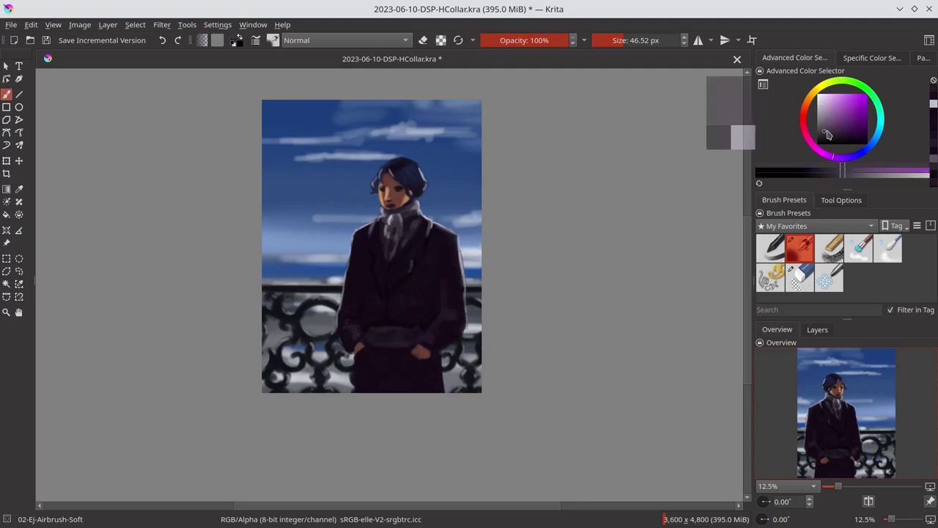
pyautogui.keyDown('ctrl'); pyautogui.click(383, 319); pyautogui.keyUp('ctrl')
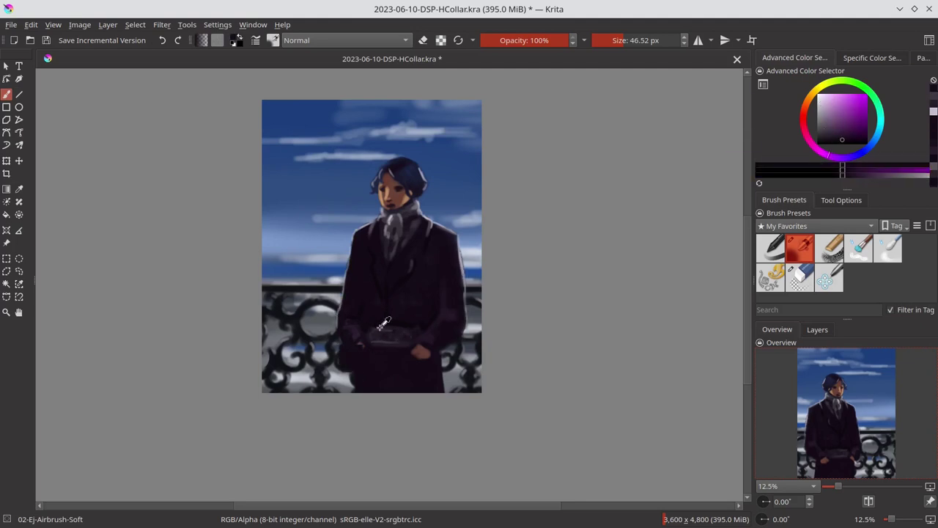
pyautogui.moveTo(348, 355); pyautogui.dragTo(422, 315)
pyautogui.keyDown('ctrl'); pyautogui.click(367, 331); pyautogui.keyUp('ctrl')
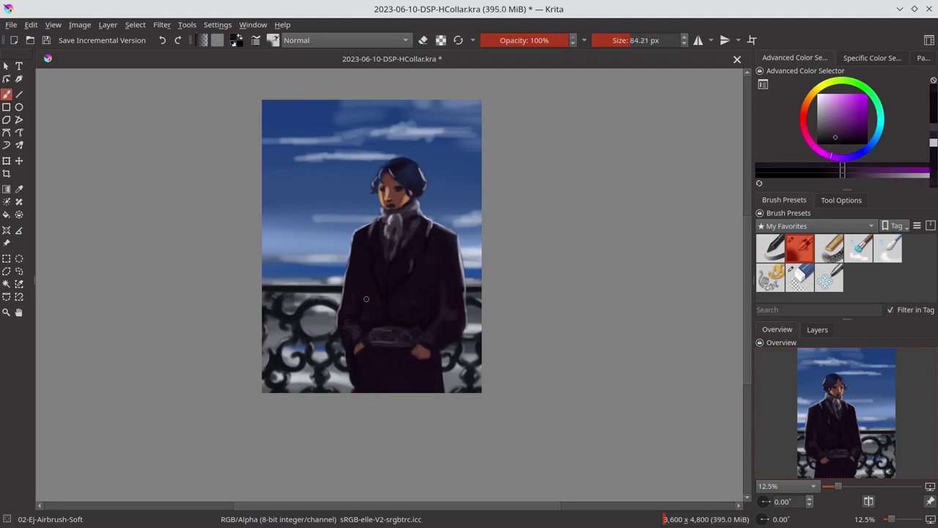
pyautogui.keyDown('ctrl'); pyautogui.click(421, 326); pyautogui.keyUp('ctrl')
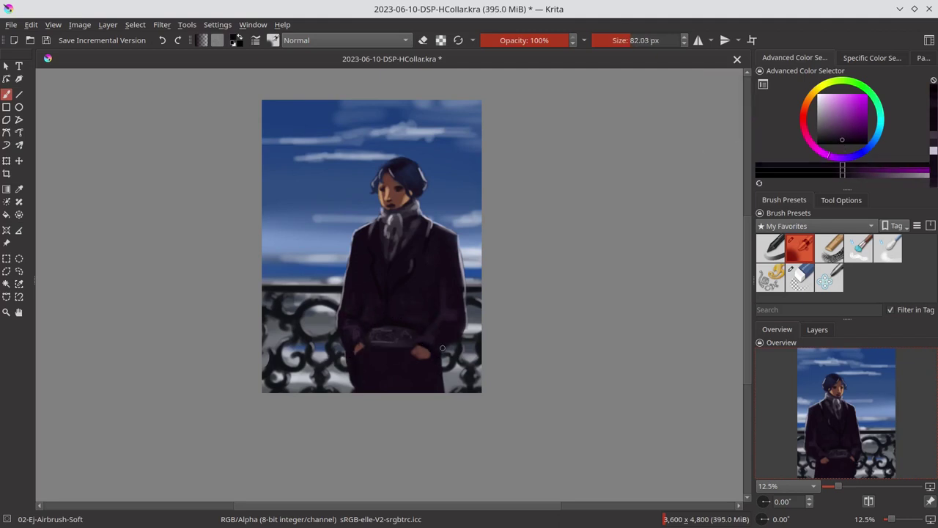
pyautogui.moveTo(433, 359)
pyautogui.mouseDown()
pyautogui.moveTo(412, 355)
pyautogui.moveTo(388, 260)
pyautogui.mouseUp()
pyautogui.keyDown('ctrl'); pyautogui.click(388, 348); pyautogui.keyUp('ctrl')
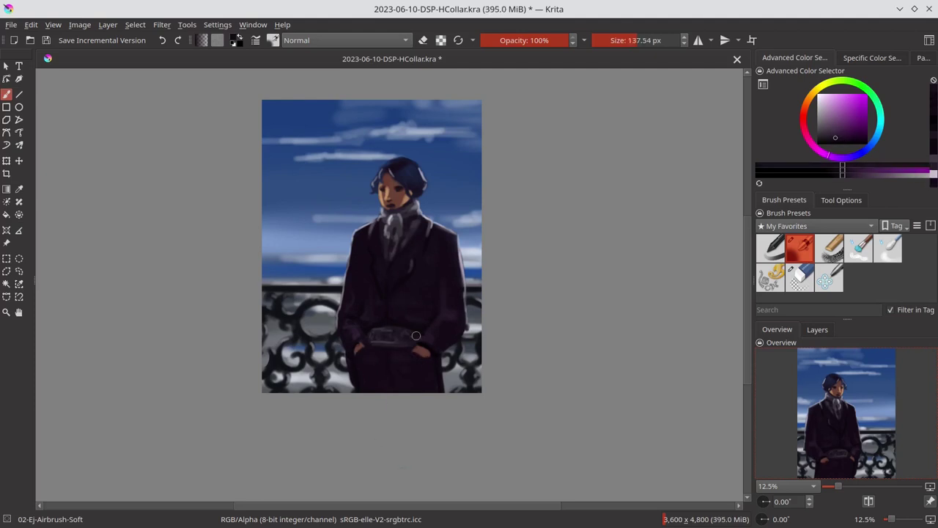
pyautogui.keyDown('ctrl'); pyautogui.click(415, 335); pyautogui.keyUp('ctrl')
pyautogui.moveTo(444, 388); pyautogui.dragTo(446, 350)
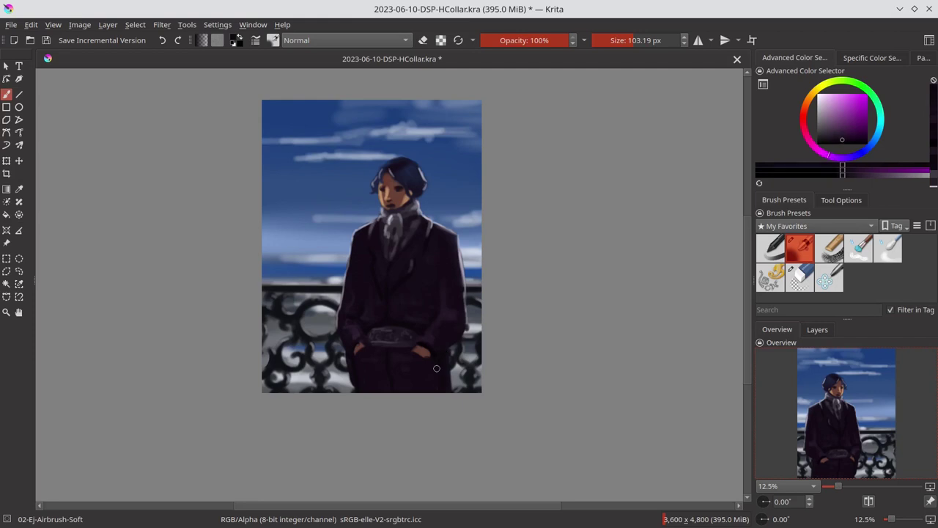
# Add blue-violet rim highlights along the coat's left and right edges.
pyautogui.keyDown('ctrl'); pyautogui.click(424, 343); pyautogui.keyUp('ctrl')
pyautogui.keyDown('ctrl'); pyautogui.click(359, 381); pyautogui.keyUp('ctrl')
pyautogui.moveTo(359, 374); pyautogui.dragTo(348, 362)
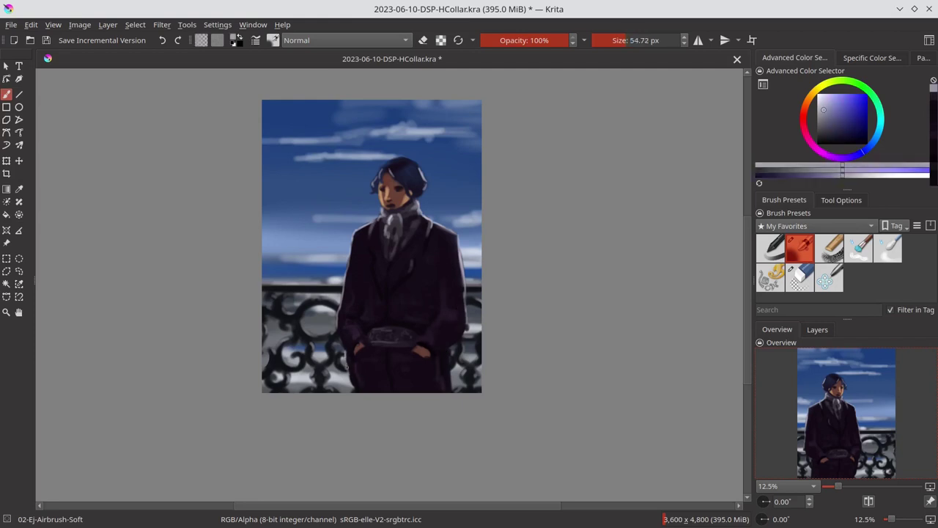
pyautogui.moveTo(343, 327); pyautogui.dragTo(349, 383)
pyautogui.moveTo(462, 318)
pyautogui.mouseDown()
pyautogui.moveTo(466, 343)
pyautogui.moveTo(445, 392)
pyautogui.mouseUp()
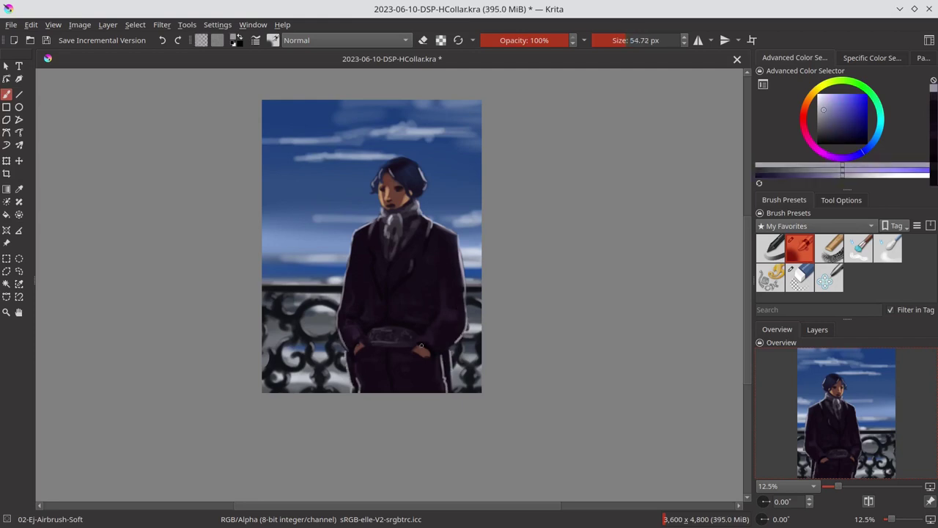
# Choose a greyish purple for the belt, switch to Eraser-Circle, and save the painting.
pyautogui.keyDown('ctrl'); pyautogui.click(422, 345); pyautogui.keyUp('ctrl')
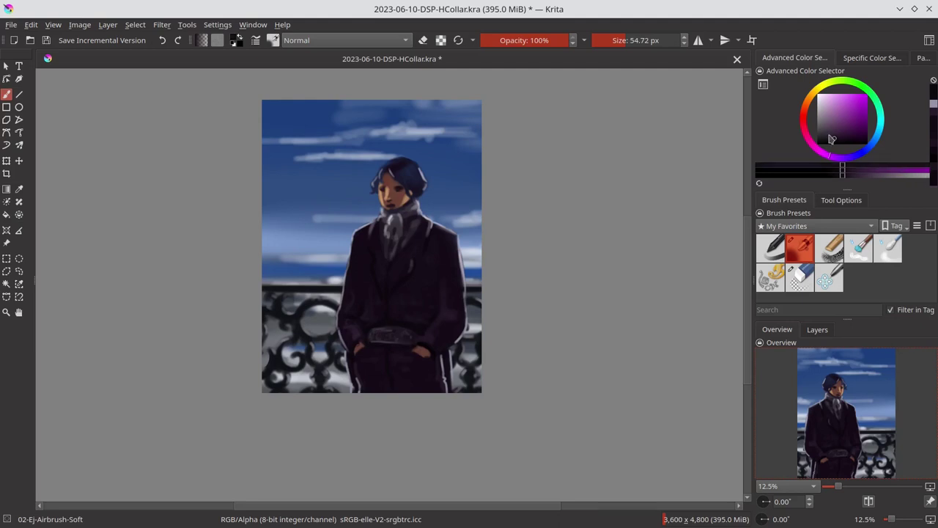
pyautogui.keyDown('ctrl'); pyautogui.click(386, 338); pyautogui.keyUp('ctrl')
pyautogui.keyDown('ctrl'); pyautogui.click(434, 353); pyautogui.keyUp('ctrl')
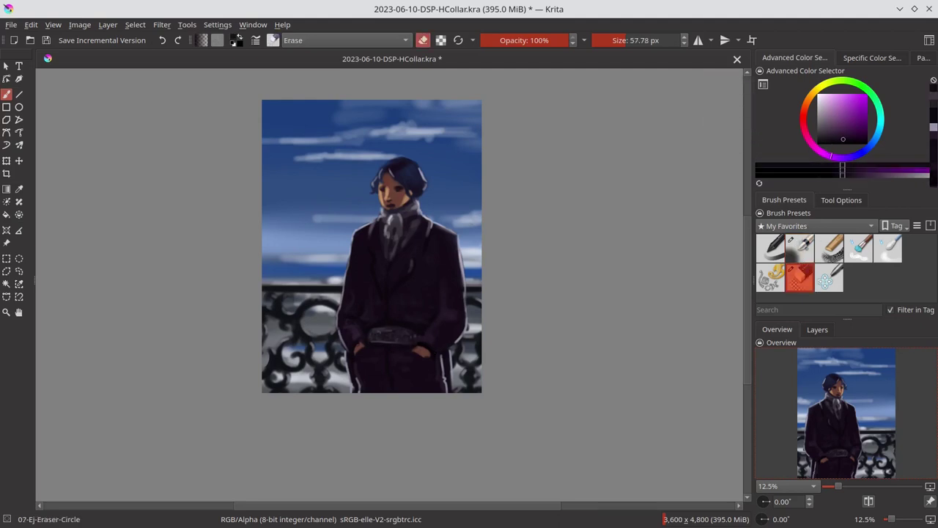
pyautogui.hotkey('ctrl', 's')
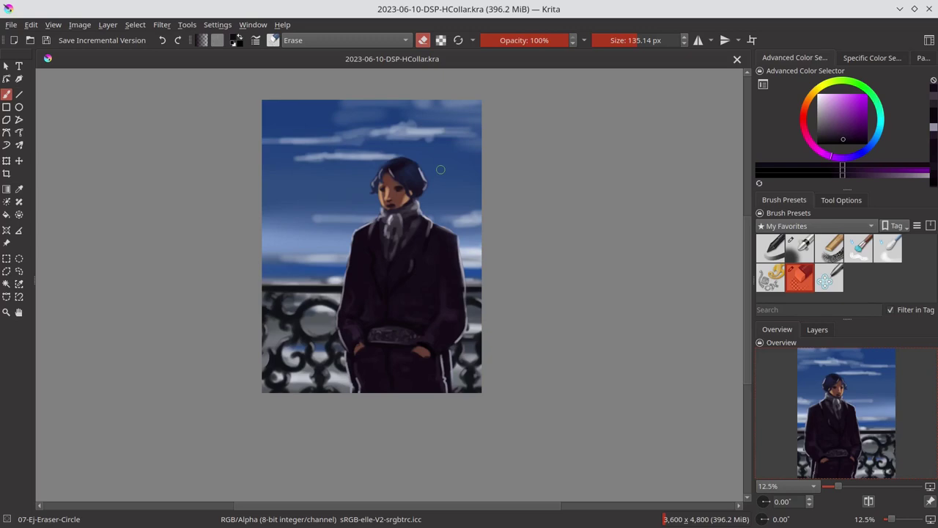
# Add a Color Adjustment filter layer with curves shifted to tint the painting bluer.
pyautogui.scroll(-1, 527, 316)
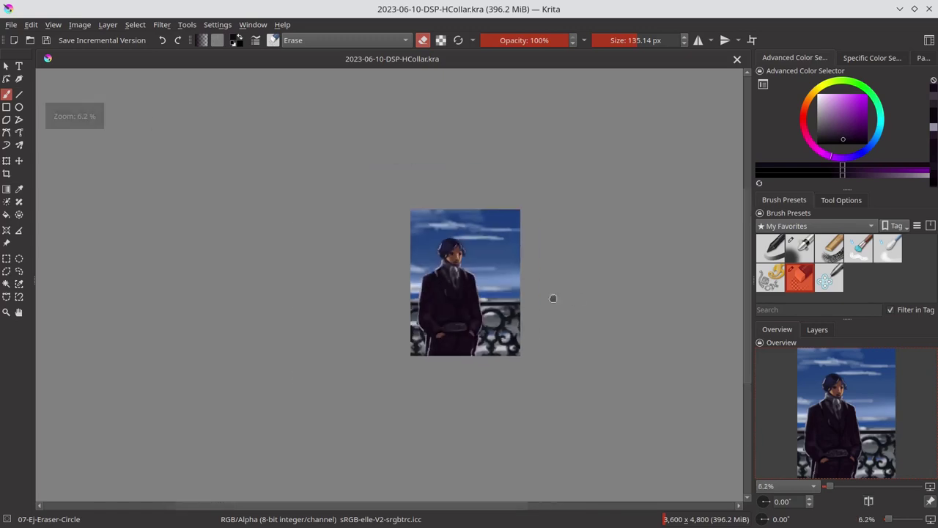
pyautogui.click(817, 329)
pyautogui.click(774, 502)
pyautogui.click(800, 385)
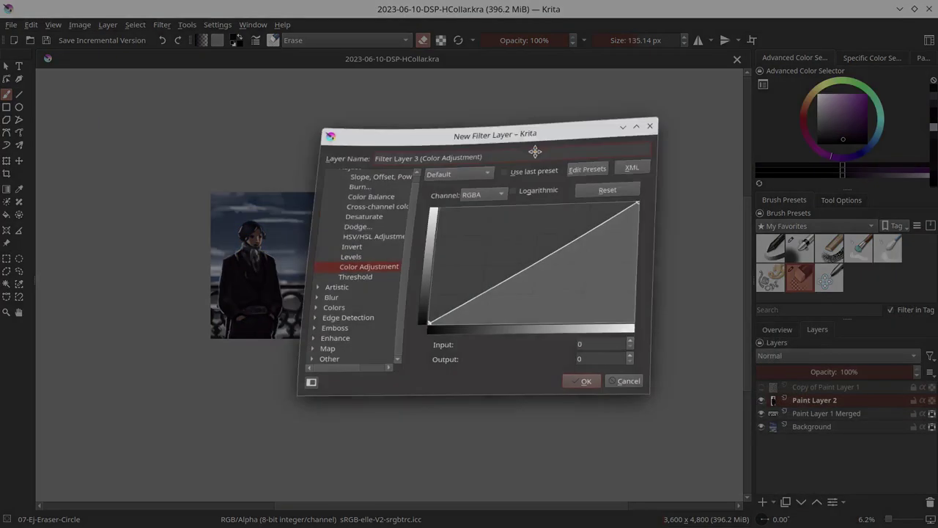
pyautogui.moveTo(712, 251)
pyautogui.mouseDown()
pyautogui.moveTo(717, 237)
pyautogui.moveTo(708, 244)
pyautogui.mouseUp()
pyautogui.click(586, 215)
pyautogui.click(576, 245)
pyautogui.click(702, 412)
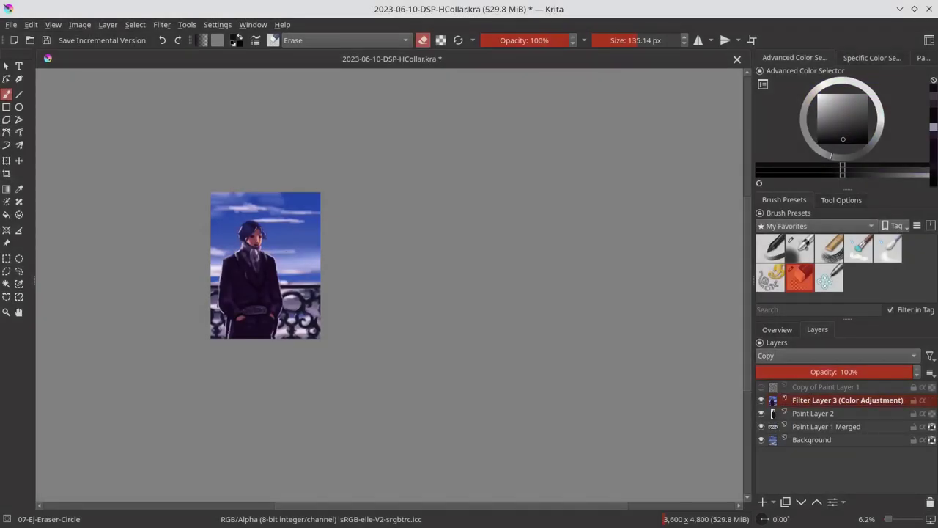
# Save, export a JPEG copy, and save incremental version 2023-06-10-DSP-HCollar_001.kra.
pyautogui.click(46, 40)
pyautogui.click(11, 24)
pyautogui.click(33, 140)
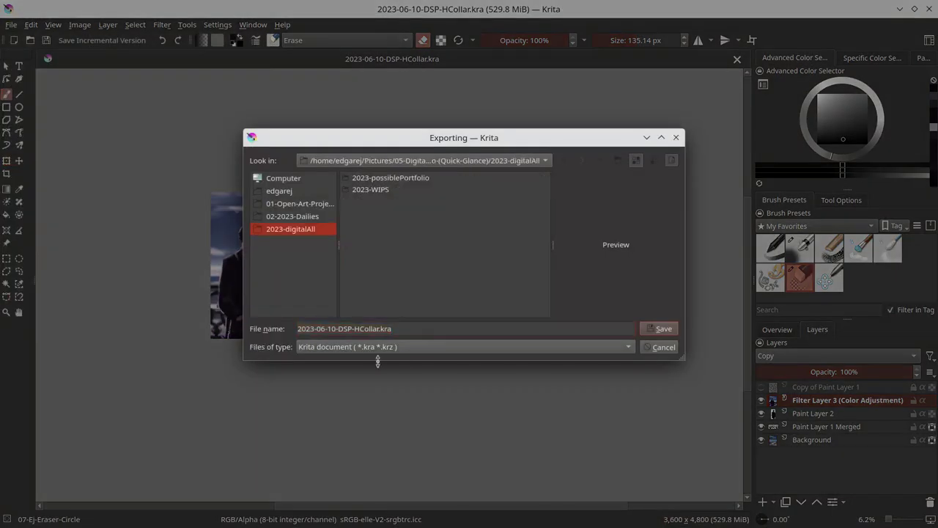
pyautogui.click(378, 347)
pyautogui.click(661, 328)
pyautogui.click(538, 377)
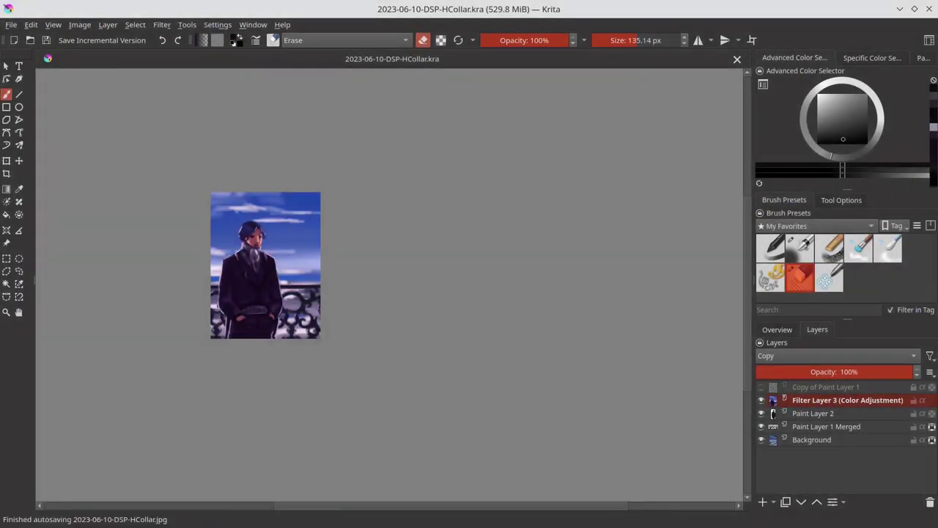
pyautogui.click(102, 40)
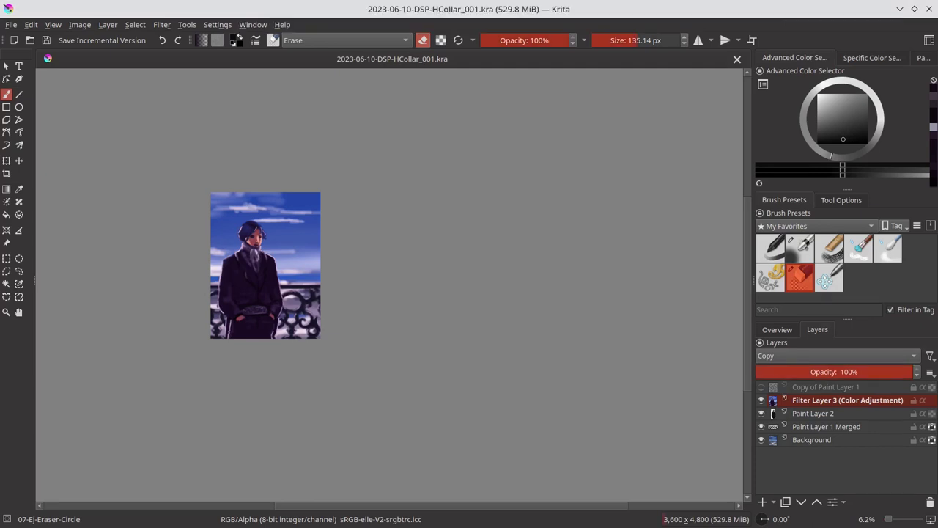
# Select the Background layer and start importing an image as a new paint layer.
pyautogui.press('pagedown')
pyautogui.press('pagedown')
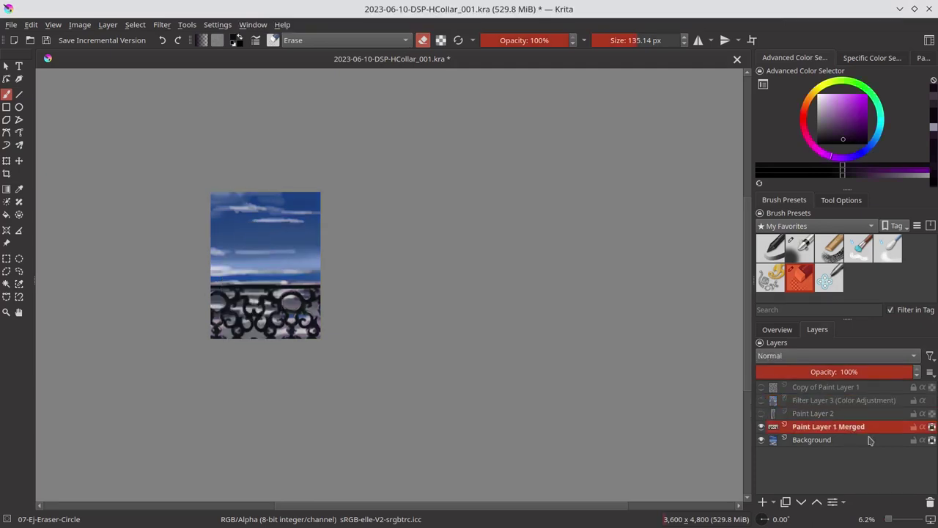
pyautogui.press('pagedown')
pyautogui.click(108, 24)
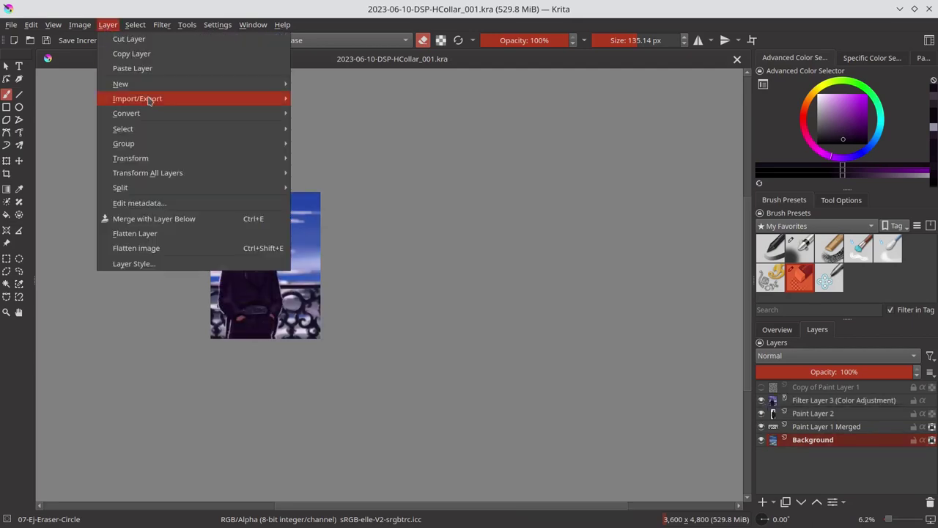
pyautogui.click(458, 154)
# Import the sky-and-clouds reference photo as a new layer.
pyautogui.scroll(-2, 518, 252)
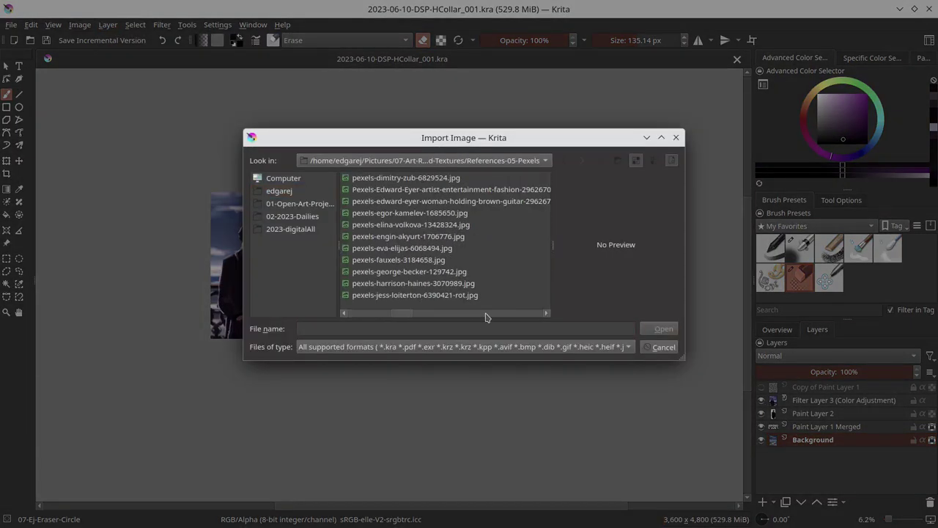
pyautogui.scroll(-2, 487, 315)
pyautogui.scroll(-2, 487, 315)
pyautogui.scroll(-2, 487, 316)
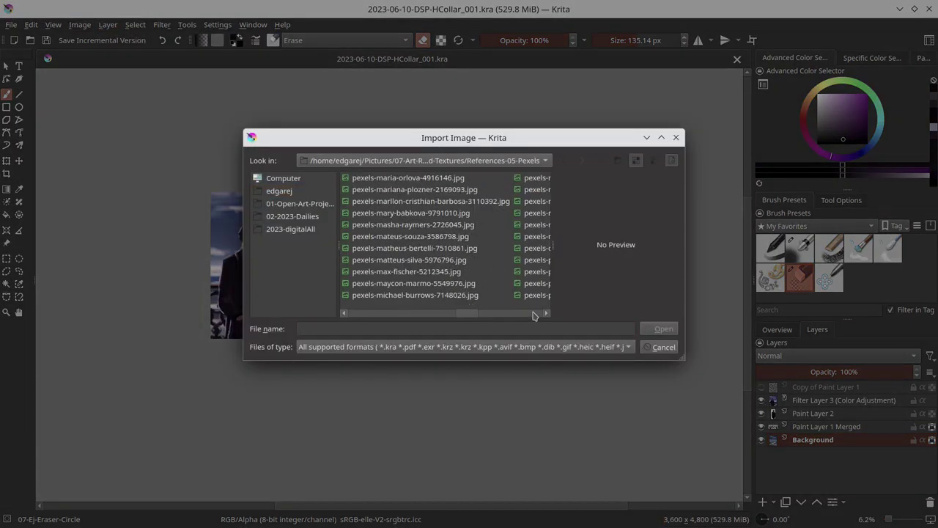
pyautogui.scroll(-2, 534, 315)
pyautogui.doubleClick(442, 296)
pyautogui.scroll(4, 335, 206)
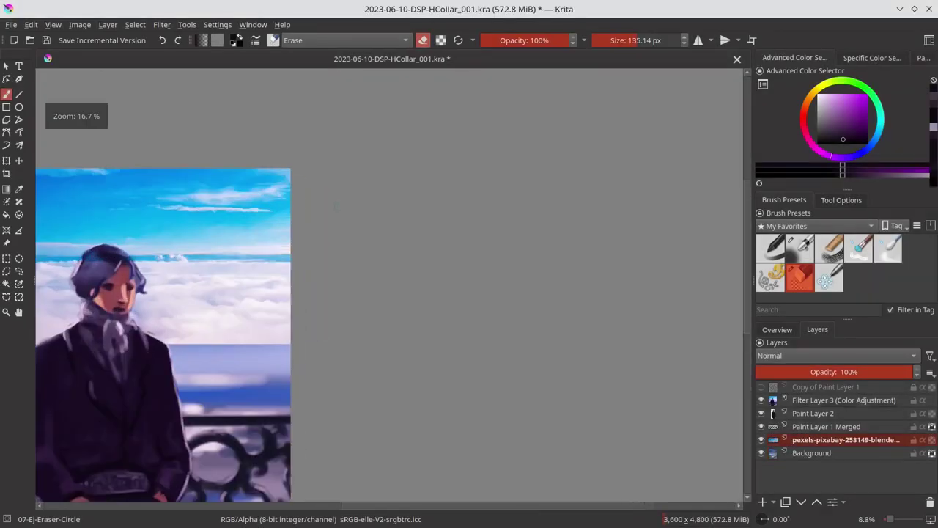
pyautogui.scroll(-2, 335, 206)
pyautogui.scroll(5, 647, 203)
pyautogui.scroll(-6, 362, 340)
# Mirror the photo layer horizontally and slide it left to reframe the sky.
pyautogui.click(108, 24)
pyautogui.moveTo(131, 158)
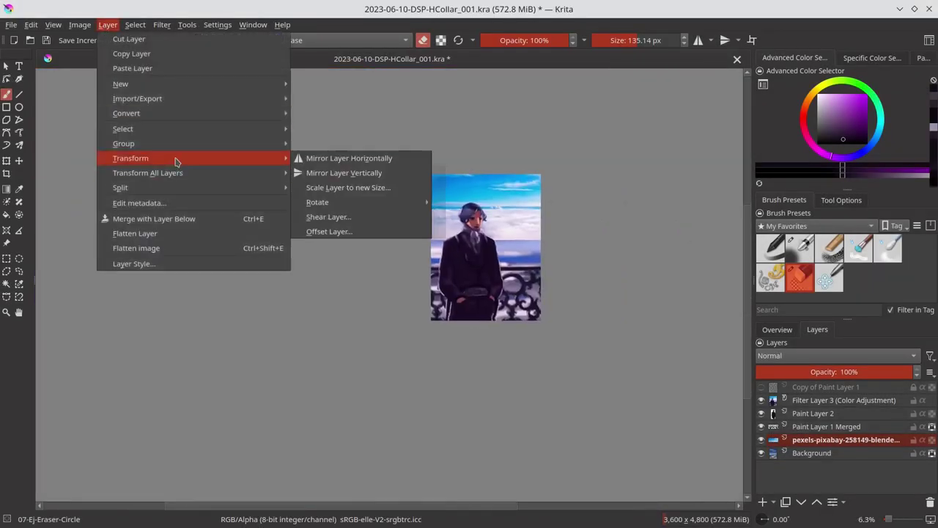
pyautogui.click(366, 158)
pyautogui.hotkey('ctrl', 't')
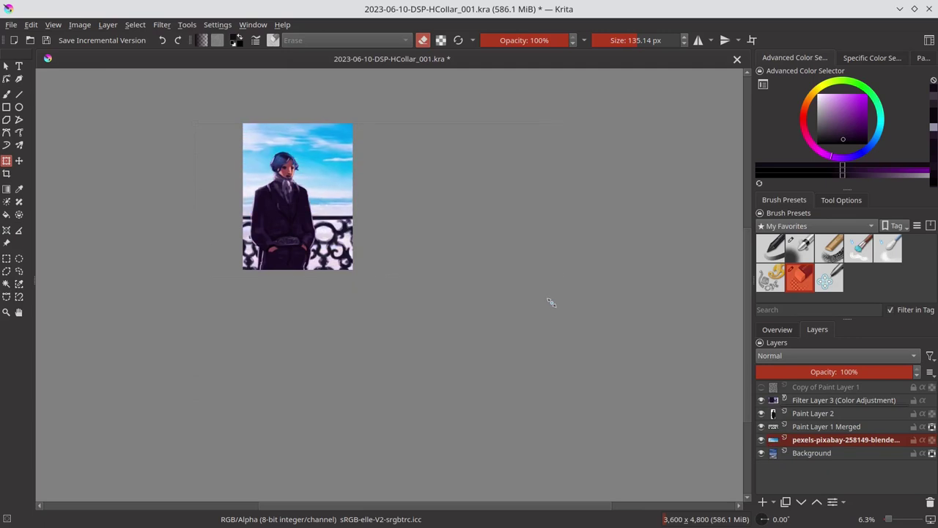
pyautogui.moveTo(435, 231); pyautogui.dragTo(369, 230)
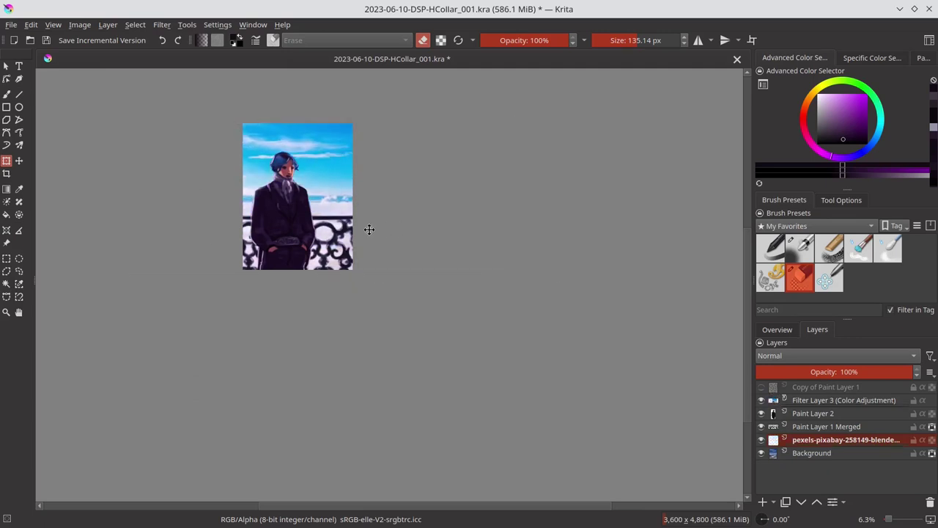
pyautogui.press('Return')
# Merge the photo into the Background layer and trim layers to the image size.
pyautogui.scroll(10, 294, 275)
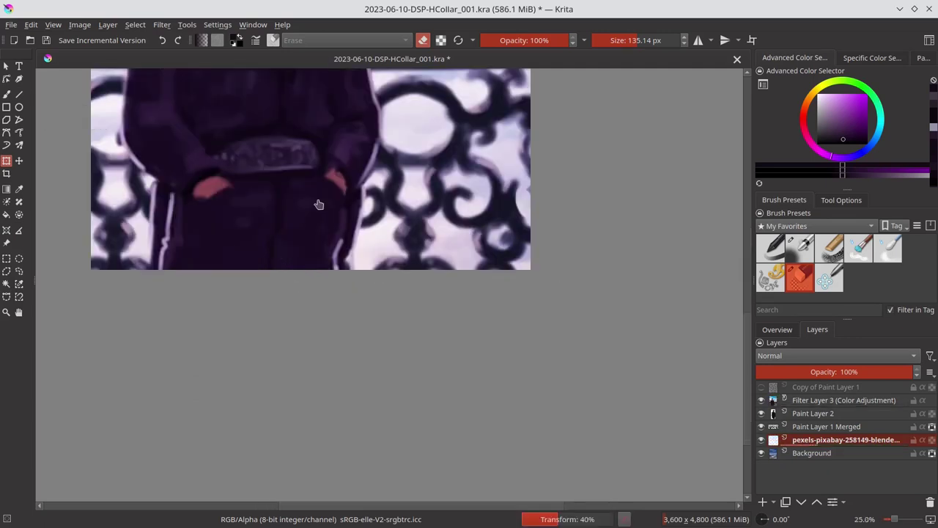
pyautogui.scroll(-5, 436, 304)
pyautogui.scroll(-3, 425, 272)
pyautogui.hotkey('ctrl', 'e')
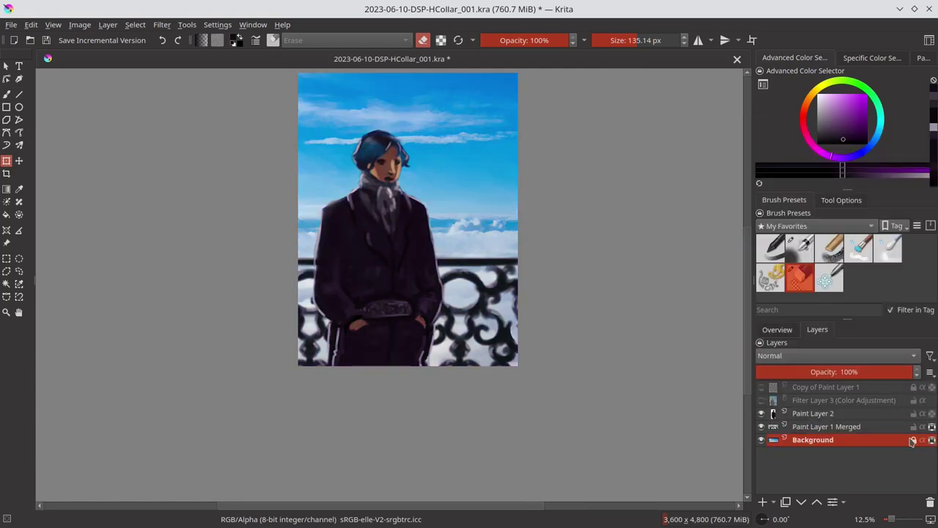
pyautogui.click(827, 426)
pyautogui.click(79, 24)
pyautogui.click(120, 84)
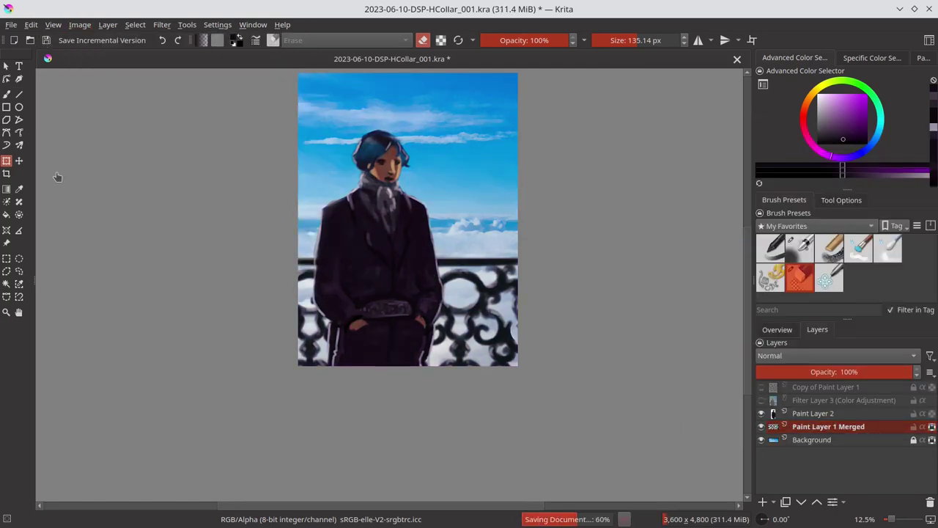
# Hide Paint Layer 2 and repaint the railing's top bar in dark blue-grey with Airbrush-Soft.
pyautogui.click(761, 414)
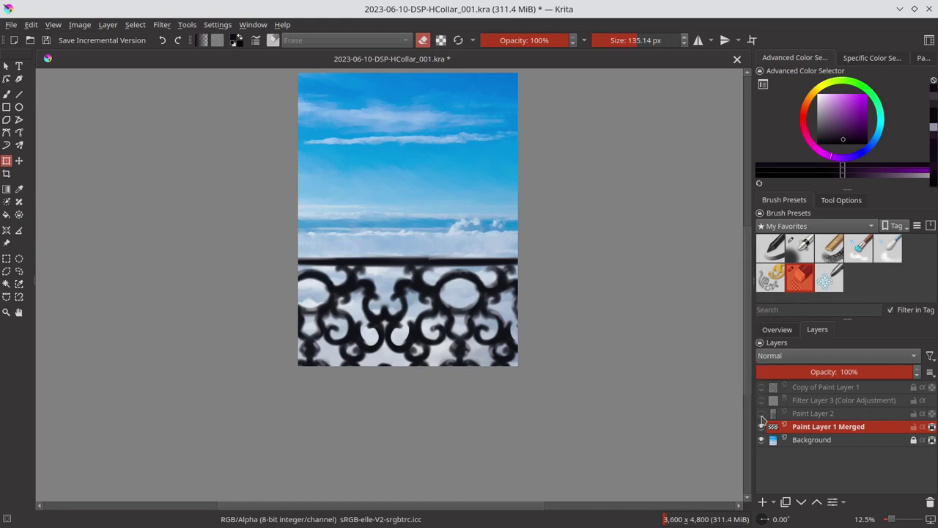
pyautogui.press('b')
pyautogui.scroll(5, 422, 309)
pyautogui.press('/')
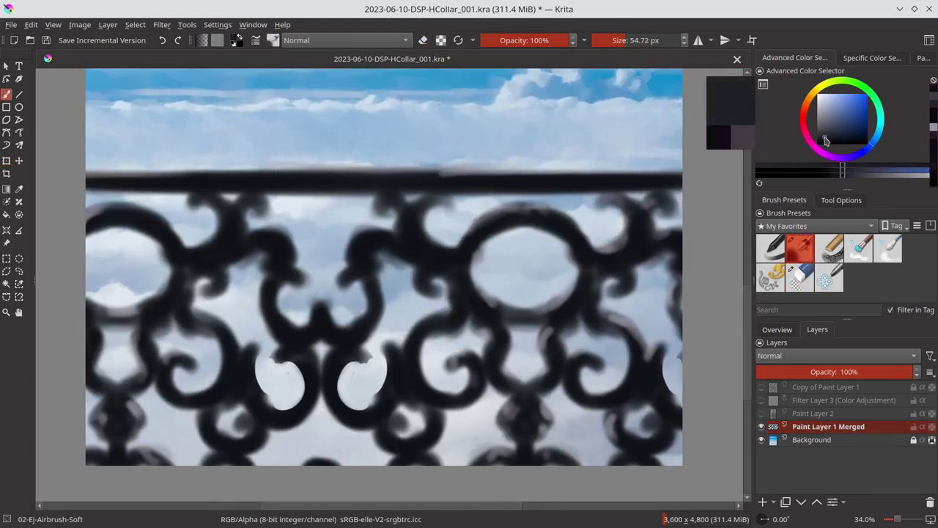
pyautogui.click(826, 140)
pyautogui.moveTo(88, 183); pyautogui.dragTo(638, 178)
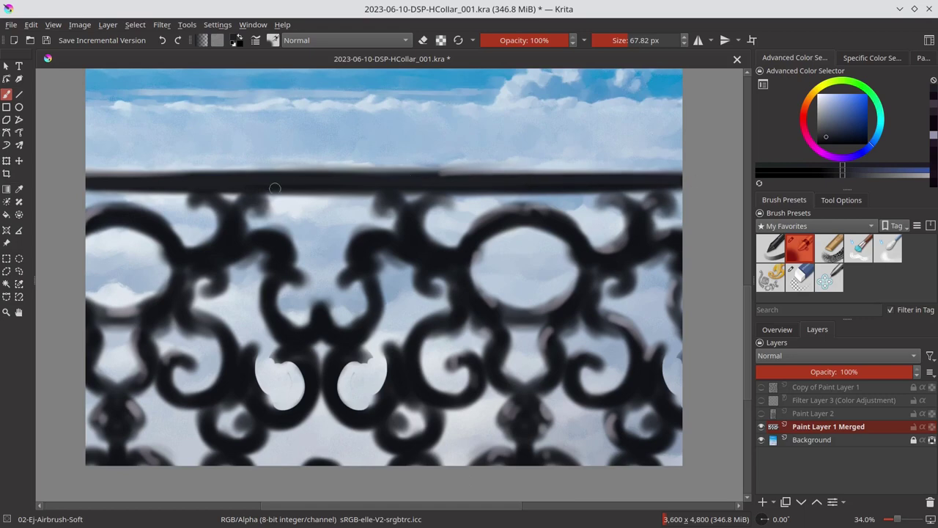
# Refine the top bar with a lighter stroke above and dark edge below, then show Paint Layer 2.
pyautogui.keyDown('ctrl'); pyautogui.click(476, 165); pyautogui.keyUp('ctrl')
pyautogui.press('[')
pyautogui.press('[')
pyautogui.press('[')
pyautogui.moveTo(157, 173); pyautogui.dragTo(642, 172)
pyautogui.keyDown('ctrl'); pyautogui.click(668, 209); pyautogui.keyUp('ctrl')
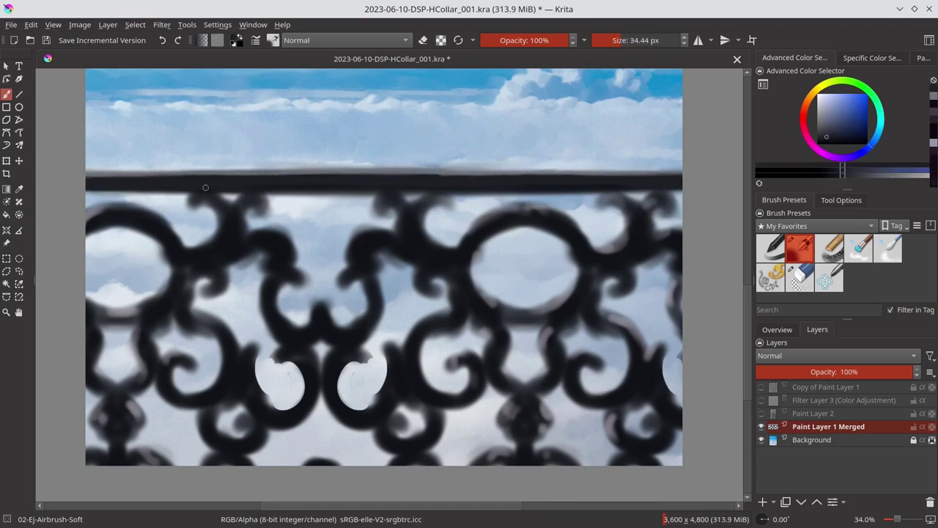
pyautogui.moveTo(464, 184); pyautogui.dragTo(682, 191)
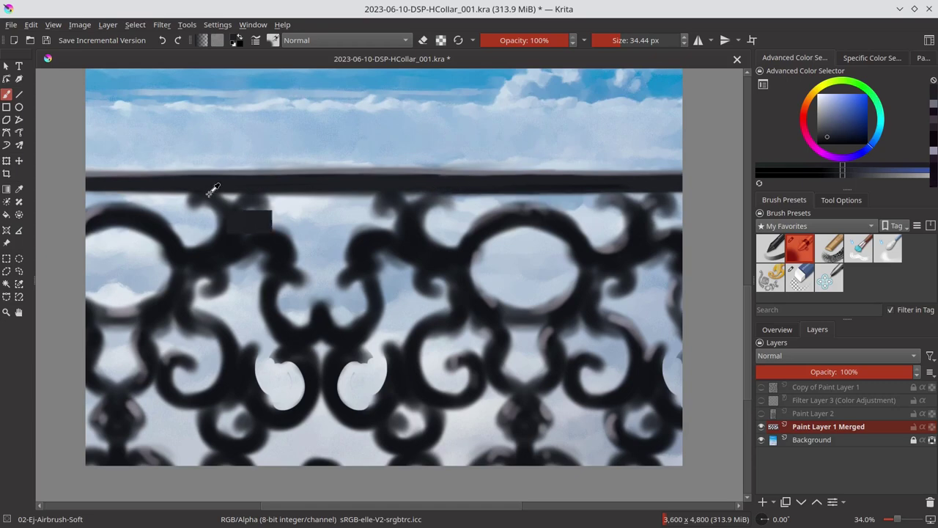
pyautogui.press(']')
pyautogui.click(197, 204)
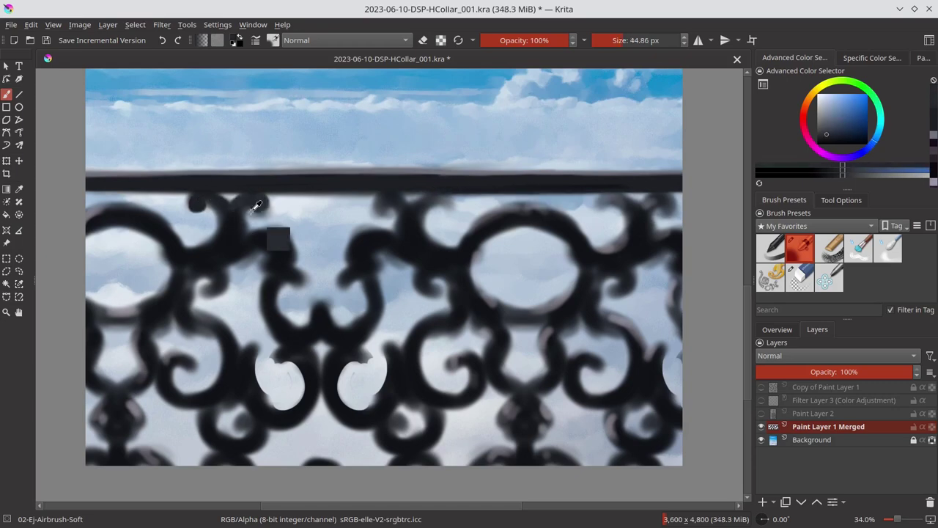
pyautogui.click(762, 413)
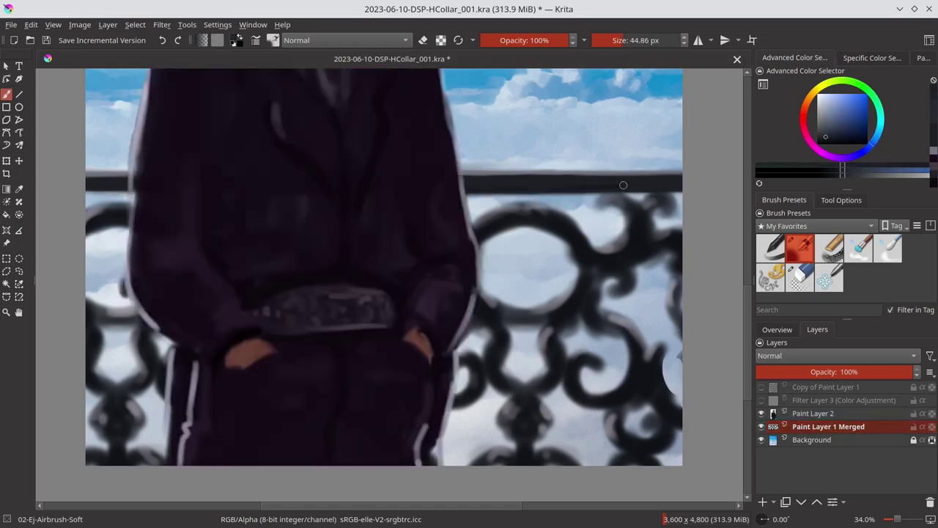
# Erase to lighten the strip beneath the railing's top bar.
pyautogui.click(779, 329)
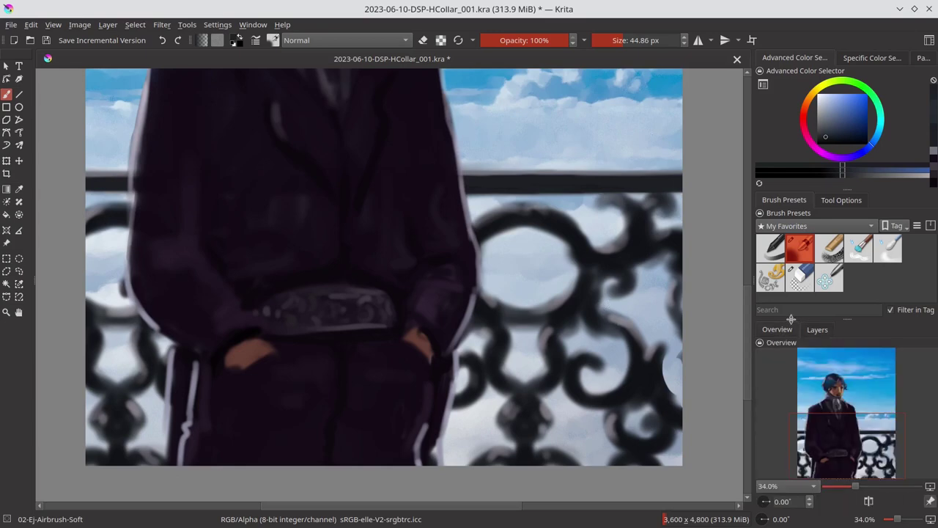
pyautogui.click(799, 277)
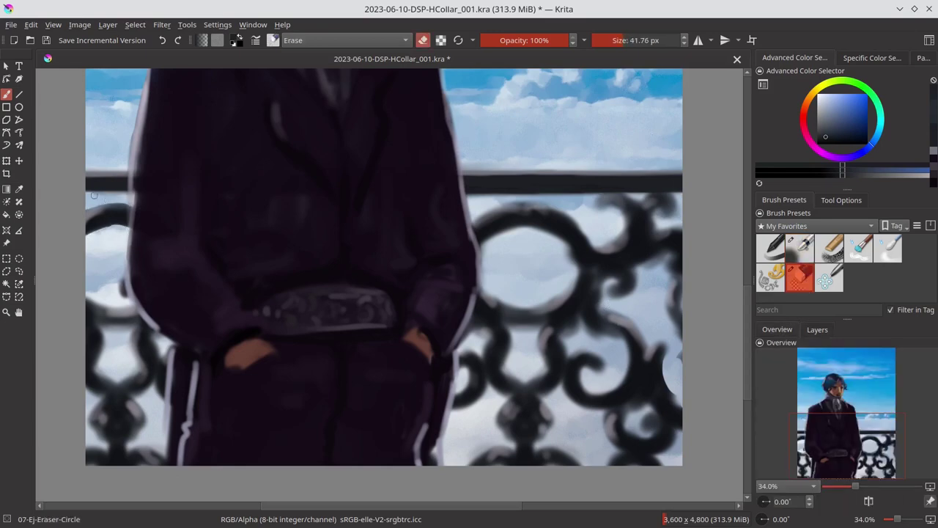
pyautogui.moveTo(94, 195); pyautogui.dragTo(135, 195)
pyautogui.moveTo(466, 196); pyautogui.dragTo(594, 198)
pyautogui.press('/')
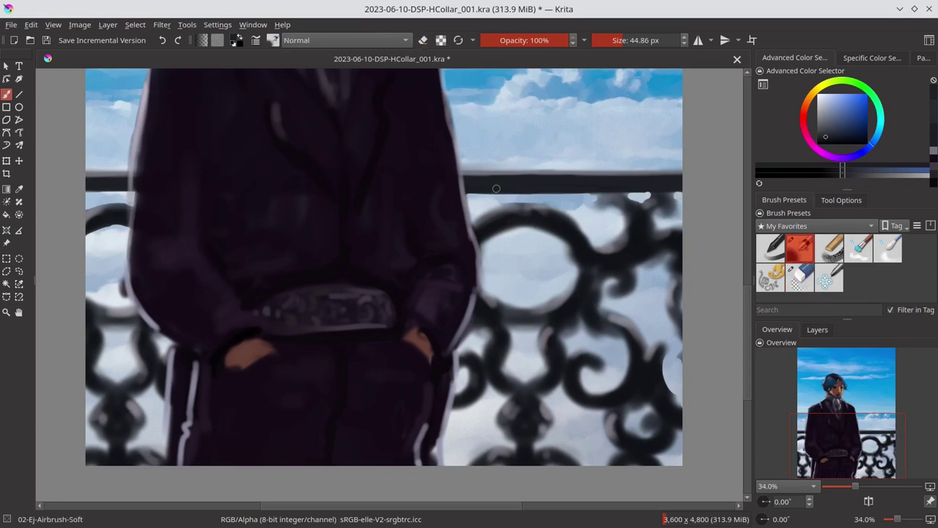
# Darken the coat's left edge with a sampled dark purple.
pyautogui.keyDown('ctrl'); pyautogui.click(101, 216); pyautogui.keyUp('ctrl')
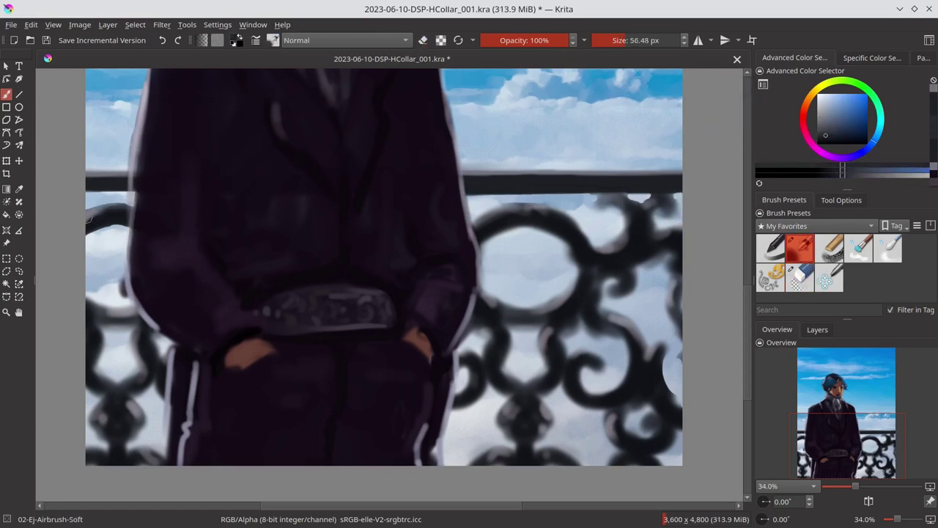
pyautogui.press(']')
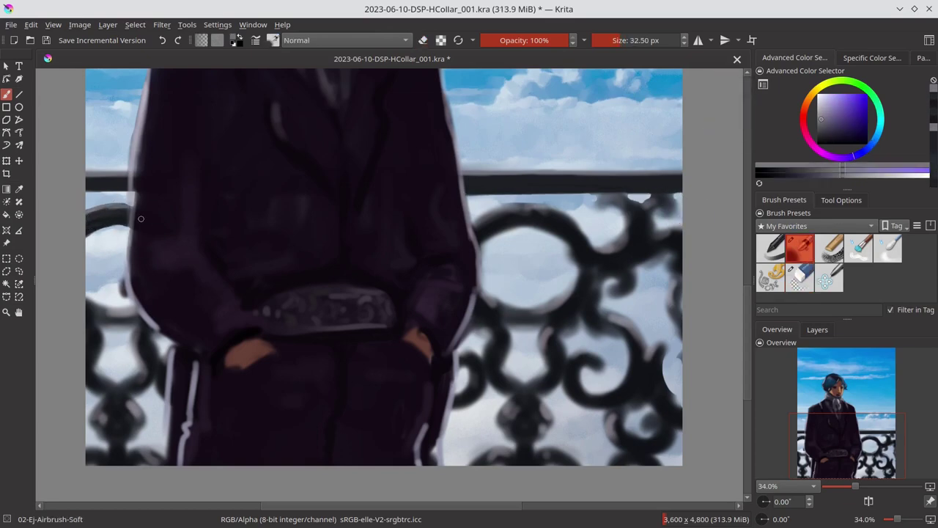
pyautogui.keyDown('ctrl'); pyautogui.click(95, 317); pyautogui.keyUp('ctrl')
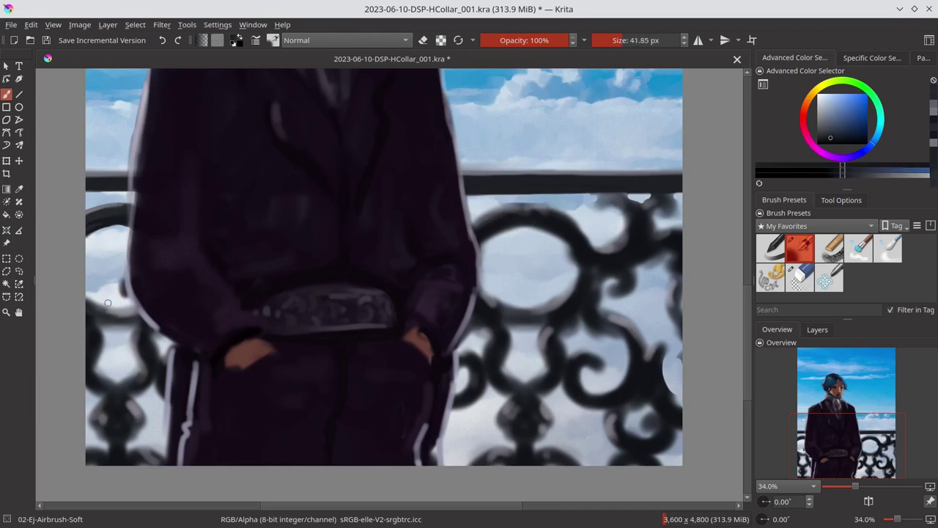
pyautogui.keyDown('ctrl'); pyautogui.click(132, 323); pyautogui.keyUp('ctrl')
pyautogui.press('[')
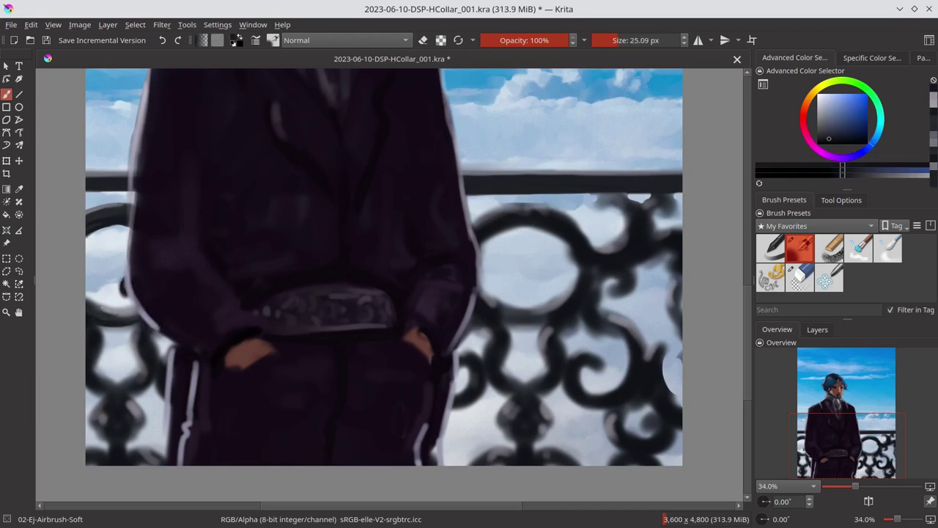
pyautogui.moveTo(119, 293); pyautogui.dragTo(132, 227)
pyautogui.keyDown('ctrl'); pyautogui.click(126, 313); pyautogui.keyUp('ctrl')
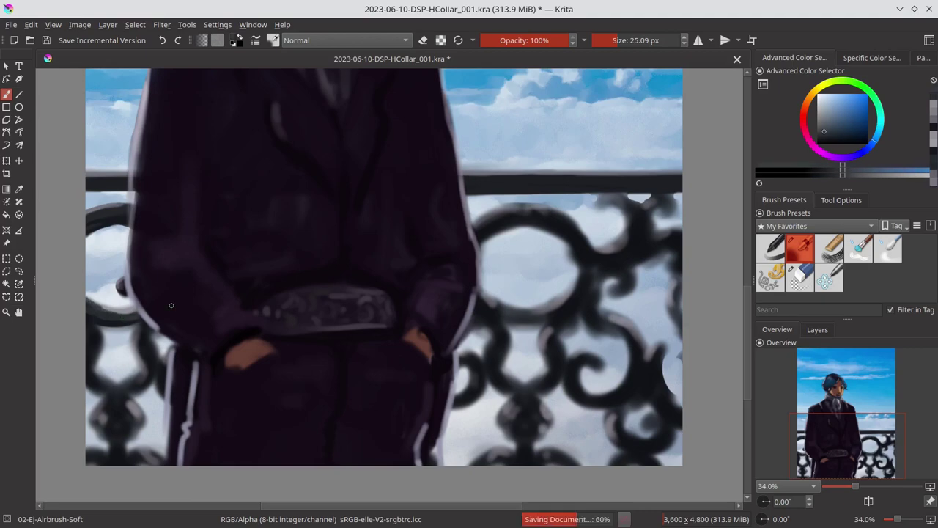
# Erase to lighten the rail edge and the lower-left railing shapes.
pyautogui.press('e')
pyautogui.press('[')
pyautogui.moveTo(114, 334); pyautogui.dragTo(111, 329)
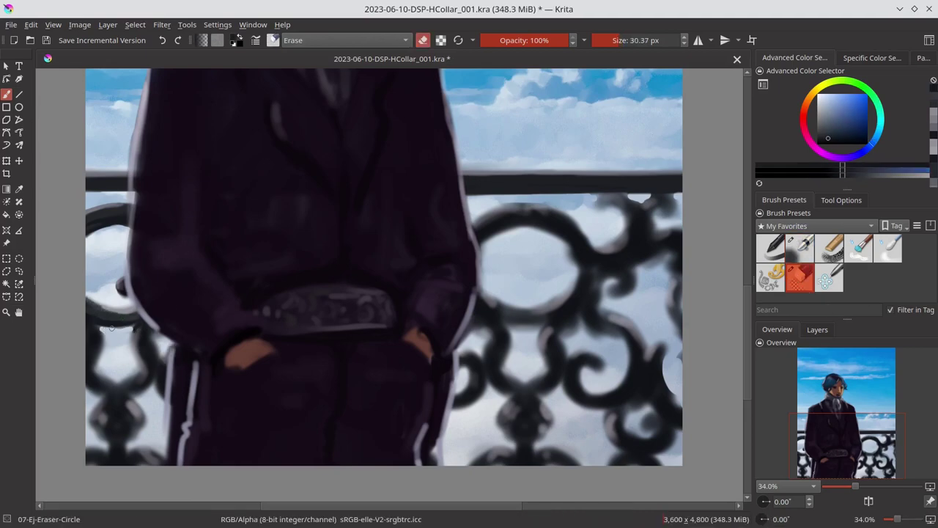
pyautogui.press(']')
pyautogui.press(']')
pyautogui.press(']')
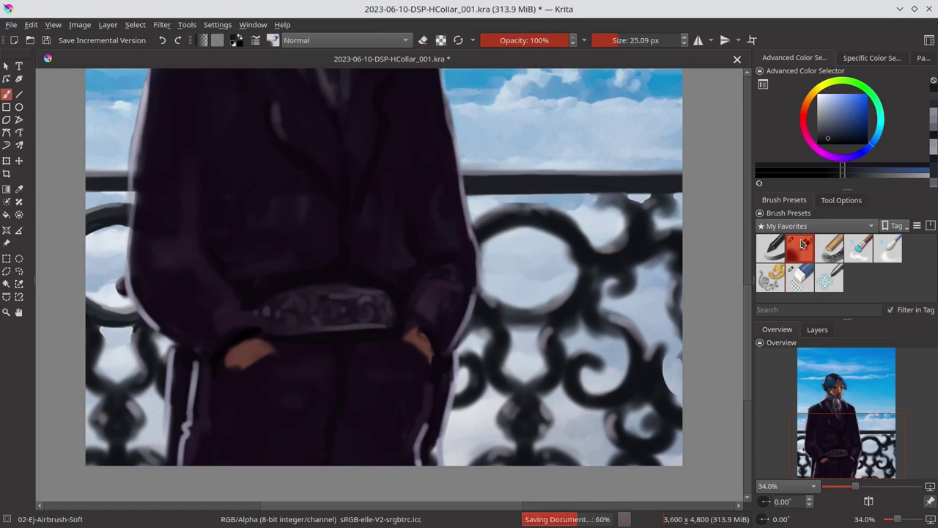
pyautogui.moveTo(110, 341)
pyautogui.mouseDown()
pyautogui.moveTo(139, 381)
pyautogui.moveTo(161, 370)
pyautogui.mouseUp()
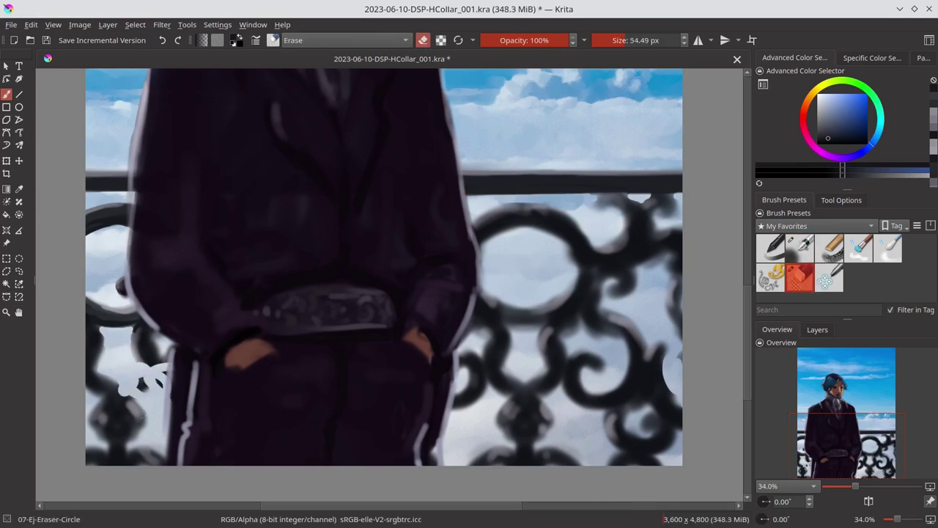
pyautogui.press('e')
pyautogui.keyDown('ctrl'); pyautogui.click(132, 375); pyautogui.keyUp('ctrl')
pyautogui.press('e')
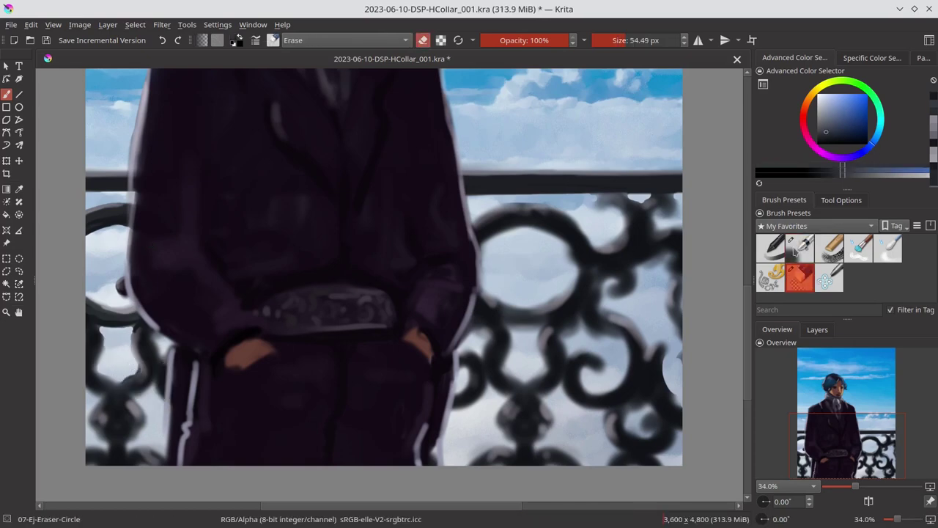
pyautogui.click(796, 249)
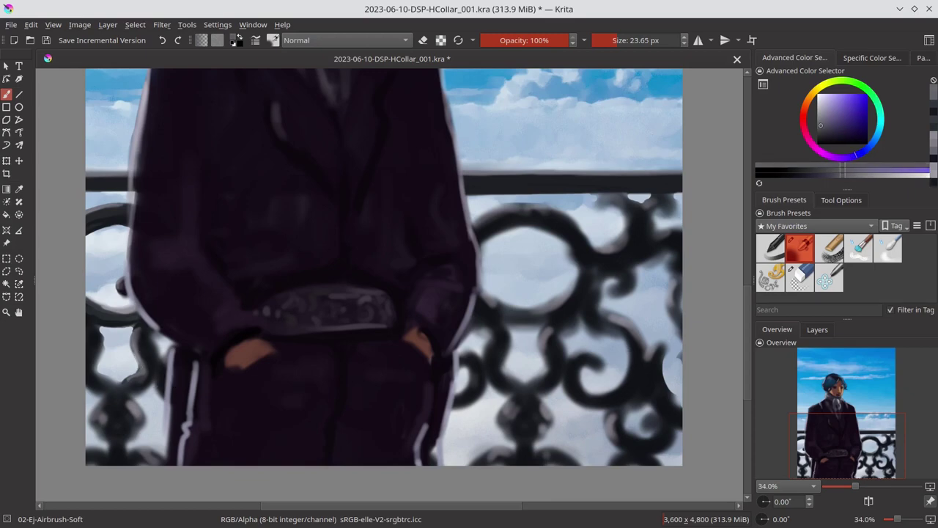
# Sample blue-grey railing tones and a darker coat purple, resizing the brush.
pyautogui.keyDown('ctrl'); pyautogui.click(139, 344); pyautogui.keyUp('ctrl')
pyautogui.keyDown('ctrl'); pyautogui.click(139, 344); pyautogui.keyUp('ctrl')
pyautogui.moveTo(139, 345); pyautogui.dragTo(147, 352)
pyautogui.keyDown('ctrl'); pyautogui.click(131, 382); pyautogui.keyUp('ctrl')
pyautogui.keyDown('ctrl'); pyautogui.click(147, 352); pyautogui.keyUp('ctrl')
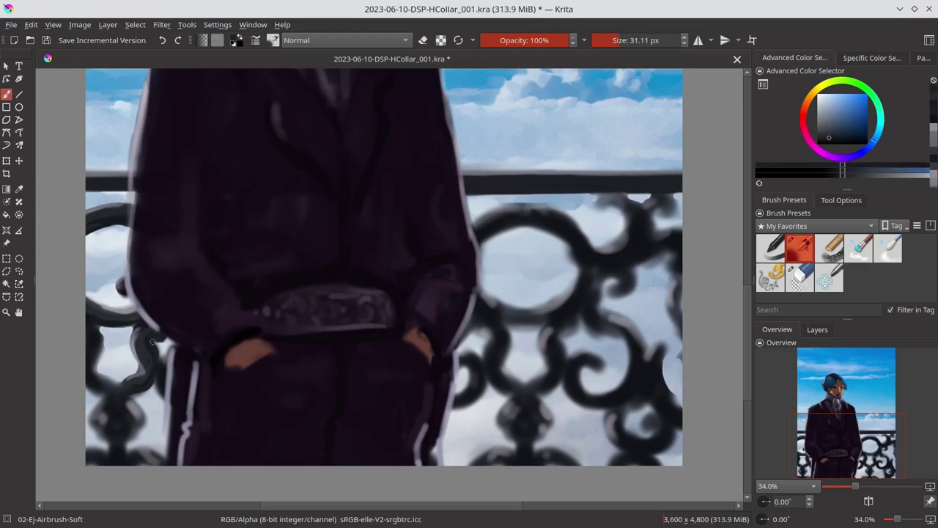
pyautogui.keyDown('ctrl'); pyautogui.click(160, 371); pyautogui.keyUp('ctrl')
pyautogui.moveTo(123, 355); pyautogui.dragTo(143, 366)
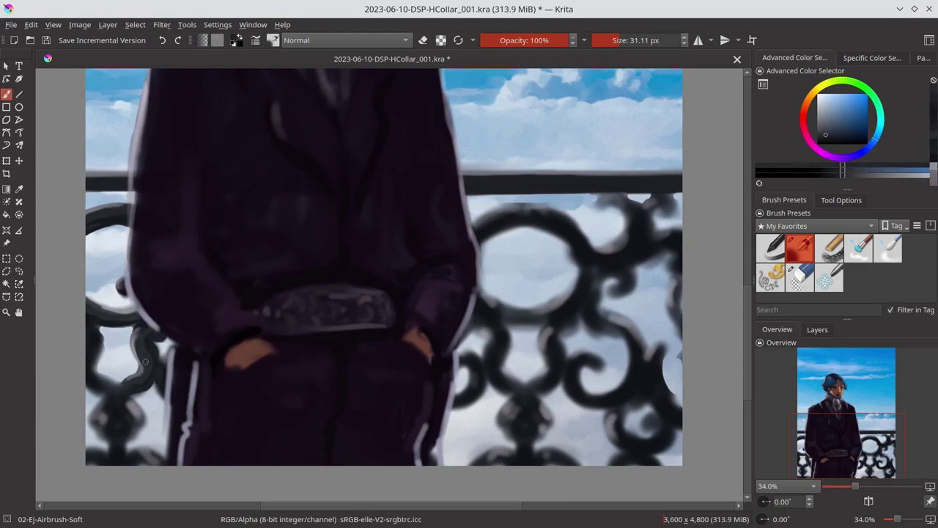
pyautogui.keyDown('ctrl'); pyautogui.click(143, 367); pyautogui.keyUp('ctrl')
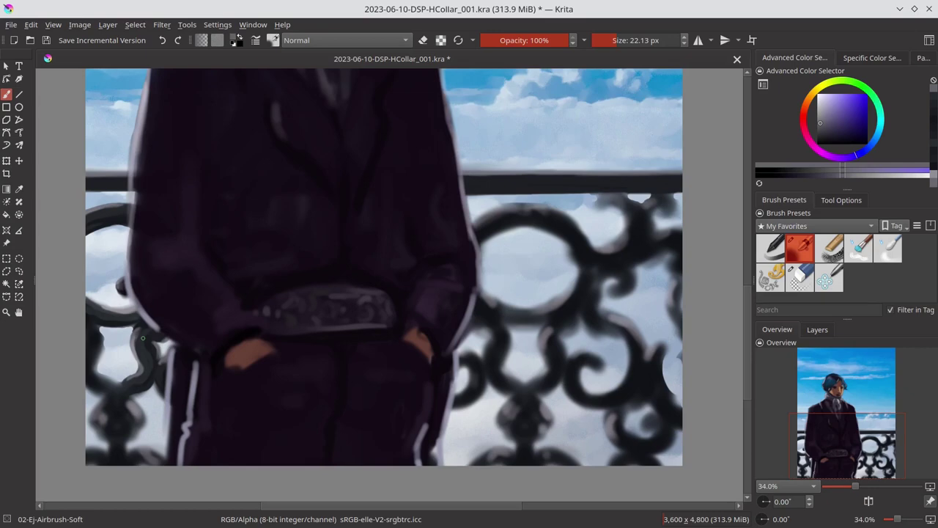
# Retouch the lower-left railing with a sampled dark blue-grey using a large brush.
pyautogui.keyDown('ctrl'); pyautogui.click(106, 329); pyautogui.keyUp('ctrl')
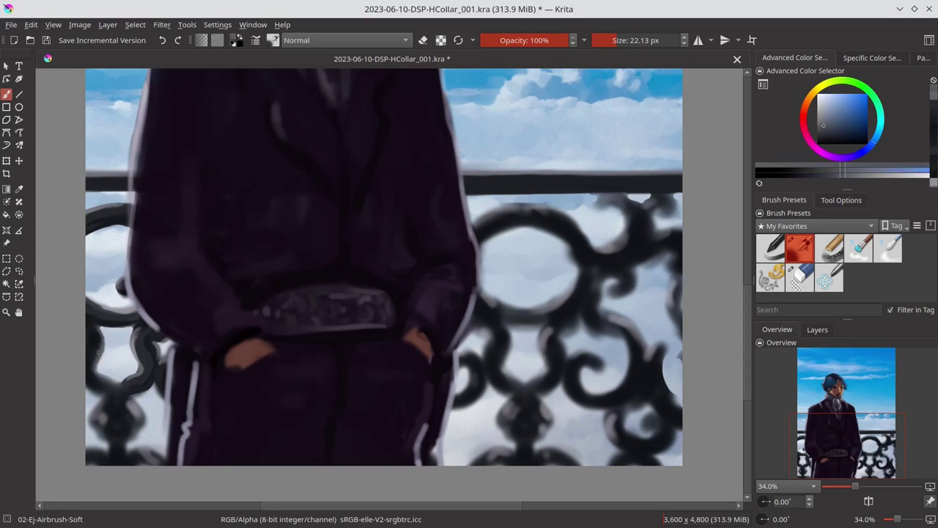
pyautogui.press(']')
pyautogui.keyDown('ctrl'); pyautogui.click(94, 380); pyautogui.keyUp('ctrl')
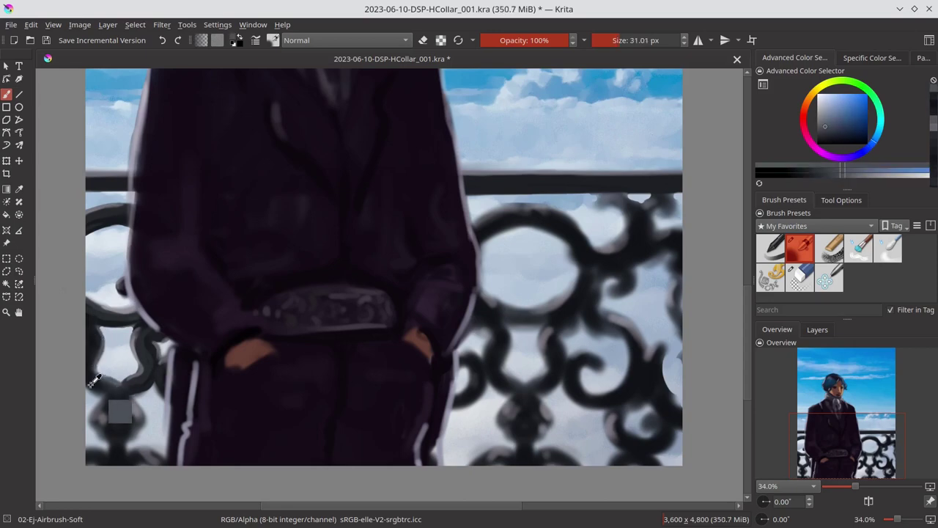
pyautogui.press('[')
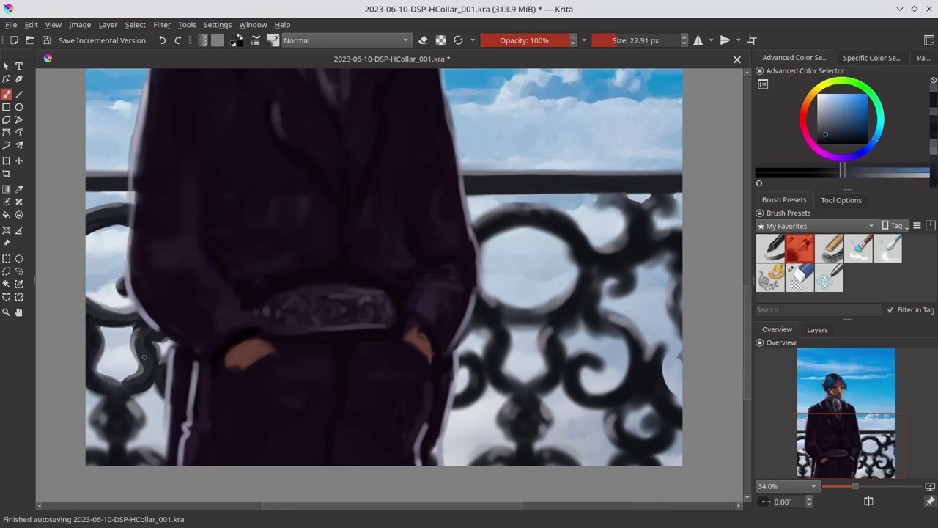
pyautogui.keyDown('ctrl'); pyautogui.click(144, 357); pyautogui.keyUp('ctrl')
pyautogui.moveTo(90, 415)
pyautogui.mouseDown()
pyautogui.moveTo(105, 430)
pyautogui.moveTo(112, 401)
pyautogui.moveTo(107, 412)
pyautogui.mouseUp()
pyautogui.press(']')
pyautogui.press('[')
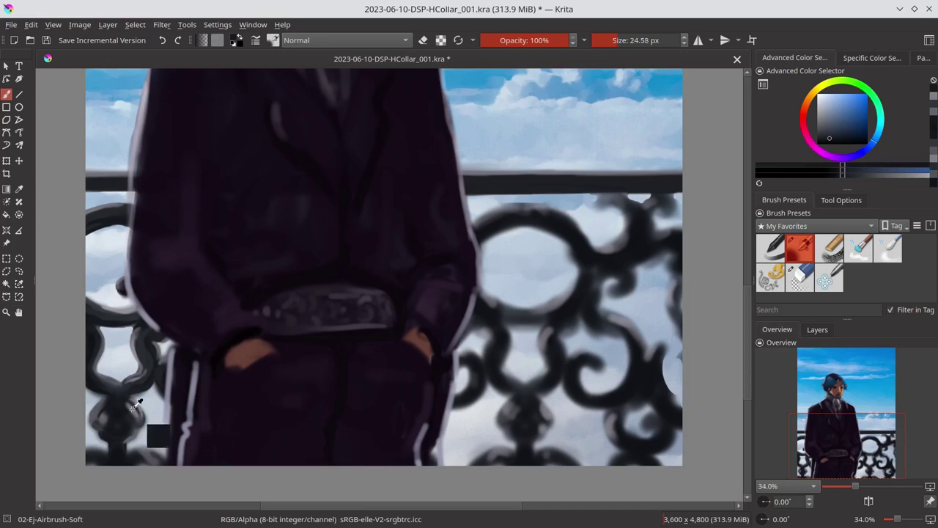
pyautogui.press(']')
pyautogui.press(']')
pyautogui.press(']')
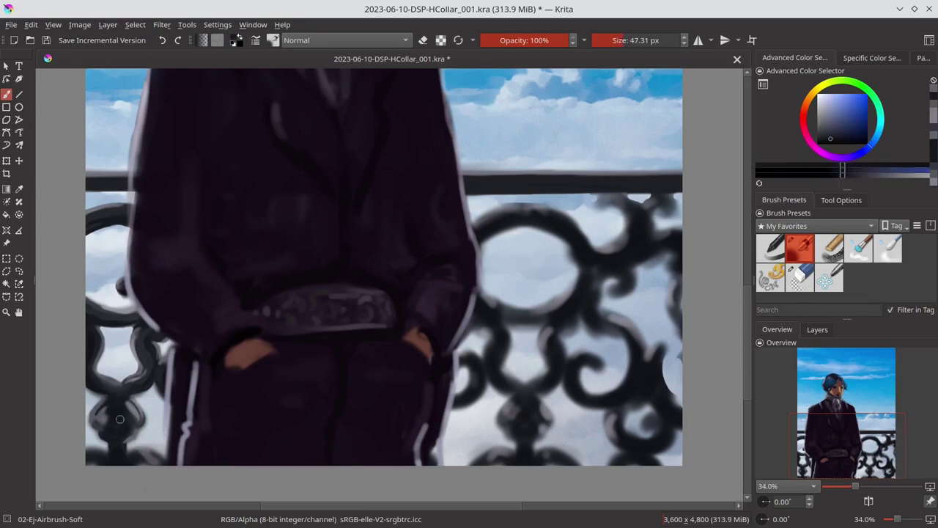
pyautogui.moveTo(107, 413); pyautogui.dragTo(140, 460)
# Paint light purple-grey over the bottom-left railing and save.
pyautogui.press('[')
pyautogui.press('[')
pyautogui.press(']')
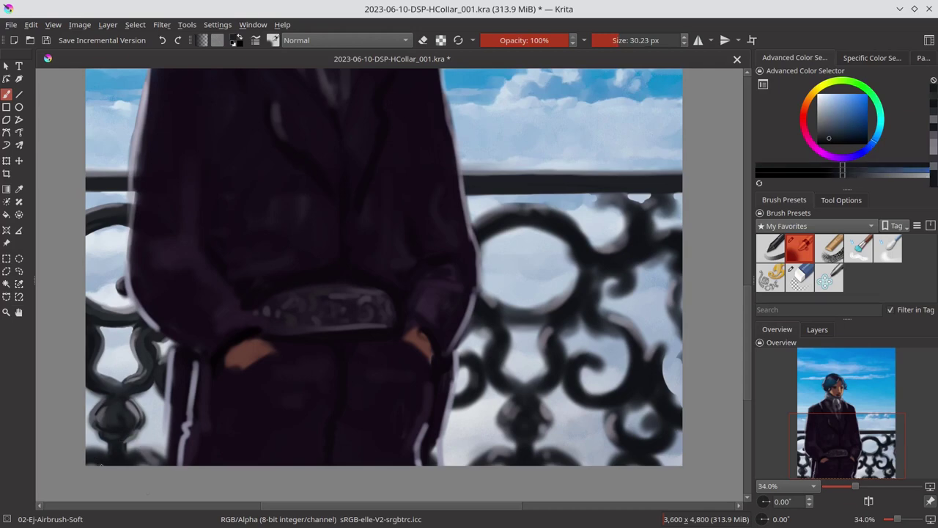
pyautogui.keyDown('ctrl'); pyautogui.click(140, 460); pyautogui.keyUp('ctrl')
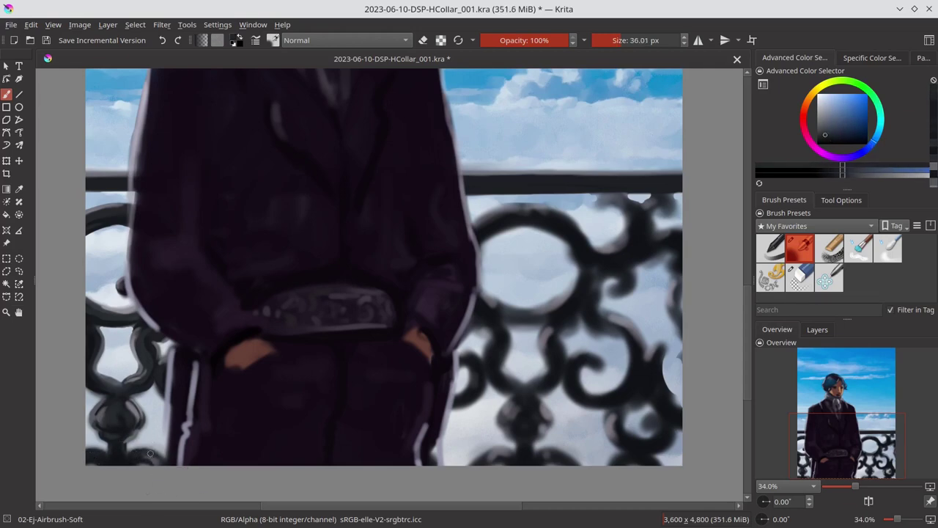
pyautogui.press('[')
pyautogui.moveTo(143, 451); pyautogui.dragTo(165, 436)
pyautogui.hotkey('ctrl', 's')
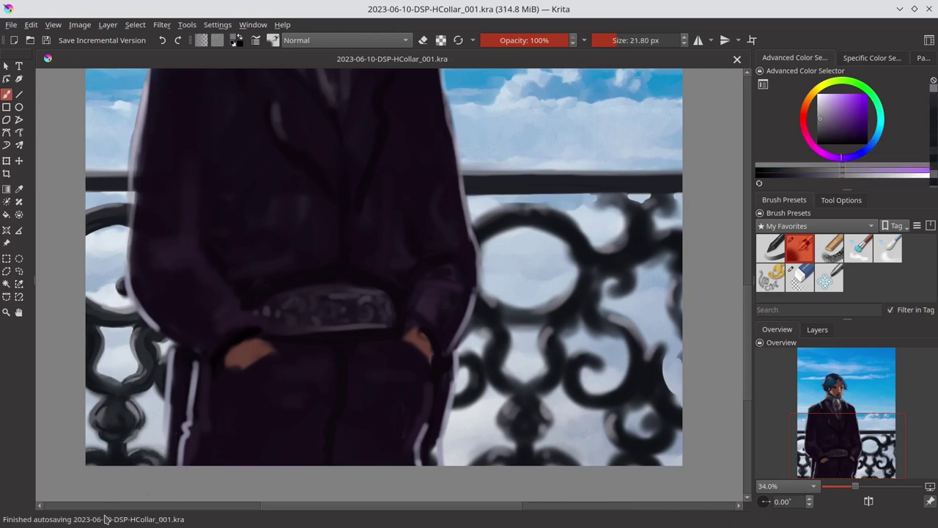
# Mirror the view, paint a dark arc on the upper-left loop, then erase its lower edge lighter.
pyautogui.click(869, 500)
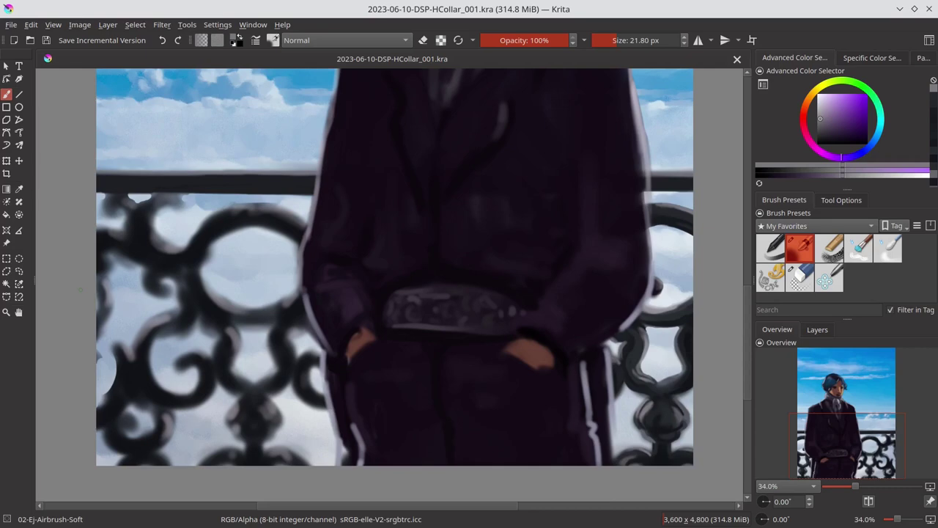
pyautogui.keyDown('ctrl'); pyautogui.click(156, 184); pyautogui.keyUp('ctrl')
pyautogui.press(']')
pyautogui.moveTo(209, 226); pyautogui.dragTo(220, 213)
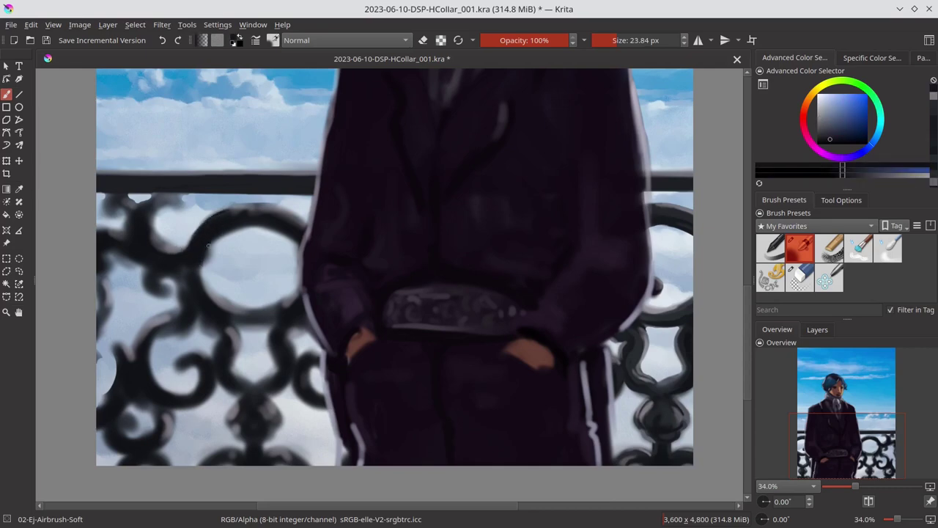
pyautogui.press('/')
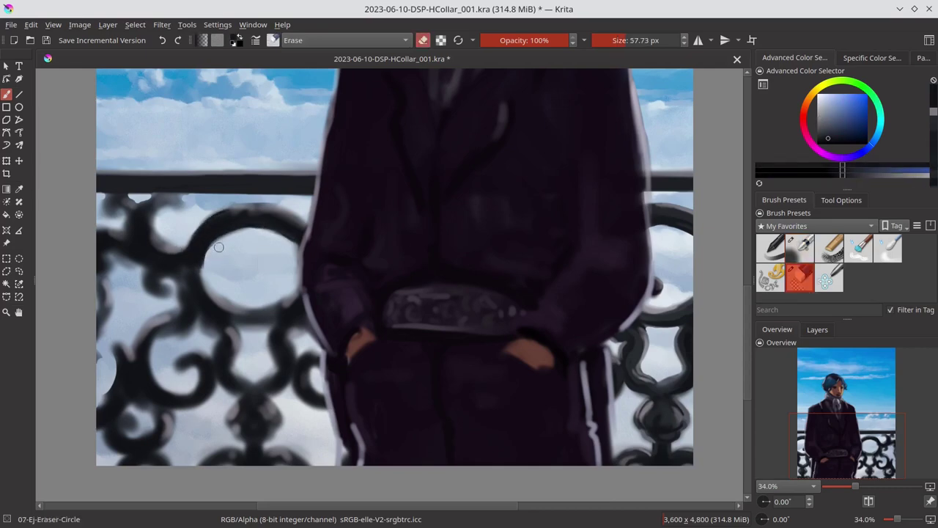
pyautogui.moveTo(209, 264)
pyautogui.mouseDown()
pyautogui.moveTo(242, 231)
pyautogui.moveTo(297, 260)
pyautogui.mouseUp()
pyautogui.moveTo(221, 292); pyautogui.dragTo(290, 297)
pyautogui.press('/')
# Touch up the ring's left edge with sampled dark railing colour.
pyautogui.keyDown('ctrl'); pyautogui.click(246, 216); pyautogui.keyUp('ctrl')
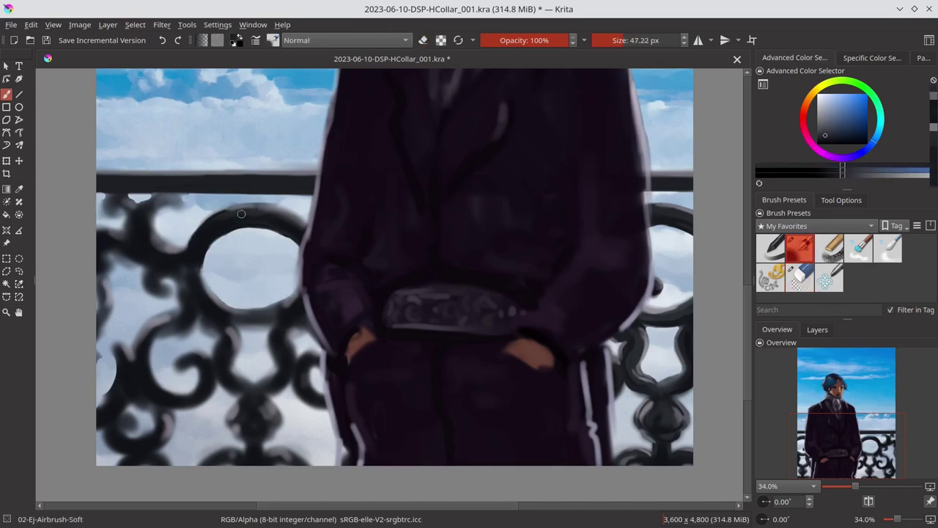
pyautogui.press(']')
pyautogui.keyDown('ctrl'); pyautogui.click(253, 203); pyautogui.keyUp('ctrl')
pyautogui.keyDown('ctrl'); pyautogui.click(252, 203); pyautogui.keyUp('ctrl')
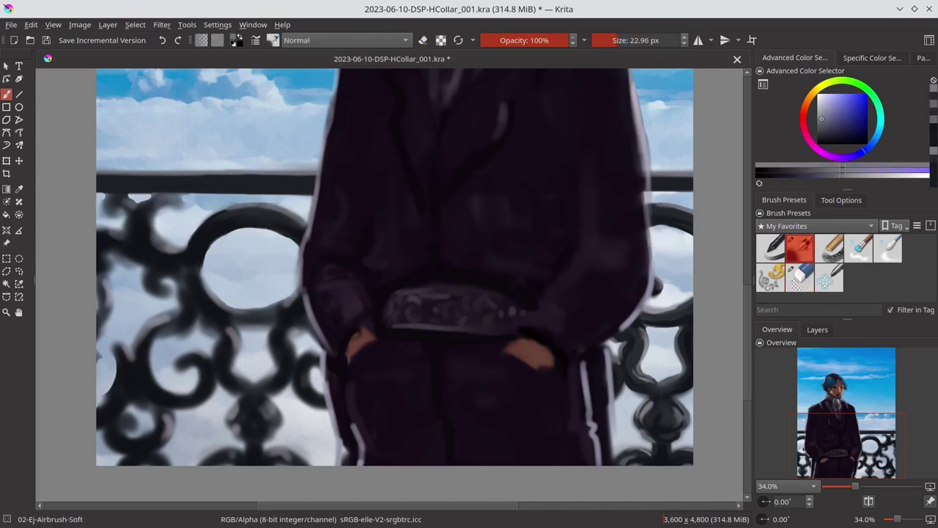
pyautogui.press('[')
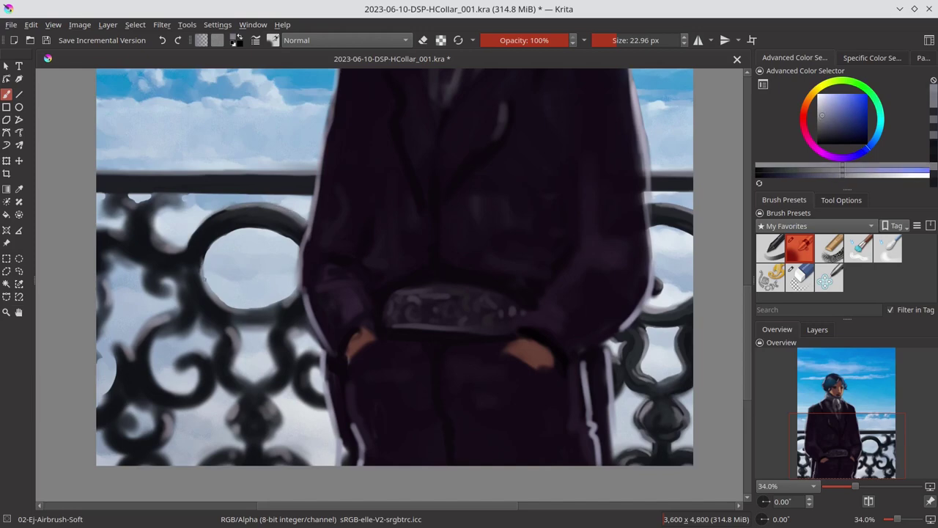
pyautogui.keyDown('ctrl'); pyautogui.click(204, 275); pyautogui.keyUp('ctrl')
pyautogui.press(']')
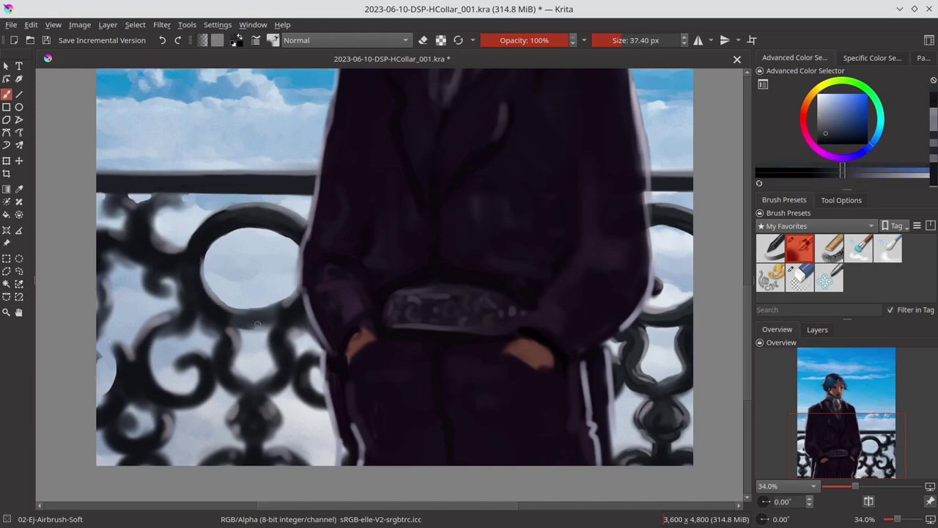
pyautogui.keyDown('ctrl'); pyautogui.click(247, 316); pyautogui.keyUp('ctrl')
pyautogui.keyDown('ctrl'); pyautogui.click(220, 282); pyautogui.keyUp('ctrl')
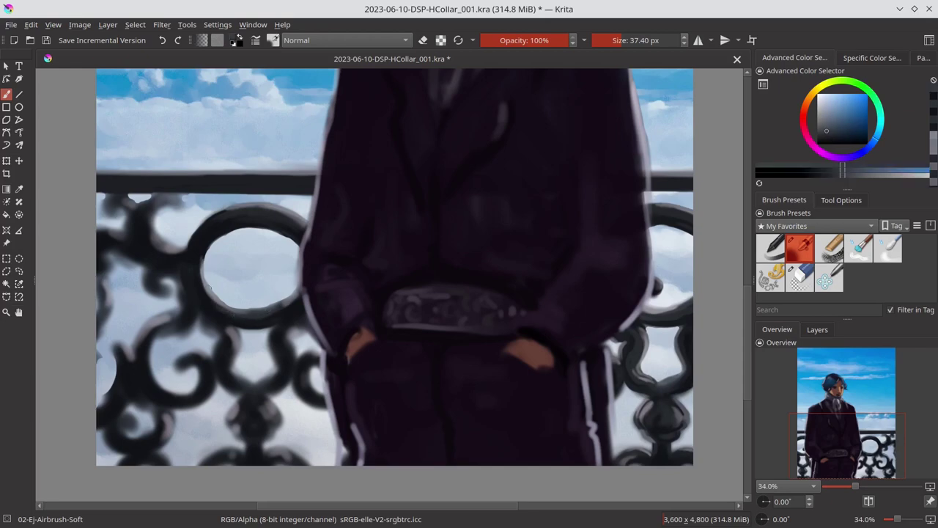
pyautogui.moveTo(203, 268); pyautogui.dragTo(198, 302)
pyautogui.keyDown('ctrl'); pyautogui.click(192, 265); pyautogui.keyUp('ctrl')
# Save, erase a small spot on the left railing, and resample railing colours.
pyautogui.click(800, 278)
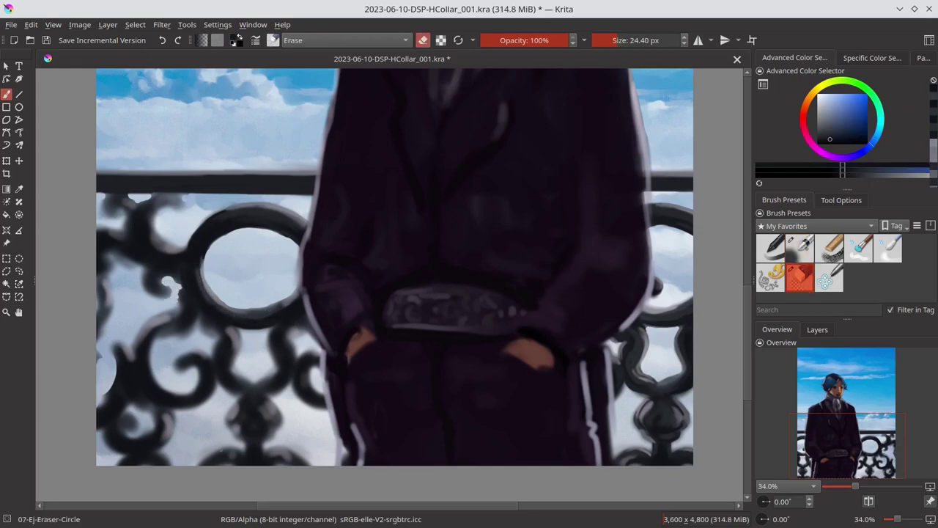
pyautogui.hotkey('ctrl', 's')
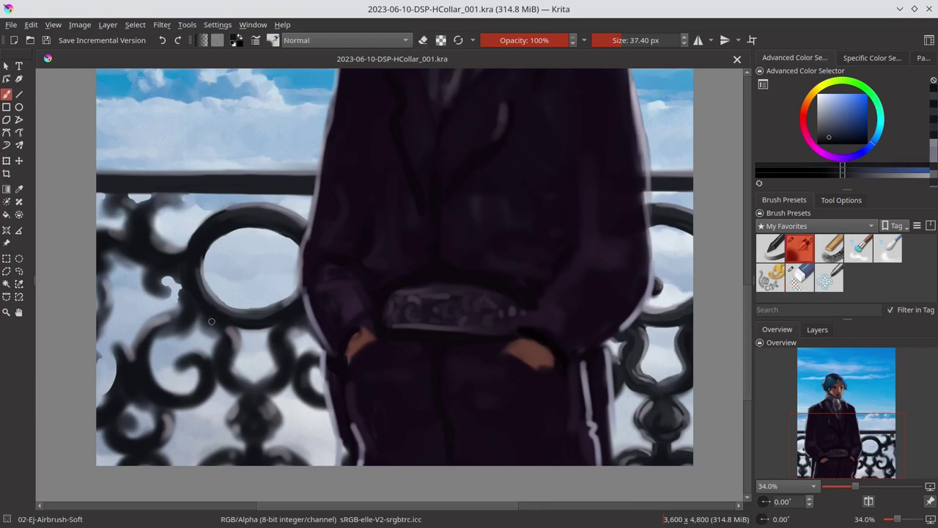
pyautogui.moveTo(220, 330); pyautogui.dragTo(198, 334)
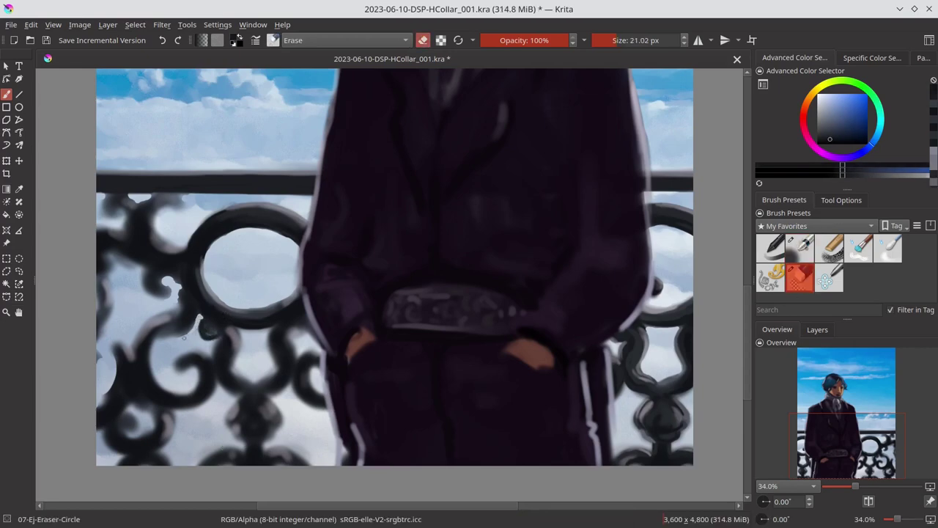
pyautogui.press('/')
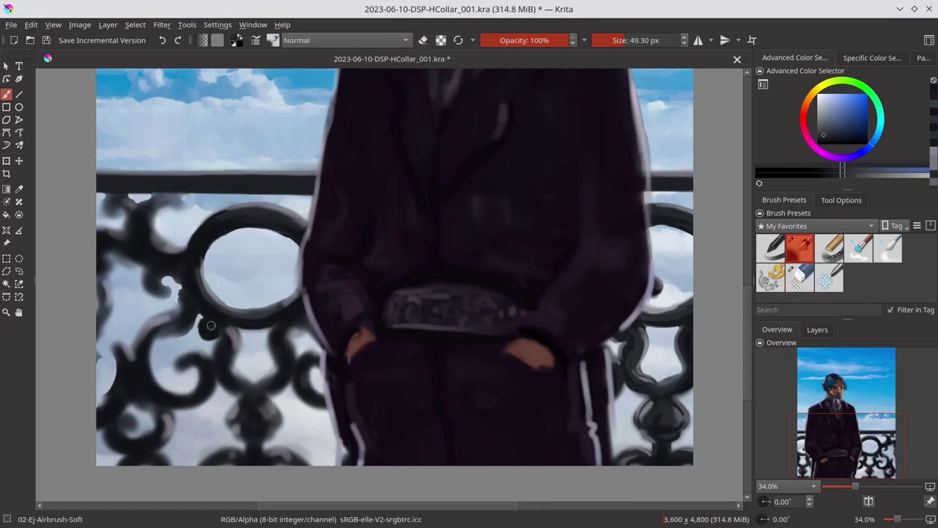
pyautogui.keyDown('ctrl'); pyautogui.click(214, 331); pyautogui.keyUp('ctrl')
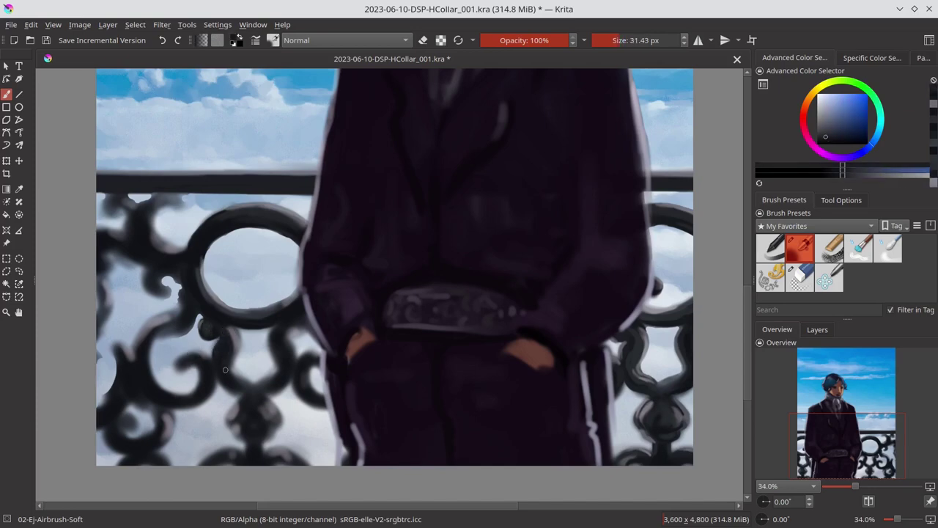
pyautogui.press('[')
pyautogui.press('[')
pyautogui.press('[')
pyautogui.press('[')
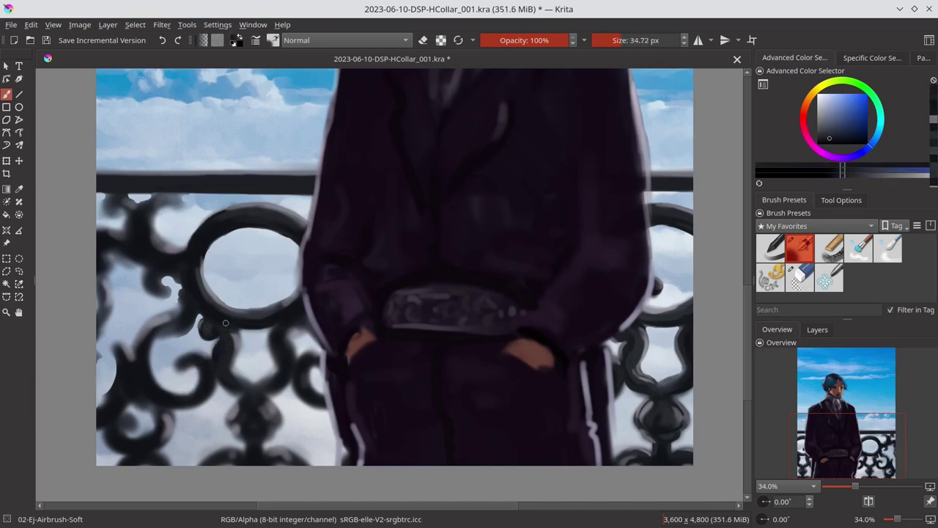
pyautogui.keyDown('ctrl'); pyautogui.click(249, 328); pyautogui.keyUp('ctrl')
pyautogui.keyDown('ctrl'); pyautogui.click(252, 331); pyautogui.keyUp('ctrl')
# Sample dark, lighter and darker blue-greys from the railing and enlarge the brush.
pyautogui.press('/')
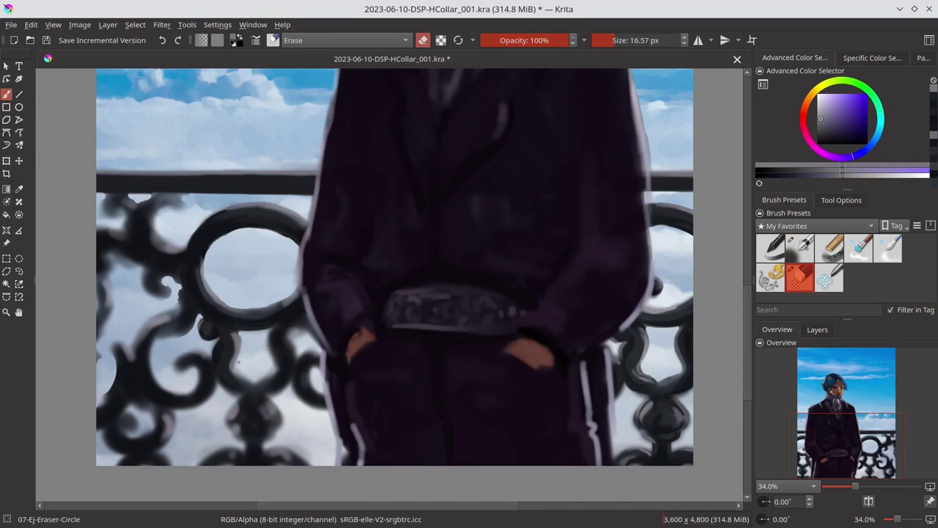
pyautogui.press(']')
pyautogui.press(']')
pyautogui.press(']')
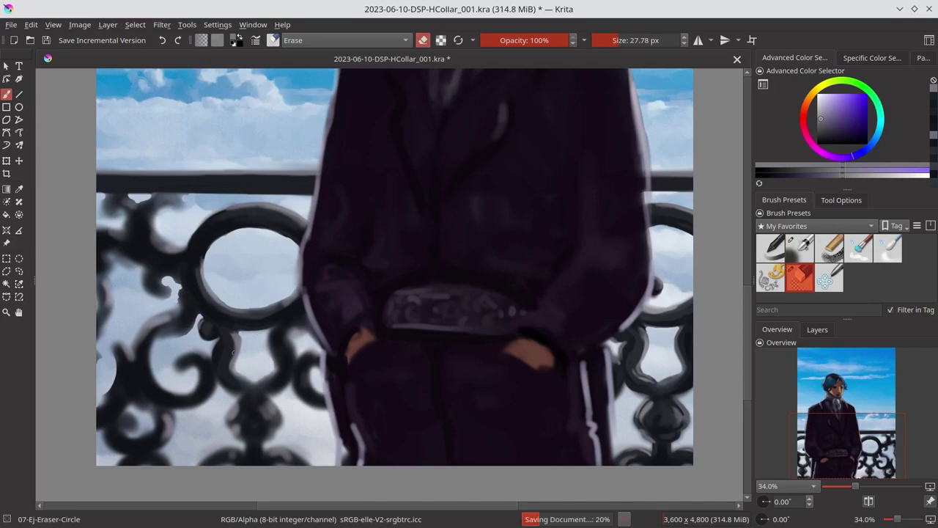
pyautogui.press('/')
pyautogui.keyDown('ctrl'); pyautogui.click(209, 327); pyautogui.keyUp('ctrl')
pyautogui.keyDown('ctrl'); pyautogui.click(228, 363); pyautogui.keyUp('ctrl')
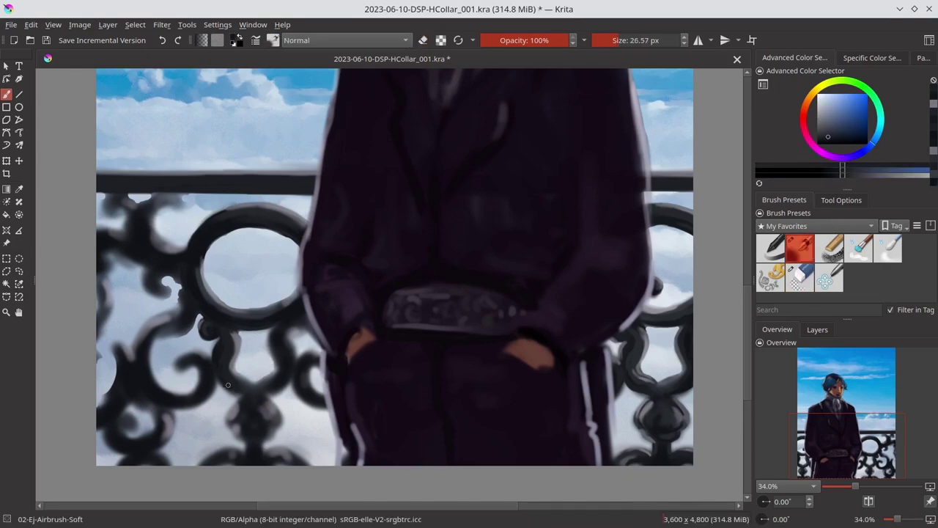
pyautogui.keyDown('ctrl'); pyautogui.click(245, 349); pyautogui.keyUp('ctrl')
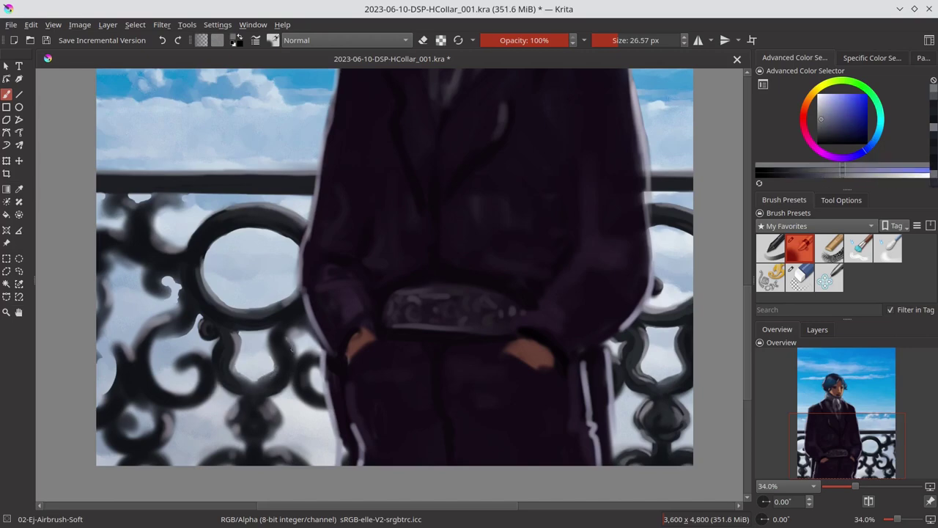
pyautogui.press(']')
pyautogui.press(']')
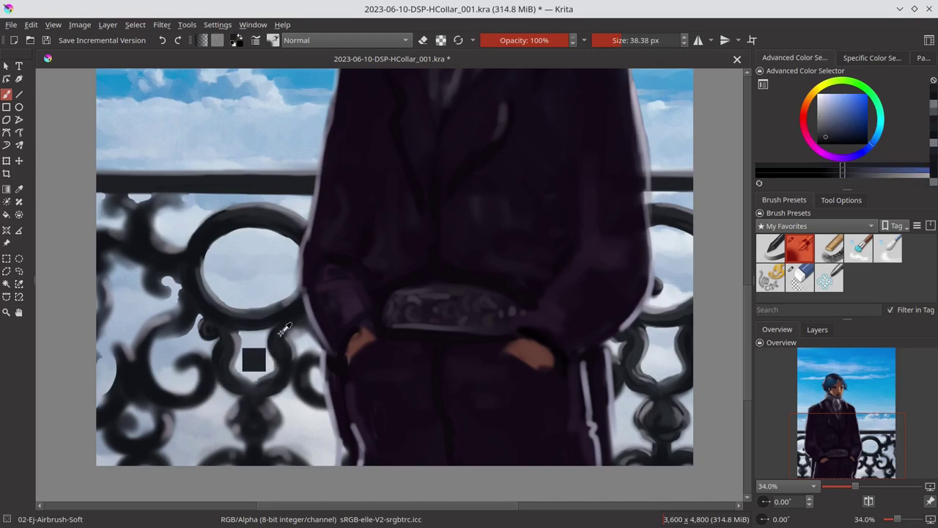
pyautogui.keyDown('ctrl'); pyautogui.click(253, 357); pyautogui.keyUp('ctrl')
# Hide Paint Layer 2 to check the railing, then restore the figure.
pyautogui.press(']')
pyautogui.click(817, 329)
pyautogui.click(761, 413)
pyautogui.click(800, 277)
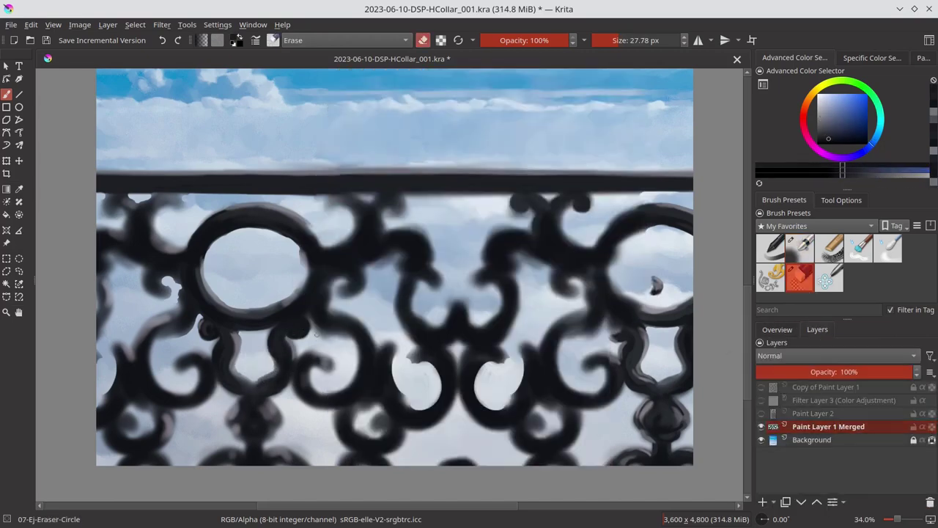
pyautogui.hotkey('ctrl', 'z')
# Sample a railing colour, return to the Overview, and save with Ctrl+S.
pyautogui.press('/')
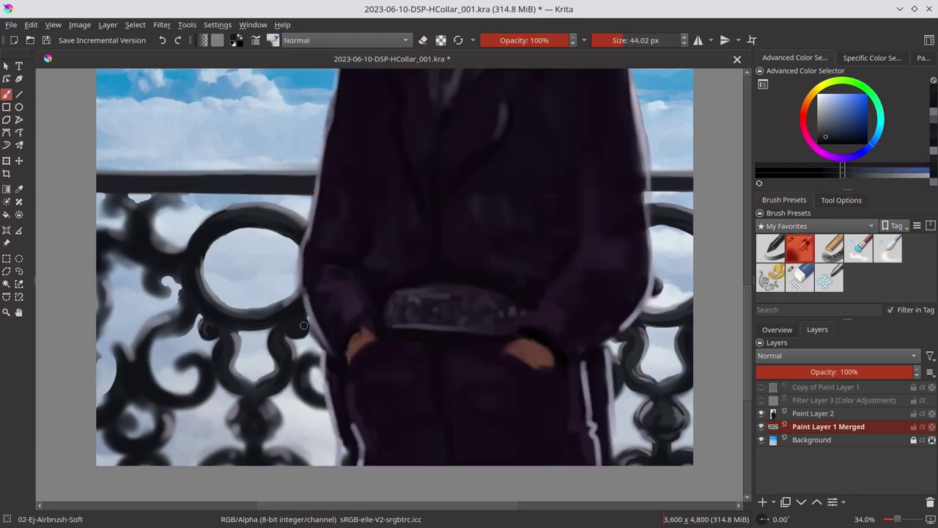
pyautogui.keyDown('ctrl'); pyautogui.click(264, 388); pyautogui.keyUp('ctrl')
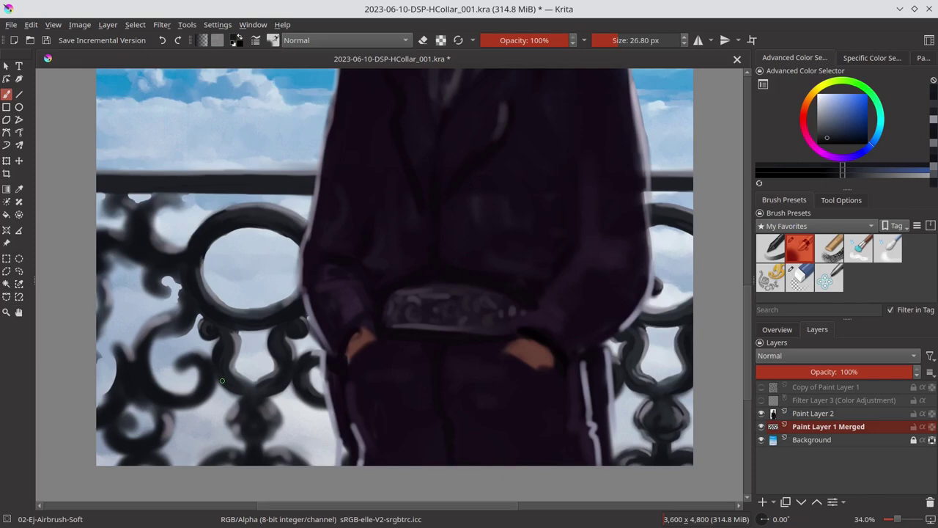
pyautogui.click(777, 329)
pyautogui.hotkey('ctrl', 's')
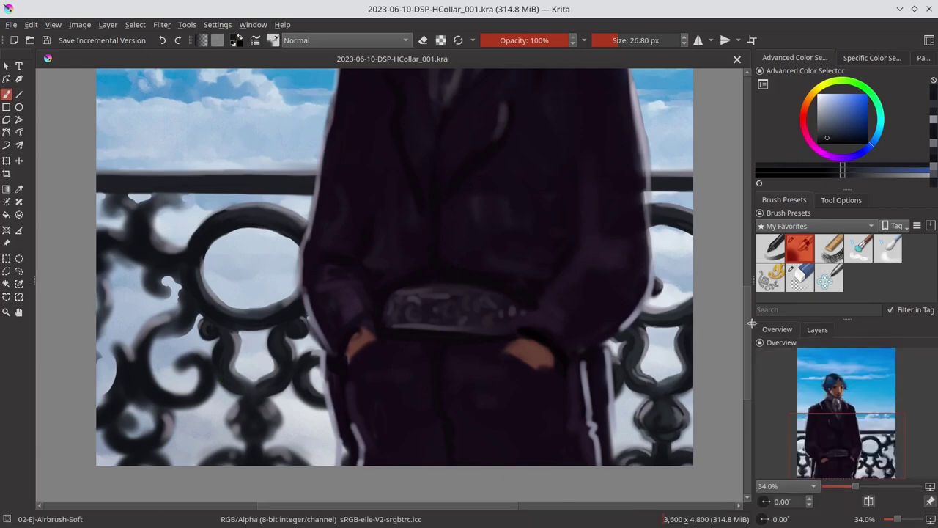
# Dab sampled dark railing colour onto the lower railing scrollwork.
pyautogui.moveTo(266, 399); pyautogui.dragTo(277, 412)
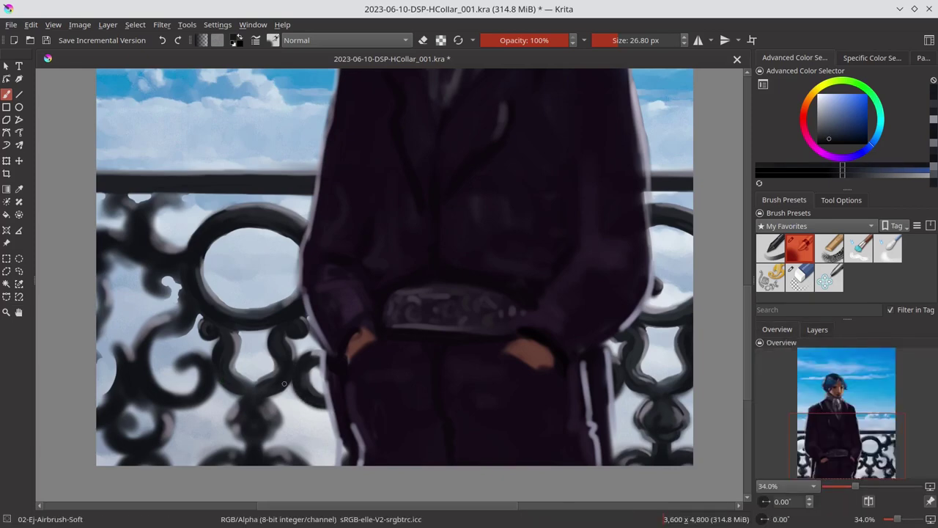
pyautogui.keyDown('ctrl'); pyautogui.click(246, 431); pyautogui.keyUp('ctrl')
pyautogui.keyDown('ctrl'); pyautogui.click(247, 429); pyautogui.keyUp('ctrl')
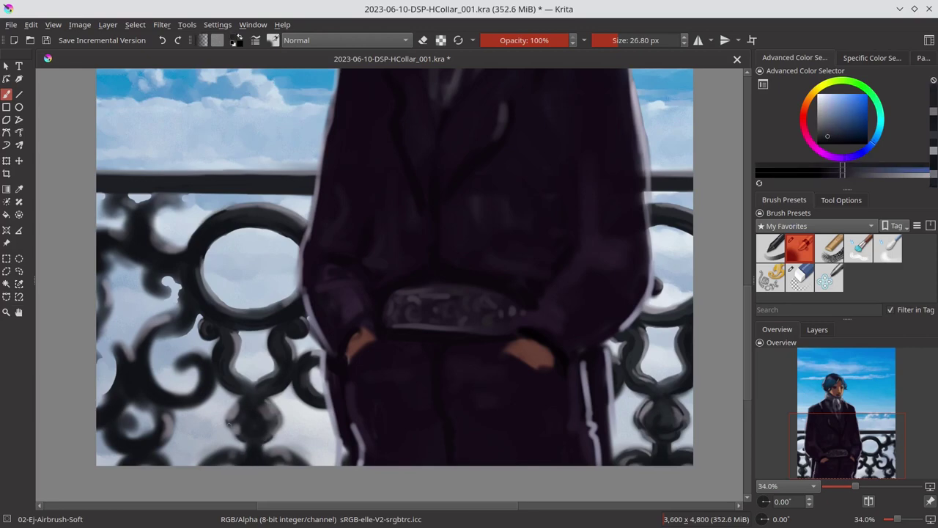
pyautogui.keyDown('ctrl'); pyautogui.click(230, 418); pyautogui.keyUp('ctrl')
pyautogui.keyDown('ctrl'); pyautogui.click(233, 410); pyautogui.keyUp('ctrl')
pyautogui.moveTo(233, 405); pyautogui.dragTo(240, 396)
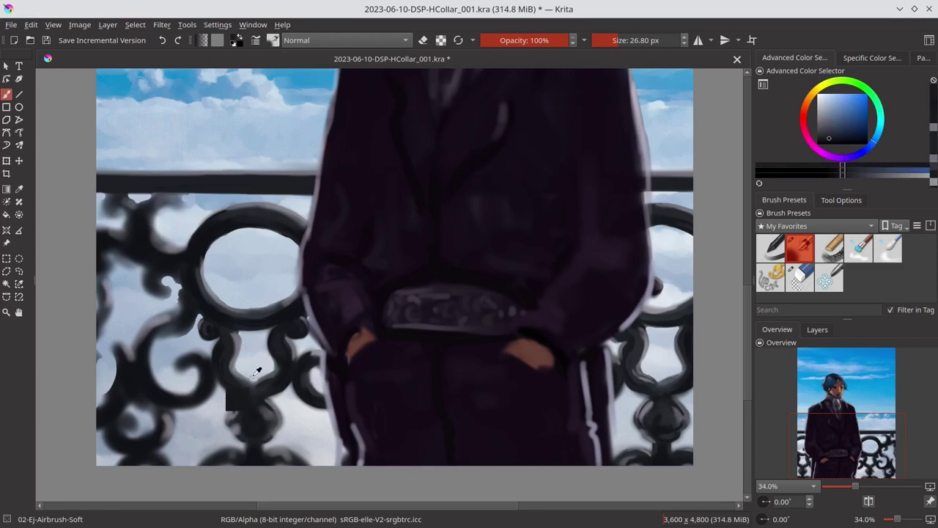
pyautogui.keyDown('ctrl'); pyautogui.click(253, 375); pyautogui.keyUp('ctrl')
pyautogui.keyDown('ctrl'); pyautogui.click(252, 396); pyautogui.keyUp('ctrl')
# Shrink the brush and sample several colours along the bottom railing.
pyautogui.press(']')
pyautogui.press(']')
pyautogui.press(']')
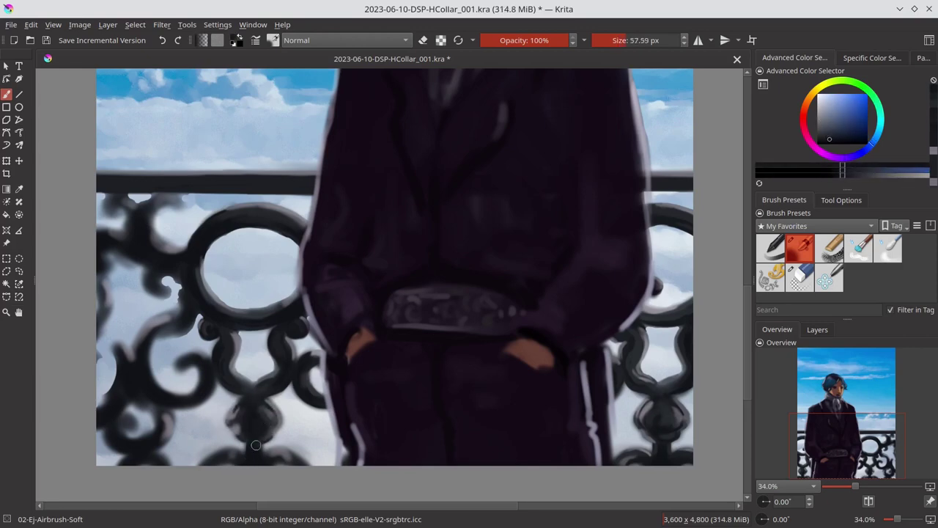
pyautogui.press('[')
pyautogui.press('[')
pyautogui.press('[')
pyautogui.keyDown('ctrl'); pyautogui.click(246, 440); pyautogui.keyUp('ctrl')
pyautogui.keyDown('ctrl'); pyautogui.click(241, 448); pyautogui.keyUp('ctrl')
pyautogui.keyDown('ctrl'); pyautogui.click(233, 456); pyautogui.keyUp('ctrl')
pyautogui.keyDown('ctrl'); pyautogui.click(228, 461); pyautogui.keyUp('ctrl')
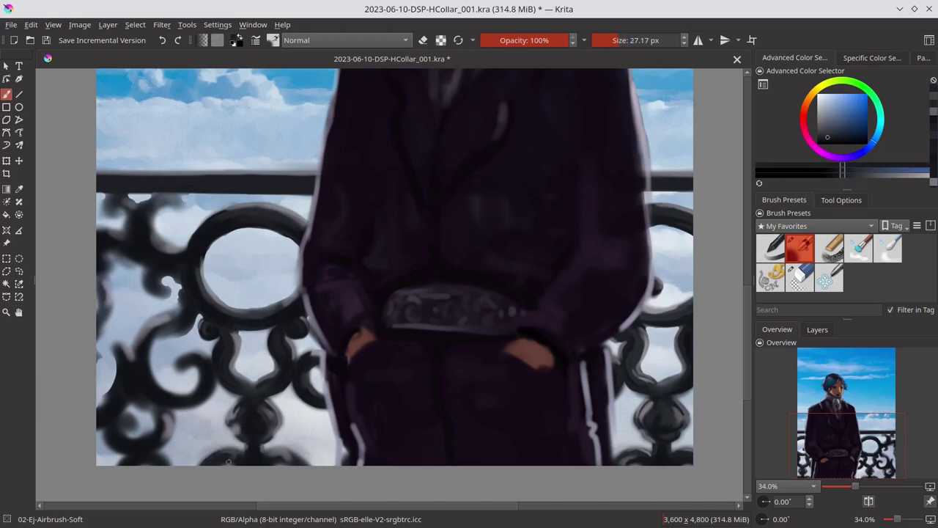
pyautogui.keyDown('ctrl'); pyautogui.click(277, 455); pyautogui.keyUp('ctrl')
pyautogui.keyDown('ctrl'); pyautogui.click(280, 459); pyautogui.keyUp('ctrl')
pyautogui.keyDown('ctrl'); pyautogui.click(303, 462); pyautogui.keyUp('ctrl')
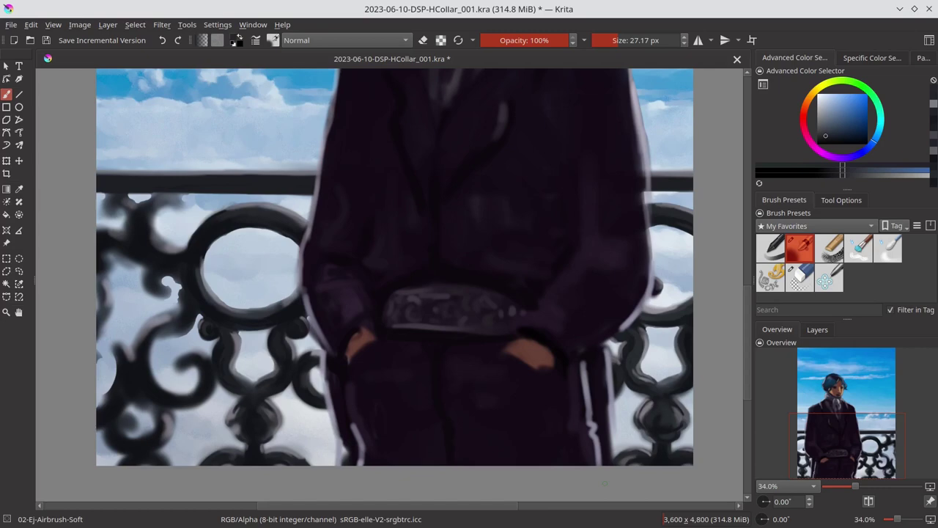
# Paint a dark stroke on the lower-left railing and erase patches at the far left.
pyautogui.moveTo(183, 354); pyautogui.dragTo(192, 371)
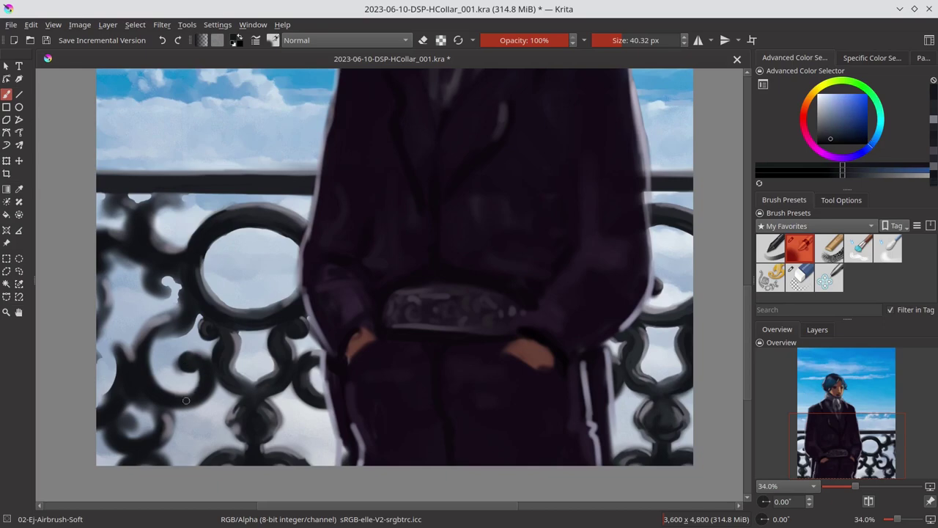
pyautogui.press('e')
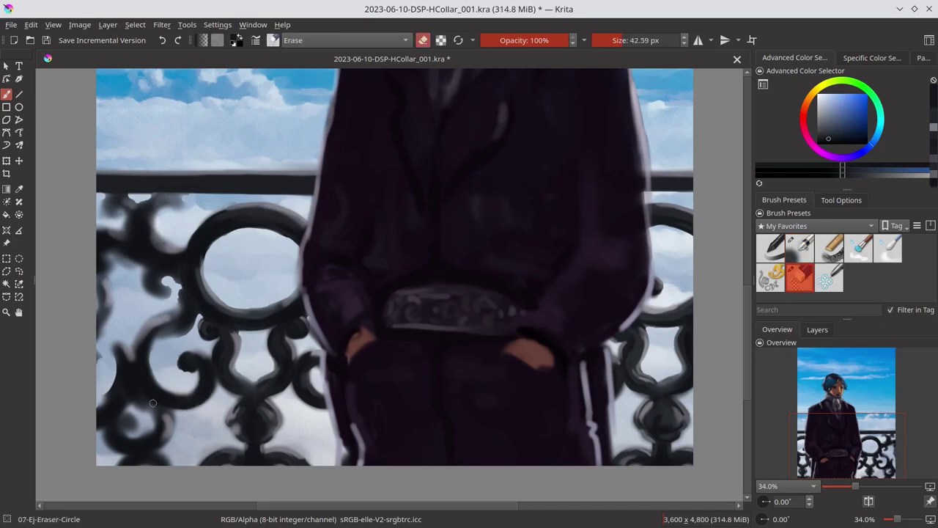
pyautogui.moveTo(132, 407); pyautogui.dragTo(136, 432)
pyautogui.press('e')
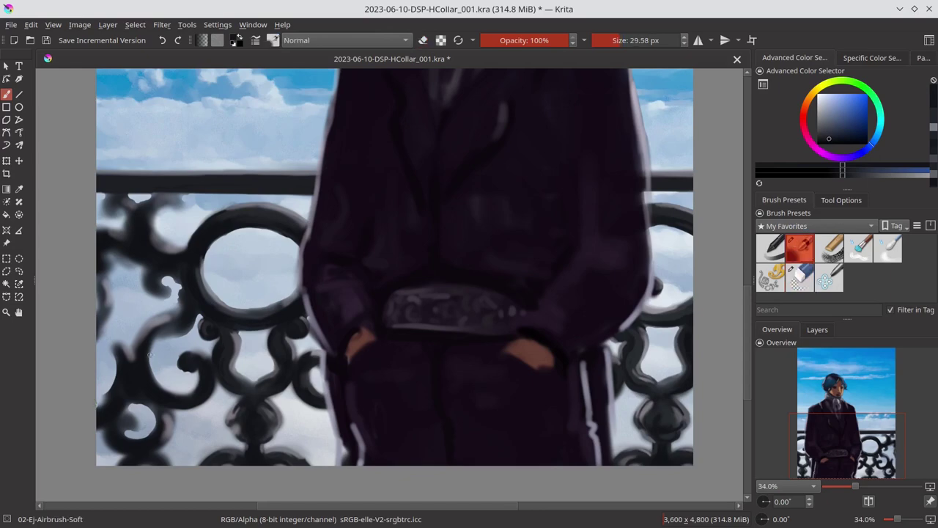
pyautogui.keyDown('ctrl'); pyautogui.click(174, 326); pyautogui.keyUp('ctrl')
pyautogui.press('e')
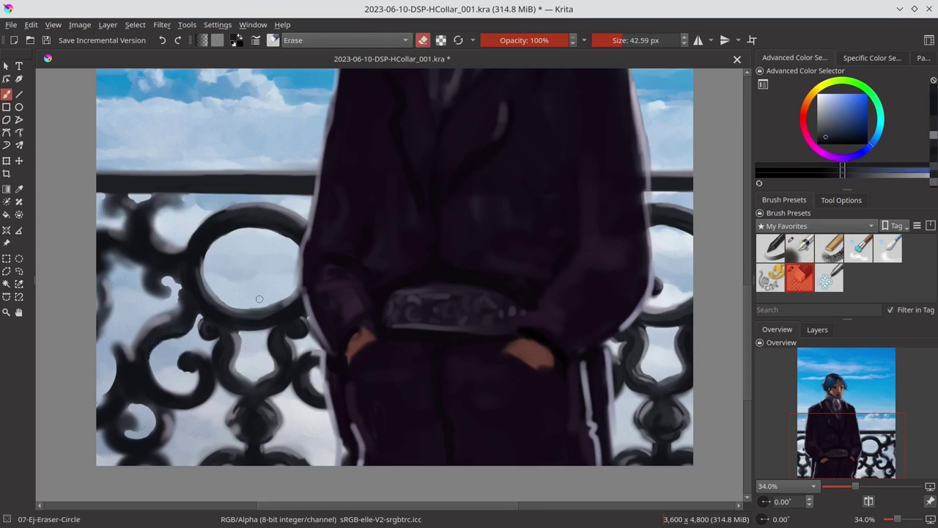
pyautogui.moveTo(170, 280)
pyautogui.mouseDown()
pyautogui.moveTo(180, 291)
pyautogui.moveTo(167, 319)
pyautogui.mouseUp()
pyautogui.press('e')
# Darken a left railing curl with sampled dark grey, undoing a faint light stroke.
pyautogui.keyDown('ctrl'); pyautogui.click(180, 291); pyautogui.keyUp('ctrl')
pyautogui.keyDown('ctrl'); pyautogui.click(166, 316); pyautogui.keyUp('ctrl')
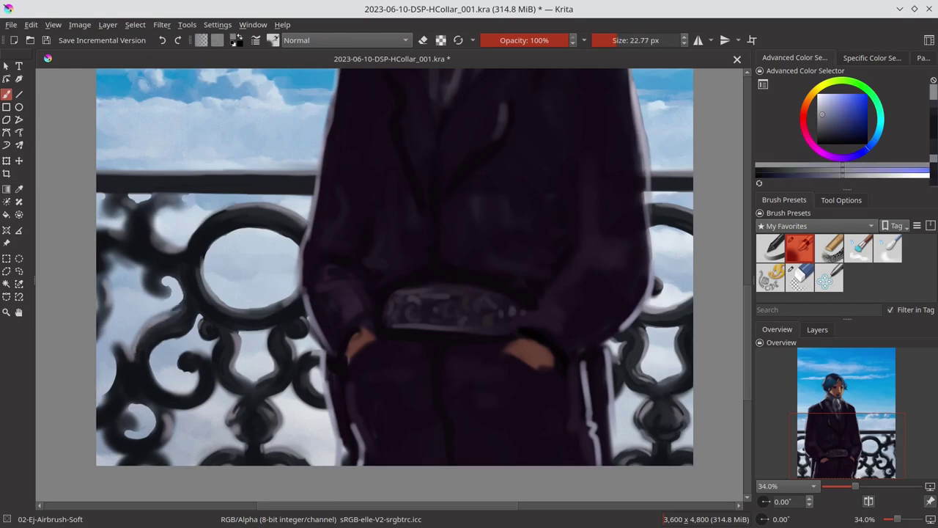
pyautogui.keyDown('ctrl'); pyautogui.click(172, 310); pyautogui.keyUp('ctrl')
pyautogui.keyDown('ctrl'); pyautogui.click(147, 367); pyautogui.keyUp('ctrl')
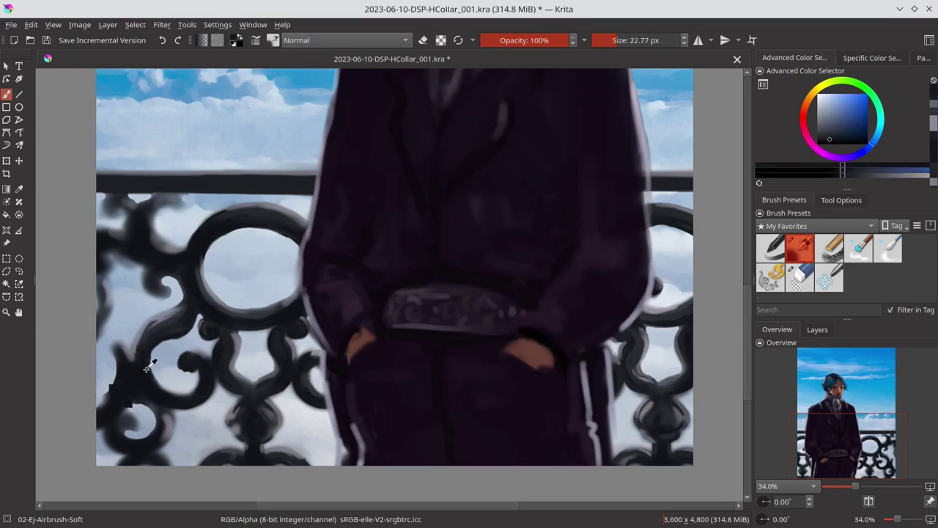
pyautogui.moveTo(147, 365); pyautogui.dragTo(183, 394)
pyautogui.keyDown('ctrl'); pyautogui.click(198, 356); pyautogui.keyUp('ctrl')
pyautogui.keyDown('ctrl'); pyautogui.click(193, 358); pyautogui.keyUp('ctrl')
pyautogui.keyDown('ctrl'); pyautogui.click(167, 394); pyautogui.keyUp('ctrl')
pyautogui.keyDown('ctrl'); pyautogui.click(188, 352); pyautogui.keyUp('ctrl')
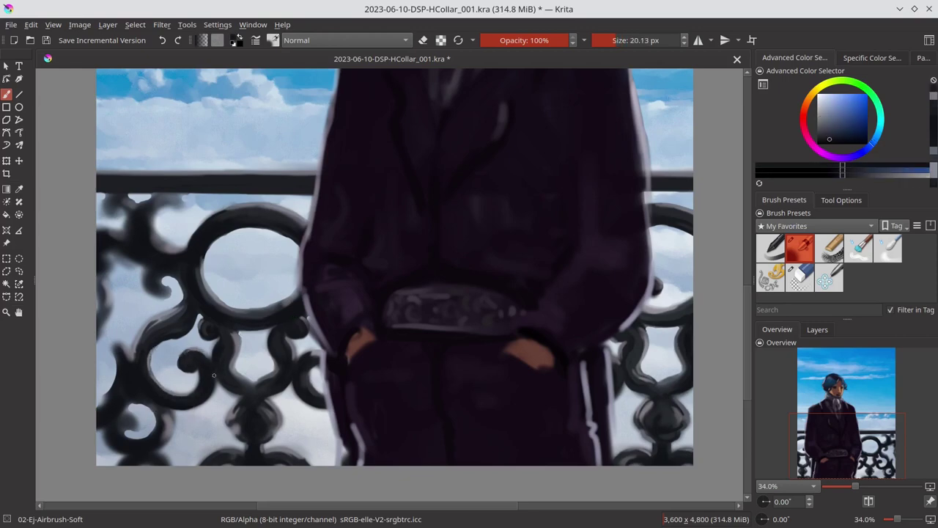
pyautogui.hotkey('ctrl', 'z')
# Pick darker paint, then settle on a muted grey-blue from the railing.
pyautogui.keyDown('ctrl'); pyautogui.click(121, 345); pyautogui.keyUp('ctrl')
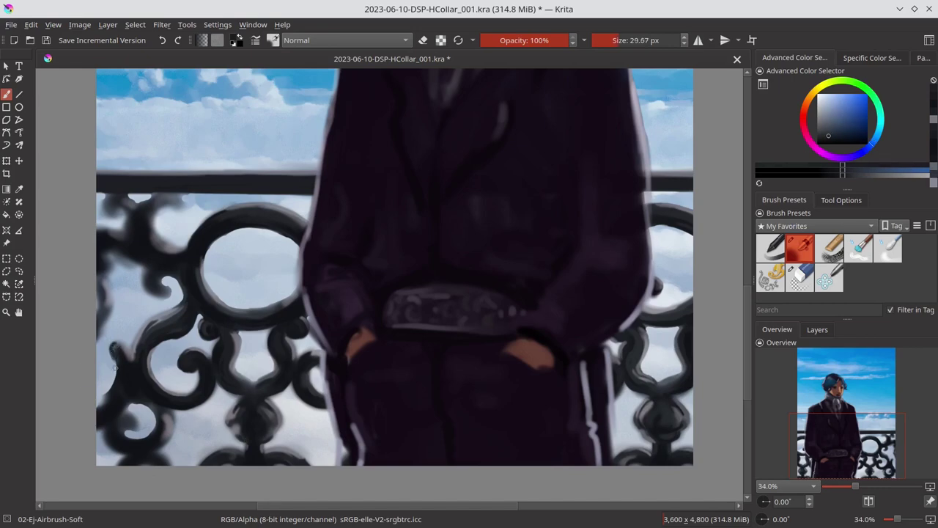
pyautogui.keyDown('ctrl'); pyautogui.click(128, 355); pyautogui.keyUp('ctrl')
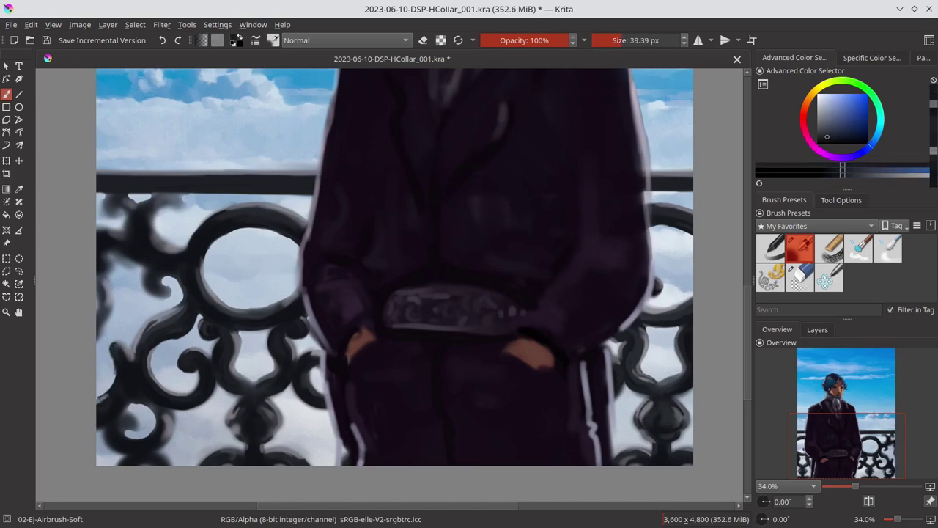
pyautogui.click(800, 277)
pyautogui.press('/')
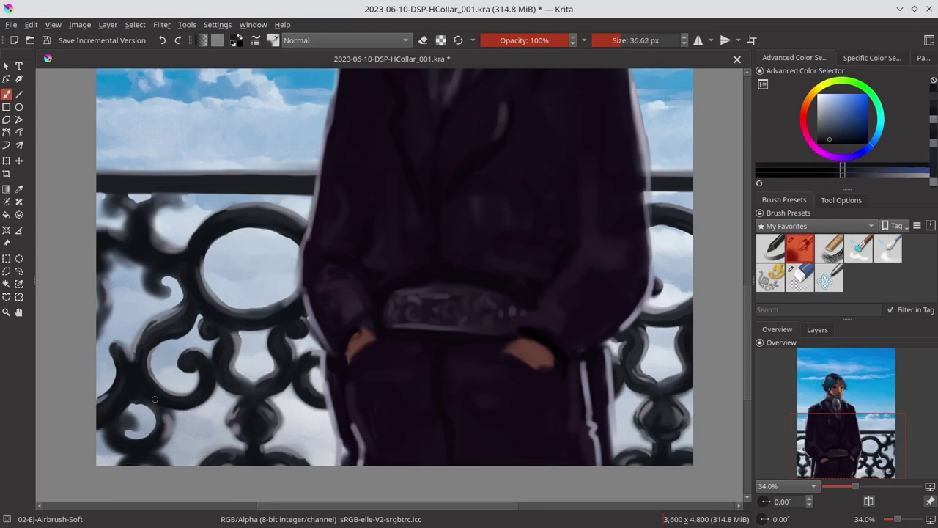
pyautogui.keyDown('ctrl'); pyautogui.click(184, 335); pyautogui.keyUp('ctrl')
pyautogui.keyDown('ctrl'); pyautogui.click(168, 423); pyautogui.keyUp('ctrl')
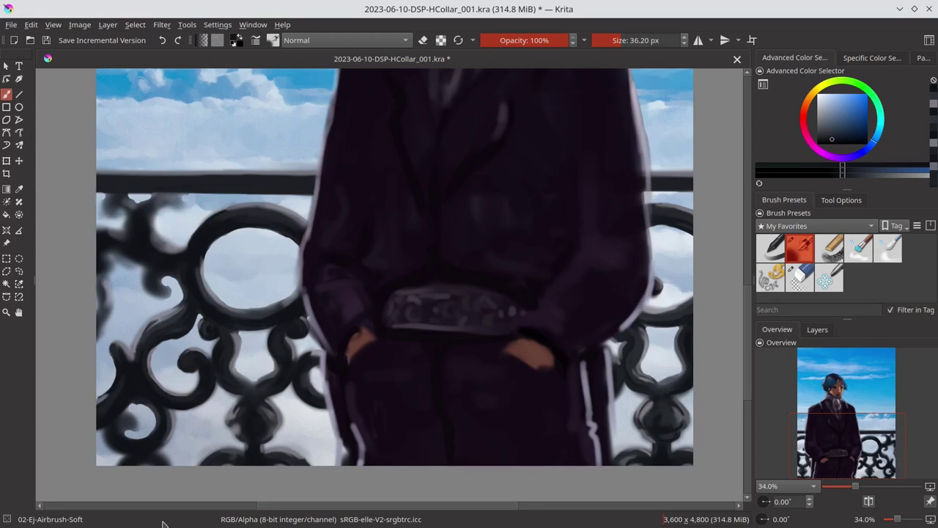
# Save the painting and view the whole page.
pyautogui.press('2')
pyautogui.hotkey('ctrl', 's')
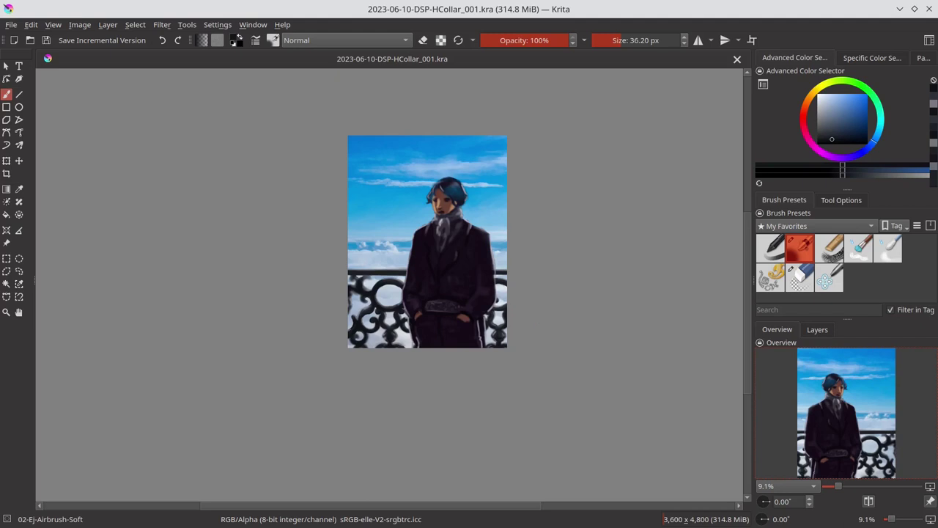
pyautogui.scroll(5, 432, 314)
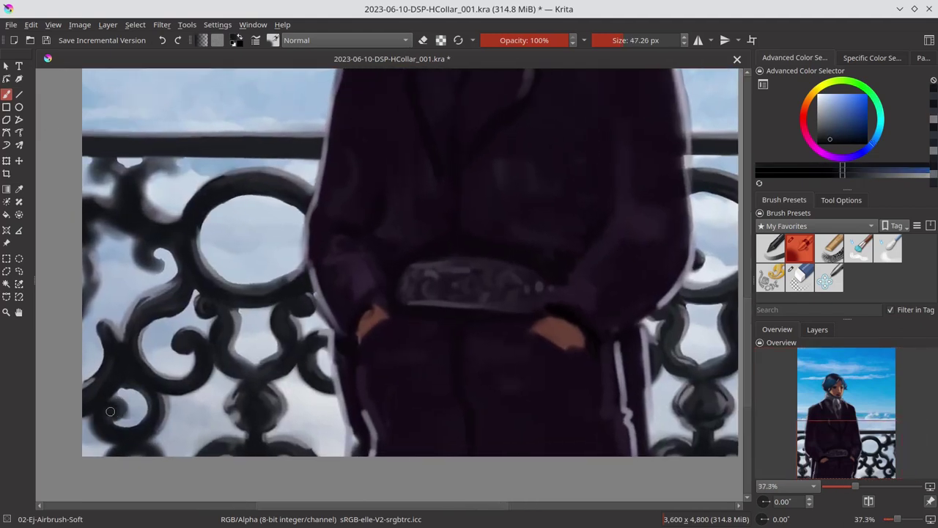
pyautogui.press('/')
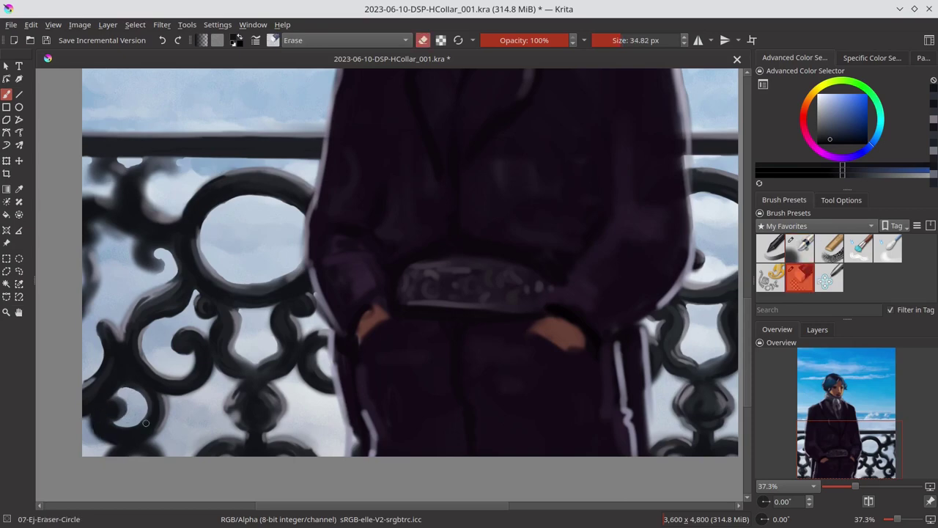
pyautogui.press('/')
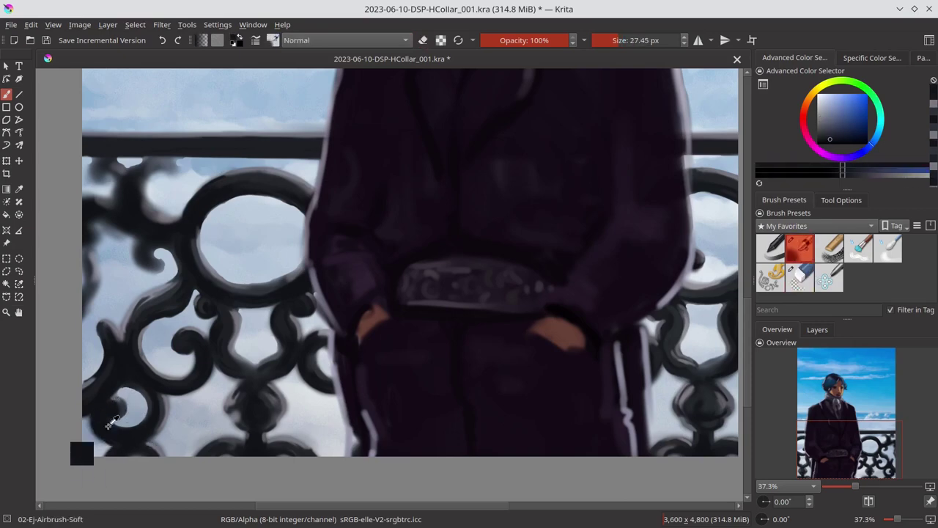
# Erase a stray bit of the lower-left railing, with the eraser at about 33 px.
pyautogui.keyDown('ctrl'); pyautogui.click(111, 423); pyautogui.keyUp('ctrl')
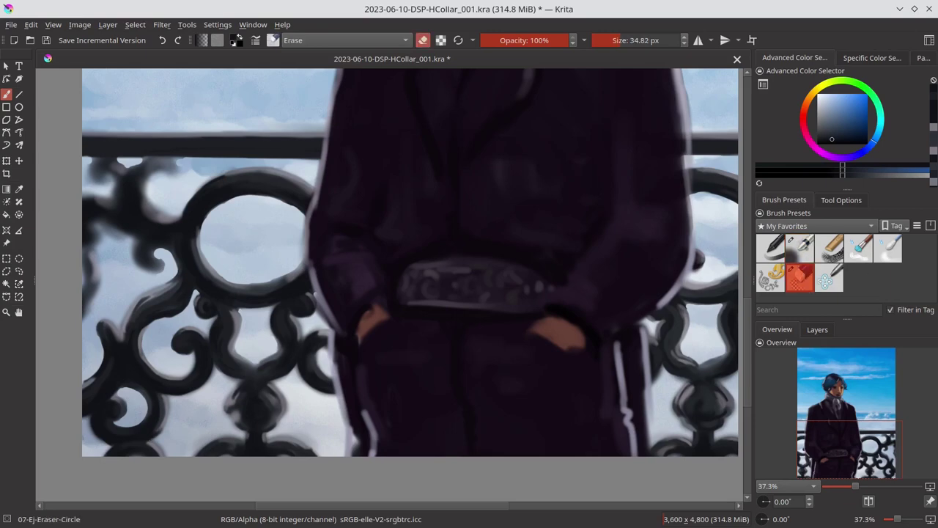
pyautogui.press('/')
pyautogui.moveTo(148, 439); pyautogui.dragTo(170, 426)
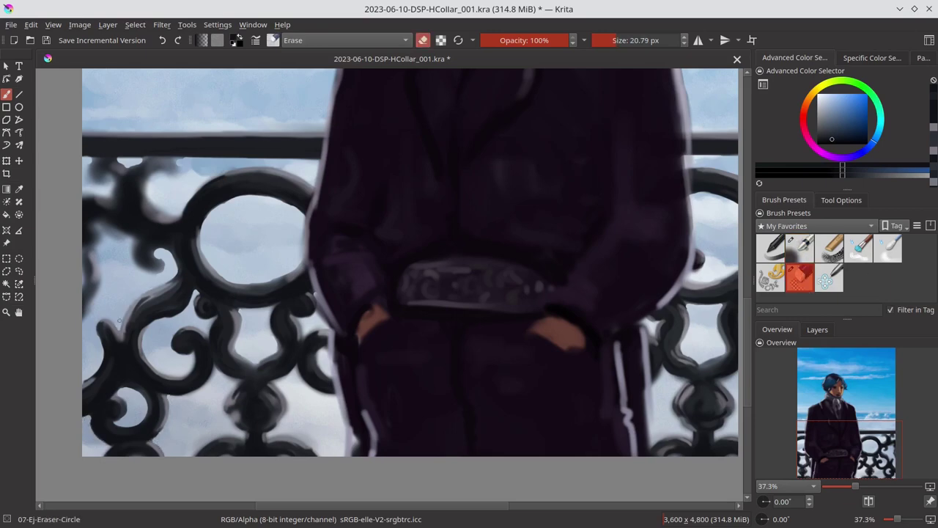
pyautogui.press('/')
pyautogui.keyDown('ctrl'); pyautogui.click(283, 389); pyautogui.keyUp('ctrl')
pyautogui.press('/')
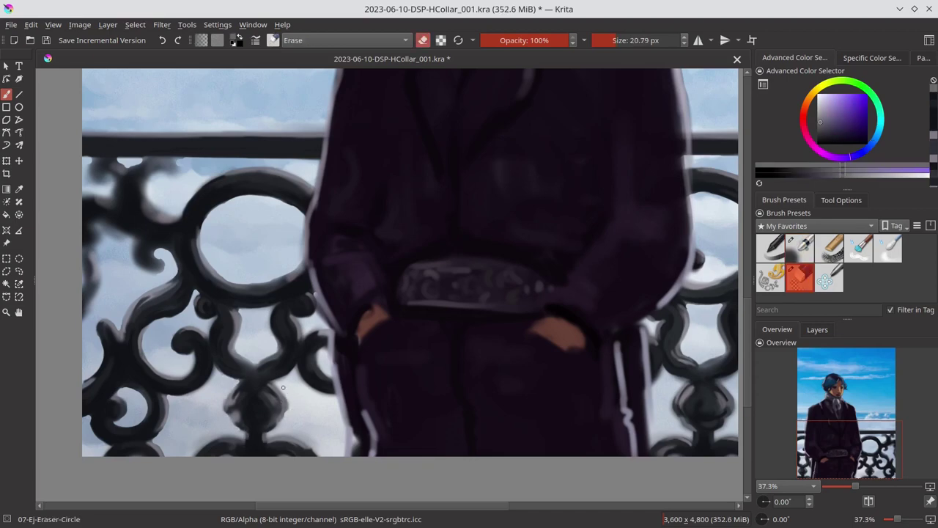
pyautogui.moveTo(271, 434); pyautogui.dragTo(307, 422)
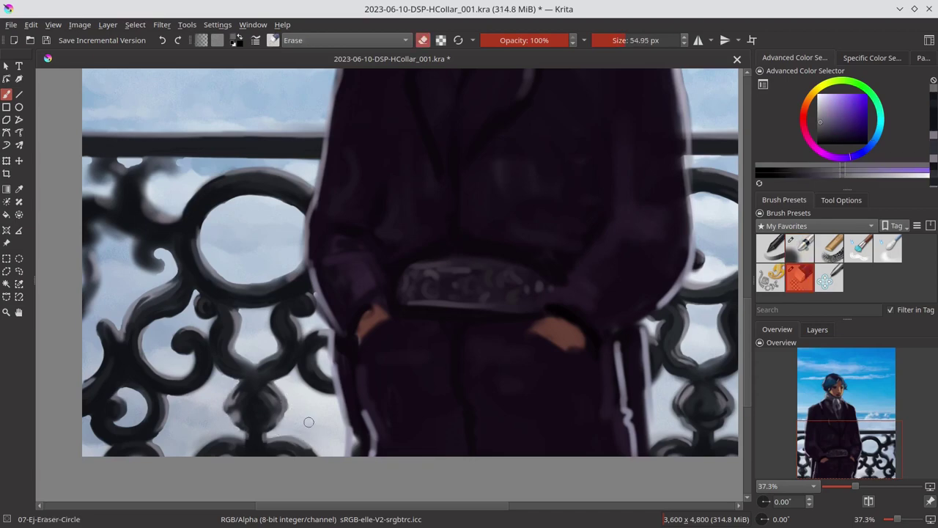
pyautogui.moveTo(224, 430); pyautogui.dragTo(242, 432)
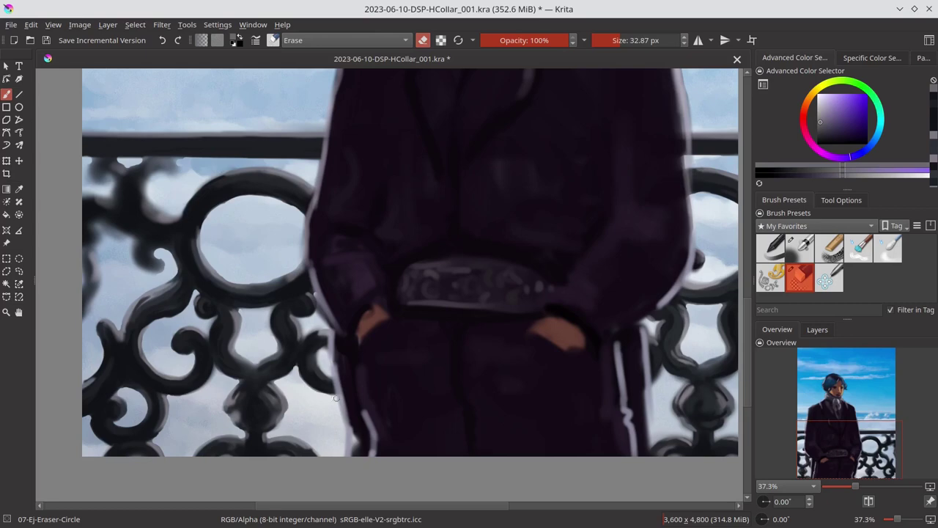
pyautogui.press('[')
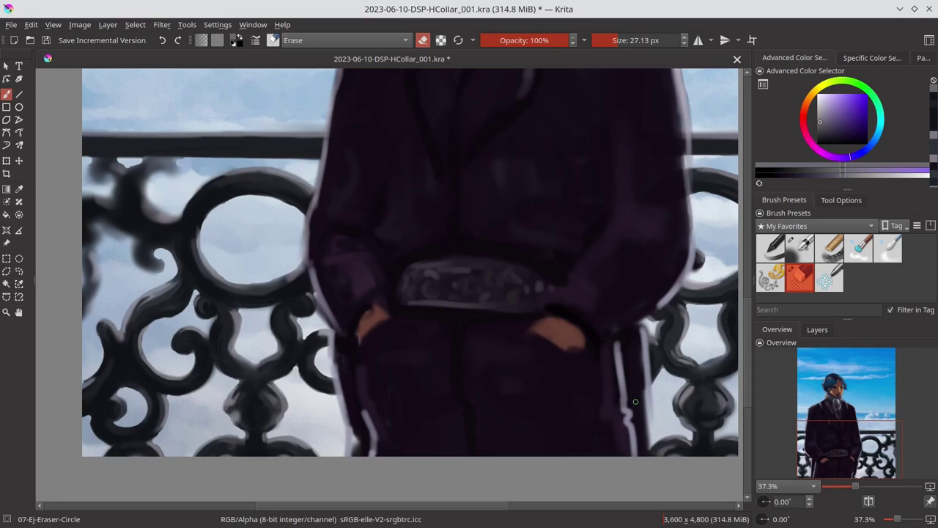
# Save again and resize the soft airbrush.
pyautogui.hscroll(1, 719, 377)
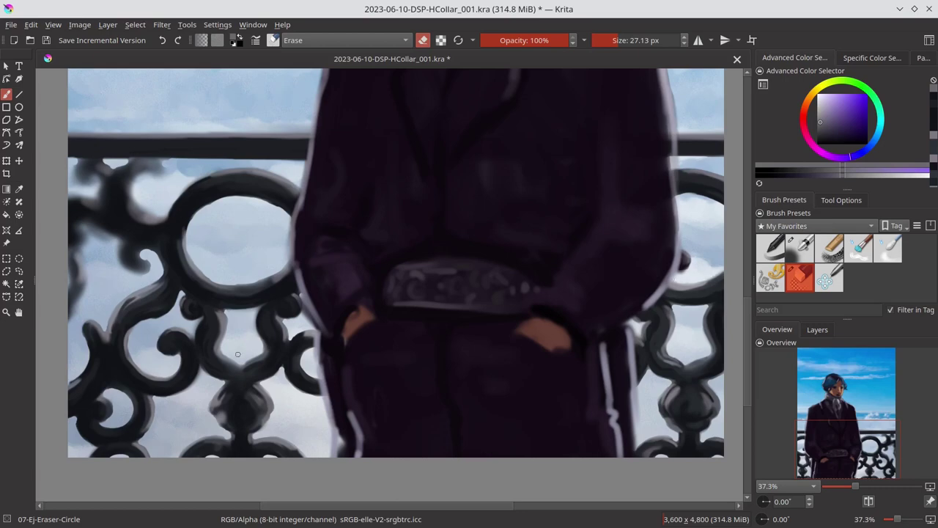
pyautogui.hscroll(-3, 237, 354)
pyautogui.hotkey('ctrl', 's')
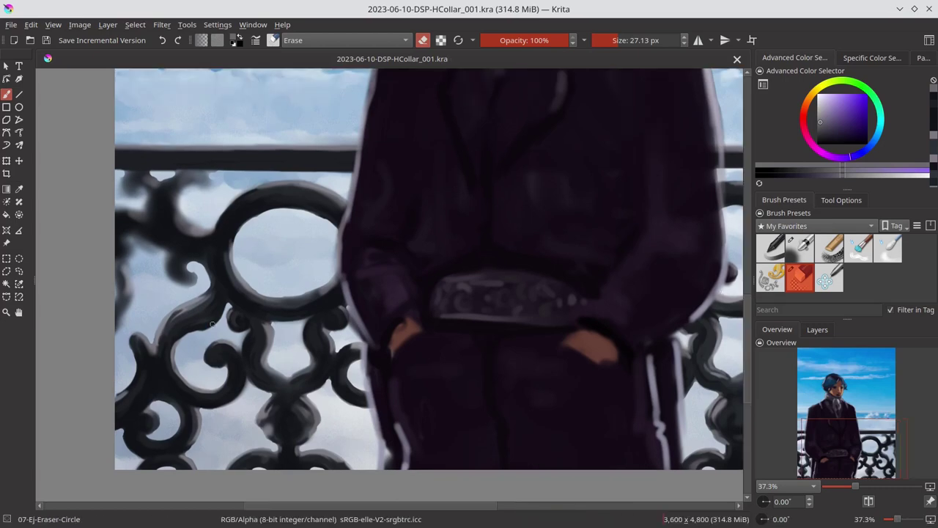
pyautogui.press('/')
pyautogui.hscroll(-2, 213, 325)
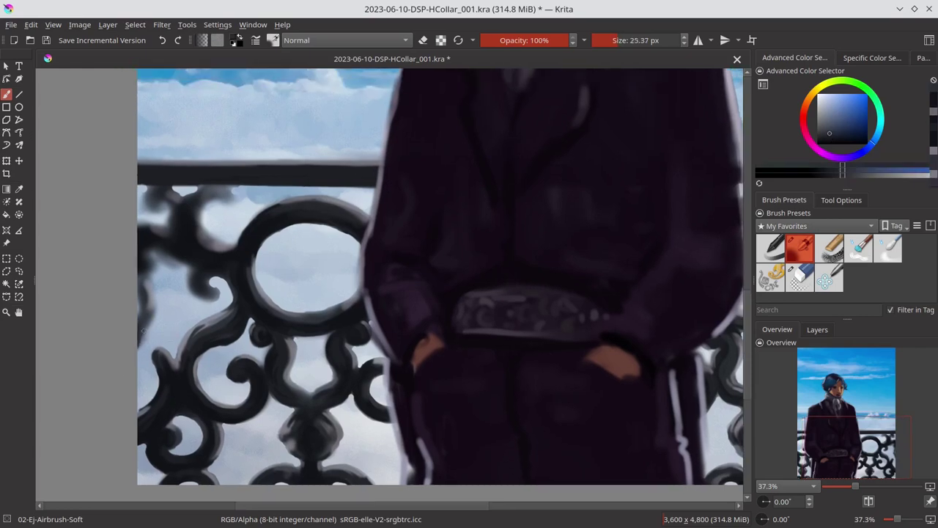
pyautogui.press('l')
pyautogui.press('k')
pyautogui.press('k')
pyautogui.press(']')
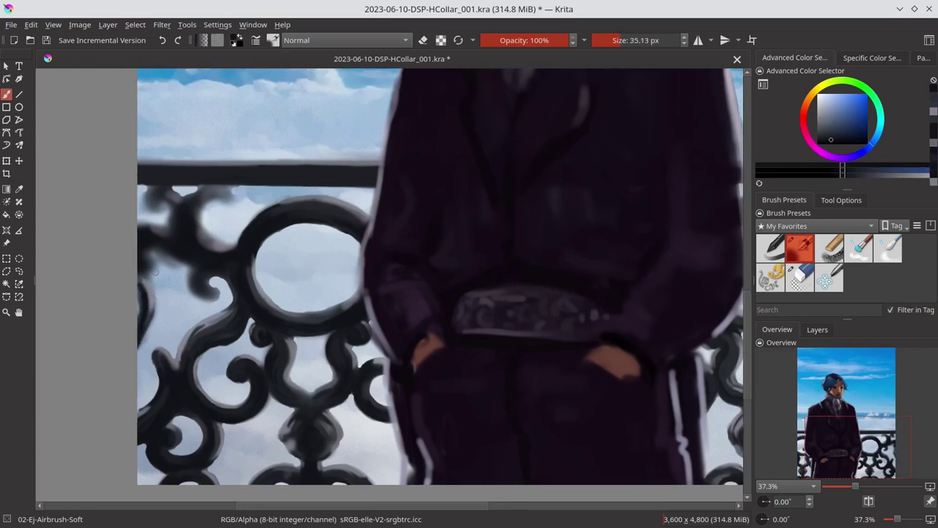
pyautogui.press('l')
pyautogui.press('[')
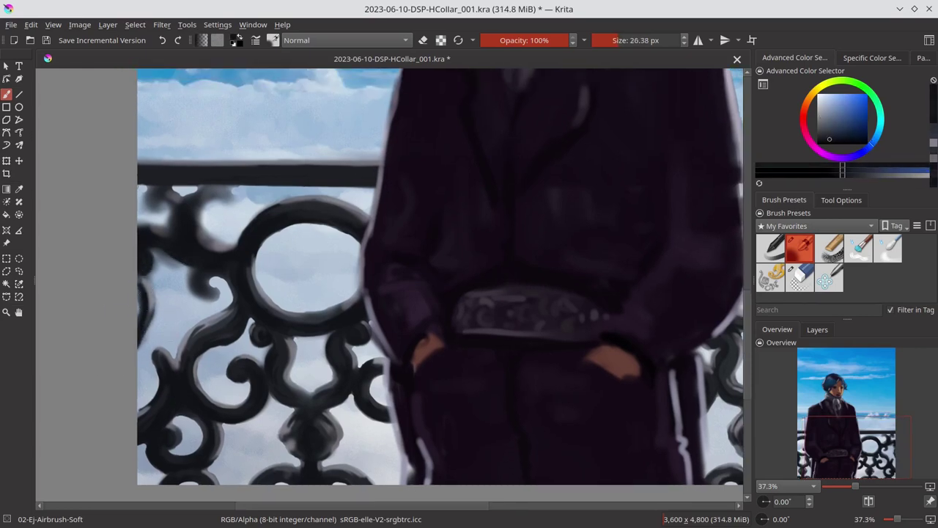
pyautogui.press('l')
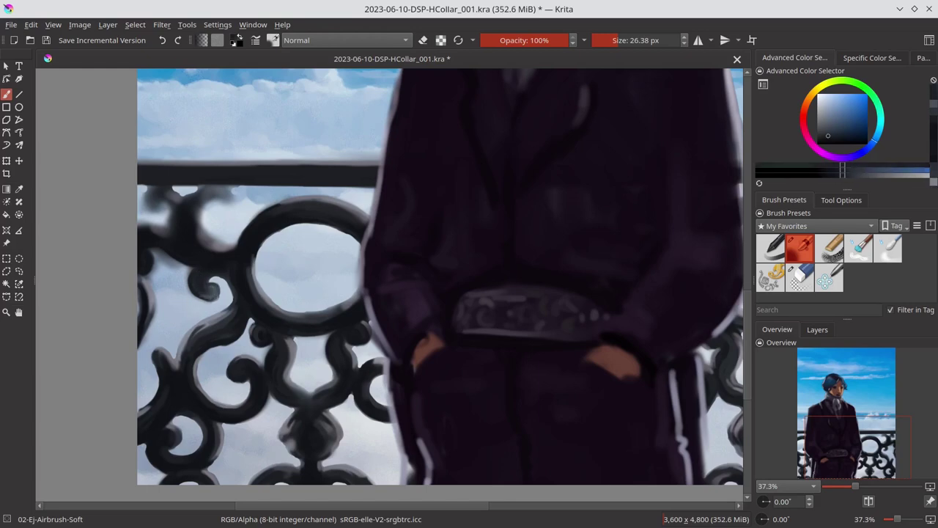
# Erase excess paint on the upper-left railing back to sky.
pyautogui.press('k')
pyautogui.press('e')
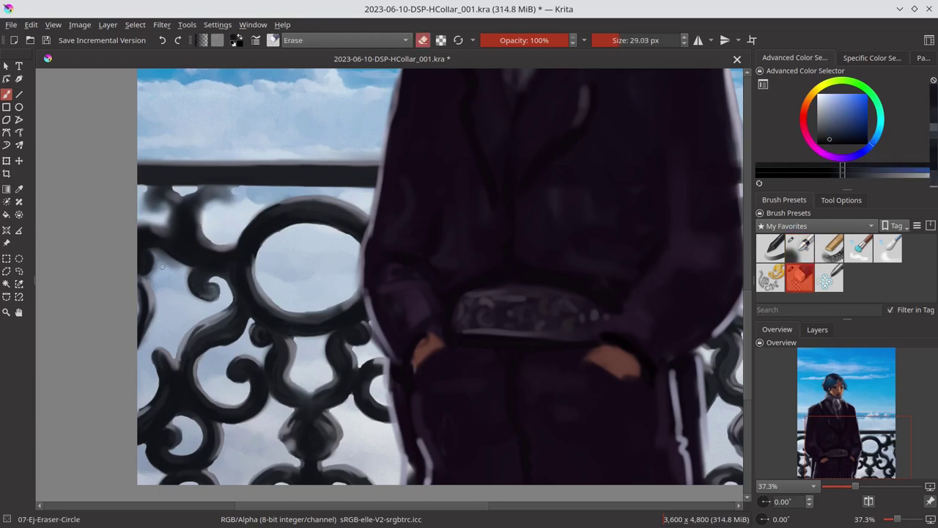
pyautogui.press('[')
pyautogui.moveTo(155, 252); pyautogui.dragTo(176, 268)
pyautogui.press(']')
# Paint dark blue-grey ironwork curls on the top-left railing.
pyautogui.press('/')
pyautogui.moveTo(150, 195)
pyautogui.mouseDown()
pyautogui.moveTo(213, 192)
pyautogui.moveTo(220, 205)
pyautogui.mouseUp()
pyautogui.press('[')
pyautogui.keyDown('ctrl'); pyautogui.click(204, 222); pyautogui.keyUp('ctrl')
pyautogui.keyDown('ctrl'); pyautogui.click(204, 222); pyautogui.keyUp('ctrl')
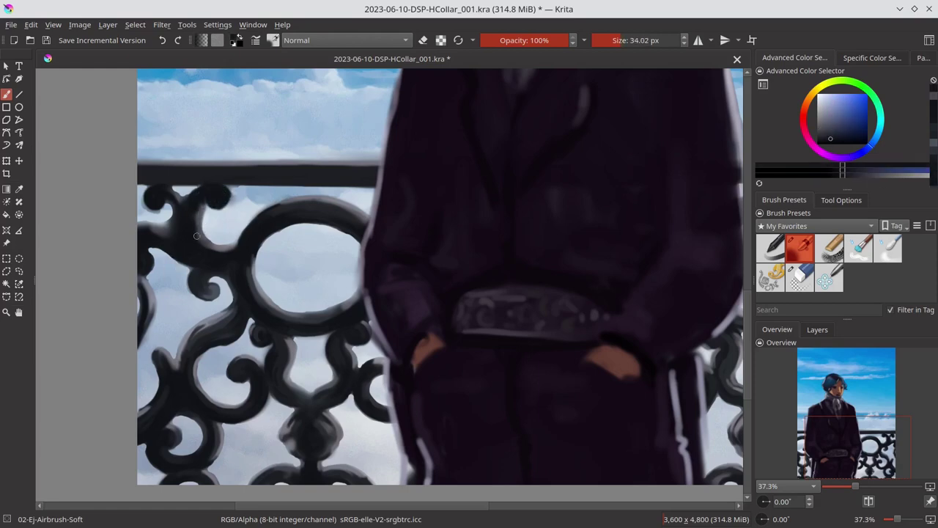
pyautogui.press(']')
pyautogui.press(']')
pyautogui.press(']')
pyautogui.press('[')
pyautogui.press('[')
pyautogui.press('[')
pyautogui.moveTo(158, 197); pyautogui.dragTo(220, 193)
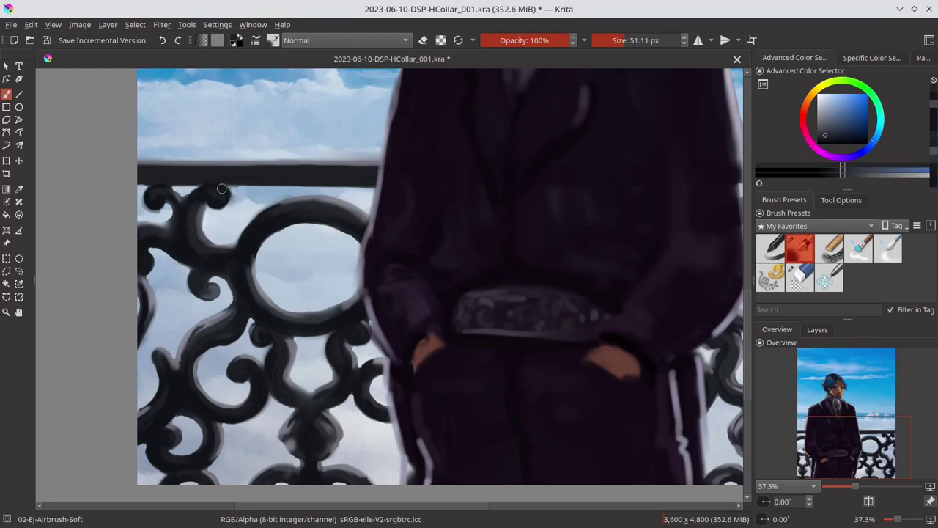
pyautogui.moveTo(165, 205)
pyautogui.mouseDown()
pyautogui.moveTo(156, 228)
pyautogui.moveTo(209, 253)
pyautogui.moveTo(209, 293)
pyautogui.mouseUp()
# Highlight the top-left railing curls with a lighter blue-grey.
pyautogui.press(']')
pyautogui.press(']')
pyautogui.press(']')
pyautogui.press('[')
pyautogui.press('[')
pyautogui.press('[')
pyautogui.keyDown('ctrl'); pyautogui.click(185, 233); pyautogui.keyUp('ctrl')
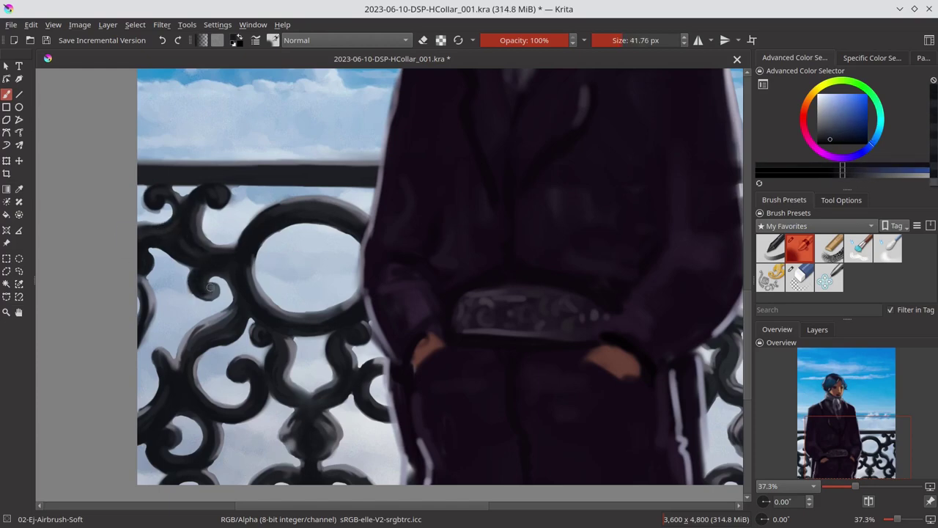
pyautogui.press('[')
pyautogui.keyDown('ctrl'); pyautogui.click(148, 252); pyautogui.keyUp('ctrl')
pyautogui.moveTo(224, 189); pyautogui.dragTo(227, 204)
pyautogui.moveTo(172, 187)
pyautogui.mouseDown()
pyautogui.moveTo(208, 212)
pyautogui.moveTo(209, 242)
pyautogui.mouseUp()
# Return to the soft airbrush, save the painting, and zoom out.
pyautogui.click(800, 278)
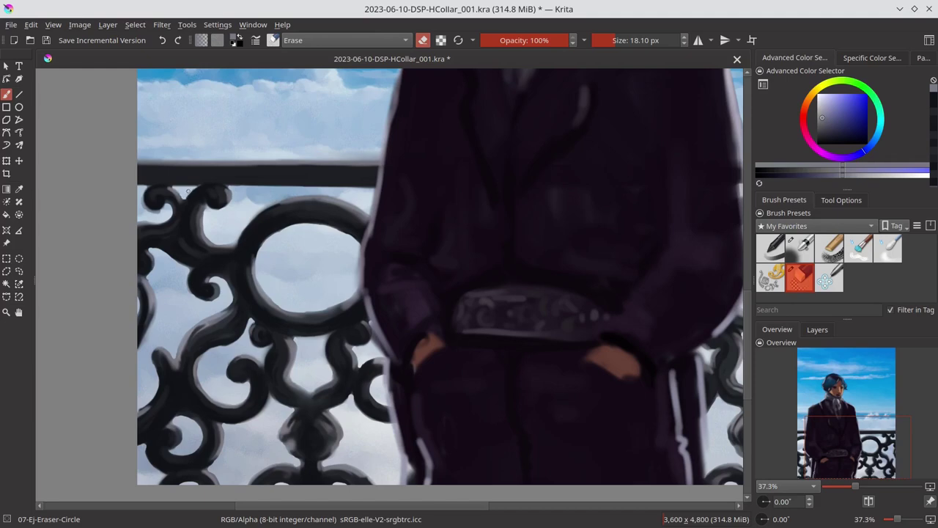
pyautogui.press('[')
pyautogui.press('[')
pyautogui.press('[')
pyautogui.press(']')
pyautogui.press(']')
pyautogui.press(']')
pyautogui.press('/')
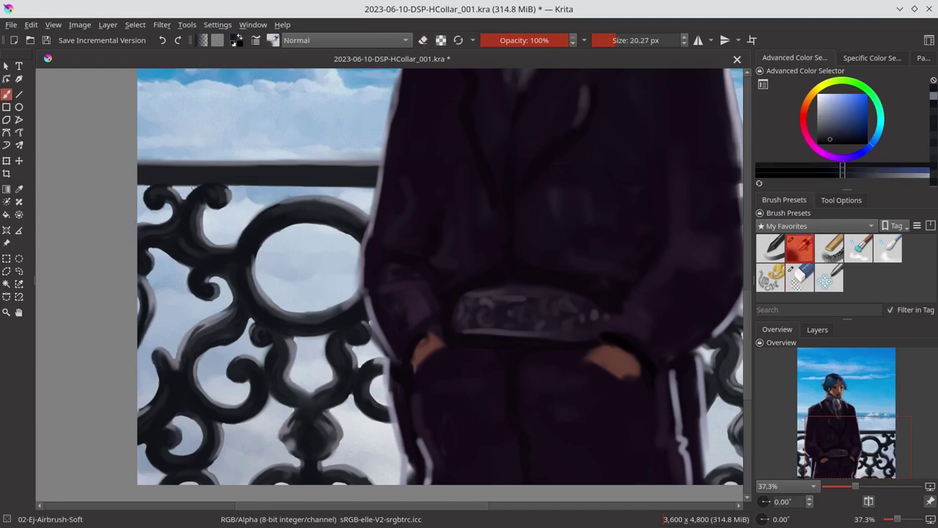
pyautogui.hotkey('ctrl', 's')
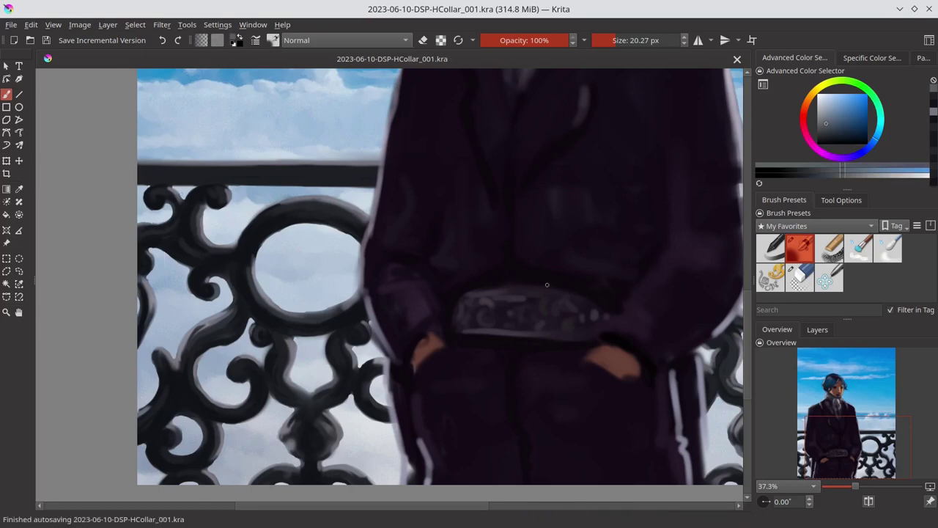
pyautogui.press('-')
pyautogui.press('-')
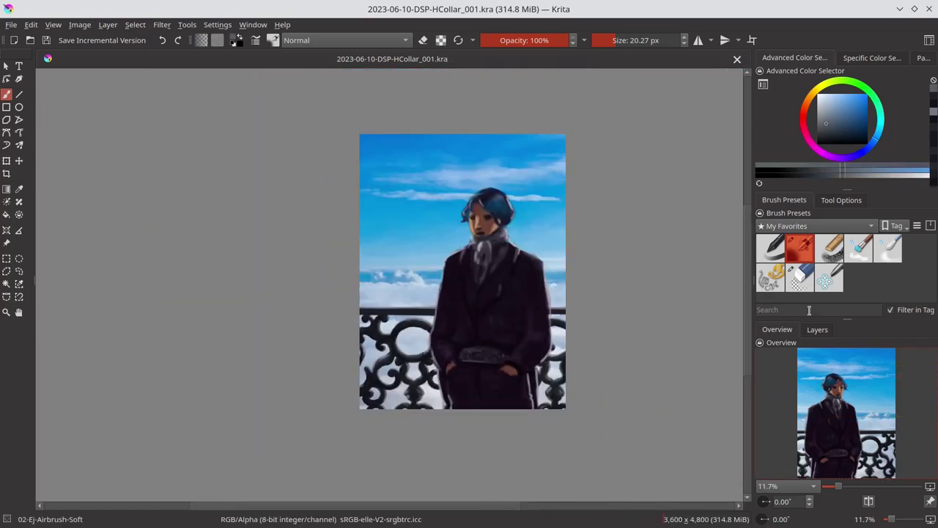
# Add Paint Layer 2, save, and hide Filter Layer 3.
pyautogui.click(817, 329)
pyautogui.press('Insert')
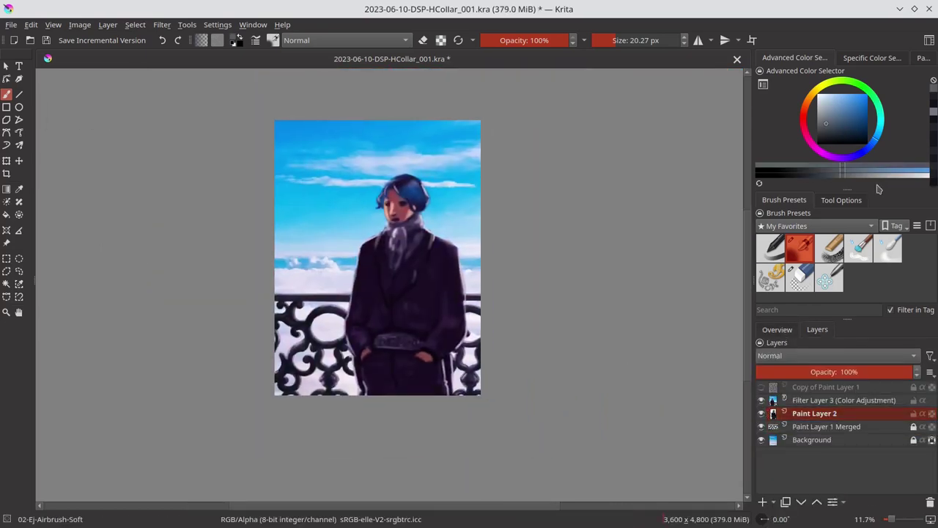
pyautogui.hotkey('ctrl', 's')
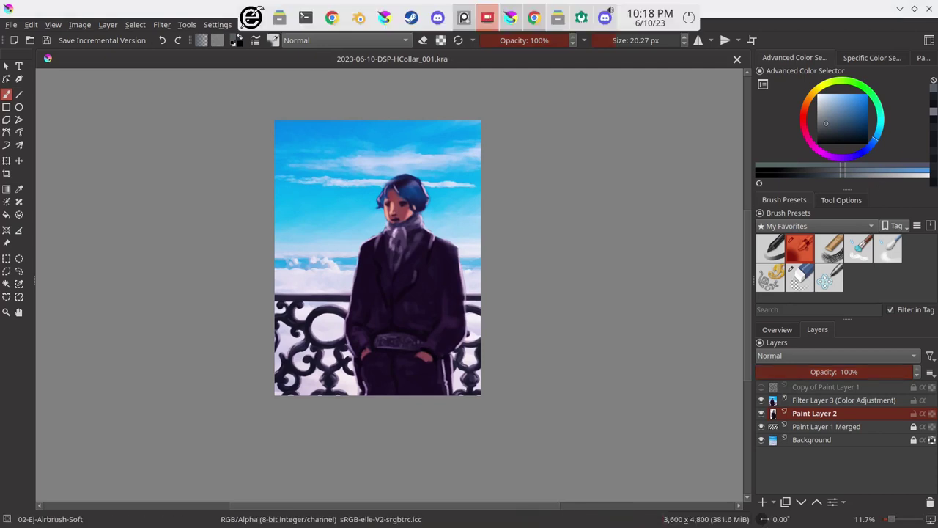
pyautogui.click(761, 399)
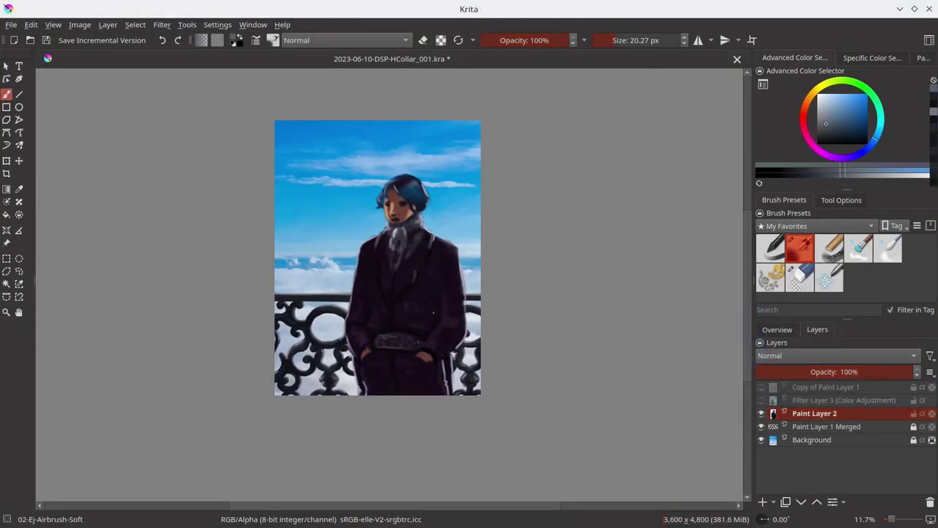
pyautogui.scroll(3, 341, 373)
# Paint over the hand on the right with sampled coat purple.
pyautogui.scroll(3, 342, 373)
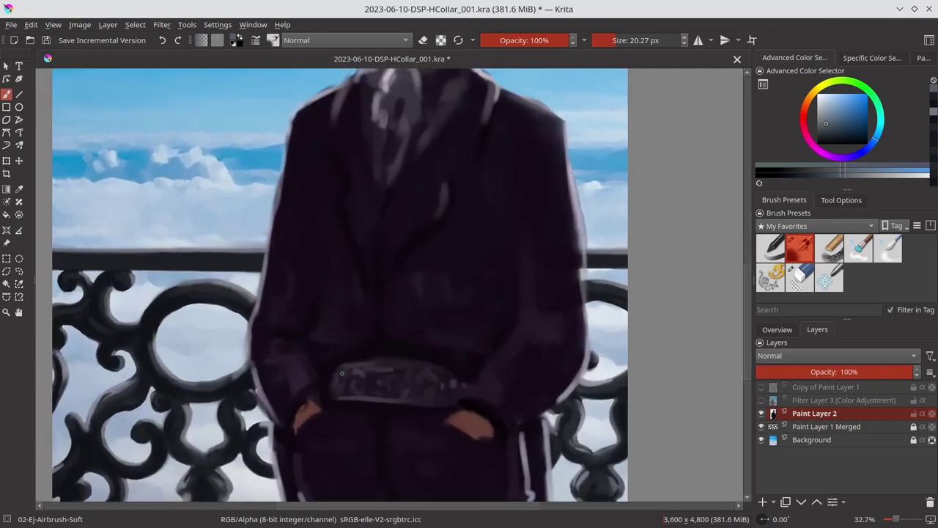
pyautogui.keyDown('ctrl'); pyautogui.click(505, 454); pyautogui.keyUp('ctrl')
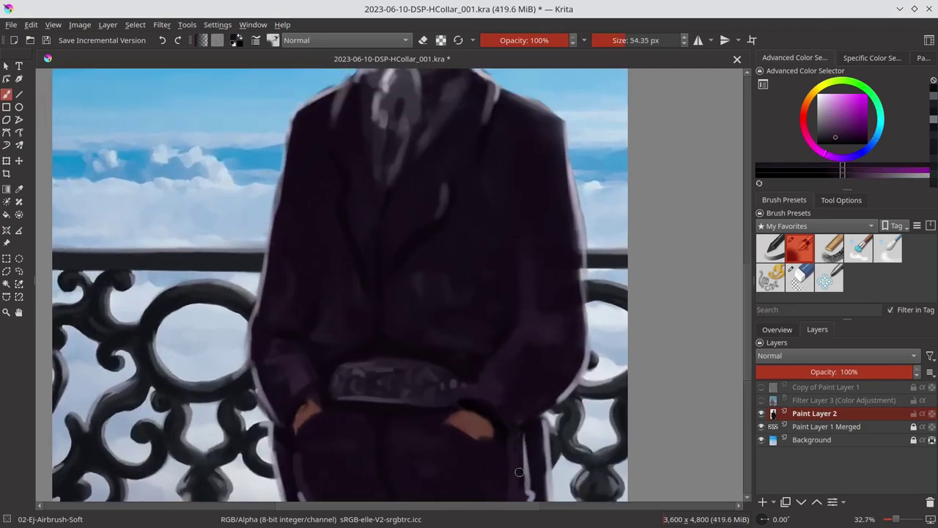
pyautogui.press(']')
pyautogui.press(']')
pyautogui.press(']')
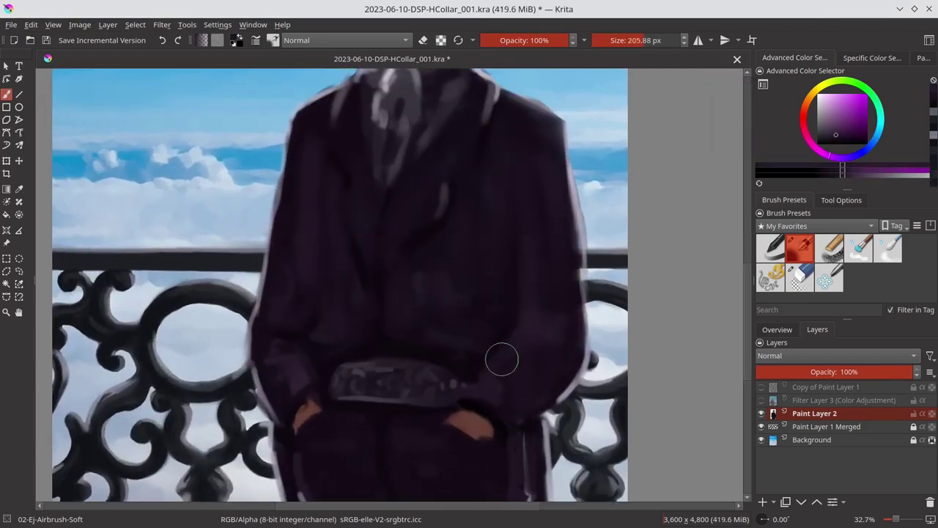
pyautogui.click(843, 146)
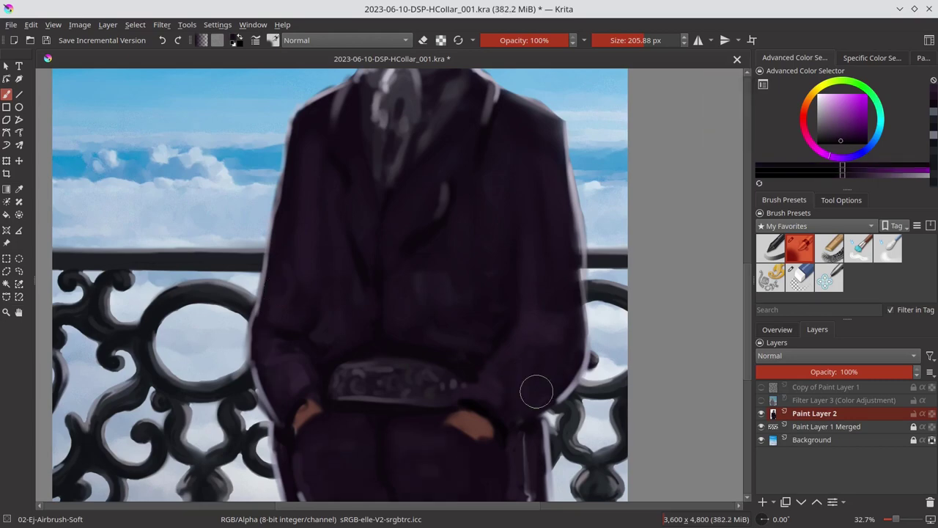
pyautogui.press('[')
pyautogui.press('[')
pyautogui.press('[')
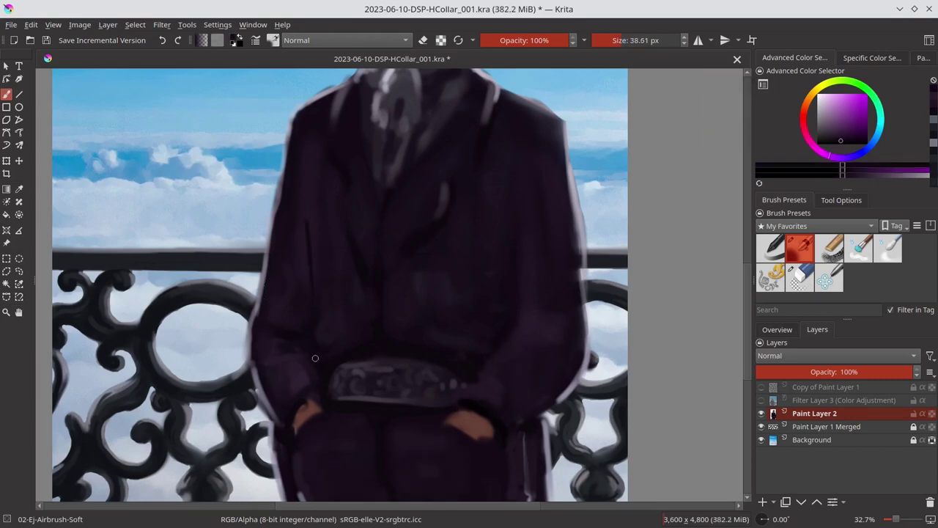
pyautogui.keyDown('ctrl'); pyautogui.click(475, 173); pyautogui.keyUp('ctrl')
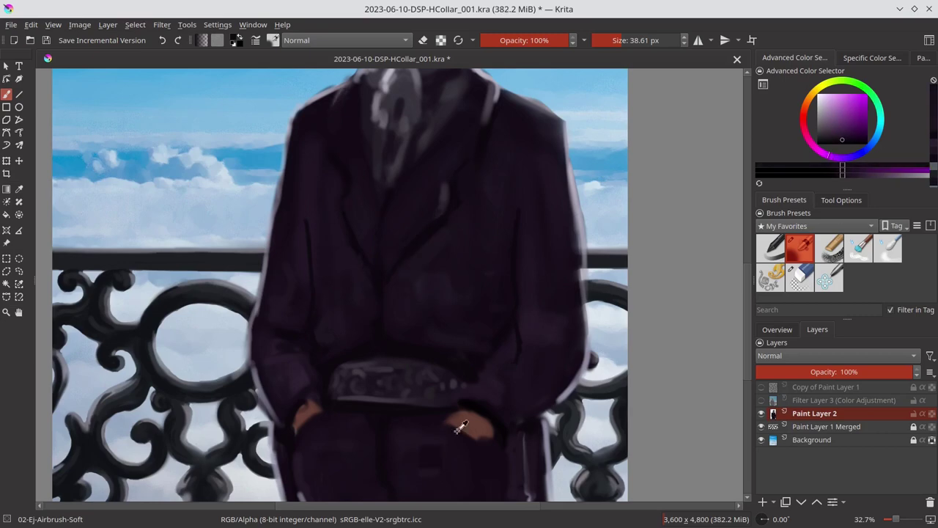
pyautogui.moveTo(461, 427); pyautogui.dragTo(548, 495)
# Erase the coat's right edge and darken the coat near the belt end.
pyautogui.press('/')
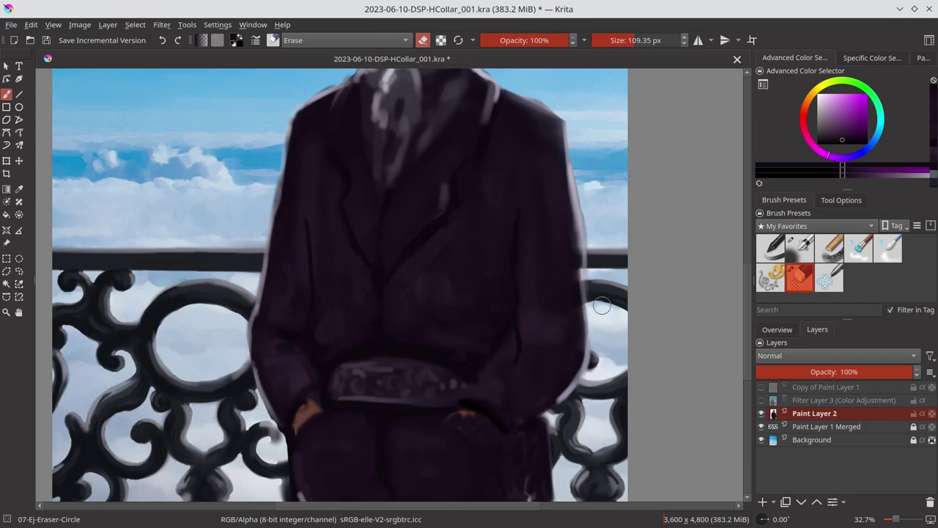
pyautogui.moveTo(603, 306); pyautogui.dragTo(557, 410)
pyautogui.press('/')
pyautogui.press('[')
pyautogui.keyDown('ctrl'); pyautogui.click(370, 373); pyautogui.keyUp('ctrl')
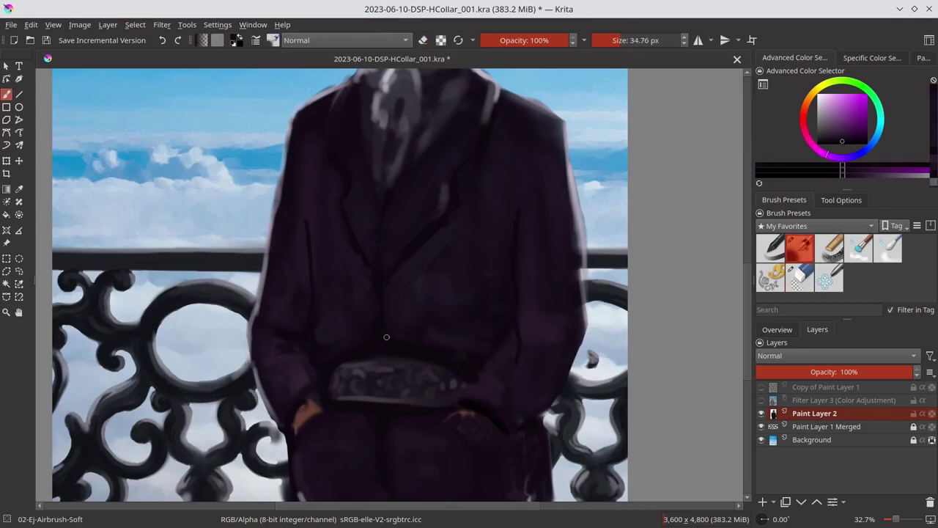
pyautogui.moveTo(522, 295); pyautogui.dragTo(518, 291)
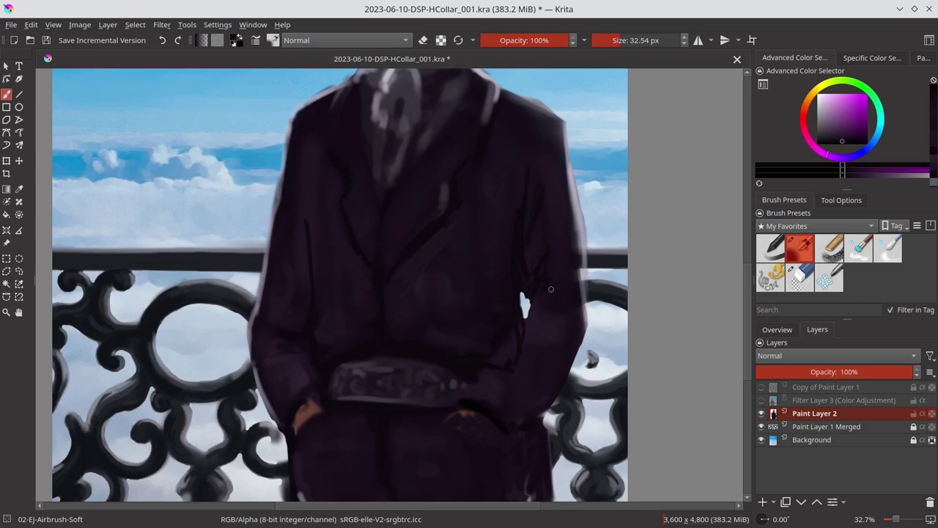
pyautogui.moveTo(536, 309); pyautogui.dragTo(528, 322)
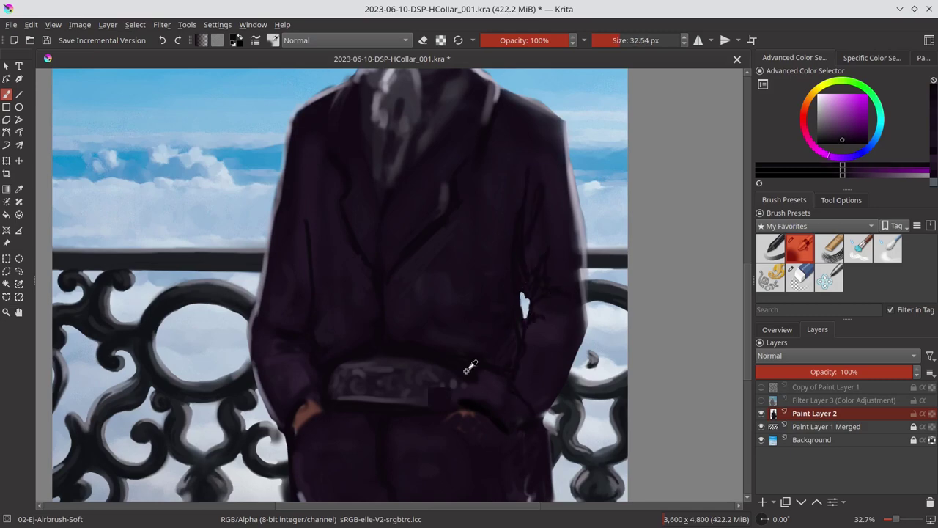
pyautogui.moveTo(503, 376); pyautogui.dragTo(469, 402)
# Erase part of the coat's lower-left edge.
pyautogui.click(777, 329)
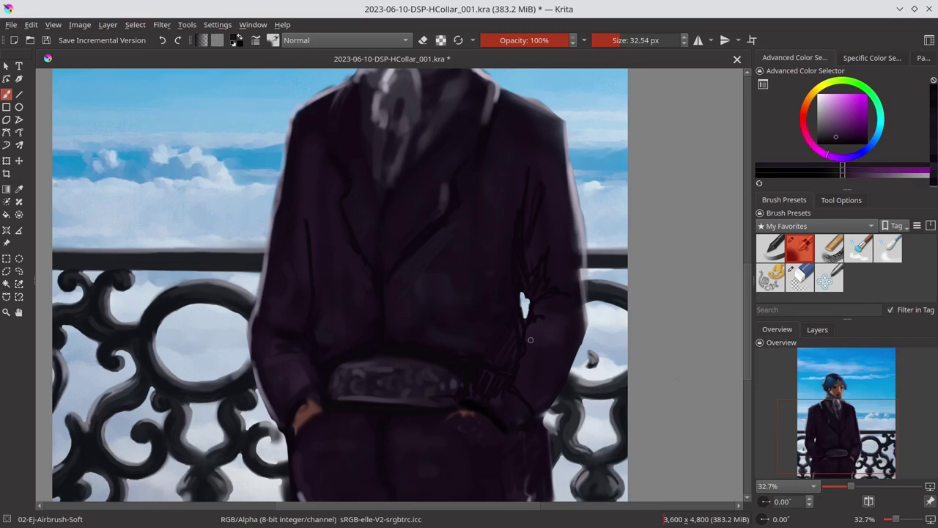
pyautogui.press('e')
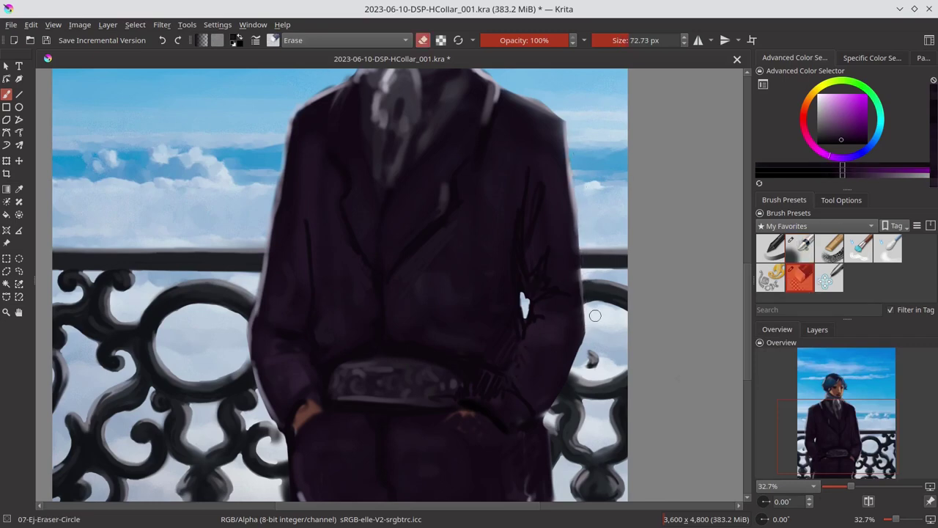
pyautogui.press('e')
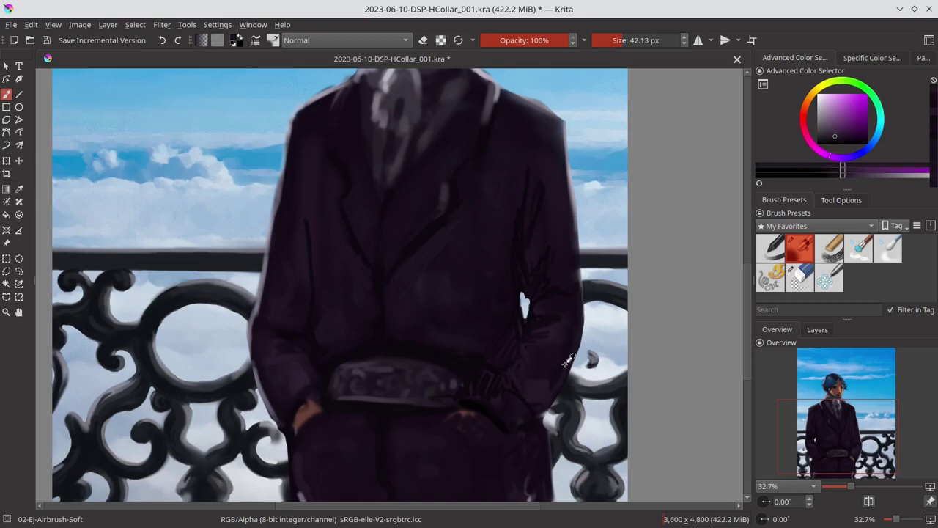
pyautogui.press(']')
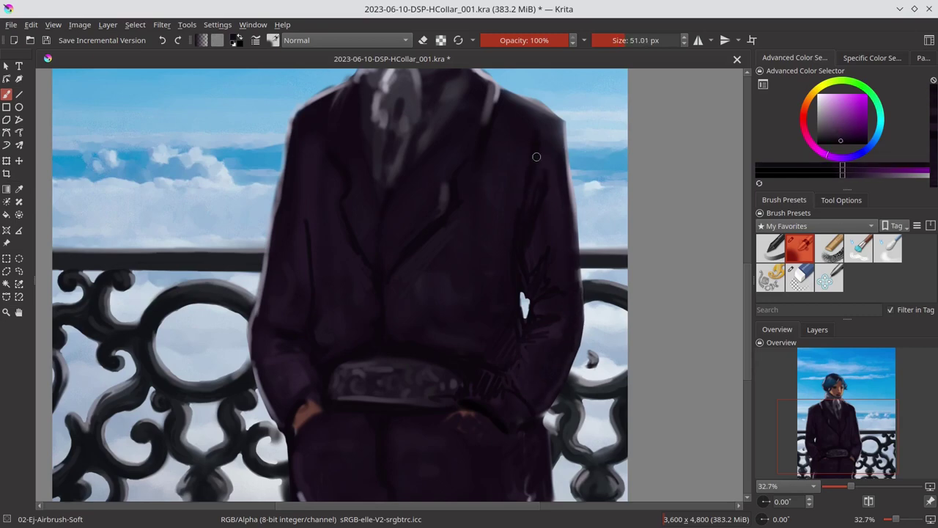
pyautogui.press('e')
pyautogui.press('e')
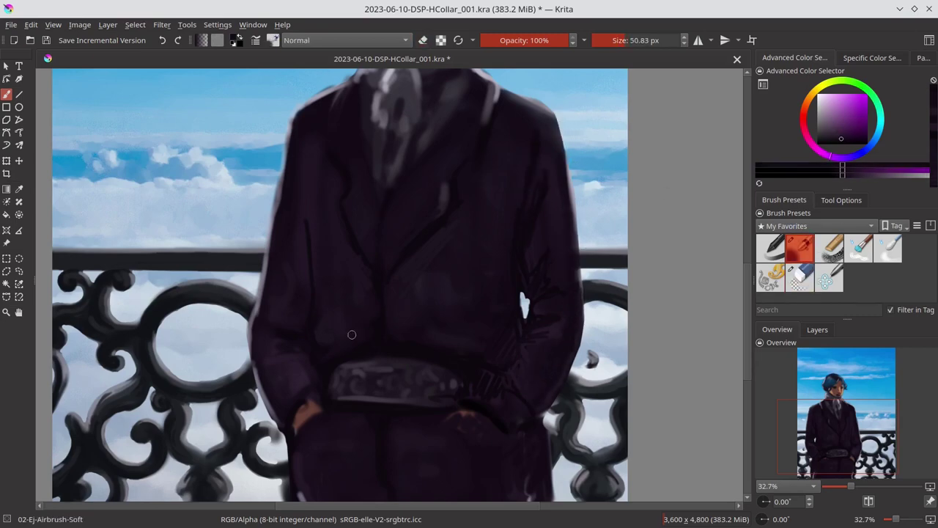
pyautogui.press('[')
pyautogui.press('e')
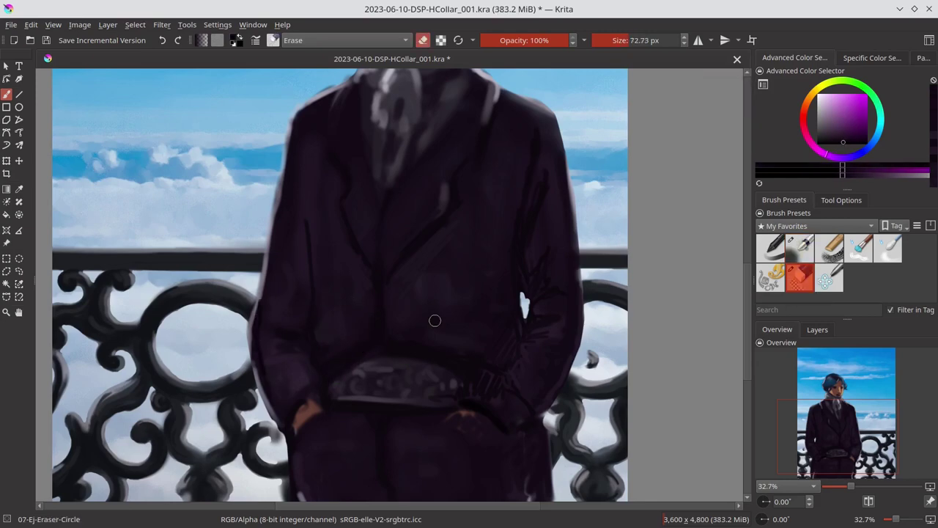
pyautogui.moveTo(278, 453); pyautogui.dragTo(297, 498)
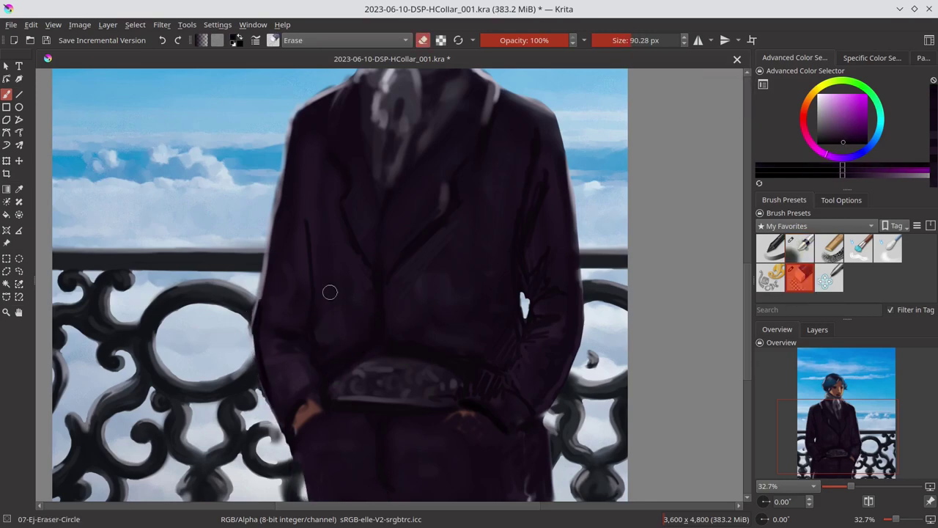
# Darken the belt area with a larger brush.
pyautogui.press('e')
pyautogui.press(']')
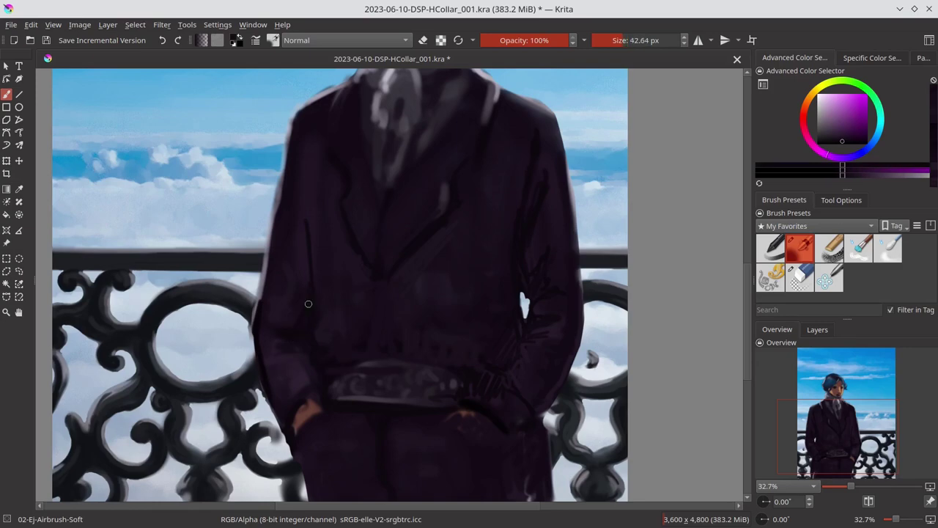
pyautogui.press(']')
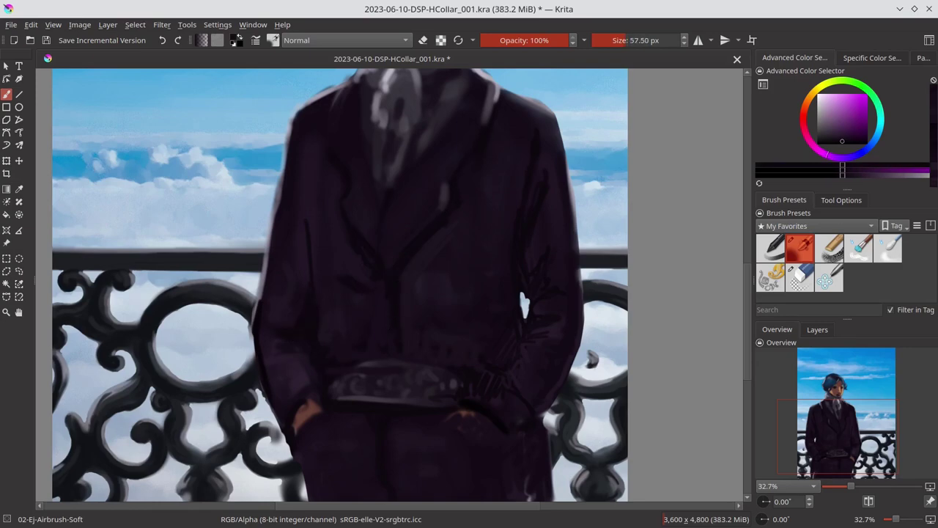
pyautogui.press(']')
pyautogui.moveTo(421, 385); pyautogui.dragTo(379, 418)
pyautogui.scroll(-2, 379, 418)
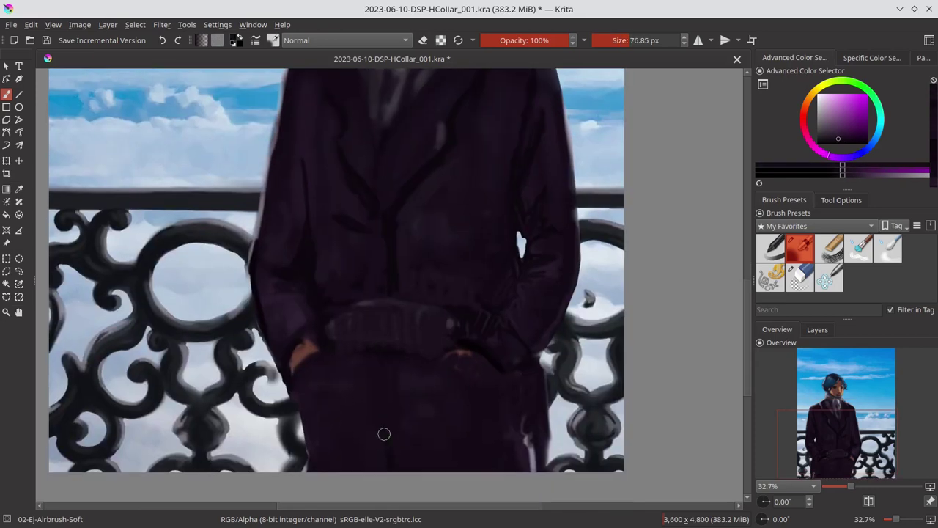
# Blend the belt stripes into the coat and extend its right edges with the textured blender.
pyautogui.press('/')
pyautogui.press(']')
pyautogui.press(']')
pyautogui.press(']')
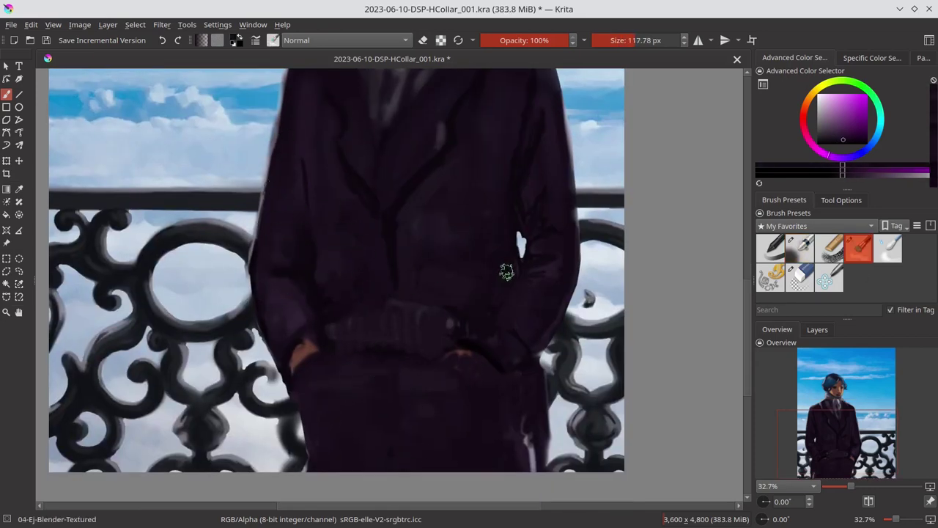
pyautogui.moveTo(576, 212); pyautogui.dragTo(544, 276)
pyautogui.moveTo(445, 364)
pyautogui.mouseDown()
pyautogui.moveTo(296, 303)
pyautogui.moveTo(425, 315)
pyautogui.mouseUp()
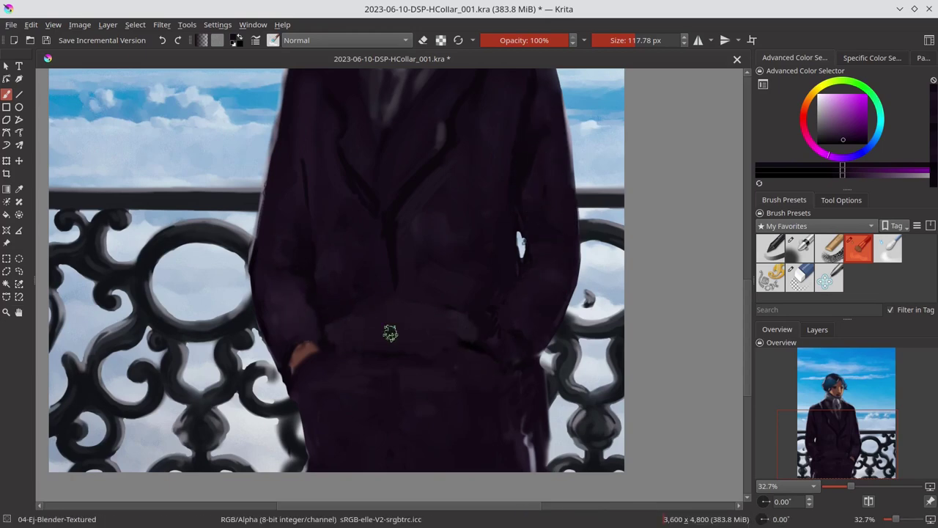
pyautogui.moveTo(522, 415); pyautogui.dragTo(538, 425)
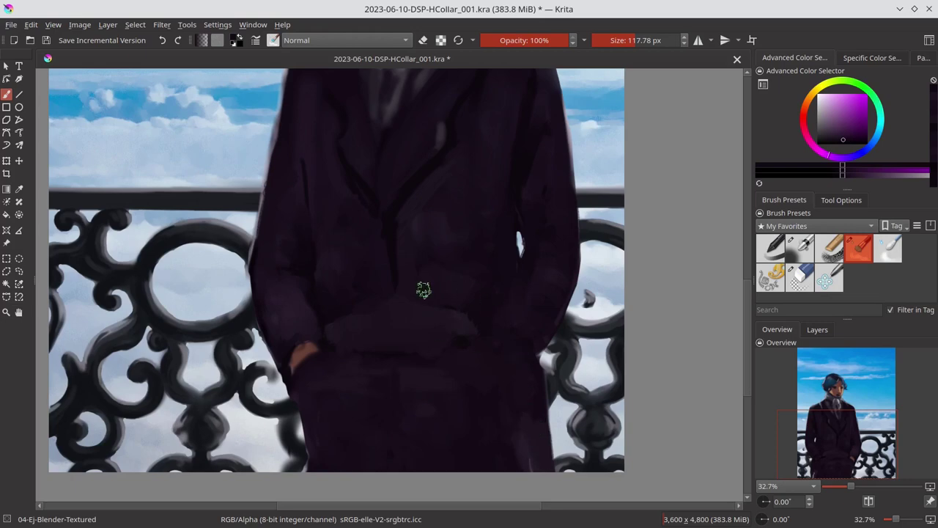
pyautogui.press('[')
pyautogui.scroll(-1, 422, 296)
pyautogui.scroll(1, 406, 409)
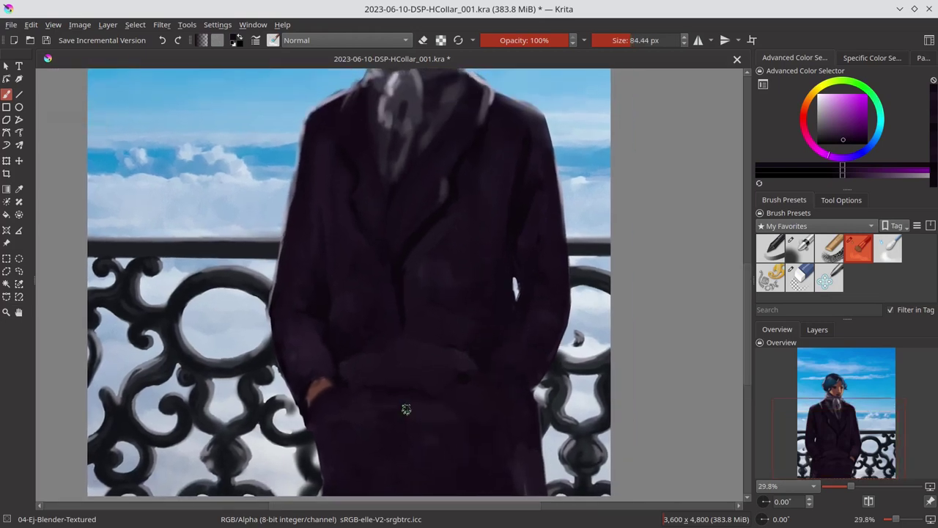
# Trim the coat's left edge and repaint the left hand in skin tone.
pyautogui.press('e')
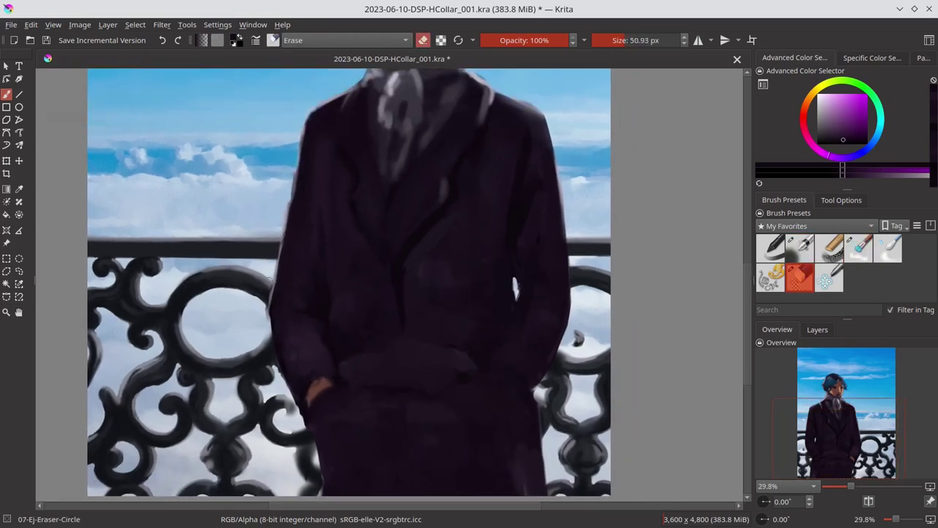
pyautogui.moveTo(281, 383); pyautogui.dragTo(305, 419)
pyautogui.press('e')
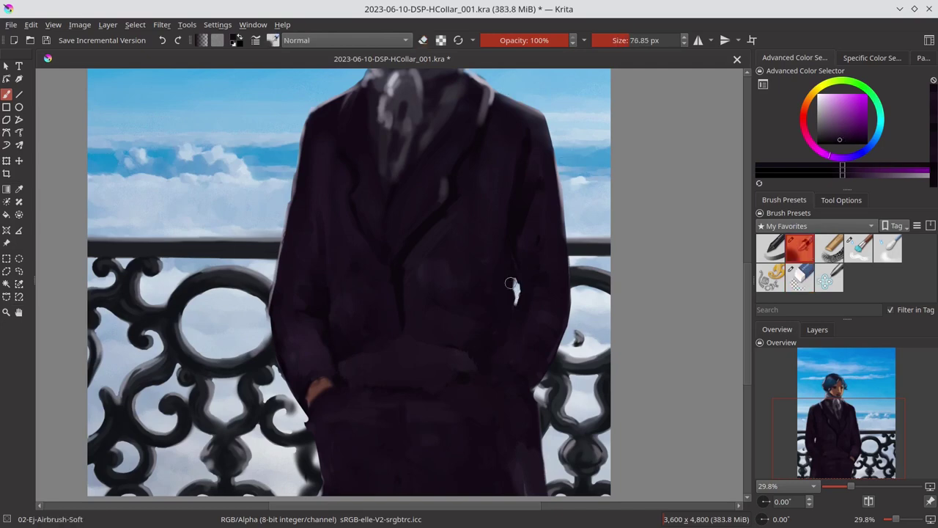
pyautogui.click(280, 418)
pyautogui.keyDown('ctrl'); pyautogui.click(311, 387); pyautogui.keyUp('ctrl')
pyautogui.moveTo(315, 388)
pyautogui.mouseDown()
pyautogui.moveTo(308, 392)
pyautogui.moveTo(344, 392)
pyautogui.moveTo(312, 421)
pyautogui.mouseUp()
# Paint more dark coat purple onto the upper coat.
pyautogui.keyDown('ctrl'); pyautogui.click(327, 406); pyautogui.keyUp('ctrl')
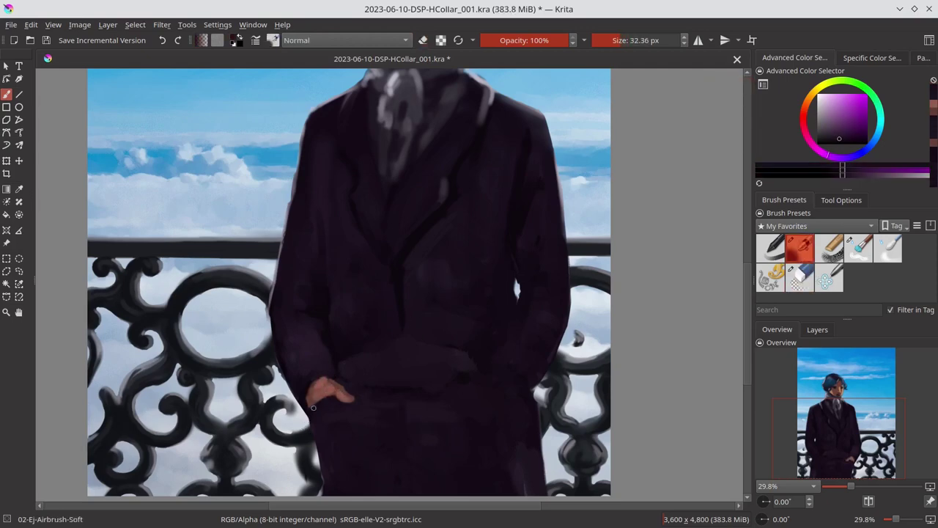
pyautogui.scroll(-2, 326, 506)
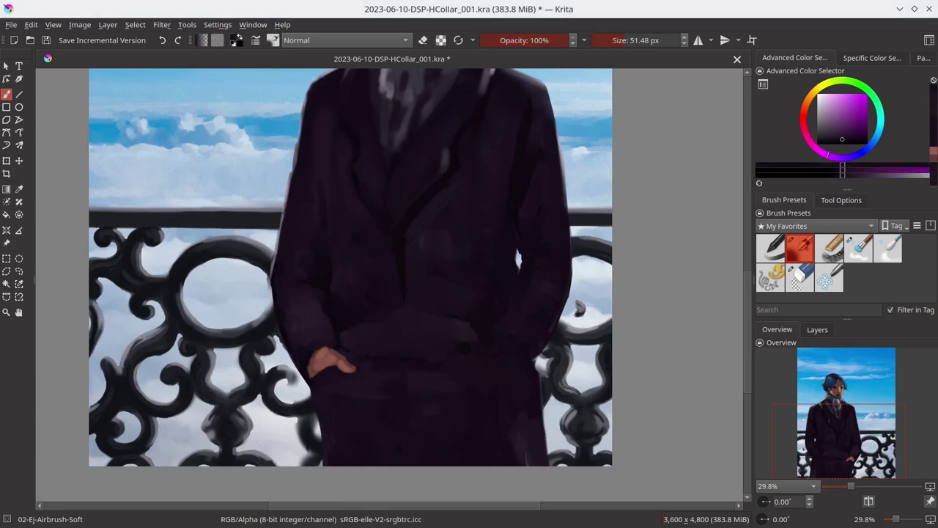
pyautogui.press('/')
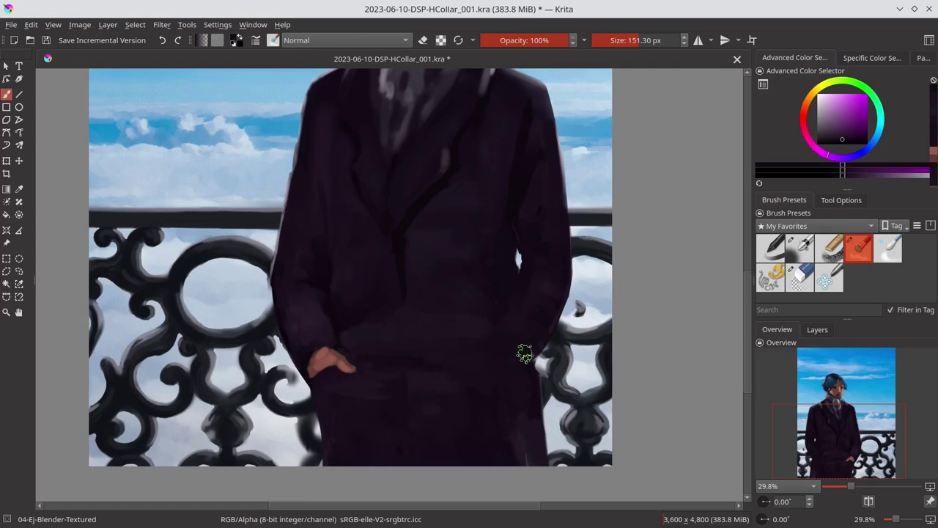
pyautogui.press('/')
pyautogui.moveTo(445, 157); pyautogui.dragTo(542, 214)
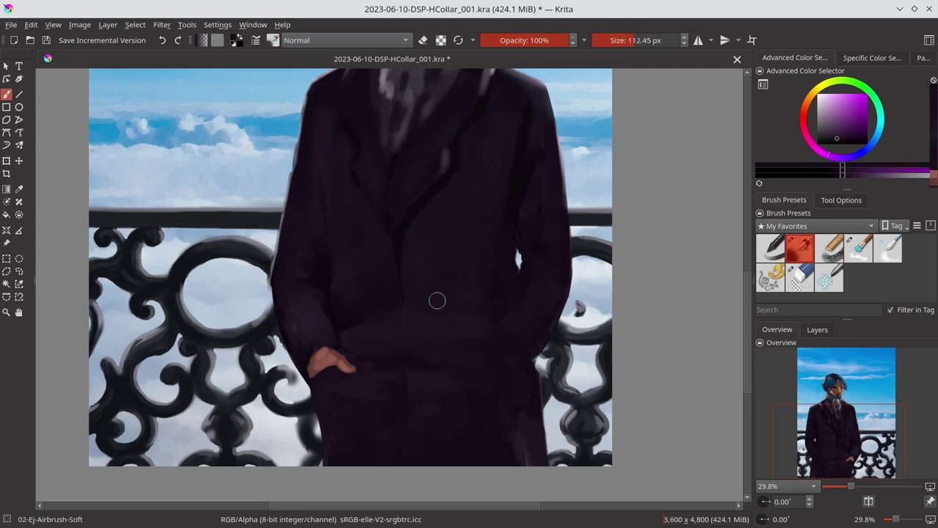
# Paint a pale lavender rim down the coat's left edge.
pyautogui.press('e')
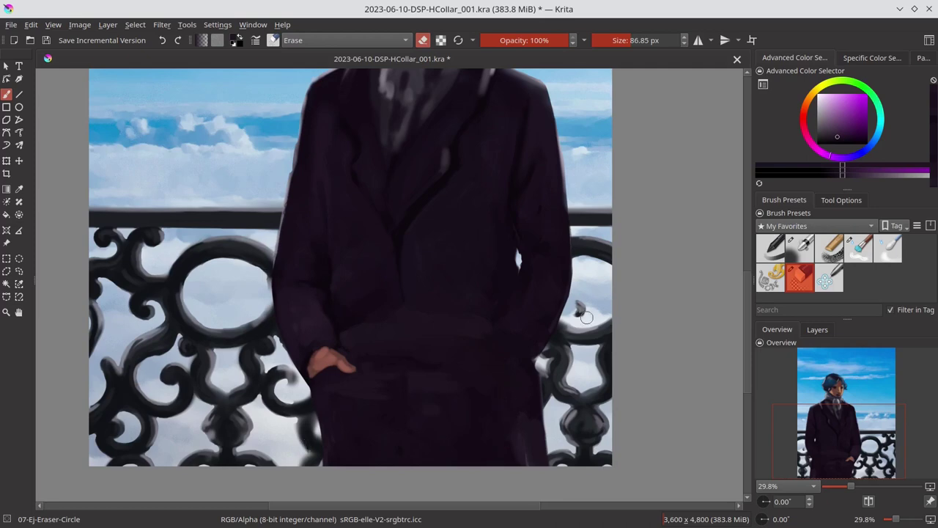
pyautogui.press('e')
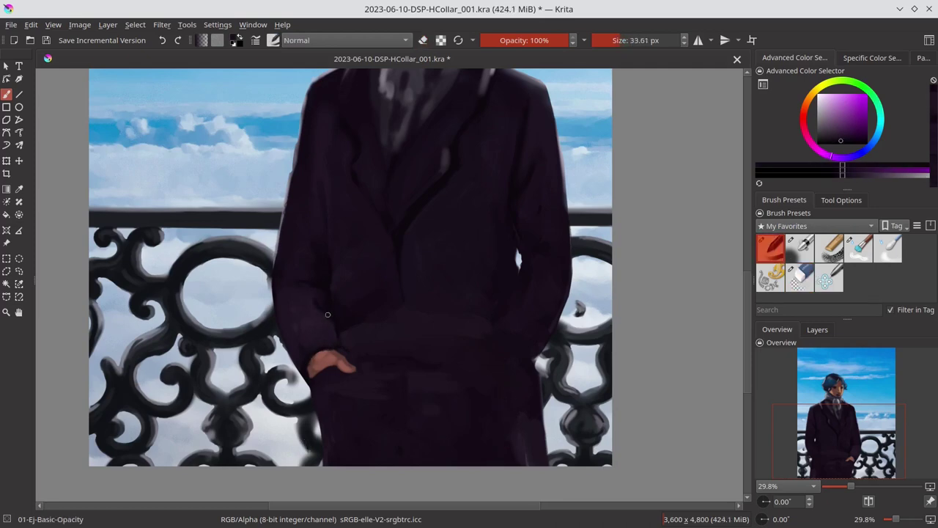
pyautogui.press('/')
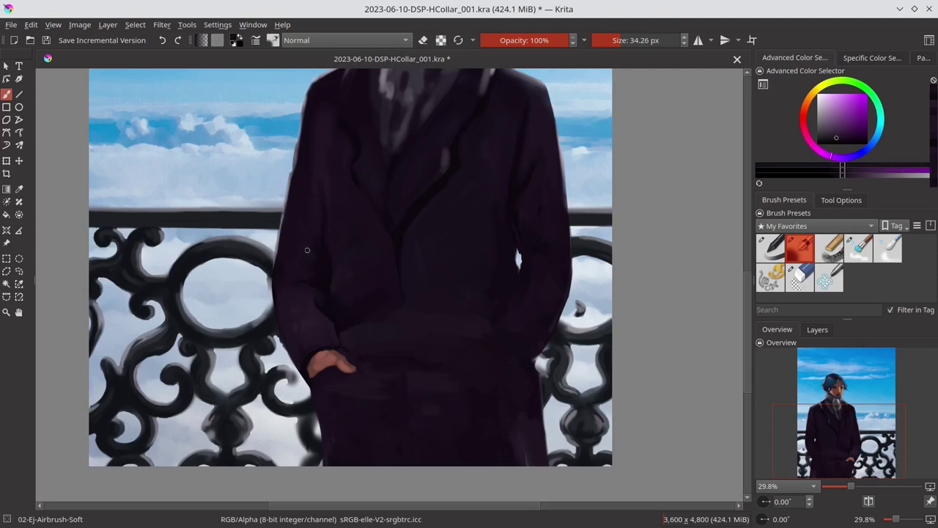
pyautogui.moveTo(307, 250); pyautogui.dragTo(303, 143)
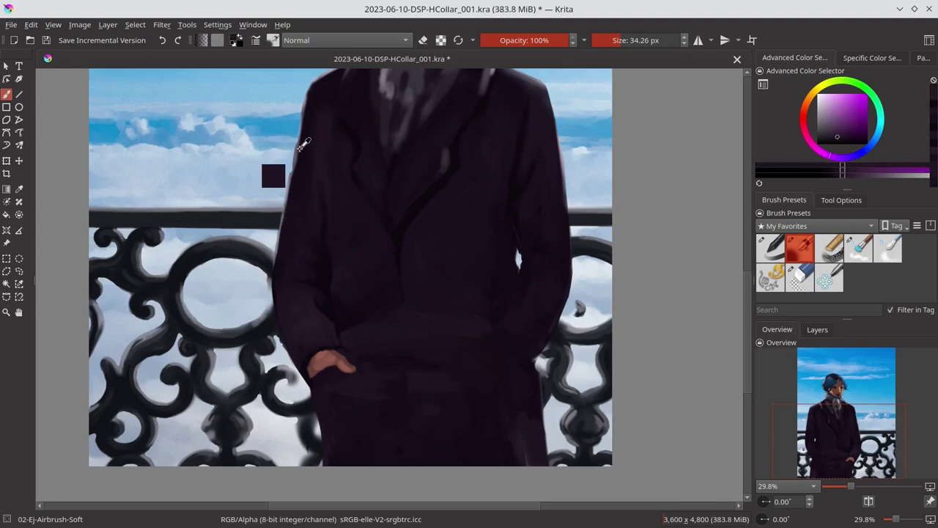
pyautogui.moveTo(271, 283); pyautogui.dragTo(286, 343)
pyautogui.moveTo(275, 307); pyautogui.dragTo(310, 381)
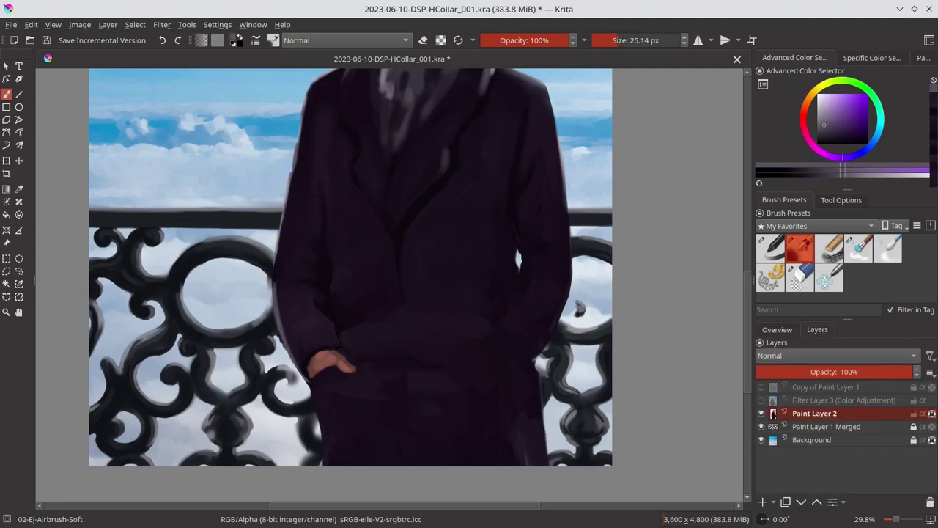
pyautogui.moveTo(273, 288); pyautogui.dragTo(318, 296)
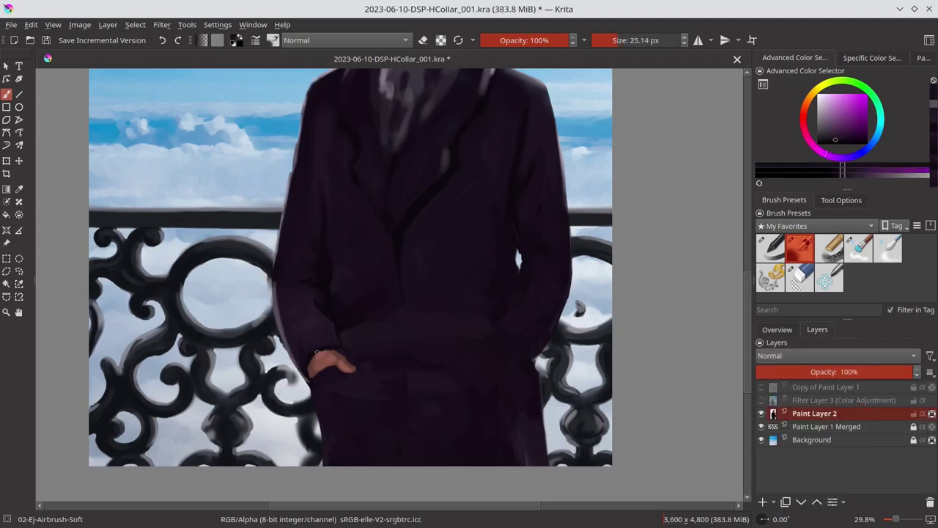
pyautogui.keyDown('ctrl'); pyautogui.click(301, 314); pyautogui.keyUp('ctrl')
# Pick the reddish skin tone for the hands with a smaller brush.
pyautogui.click(779, 330)
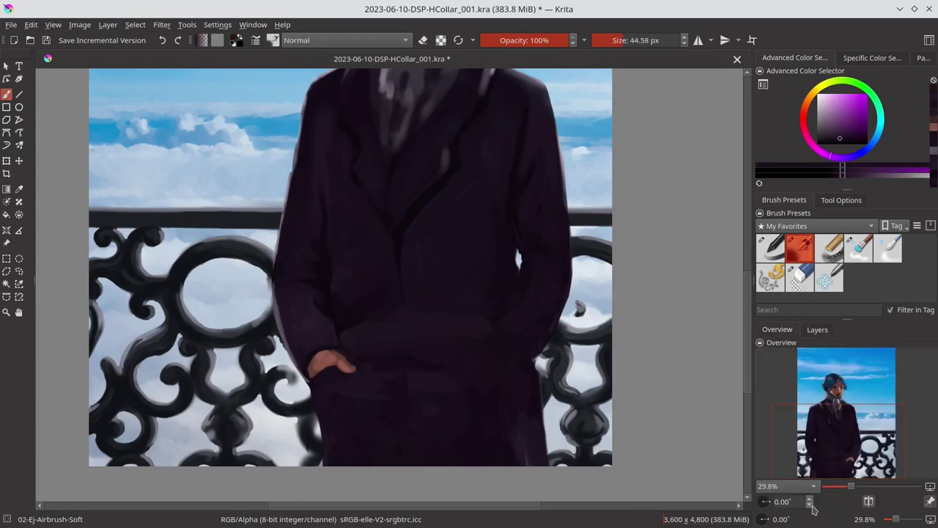
pyautogui.keyDown('ctrl'); pyautogui.click(347, 352); pyautogui.keyUp('ctrl')
pyautogui.press('[')
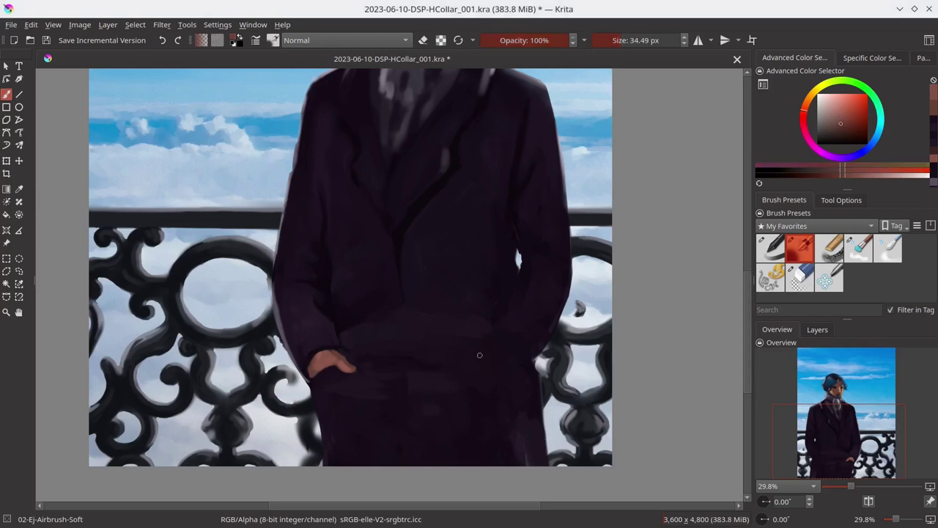
# Airbrush the right hand resting in its pocket in skin tone.
pyautogui.moveTo(499, 358); pyautogui.dragTo(509, 367)
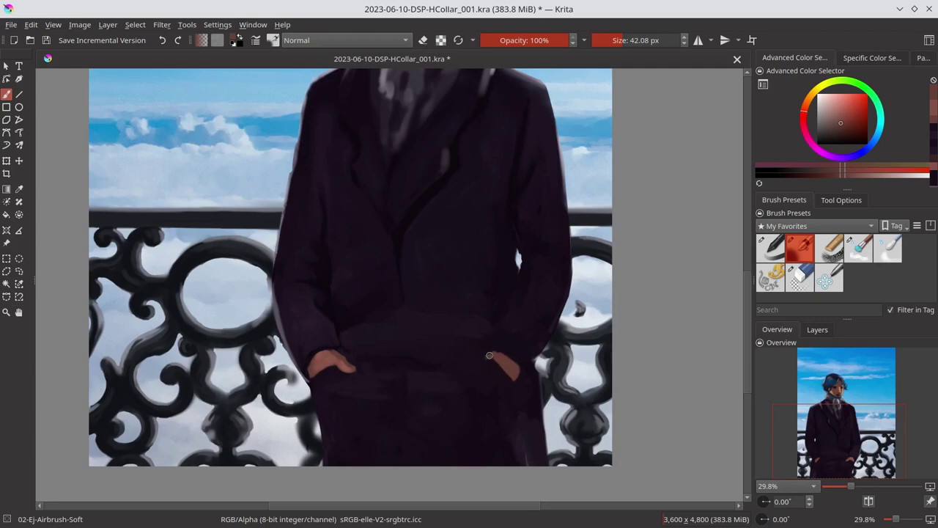
pyautogui.moveTo(501, 340); pyautogui.dragTo(508, 450)
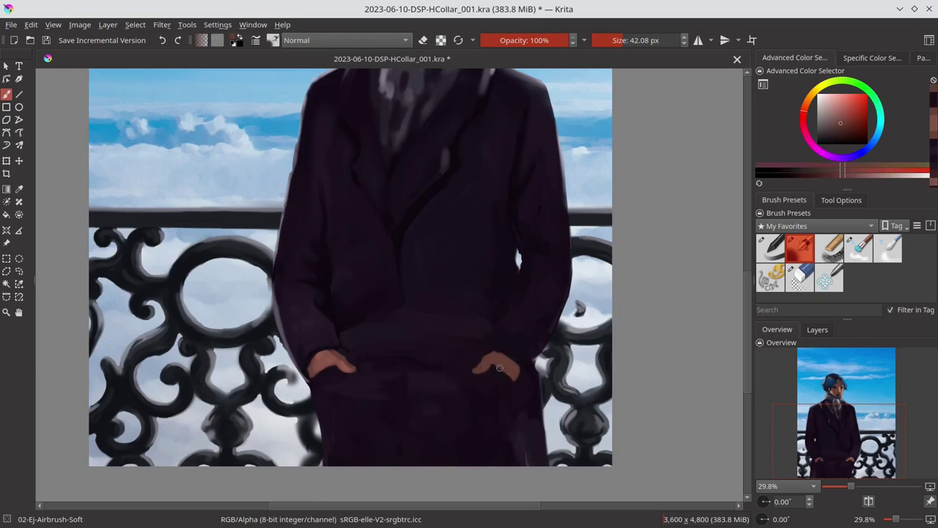
pyautogui.keyDown('ctrl'); pyautogui.click(440, 402); pyautogui.keyUp('ctrl')
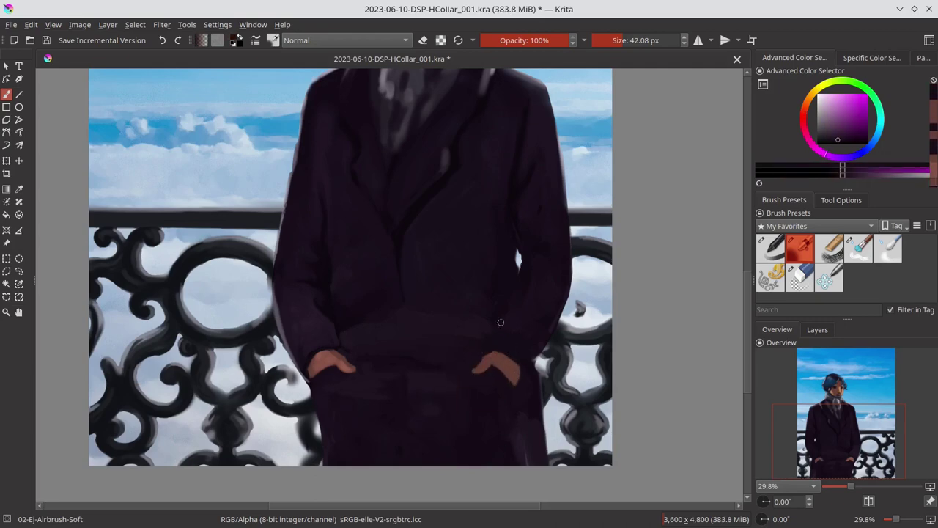
pyautogui.press(']')
pyautogui.press(']')
pyautogui.press(']')
pyautogui.press('[')
pyautogui.press('[')
pyautogui.press('[')
pyautogui.keyDown('ctrl'); pyautogui.click(509, 355); pyautogui.keyUp('ctrl')
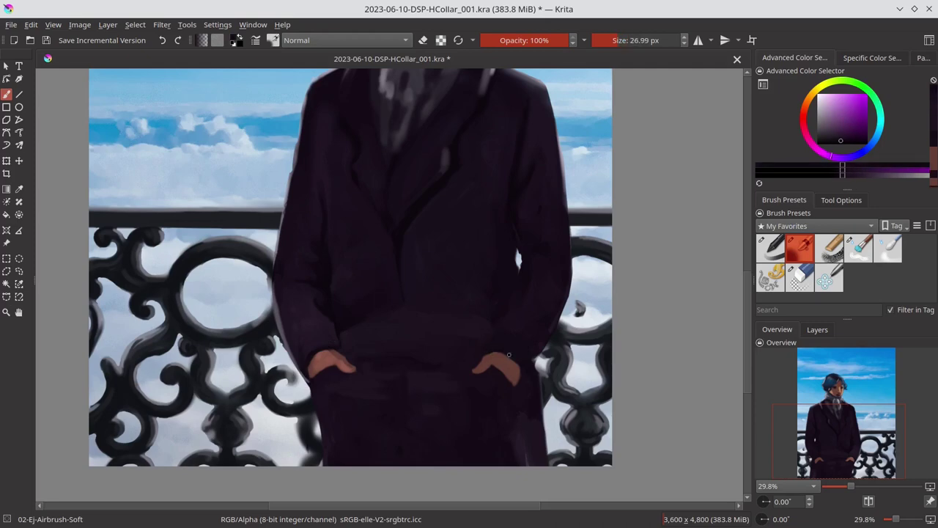
# Touch up a dark patch on the coat and mirror the canvas view with M.
pyautogui.click(818, 330)
pyautogui.press(']')
pyautogui.press(']')
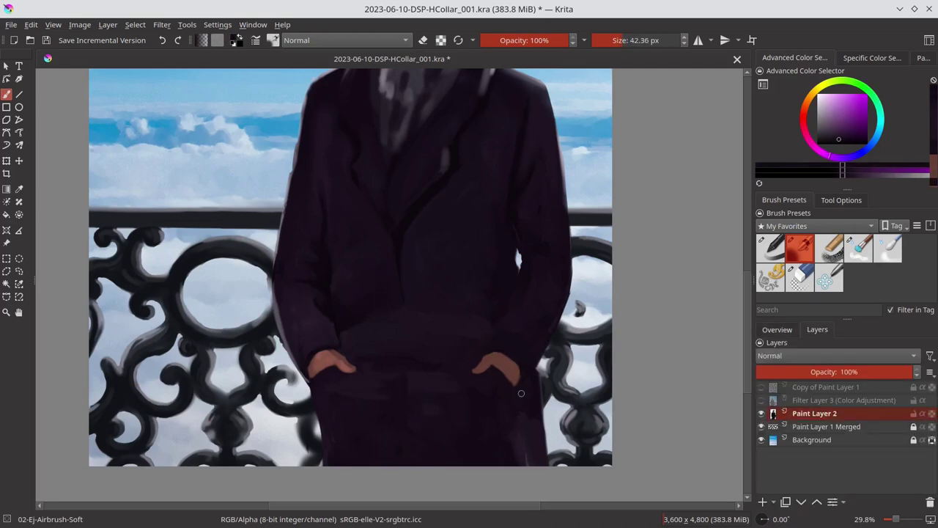
pyautogui.keyDown('ctrl'); pyautogui.click(496, 311); pyautogui.keyUp('ctrl')
pyautogui.click(777, 330)
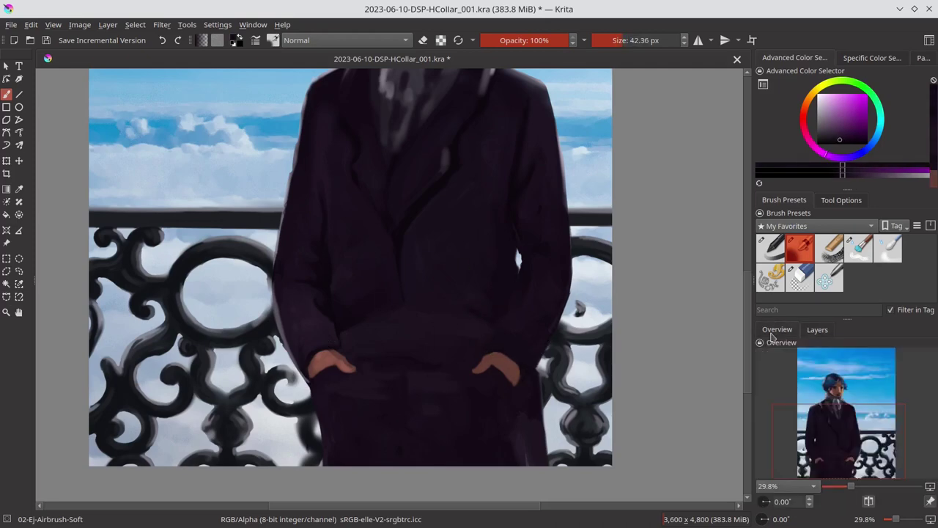
pyautogui.press('m')
pyautogui.press('[')
pyautogui.press('[')
pyautogui.press('[')
# Soften the coat's lapel and lower-left area with sampled dark purple strokes.
pyautogui.keyDown('ctrl'); pyautogui.click(262, 363); pyautogui.keyUp('ctrl')
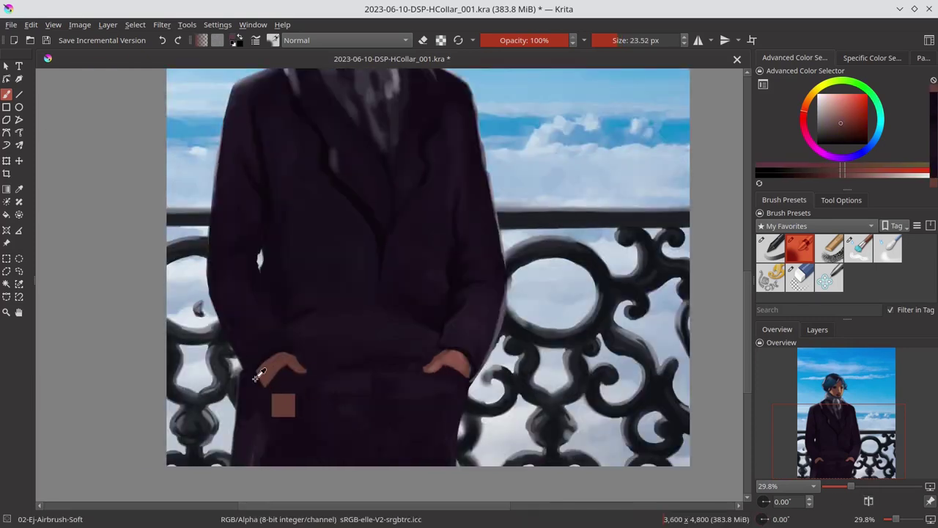
pyautogui.keyDown('ctrl'); pyautogui.click(382, 228); pyautogui.keyUp('ctrl')
pyautogui.press(']')
pyautogui.press(']')
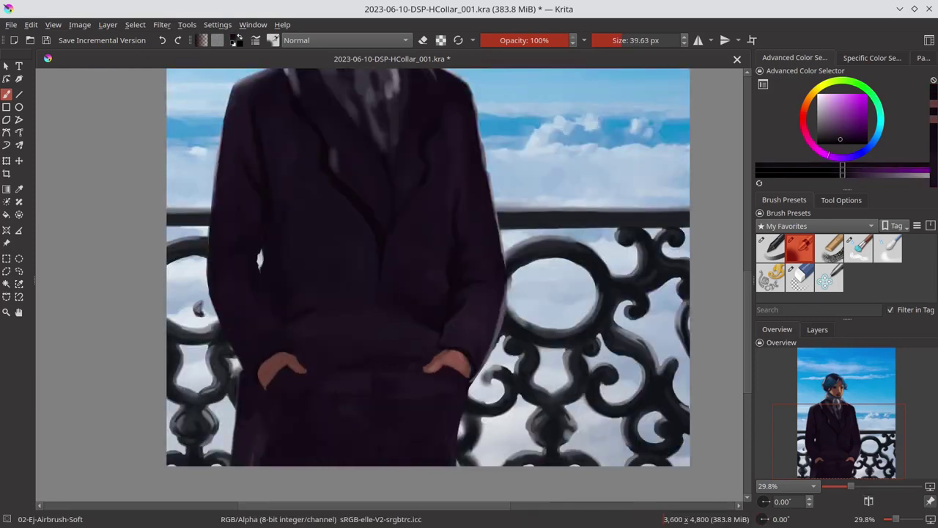
pyautogui.press(']')
pyautogui.press(']')
pyautogui.moveTo(410, 264); pyautogui.dragTo(414, 314)
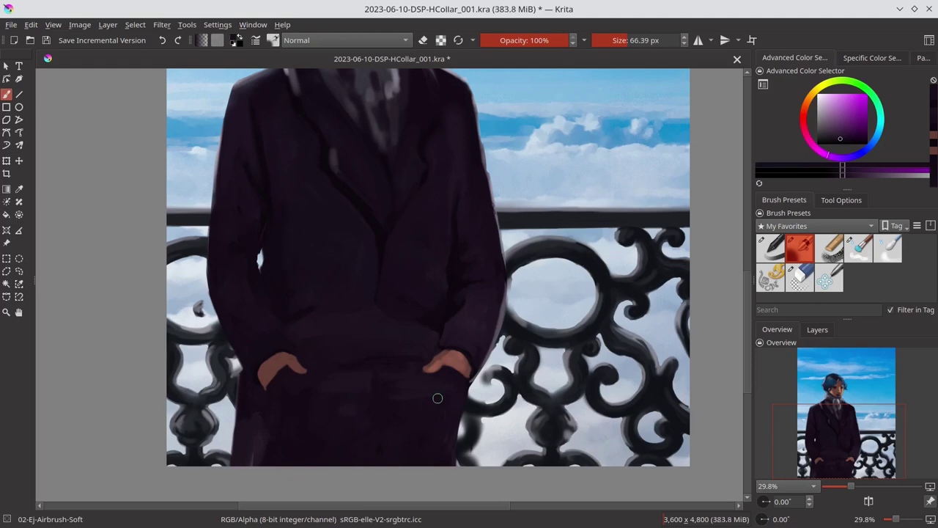
pyautogui.moveTo(267, 451); pyautogui.dragTo(240, 399)
pyautogui.keyDown('ctrl'); pyautogui.click(253, 355); pyautogui.keyUp('ctrl')
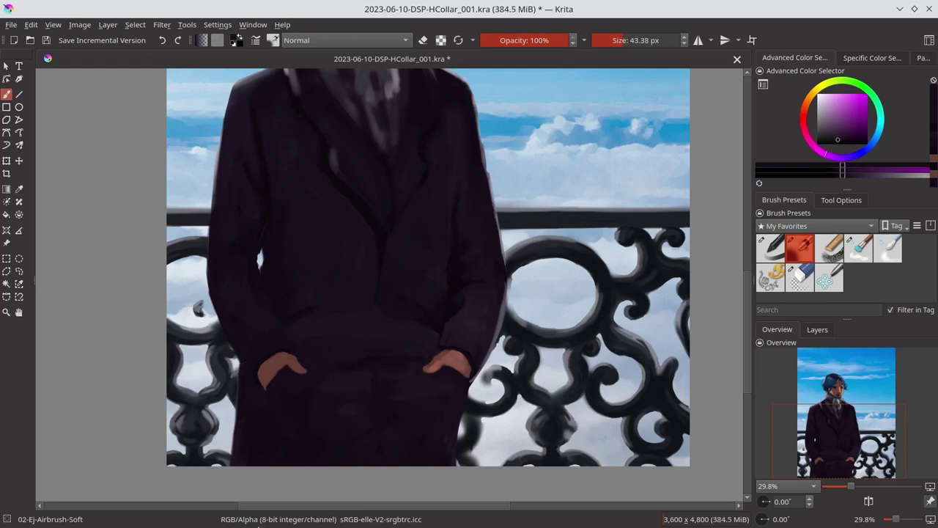
pyautogui.press('[')
# Darken the coat's upper-left edge and cover the white gap on its left side.
pyautogui.keyDown('ctrl'); pyautogui.click(260, 212); pyautogui.keyUp('ctrl')
pyautogui.moveTo(216, 201); pyautogui.dragTo(224, 140)
pyautogui.press('[')
pyautogui.press('[')
pyautogui.press('[')
pyautogui.moveTo(264, 241); pyautogui.dragTo(250, 273)
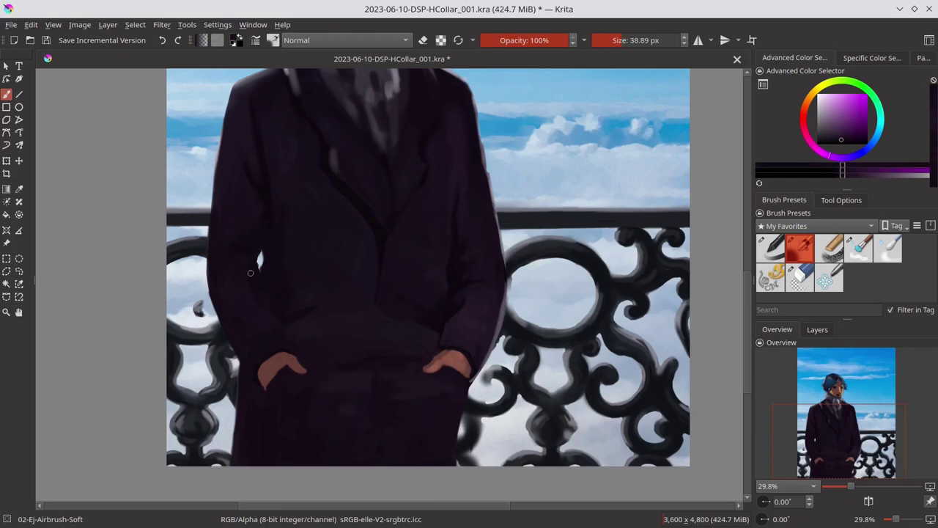
pyautogui.press(']')
pyautogui.press(']')
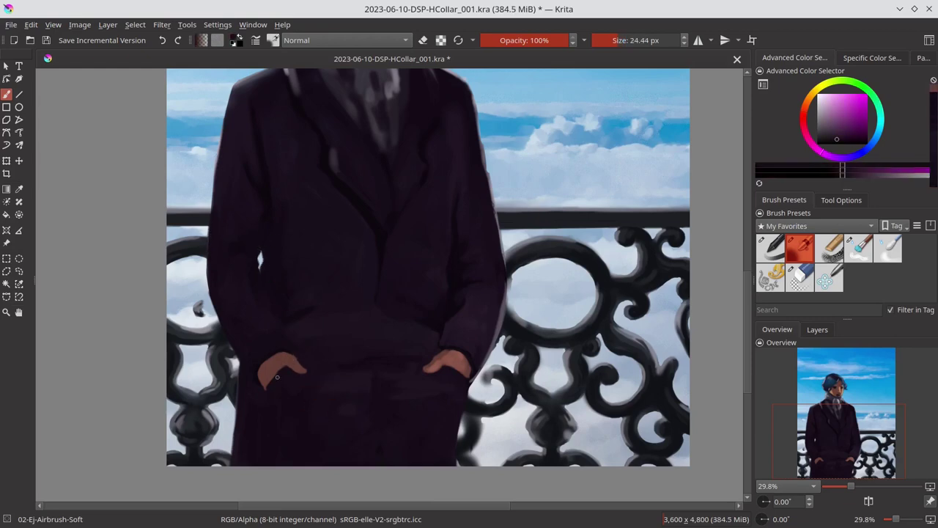
pyautogui.keyDown('ctrl'); pyautogui.click(278, 360); pyautogui.keyUp('ctrl')
pyautogui.keyDown('ctrl'); pyautogui.click(338, 366); pyautogui.keyUp('ctrl')
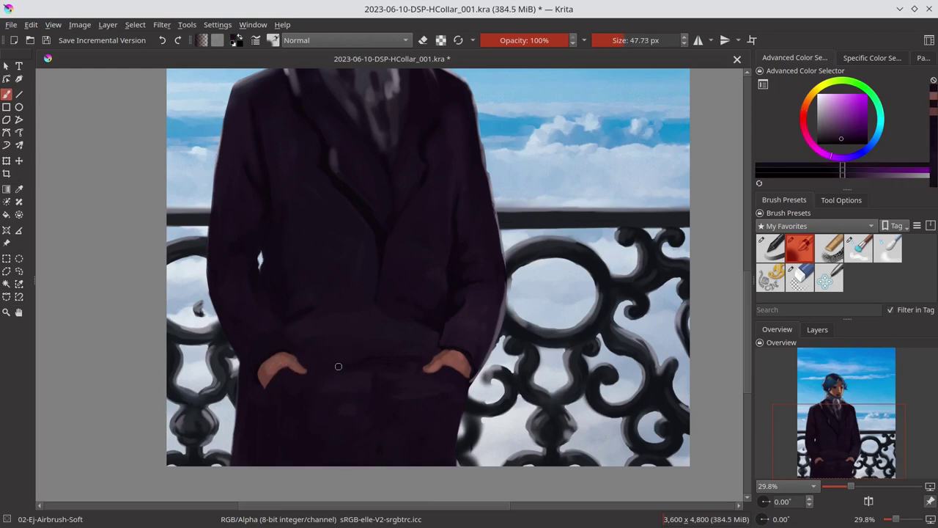
pyautogui.hscroll(2, 363, 454)
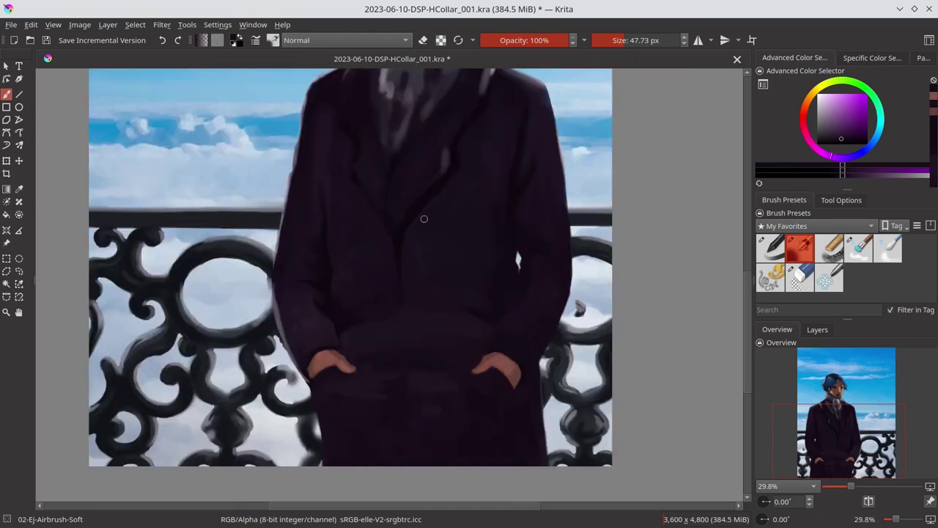
# Save, then airbrush a sampled coat shade along the coat's right edge.
pyautogui.press('[')
pyautogui.press('[')
pyautogui.press('[')
pyautogui.hotkey('ctrl', 's')
pyautogui.press(']')
pyautogui.press(']')
pyautogui.press(']')
pyautogui.keyDown('ctrl'); pyautogui.click(527, 222); pyautogui.keyUp('ctrl')
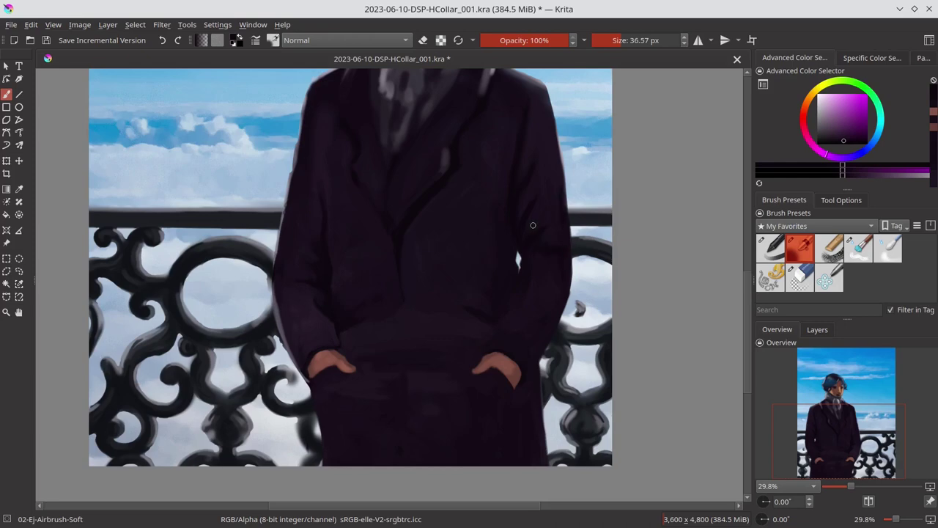
pyautogui.moveTo(550, 255); pyautogui.dragTo(558, 230)
pyautogui.moveTo(539, 237); pyautogui.dragTo(511, 283)
# Shade the right sleeve and lay broad dark purple strokes across the lower coat.
pyautogui.keyDown('ctrl'); pyautogui.click(500, 307); pyautogui.keyUp('ctrl')
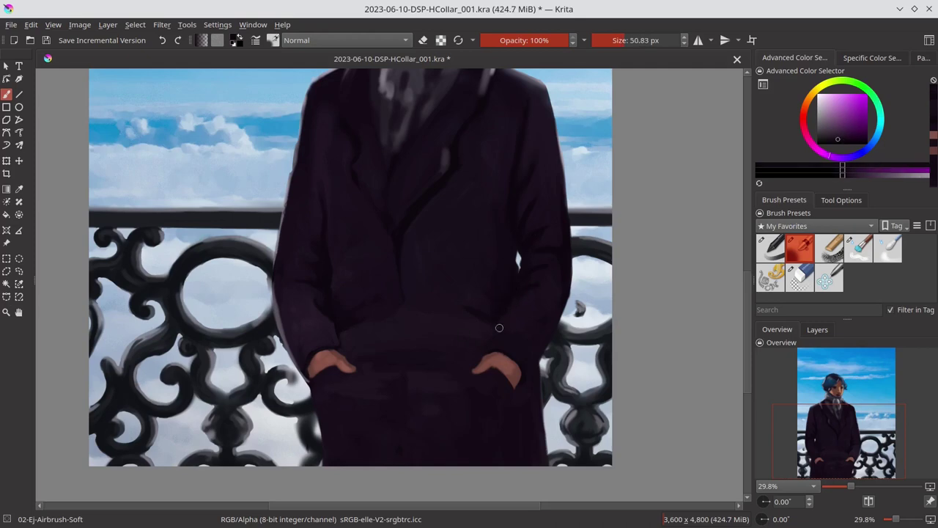
pyautogui.keyDown('ctrl'); pyautogui.click(501, 330); pyautogui.keyUp('ctrl')
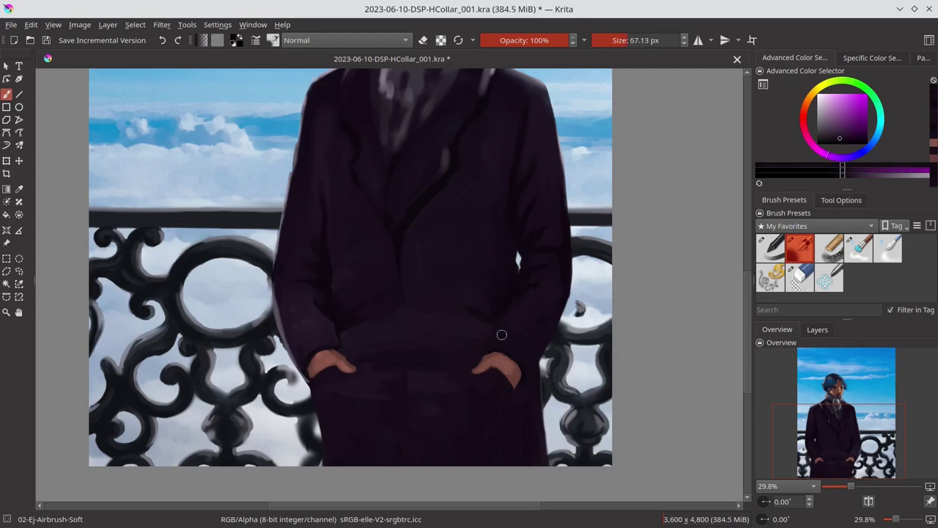
pyautogui.moveTo(549, 272); pyautogui.dragTo(518, 285)
pyautogui.keyDown('ctrl'); pyautogui.click(540, 279); pyautogui.keyUp('ctrl')
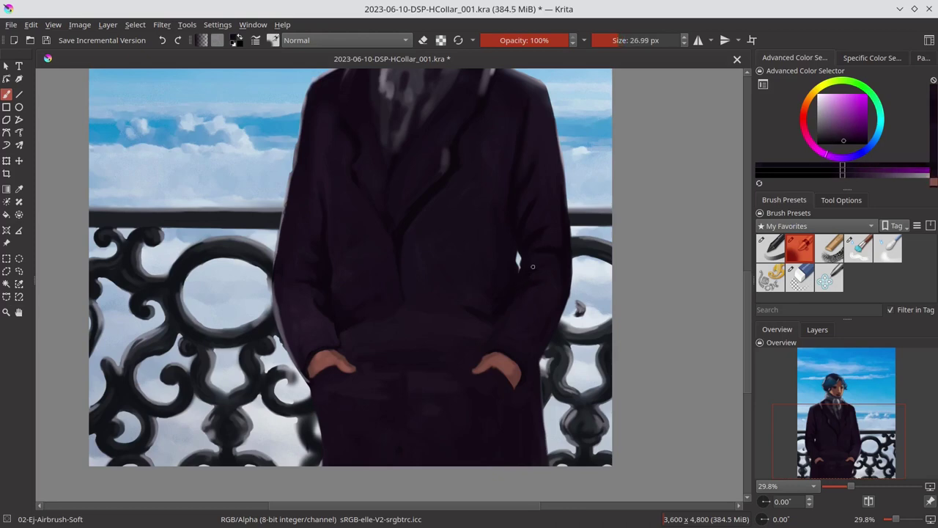
pyautogui.keyDown('ctrl'); pyautogui.click(506, 315); pyautogui.keyUp('ctrl')
pyautogui.keyDown('ctrl'); pyautogui.click(498, 324); pyautogui.keyUp('ctrl')
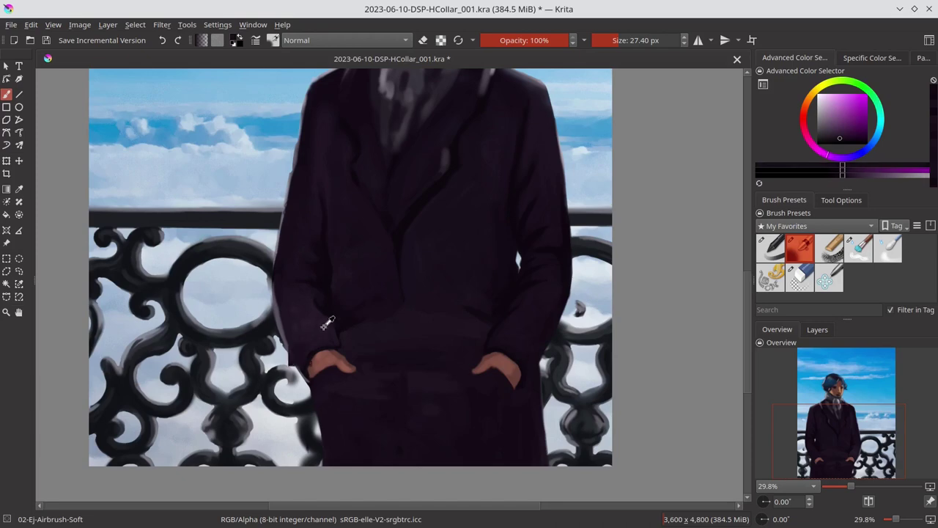
pyautogui.moveTo(325, 320); pyautogui.dragTo(521, 329)
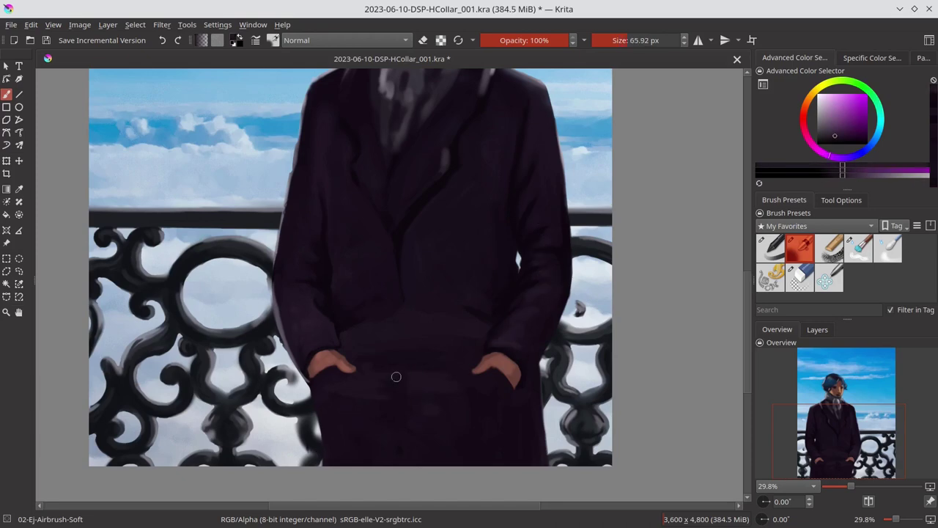
# Add more coat shading beside the pockets and save the painting again.
pyautogui.hotkey('ctrl', 's')
pyautogui.moveTo(315, 288)
pyautogui.mouseDown()
pyautogui.moveTo(347, 287)
pyautogui.moveTo(329, 287)
pyautogui.mouseUp()
pyautogui.keyDown('ctrl'); pyautogui.click(346, 287); pyautogui.keyUp('ctrl')
pyautogui.keyDown('ctrl'); pyautogui.click(401, 279); pyautogui.keyUp('ctrl')
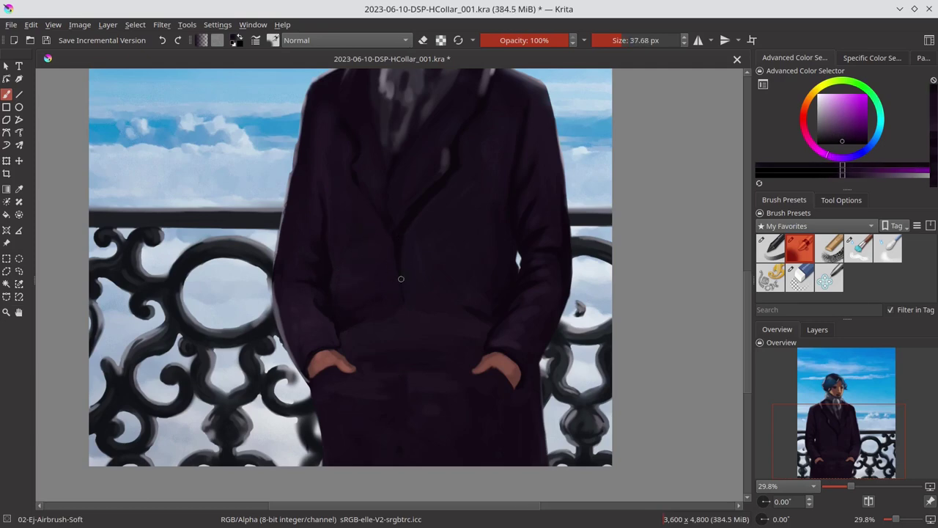
pyautogui.keyDown('ctrl'); pyautogui.click(359, 319); pyautogui.keyUp('ctrl')
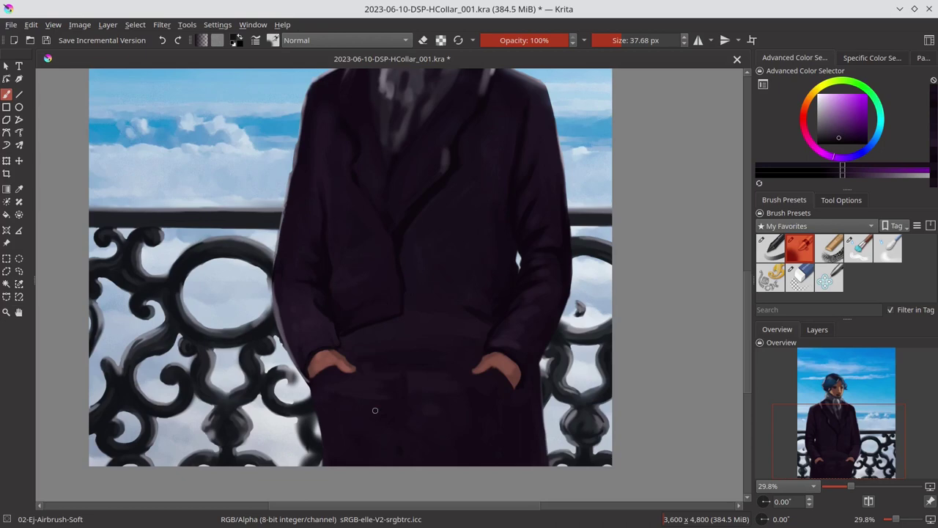
pyautogui.hotkey('ctrl', 's')
pyautogui.scroll(-3, 572, 356)
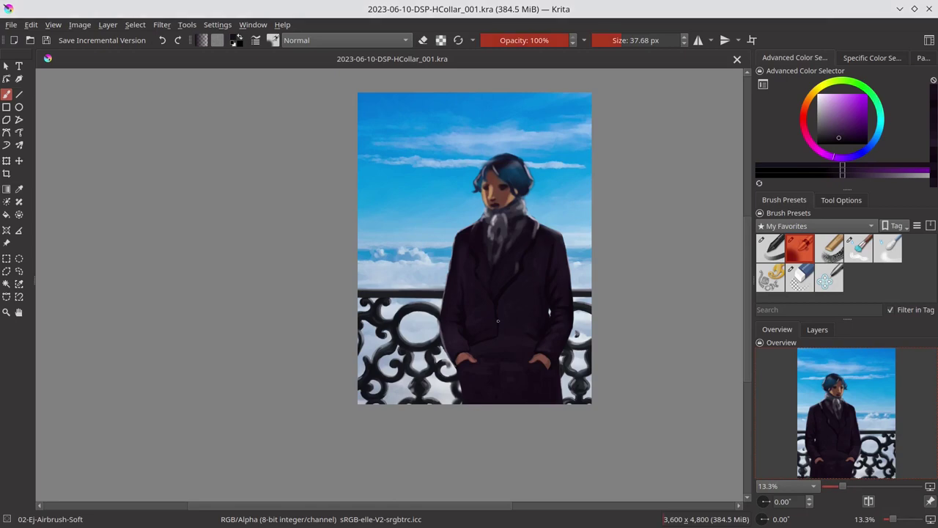
# Airbrush darker strokes along the coat's lower edge above the hands, sampling dark coat colours.
pyautogui.scroll(3, 503, 321)
pyautogui.moveTo(472, 342); pyautogui.dragTo(463, 353)
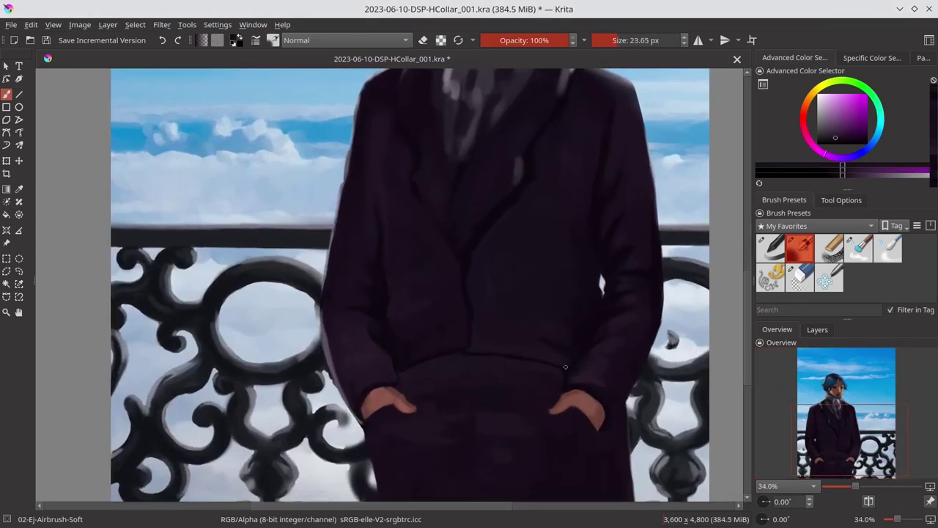
pyautogui.moveTo(560, 364); pyautogui.dragTo(500, 361)
pyautogui.press('[')
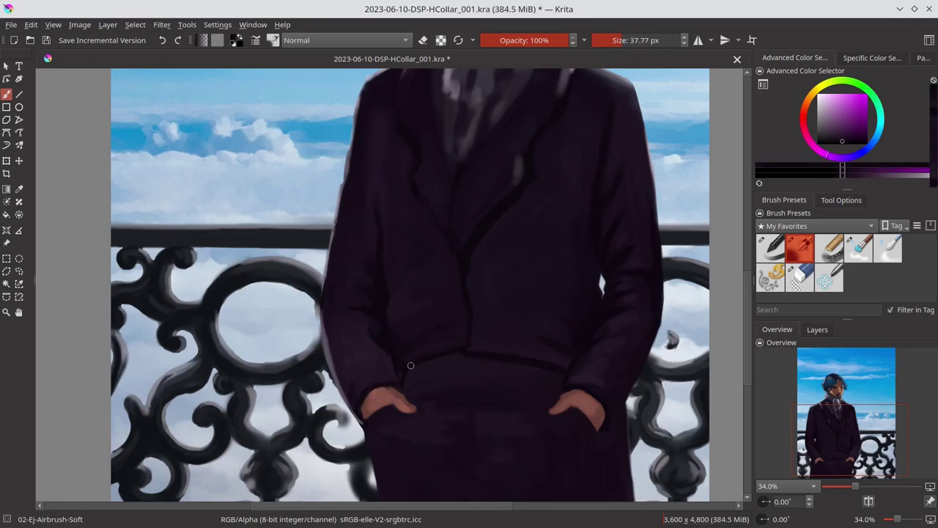
pyautogui.keyDown('ctrl'); pyautogui.click(404, 365); pyautogui.keyUp('ctrl')
pyautogui.keyDown('ctrl'); pyautogui.click(561, 359); pyautogui.keyUp('ctrl')
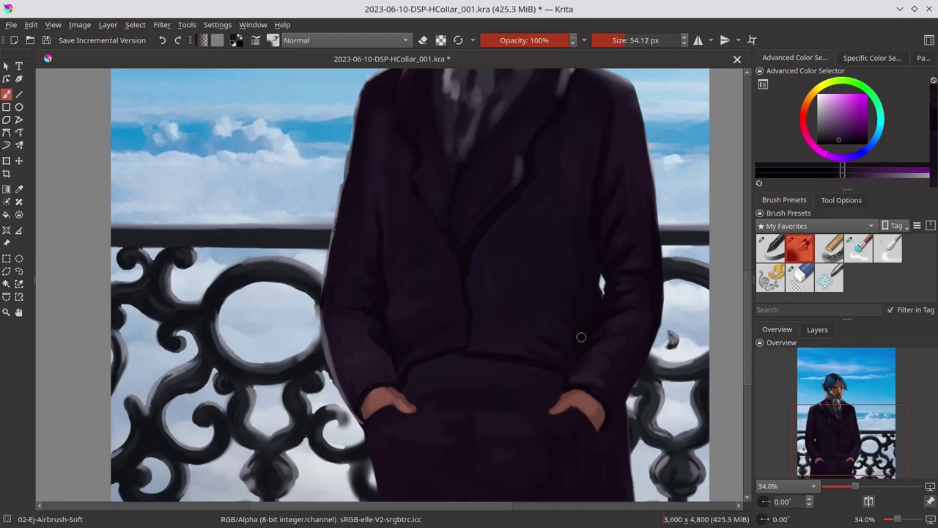
pyautogui.press(']')
pyautogui.keyDown('ctrl'); pyautogui.click(604, 440); pyautogui.keyUp('ctrl')
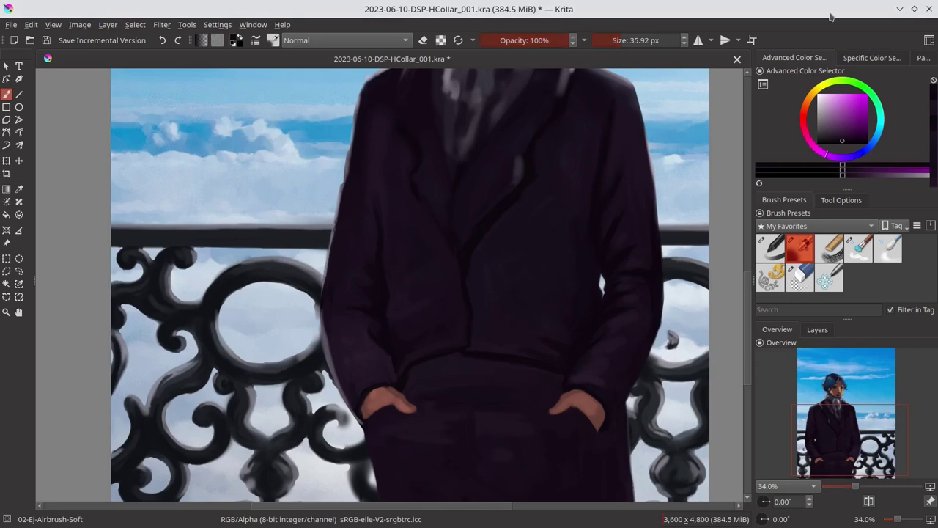
# Smooth the bright notch on the coat's right side with a small Distort Move brush.
pyautogui.moveTo(598, 318); pyautogui.dragTo(557, 256)
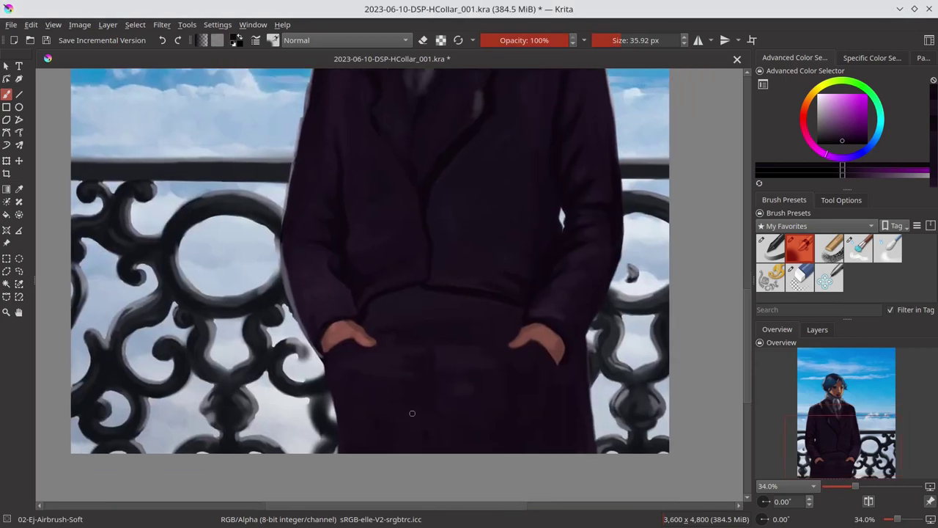
pyautogui.keyDown('ctrl'); pyautogui.click(557, 256); pyautogui.keyUp('ctrl')
pyautogui.press('/')
pyautogui.press('[')
pyautogui.moveTo(570, 209); pyautogui.dragTo(538, 220)
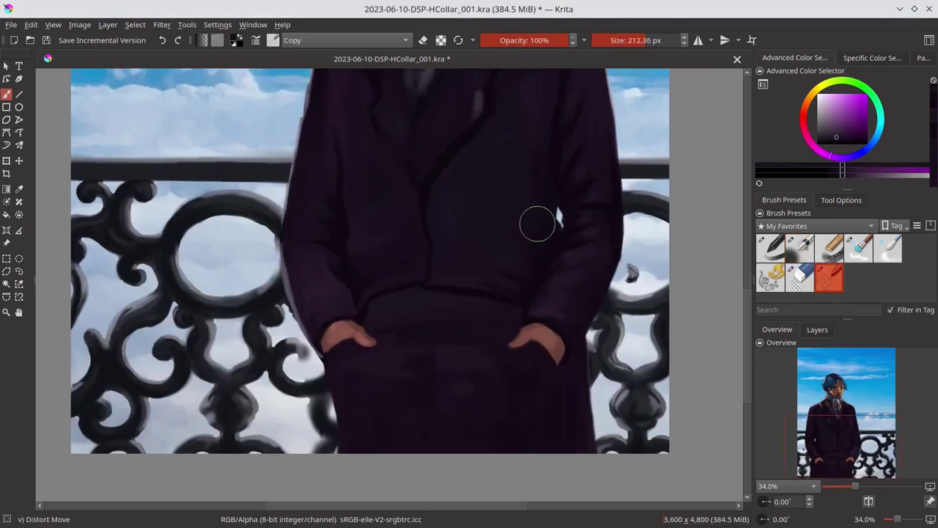
# Darken the coat's right and lower-right edges with 02-Ej-Airbrush-Soft and sampled dark colours.
pyautogui.press('/')
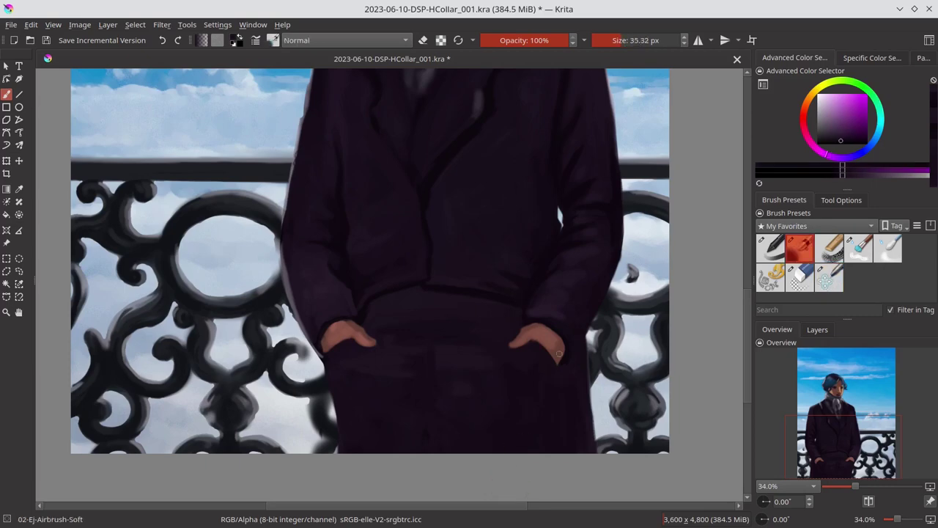
pyautogui.keyDown('ctrl'); pyautogui.click(560, 371); pyautogui.keyUp('ctrl')
pyautogui.press(']')
pyautogui.press(']')
pyautogui.press(']')
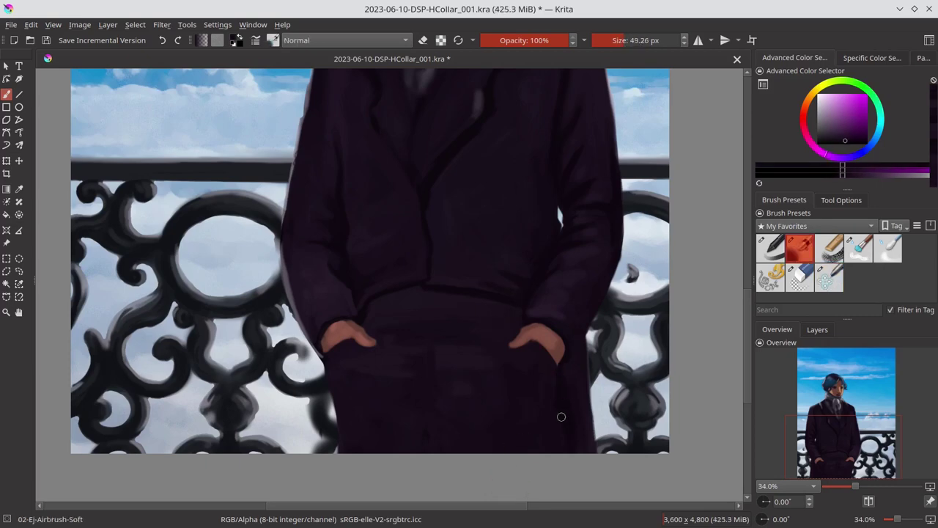
pyautogui.press('[')
pyautogui.press('[')
pyautogui.press('[')
pyautogui.keyDown('ctrl'); pyautogui.click(588, 330); pyautogui.keyUp('ctrl')
pyautogui.moveTo(613, 264); pyautogui.dragTo(588, 331)
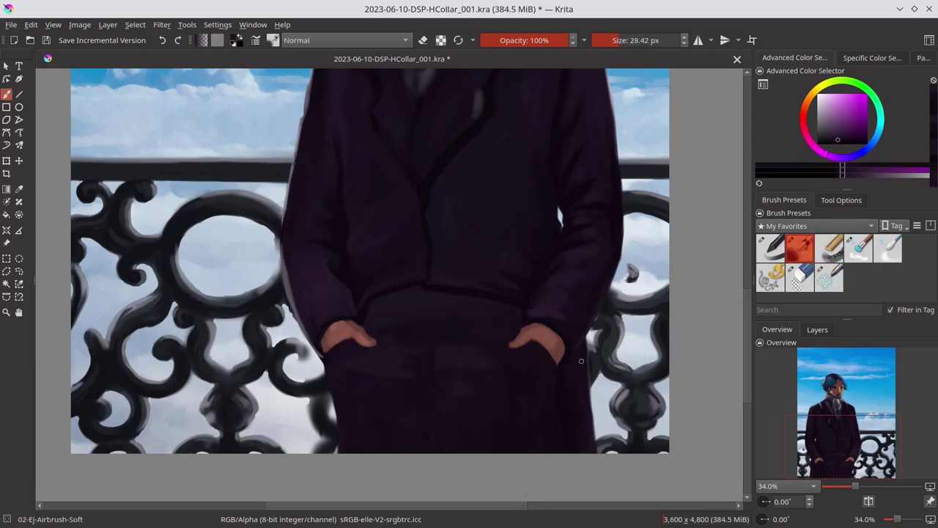
pyautogui.press(']')
pyautogui.press(']')
pyautogui.press(']')
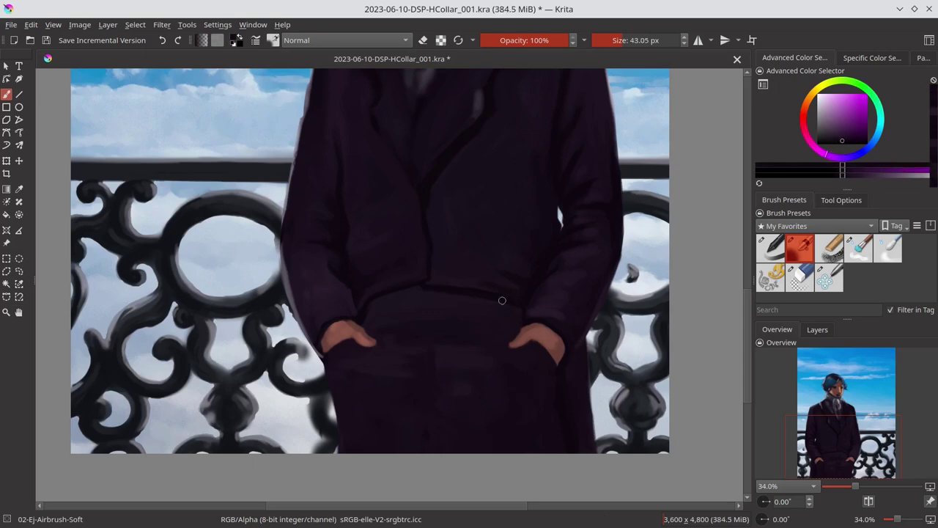
pyautogui.keyDown('ctrl'); pyautogui.click(570, 381); pyautogui.keyUp('ctrl')
pyautogui.moveTo(573, 400); pyautogui.dragTo(585, 443)
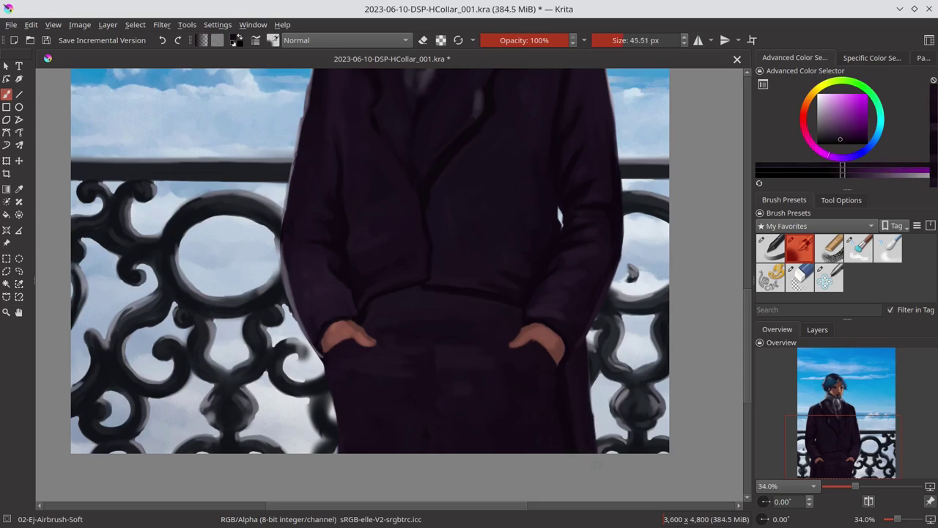
pyautogui.press(']')
pyautogui.press(']')
pyautogui.press(']')
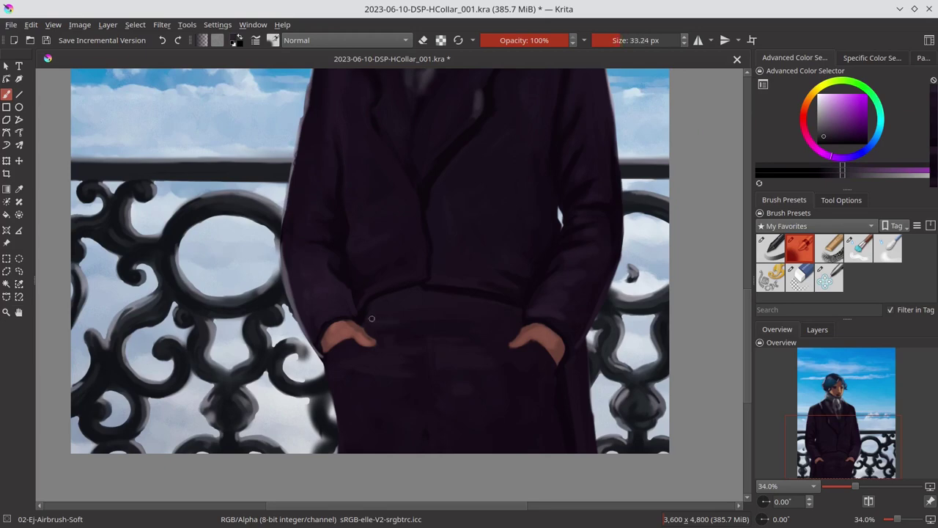
# Paint a faint horizontal belt band across the waist using sampled coat colours.
pyautogui.moveTo(380, 321); pyautogui.dragTo(458, 316)
pyautogui.keyDown('ctrl'); pyautogui.click(459, 315); pyautogui.keyUp('ctrl')
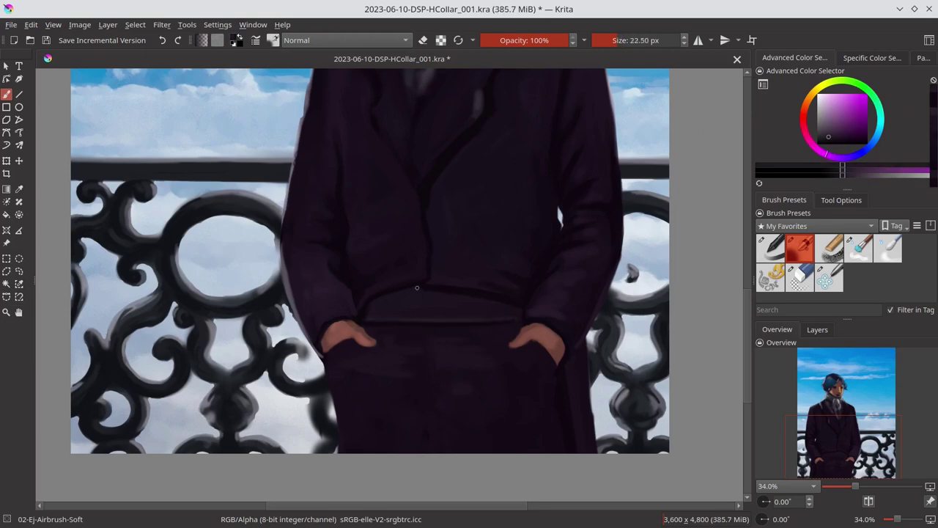
pyautogui.moveTo(356, 300); pyautogui.dragTo(373, 300)
pyautogui.keyDown('ctrl'); pyautogui.click(496, 313); pyautogui.keyUp('ctrl')
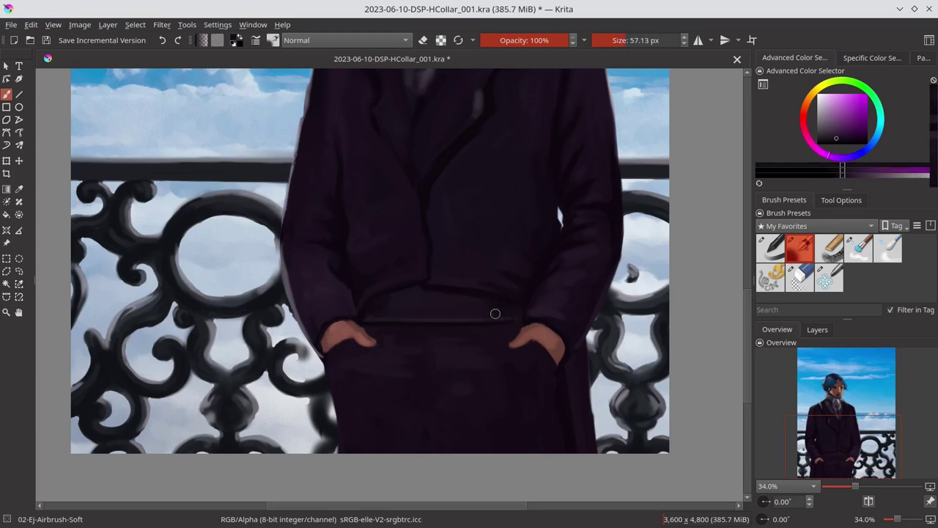
pyautogui.moveTo(536, 341); pyautogui.dragTo(513, 341)
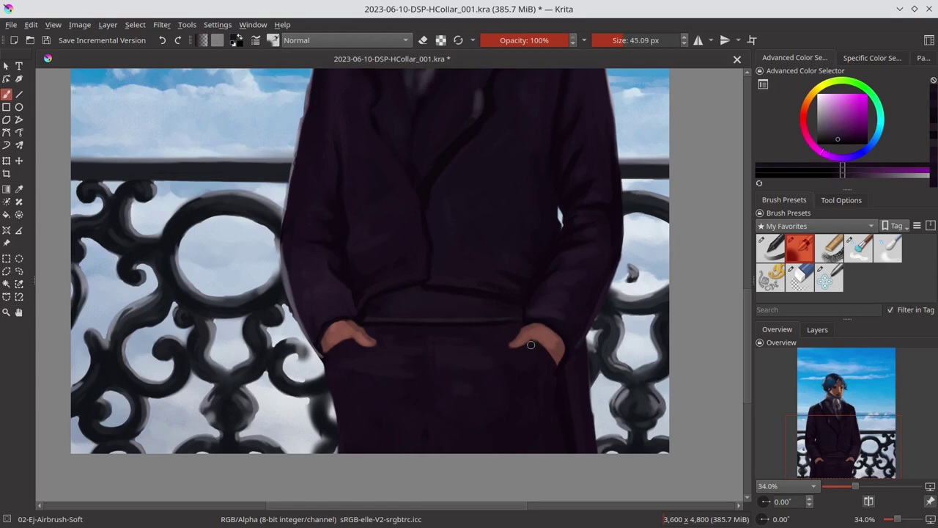
pyautogui.keyDown('ctrl'); pyautogui.click(437, 314); pyautogui.keyUp('ctrl')
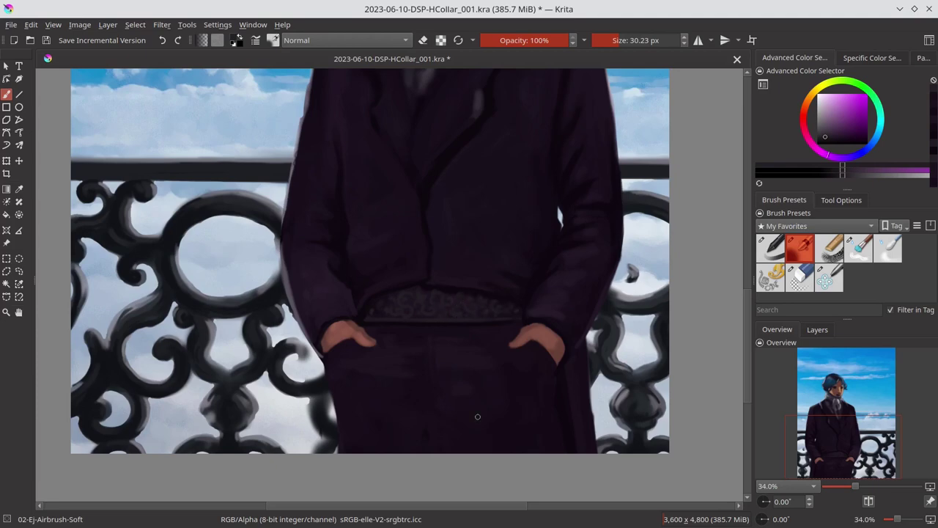
pyautogui.keyDown('ctrl'); pyautogui.click(471, 315); pyautogui.keyUp('ctrl')
# Paint ornate pattern detail on the belt with several sampled colours and finer brush sizes.
pyautogui.moveTo(471, 316); pyautogui.dragTo(455, 315)
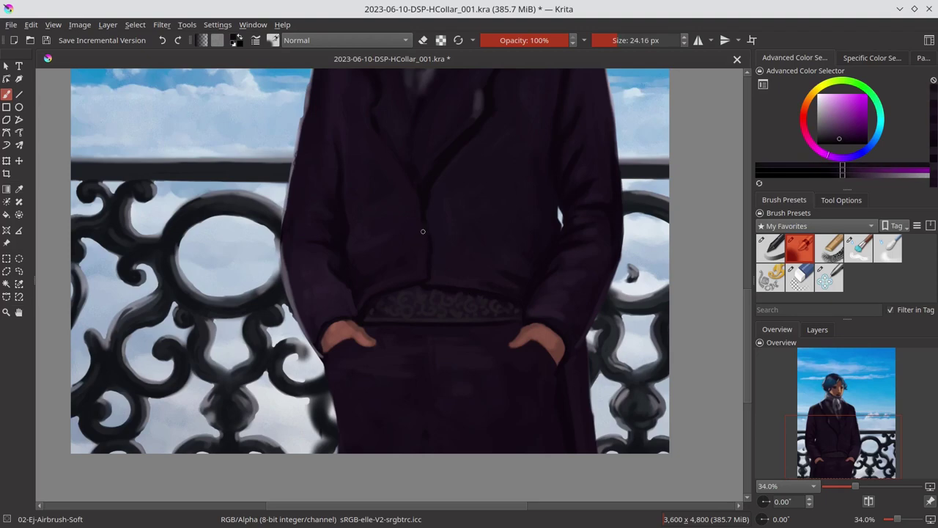
pyautogui.moveTo(434, 253); pyautogui.dragTo(408, 295)
pyautogui.keyDown('ctrl'); pyautogui.click(462, 284); pyautogui.keyUp('ctrl')
pyautogui.keyDown('shift'); pyautogui.moveTo(461, 285); pyautogui.dragTo(414, 294); pyautogui.keyUp('shift')
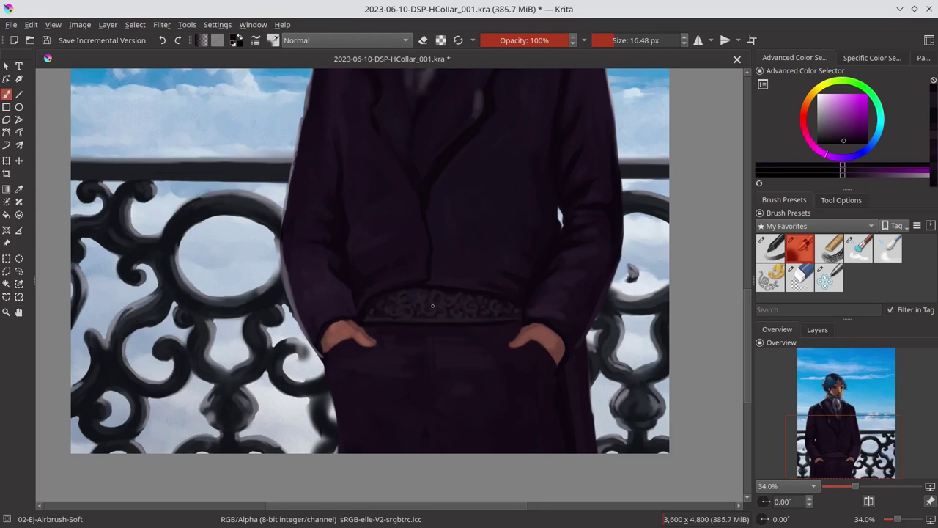
pyautogui.keyDown('ctrl'); pyautogui.click(435, 294); pyautogui.keyUp('ctrl')
pyautogui.keyDown('shift'); pyautogui.moveTo(436, 293); pyautogui.dragTo(454, 294); pyautogui.keyUp('shift')
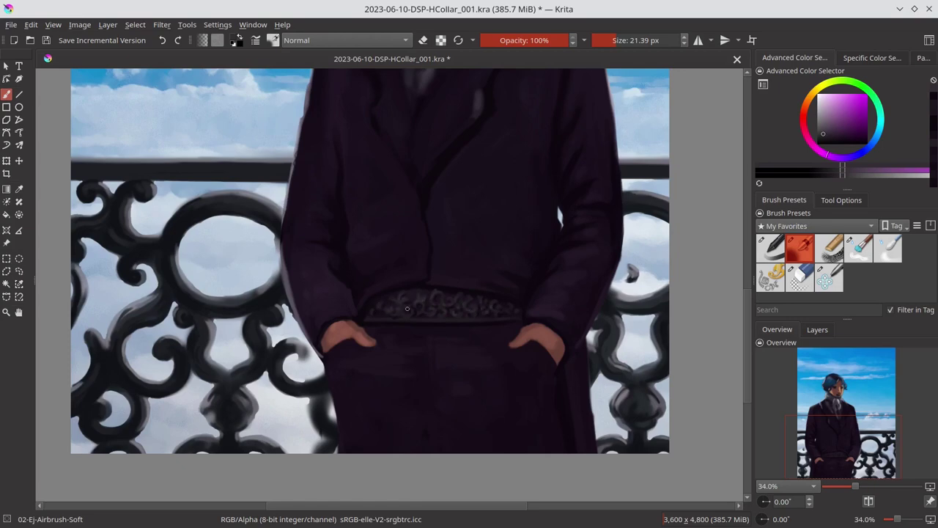
pyautogui.keyDown('ctrl'); pyautogui.click(423, 305); pyautogui.keyUp('ctrl')
pyautogui.keyDown('shift'); pyautogui.moveTo(423, 305); pyautogui.dragTo(407, 305); pyautogui.keyUp('shift')
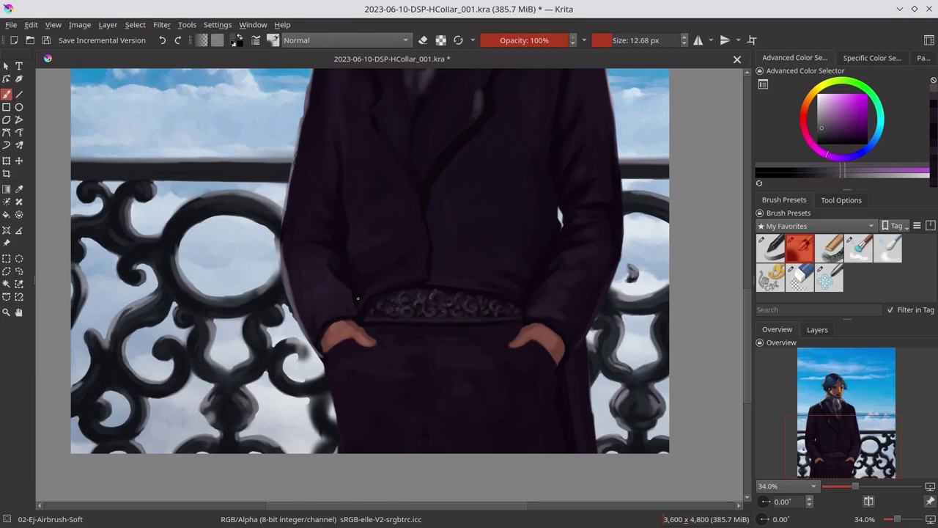
pyautogui.keyDown('ctrl'); pyautogui.click(388, 360); pyautogui.keyUp('ctrl')
pyautogui.keyDown('shift'); pyautogui.moveTo(388, 360); pyautogui.dragTo(425, 413); pyautogui.keyUp('shift')
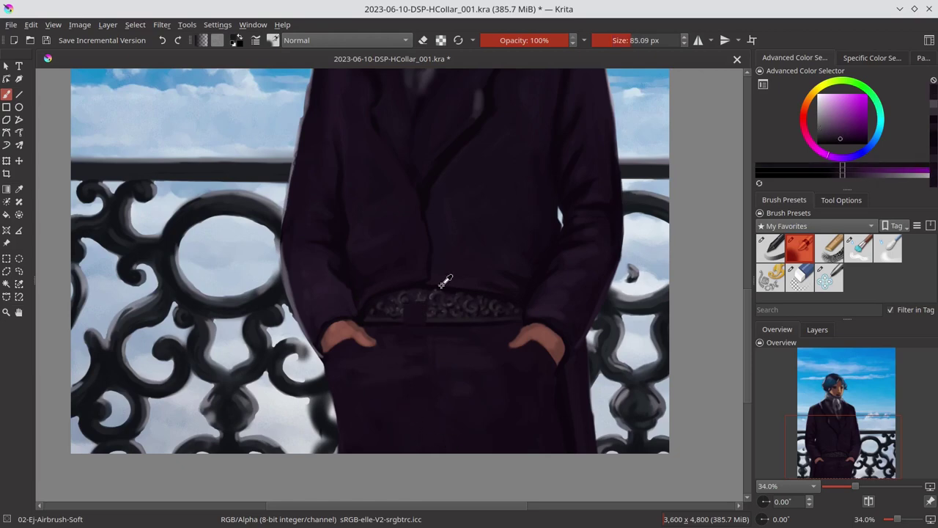
pyautogui.keyDown('ctrl'); pyautogui.click(368, 296); pyautogui.keyUp('ctrl')
pyautogui.keyDown('ctrl'); pyautogui.click(368, 295); pyautogui.keyUp('ctrl')
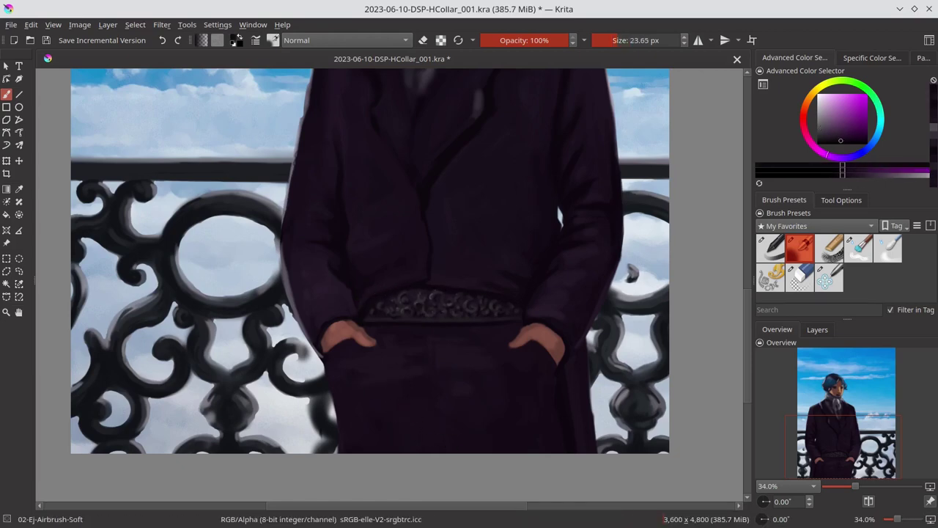
# Darken the lower coat, then add light violet-grey rims along the left leg and right coat edge.
pyautogui.keyDown('ctrl'); pyautogui.click(422, 392); pyautogui.keyUp('ctrl')
pyautogui.moveTo(440, 334)
pyautogui.mouseDown()
pyautogui.moveTo(457, 437)
pyautogui.moveTo(566, 415)
pyautogui.mouseUp()
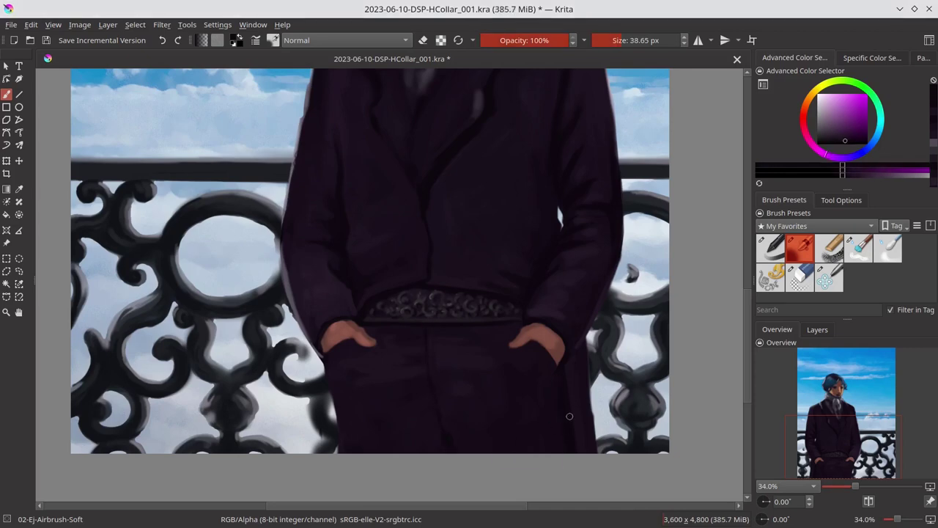
pyautogui.keyDown('ctrl'); pyautogui.click(569, 425); pyautogui.keyUp('ctrl')
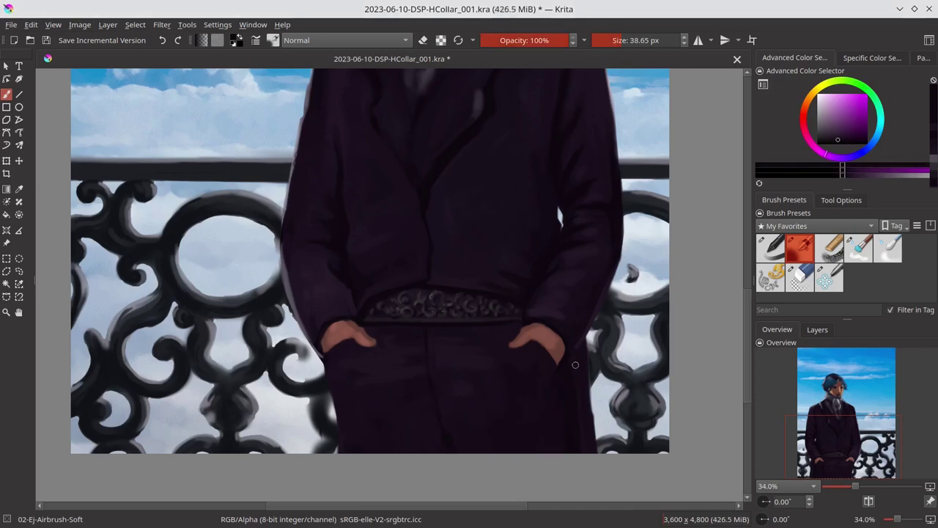
pyautogui.keyDown('ctrl'); pyautogui.click(299, 280); pyautogui.keyUp('ctrl')
pyautogui.moveTo(337, 368); pyautogui.dragTo(340, 451)
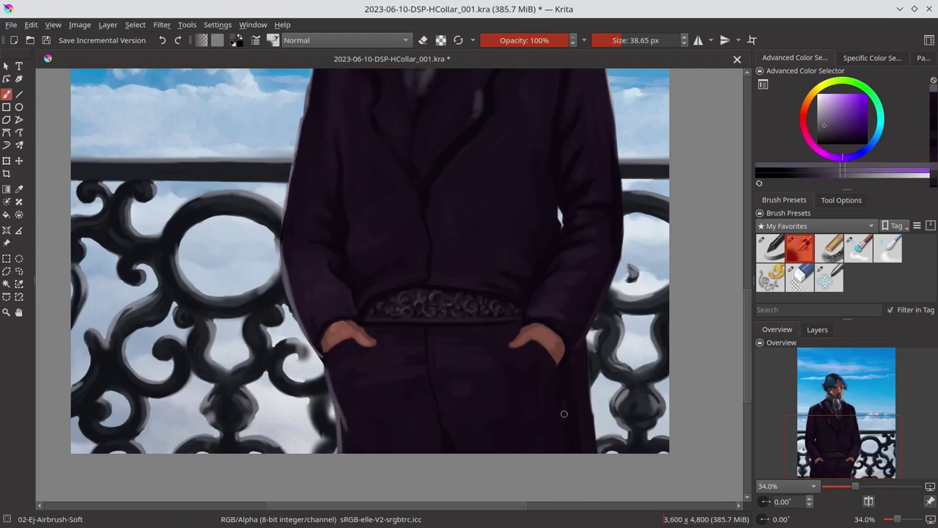
pyautogui.moveTo(565, 415); pyautogui.dragTo(566, 451)
pyautogui.moveTo(563, 387); pyautogui.dragTo(564, 450)
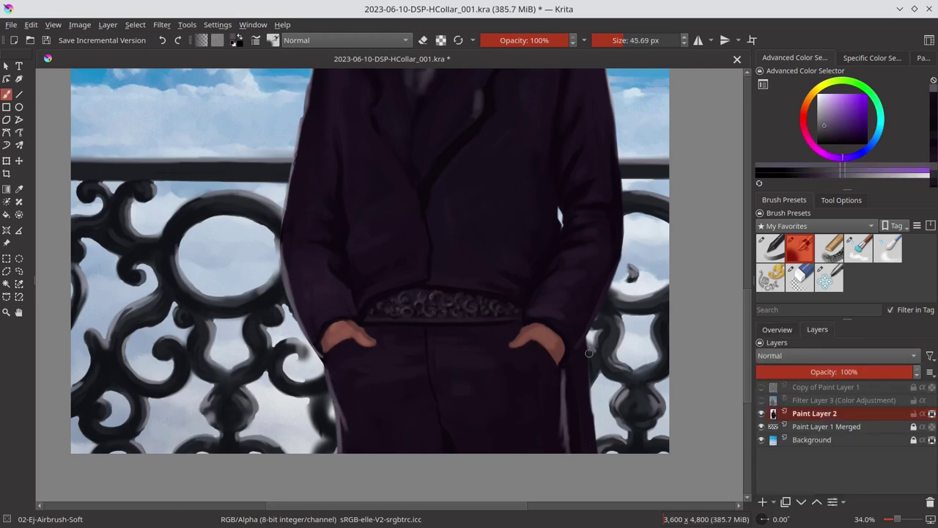
pyautogui.moveTo(586, 345); pyautogui.dragTo(589, 451)
# Check the Layers docker and sample dark colours from the trousers.
pyautogui.keyDown('ctrl'); pyautogui.click(582, 421); pyautogui.keyUp('ctrl')
pyautogui.click(777, 329)
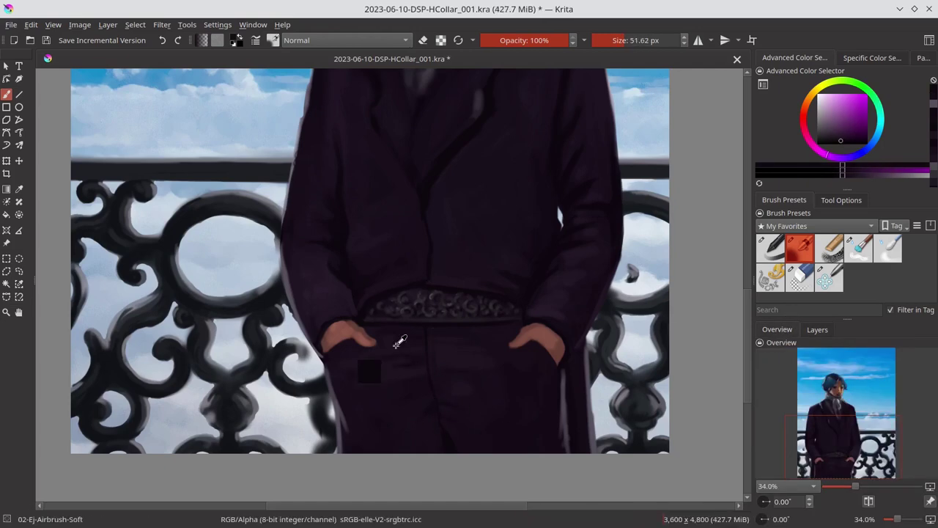
pyautogui.moveTo(370, 371); pyautogui.dragTo(400, 337)
pyautogui.keyDown('ctrl'); pyautogui.click(404, 334); pyautogui.keyUp('ctrl')
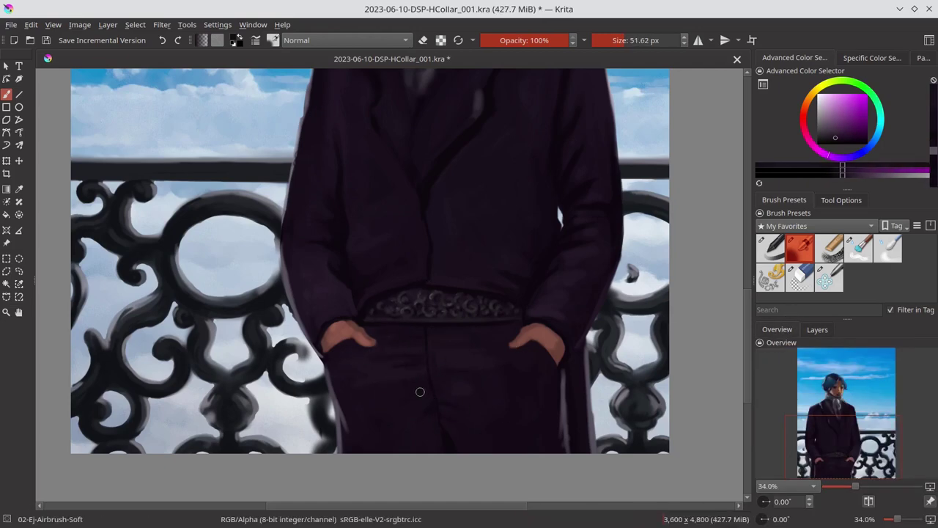
pyautogui.keyDown('ctrl'); pyautogui.click(382, 437); pyautogui.keyUp('ctrl')
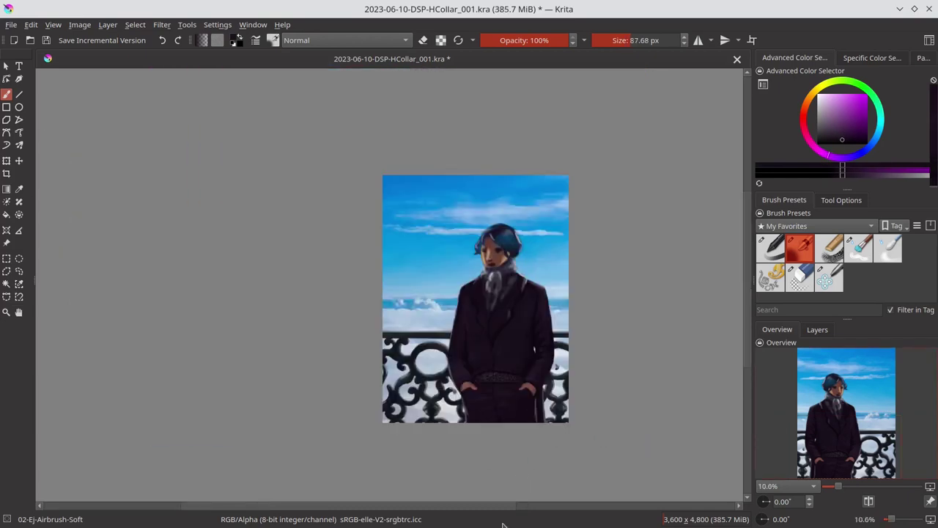
# Save the painting, then zoom in on the belt and paint over its dark patch.
pyautogui.hotkey('ctrl', 's')
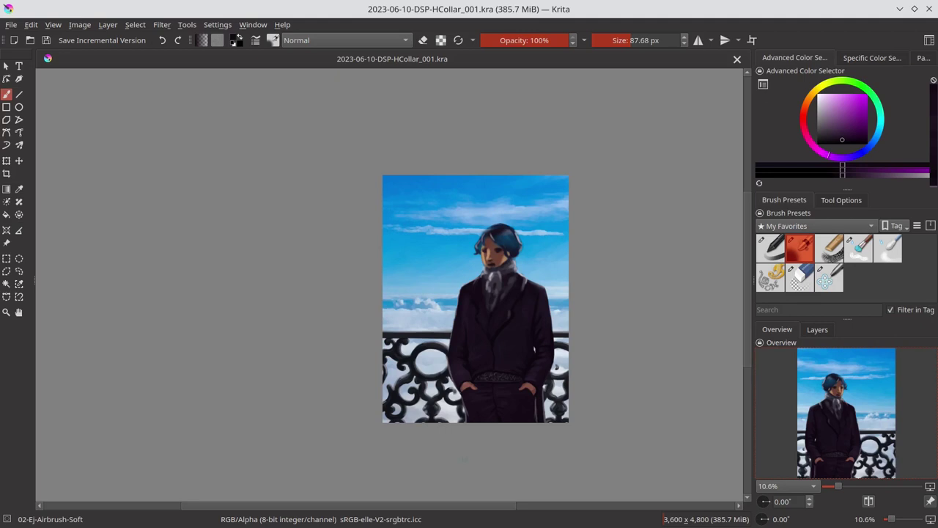
pyautogui.moveTo(502, 368)
pyautogui.mouseDown()
pyautogui.moveTo(502, 344)
pyautogui.moveTo(459, 310)
pyautogui.moveTo(492, 366)
pyautogui.mouseUp()
pyautogui.keyDown('ctrl'); pyautogui.click(487, 353); pyautogui.keyUp('ctrl')
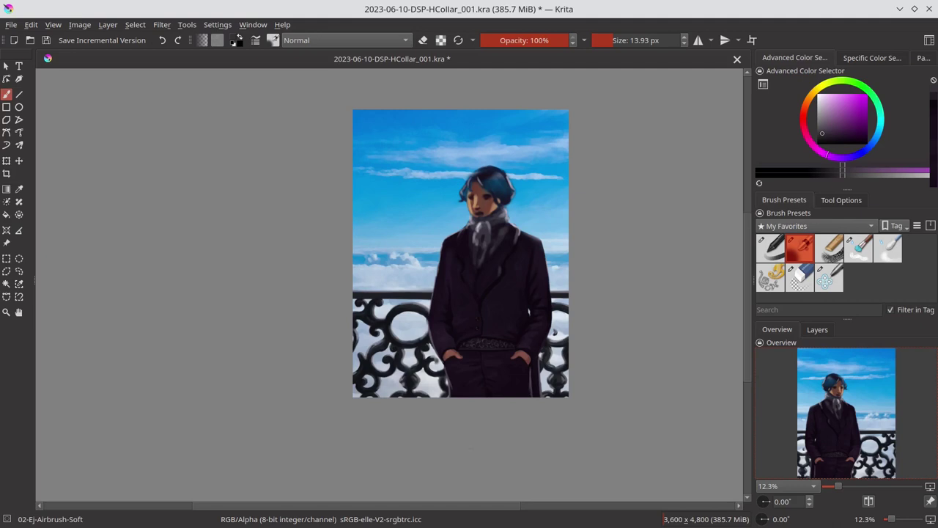
# Select Paint Layer 1 Merged, save, and zoom in on the railing beside the coat.
pyautogui.click(817, 329)
pyautogui.click(814, 427)
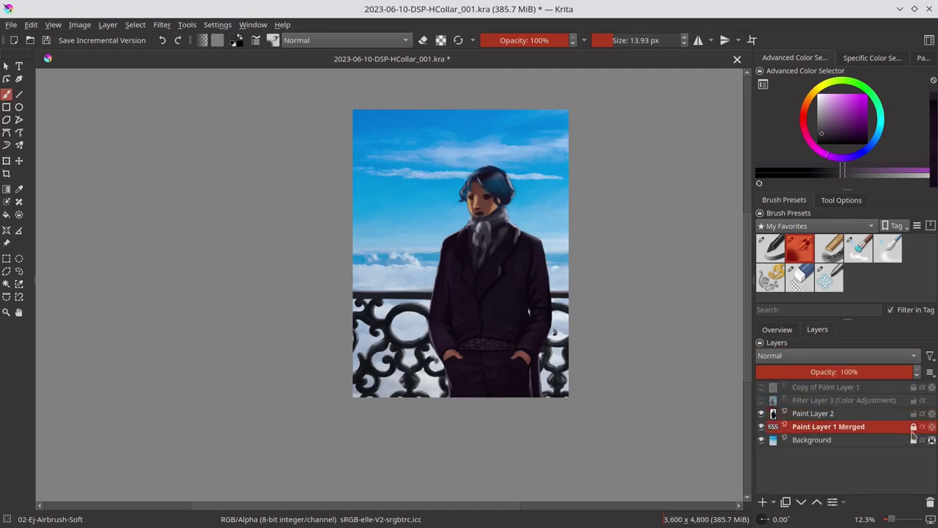
pyautogui.hotkey('ctrl', 's')
pyautogui.moveTo(418, 376); pyautogui.dragTo(418, 330)
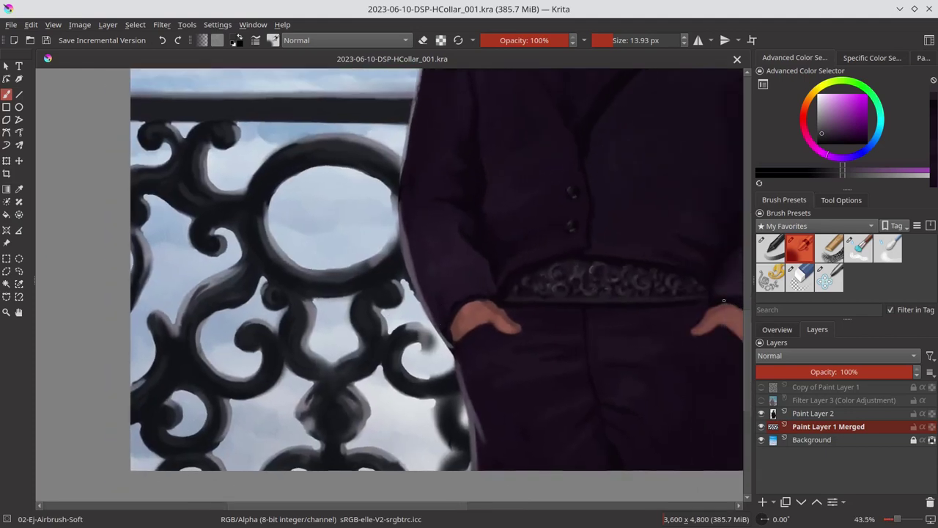
# Darken the railing ring's right edge and bottom, its right curl, and its lower-right edge.
pyautogui.press('/')
pyautogui.press('/')
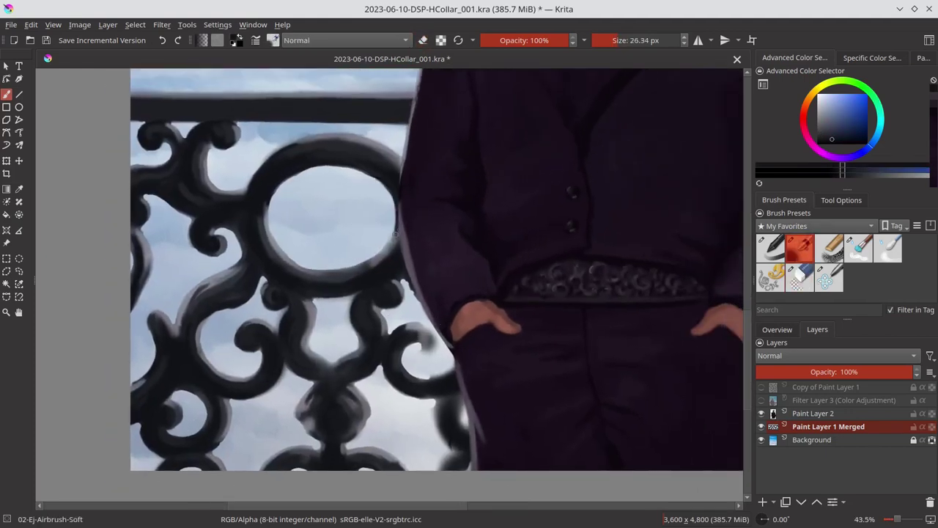
pyautogui.moveTo(388, 183)
pyautogui.mouseDown()
pyautogui.moveTo(352, 273)
pyautogui.moveTo(418, 301)
pyautogui.mouseUp()
pyautogui.keyDown('ctrl'); pyautogui.click(343, 276); pyautogui.keyUp('ctrl')
pyautogui.moveTo(409, 340)
pyautogui.mouseDown()
pyautogui.moveTo(422, 326)
pyautogui.moveTo(409, 346)
pyautogui.mouseUp()
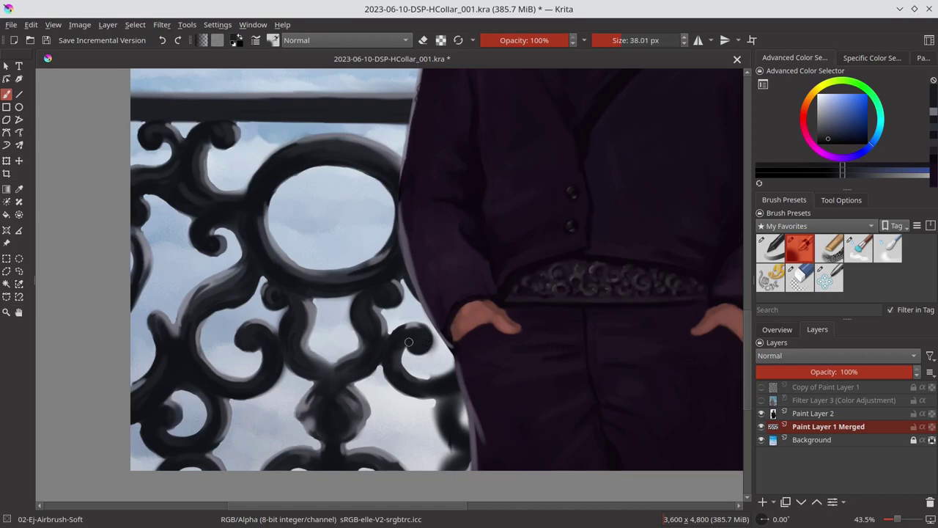
pyautogui.press(']')
pyautogui.moveTo(438, 402); pyautogui.dragTo(452, 413)
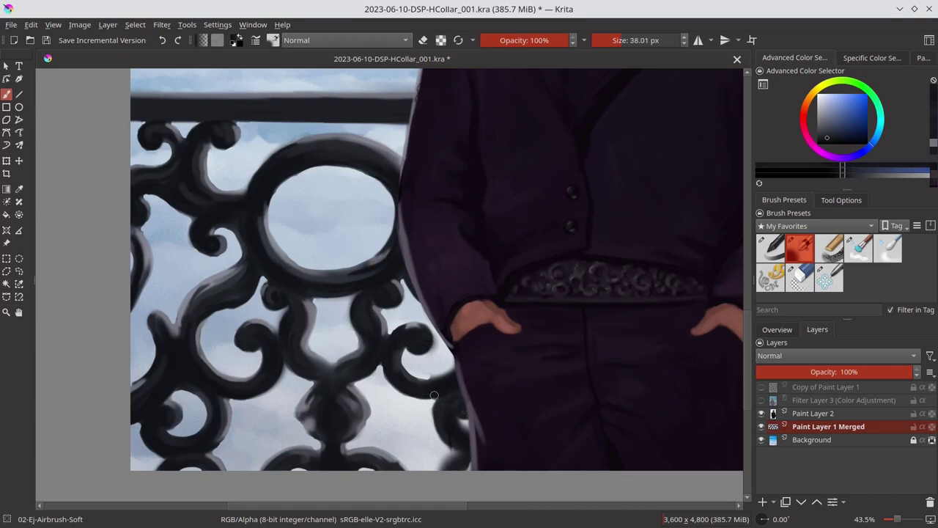
pyautogui.keyDown('ctrl'); pyautogui.click(432, 403); pyautogui.keyUp('ctrl')
pyautogui.keyDown('ctrl'); pyautogui.click(442, 416); pyautogui.keyUp('ctrl')
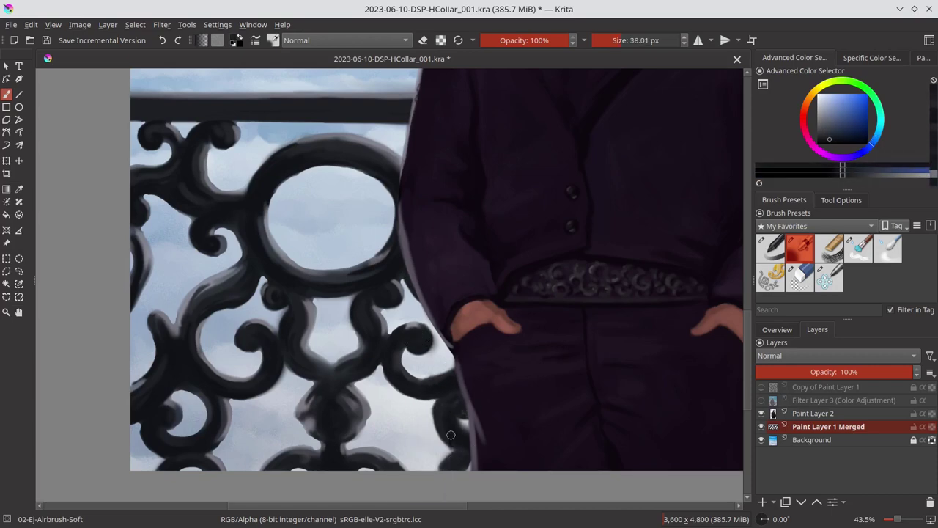
# Tidy the railing with a smaller eraser on Paint Layer 1 Merged, then return to the soft airbrush.
pyautogui.click(799, 277)
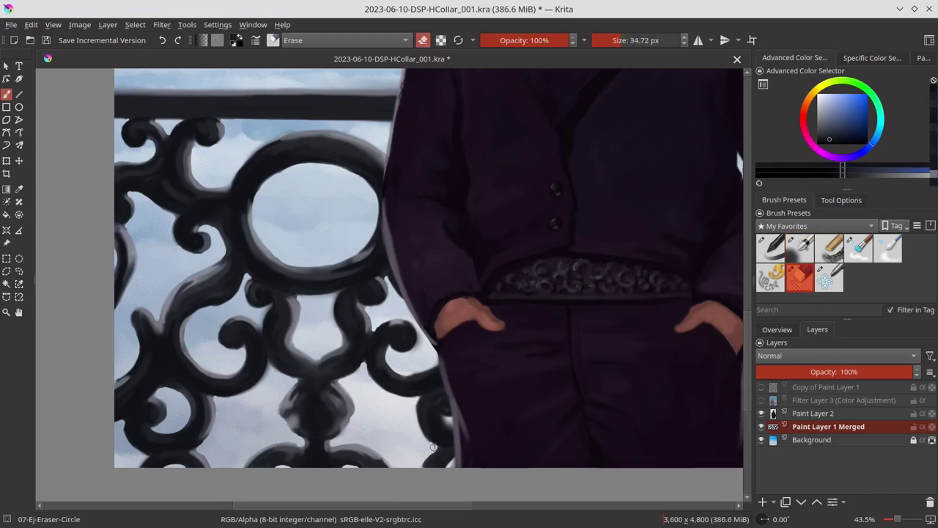
pyautogui.click(794, 415)
pyautogui.click(814, 426)
pyautogui.press('[')
pyautogui.press('[')
pyautogui.hscroll(5, 619, 361)
pyautogui.press('[')
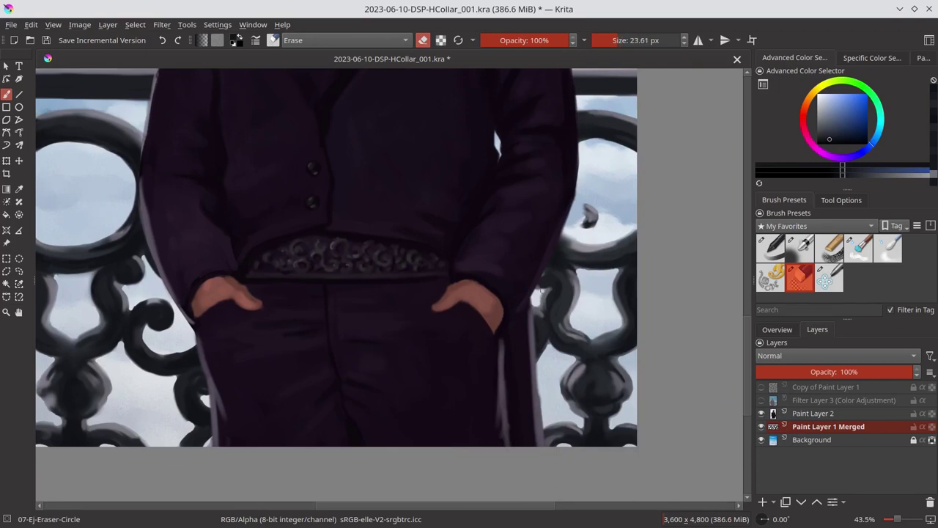
pyautogui.click(799, 248)
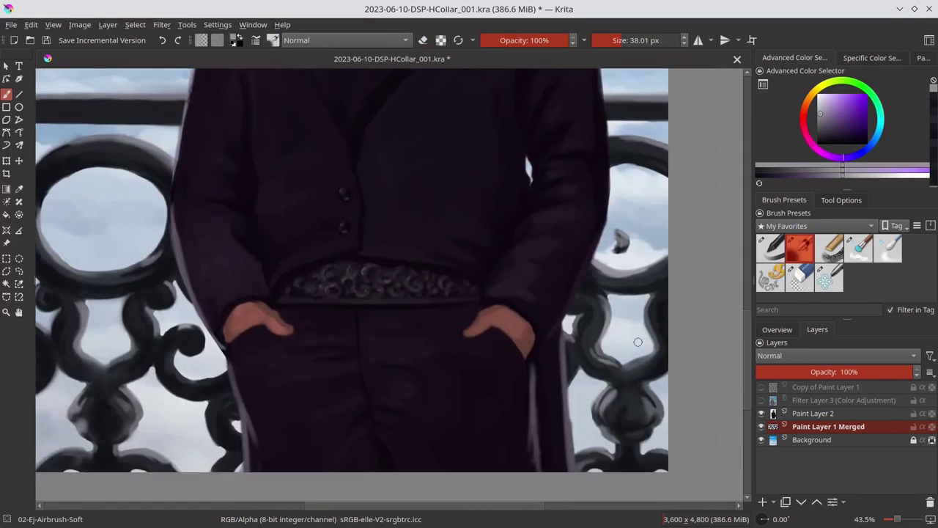
pyautogui.click(814, 413)
pyautogui.click(829, 427)
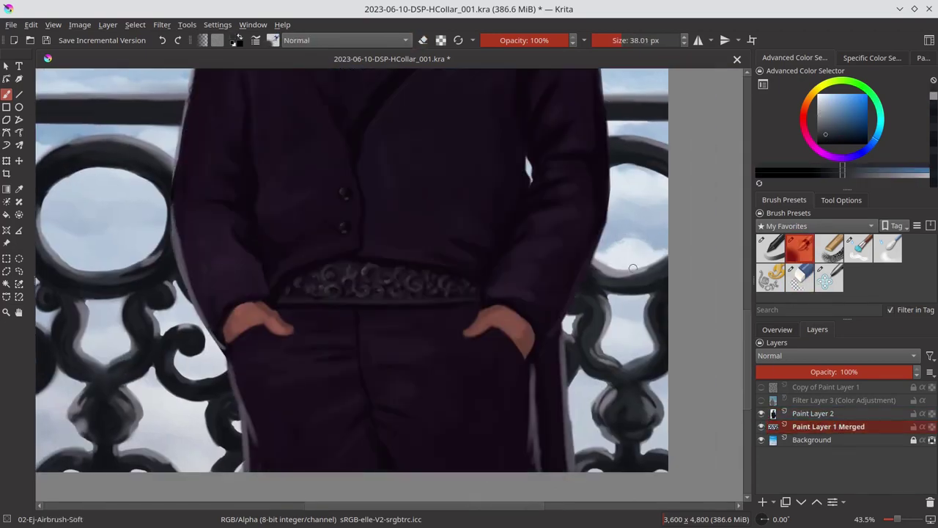
pyautogui.press('[')
pyautogui.press('[')
pyautogui.press('[')
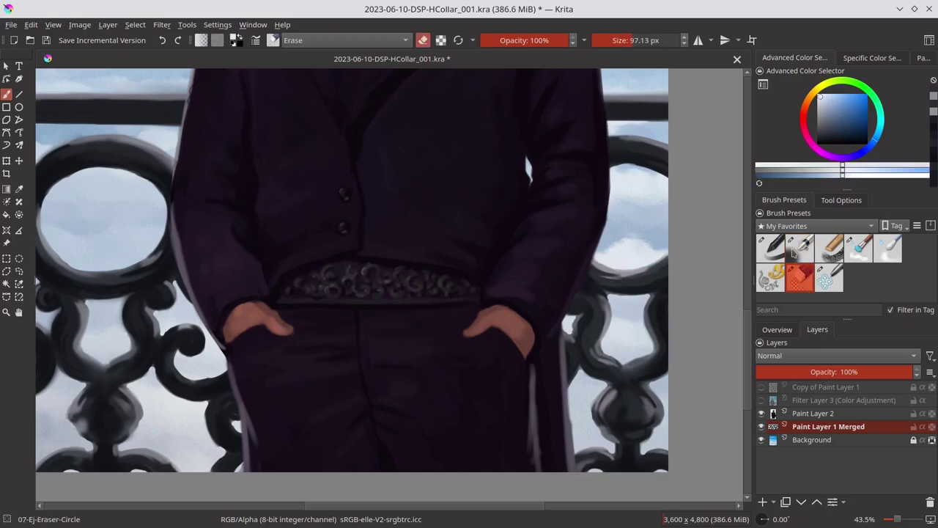
pyautogui.hscroll(-5, 350, 329)
pyautogui.scroll(-2, 350, 329)
# Lighten the ironwork's right edge with blue-grey and lighter tone strokes.
pyautogui.keyDown('ctrl'); pyautogui.click(359, 260); pyautogui.keyUp('ctrl')
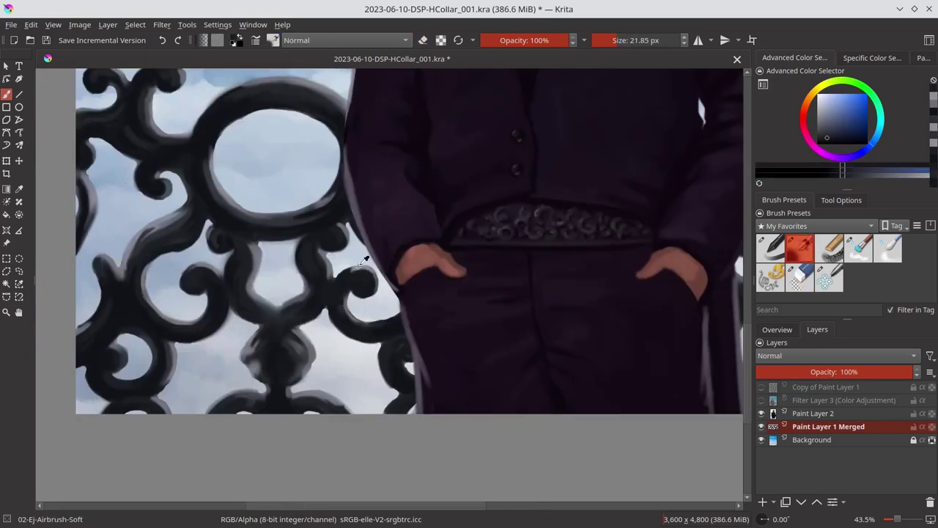
pyautogui.keyDown('ctrl'); pyautogui.click(381, 345); pyautogui.keyUp('ctrl')
pyautogui.moveTo(381, 345); pyautogui.dragTo(385, 370)
pyautogui.moveTo(396, 409); pyautogui.dragTo(407, 367)
pyautogui.keyDown('ctrl'); pyautogui.click(401, 341); pyautogui.keyUp('ctrl')
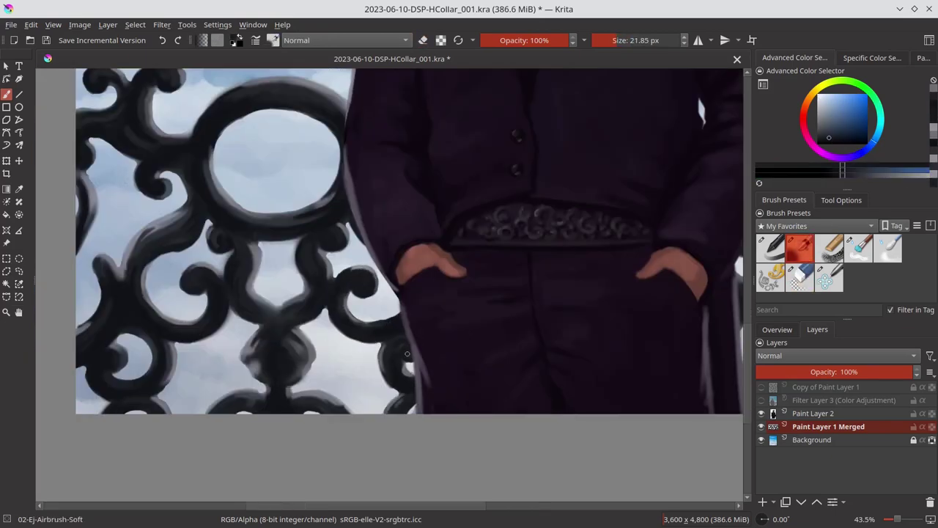
pyautogui.keyDown('ctrl'); pyautogui.click(401, 341); pyautogui.keyUp('ctrl')
pyautogui.scroll(-5, 401, 341)
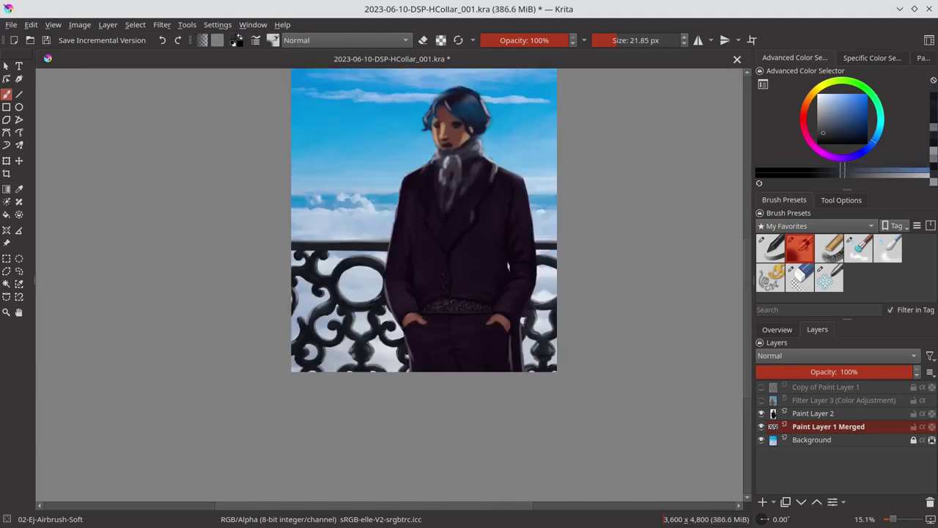
# Turn on Filter Layer 3, select Paint Layer 2, save, and mirror the view to check composition.
pyautogui.click(813, 413)
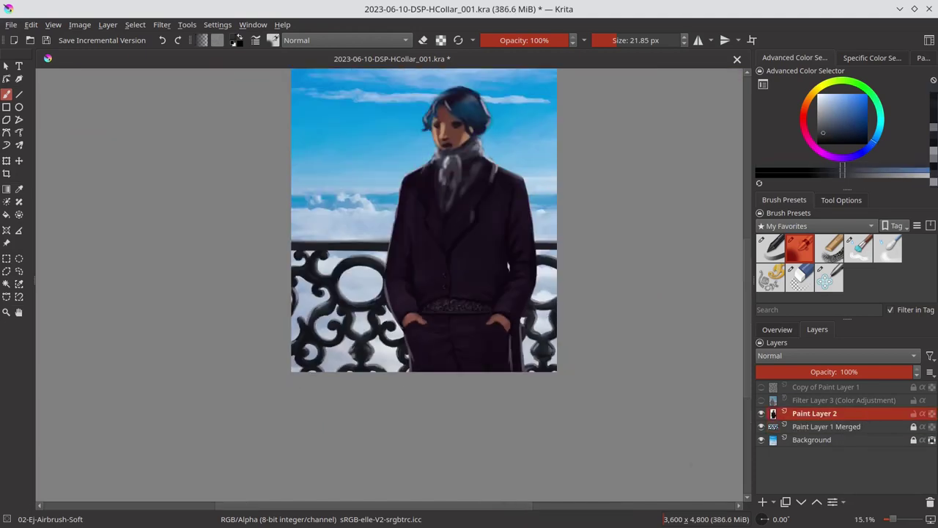
pyautogui.click(761, 400)
pyautogui.press('-')
pyautogui.hotkey('ctrl', 's')
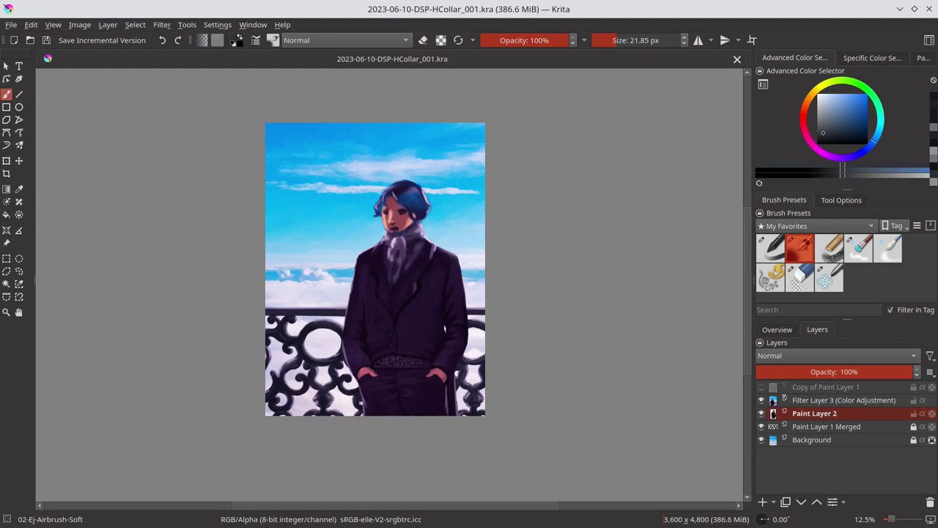
pyautogui.click(777, 329)
pyautogui.press('m')
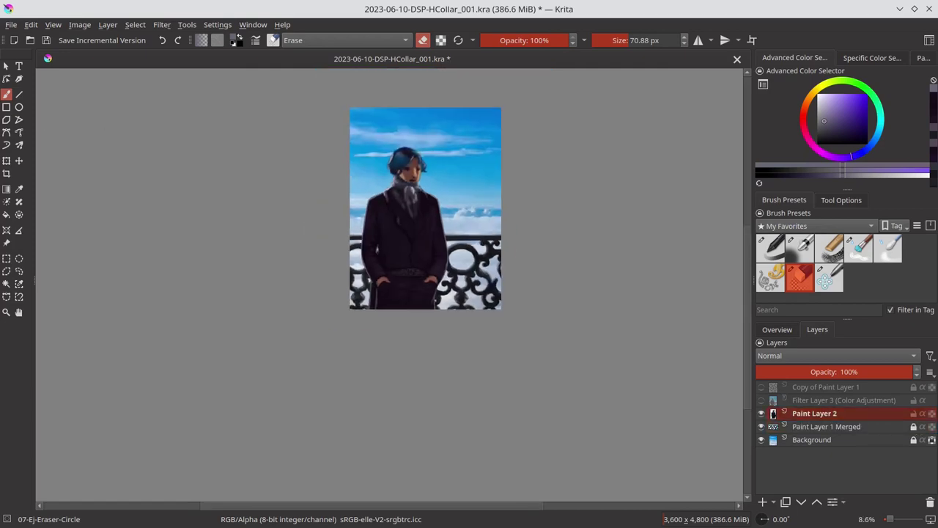
pyautogui.hotkey('ctrl', 's')
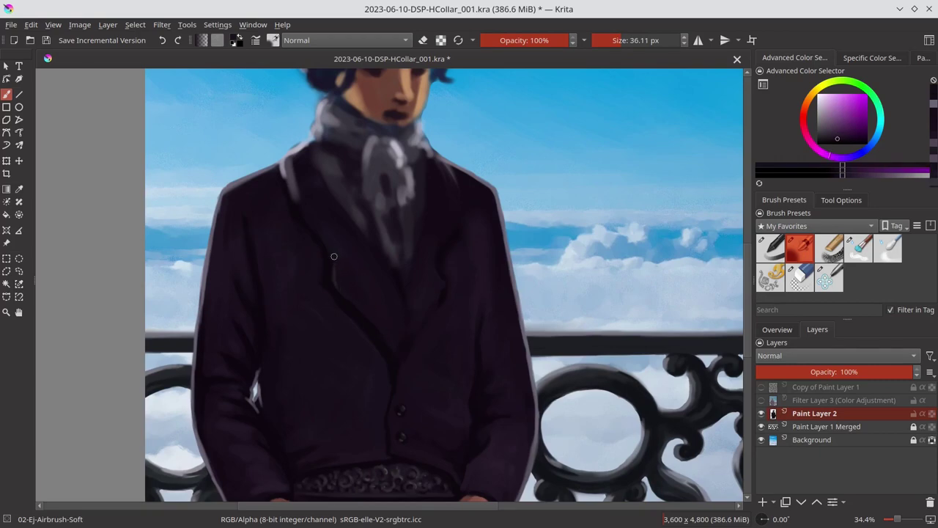
# Soften the lapel shading around the V-neck using sampled coat purples.
pyautogui.keyDown('ctrl'); pyautogui.click(418, 283); pyautogui.keyUp('ctrl')
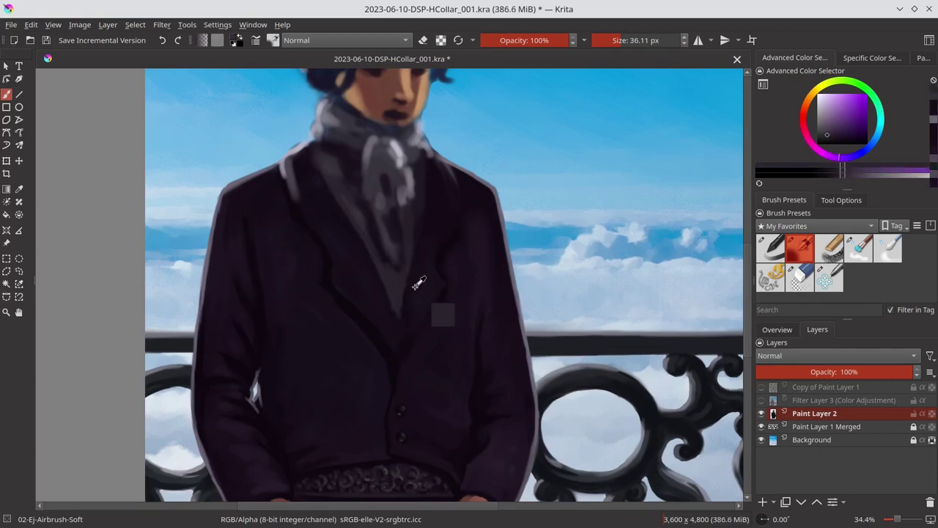
pyautogui.moveTo(417, 283); pyautogui.dragTo(414, 295)
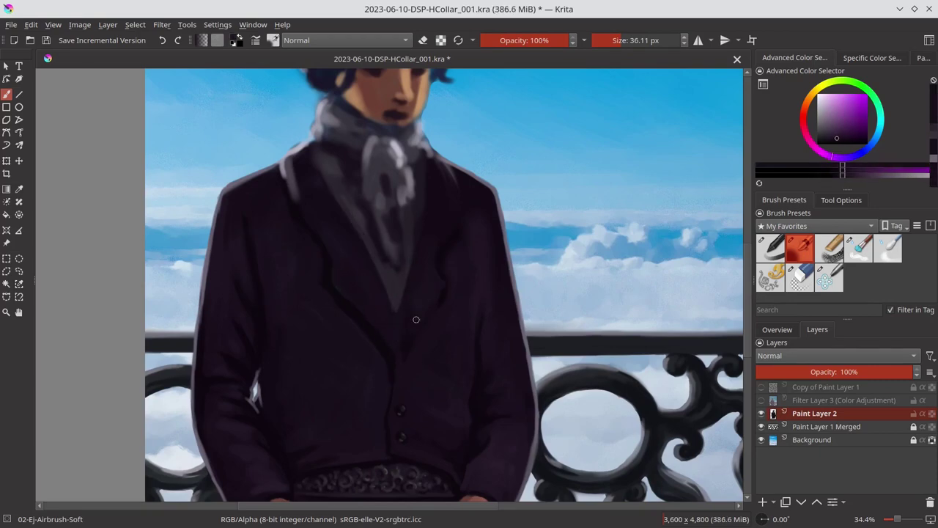
pyautogui.keyDown('ctrl'); pyautogui.click(442, 280); pyautogui.keyUp('ctrl')
pyautogui.moveTo(442, 280); pyautogui.dragTo(433, 167)
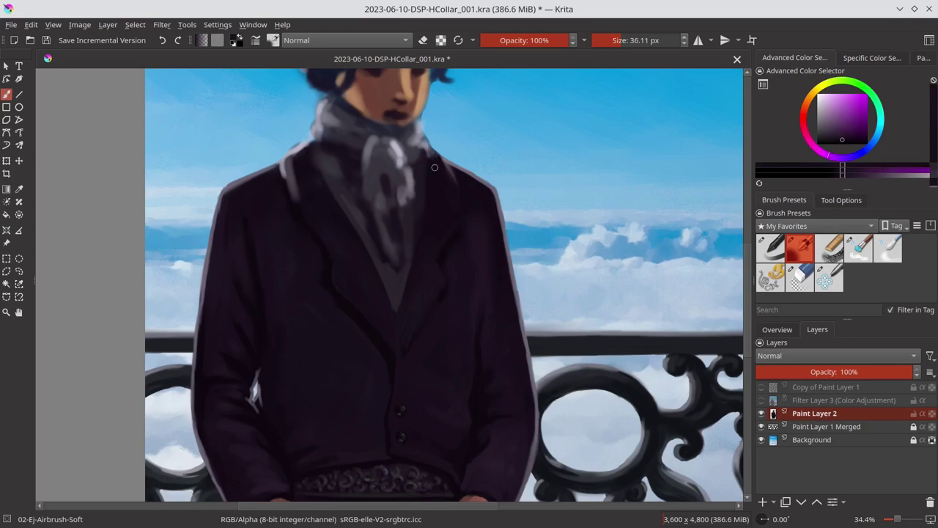
pyautogui.keyDown('ctrl'); pyautogui.click(436, 147); pyautogui.keyUp('ctrl')
pyautogui.keyDown('ctrl'); pyautogui.click(395, 312); pyautogui.keyUp('ctrl')
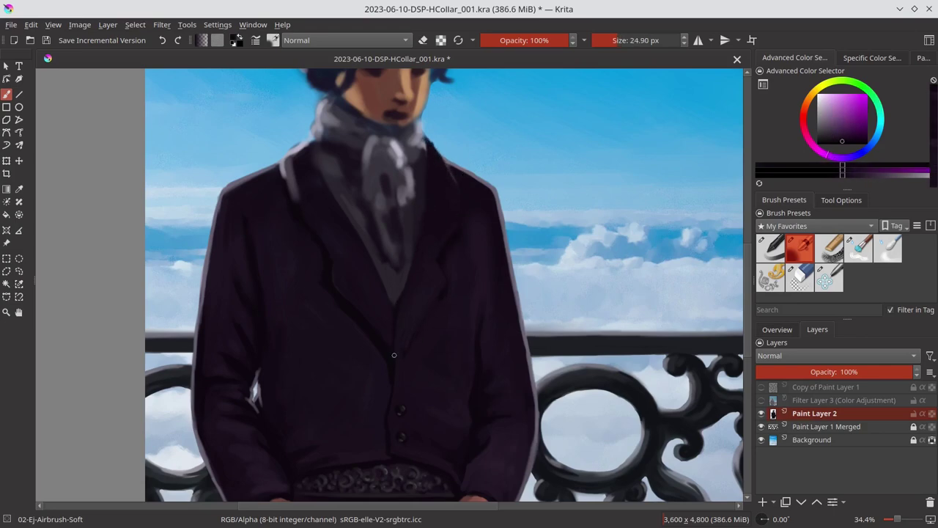
pyautogui.keyDown('ctrl'); pyautogui.click(370, 325); pyautogui.keyUp('ctrl')
pyautogui.scroll(-3, 387, 374)
pyautogui.scroll(4, 454, 293)
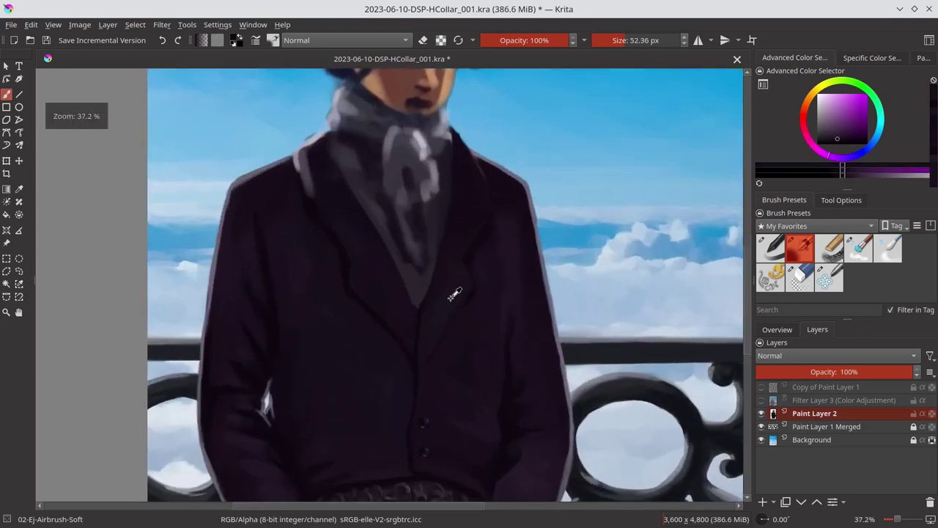
pyautogui.keyDown('ctrl'); pyautogui.click(469, 355); pyautogui.keyUp('ctrl')
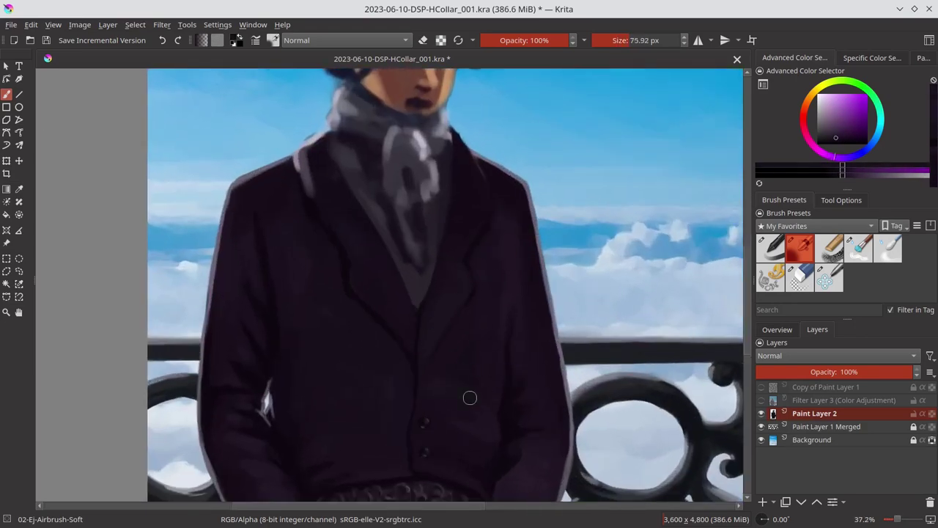
pyautogui.keyDown('ctrl'); pyautogui.click(399, 393); pyautogui.keyUp('ctrl')
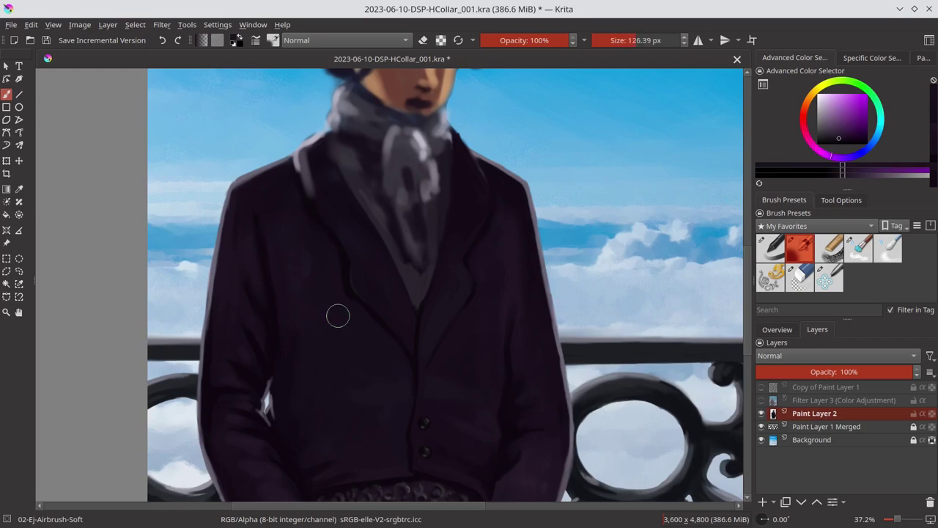
pyautogui.keyDown('ctrl'); pyautogui.click(300, 227); pyautogui.keyUp('ctrl')
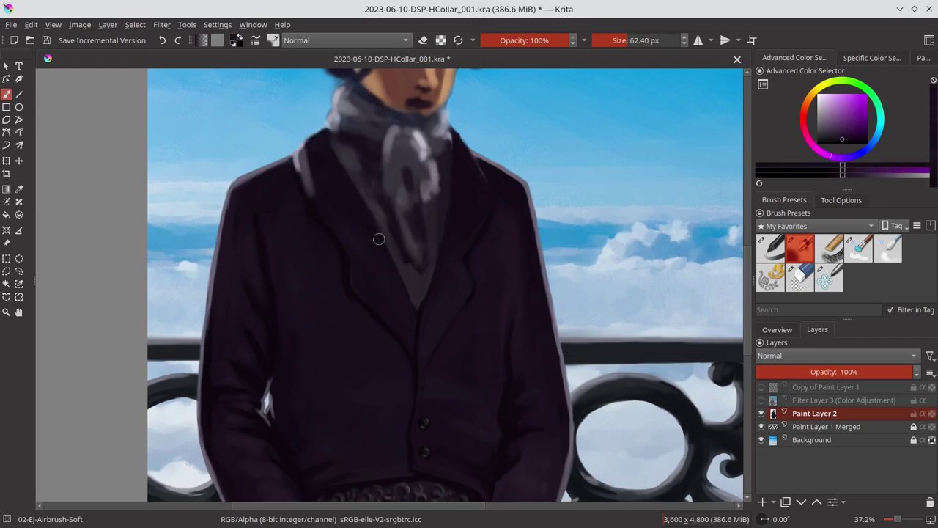
# Save, then repaint the coat's collar edge at the left shoulder.
pyautogui.keyDown('ctrl'); pyautogui.click(459, 202); pyautogui.keyUp('ctrl')
pyautogui.hotkey('ctrl', 's')
pyautogui.click(792, 333)
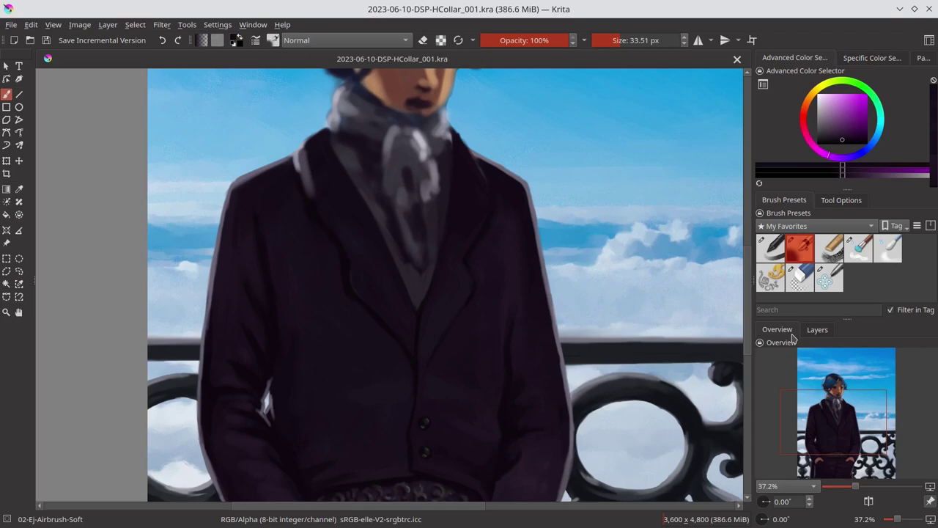
pyautogui.moveTo(460, 146); pyautogui.dragTo(453, 131)
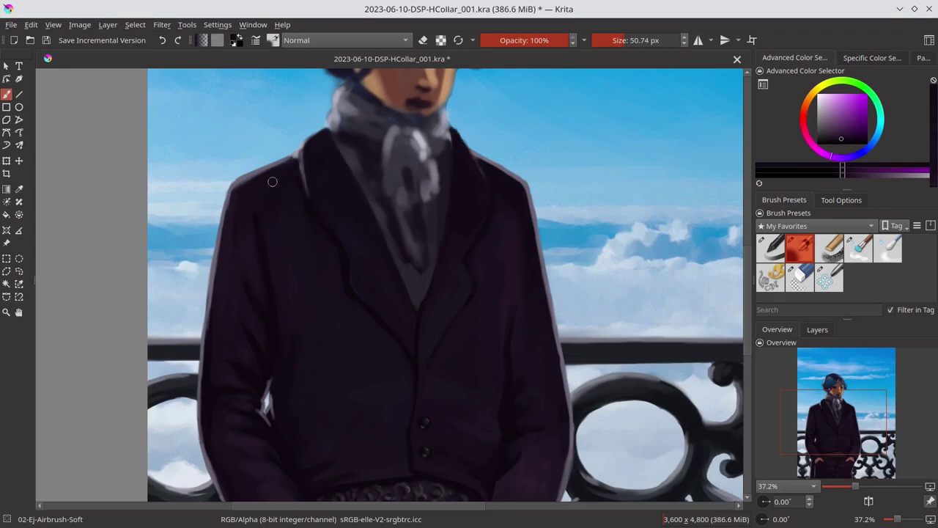
pyautogui.scroll(-5, 308, 147)
pyautogui.scroll(5, 371, 173)
pyautogui.moveTo(371, 173); pyautogui.dragTo(376, 227)
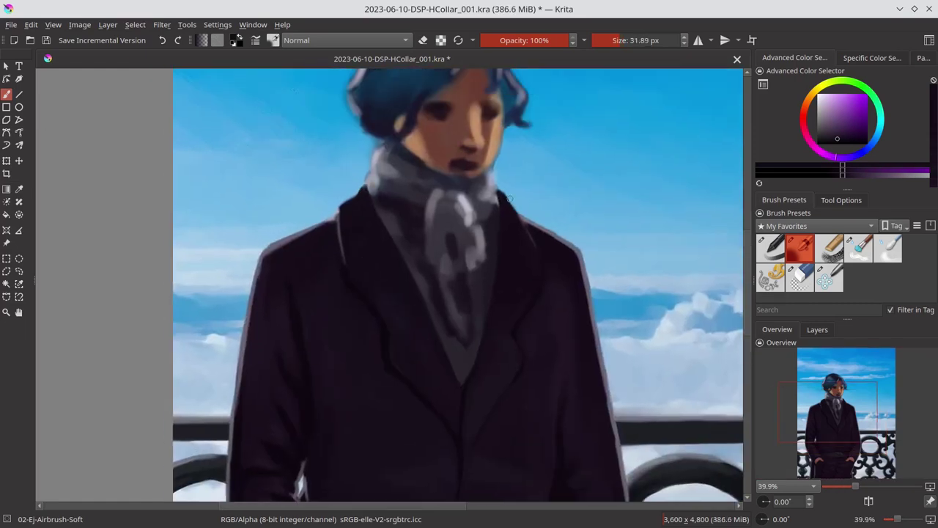
pyautogui.keyDown('ctrl'); pyautogui.click(349, 302); pyautogui.keyUp('ctrl')
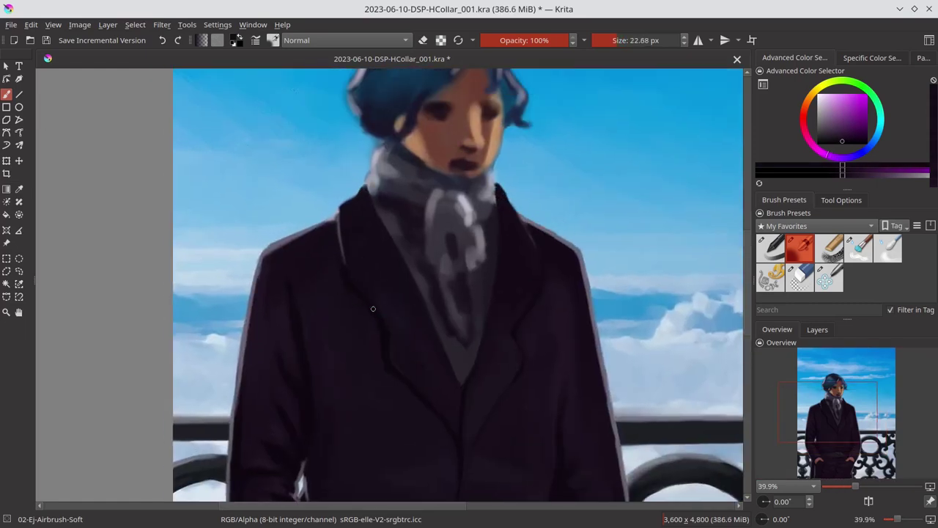
pyautogui.scroll(-5, 397, 276)
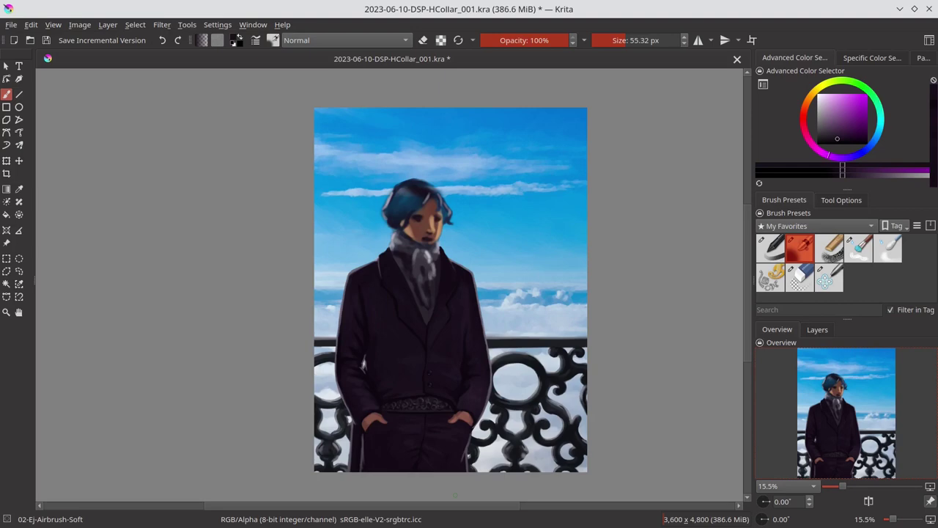
# Save, then darken the blue hair and its right-side highlights with navy strokes.
pyautogui.scroll(5, 396, 220)
pyautogui.scroll(-2, 419, 216)
pyautogui.hotkey('ctrl', 's')
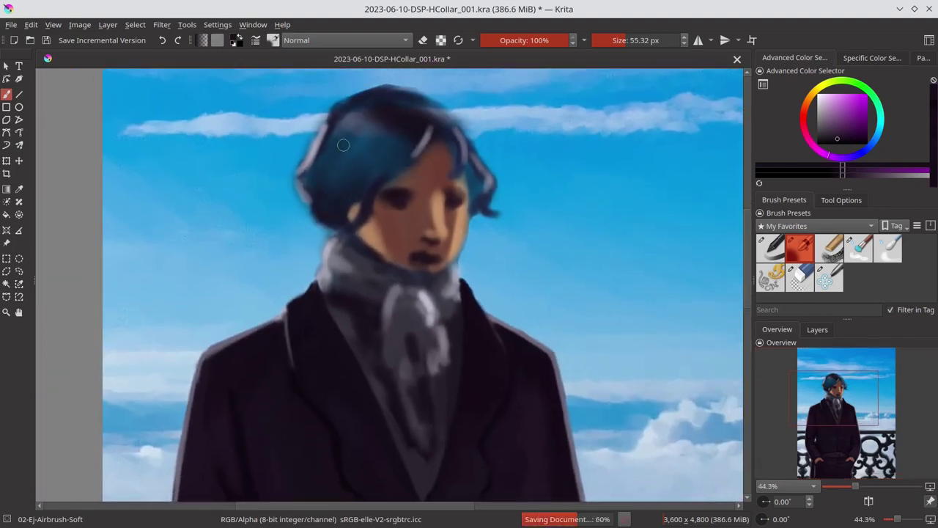
pyautogui.keyDown('ctrl'); pyautogui.click(343, 146); pyautogui.keyUp('ctrl')
pyautogui.moveTo(343, 145)
pyautogui.mouseDown()
pyautogui.moveTo(356, 101)
pyautogui.moveTo(356, 182)
pyautogui.moveTo(472, 176)
pyautogui.moveTo(482, 209)
pyautogui.mouseUp()
pyautogui.keyDown('ctrl'); pyautogui.click(344, 311); pyautogui.keyUp('ctrl')
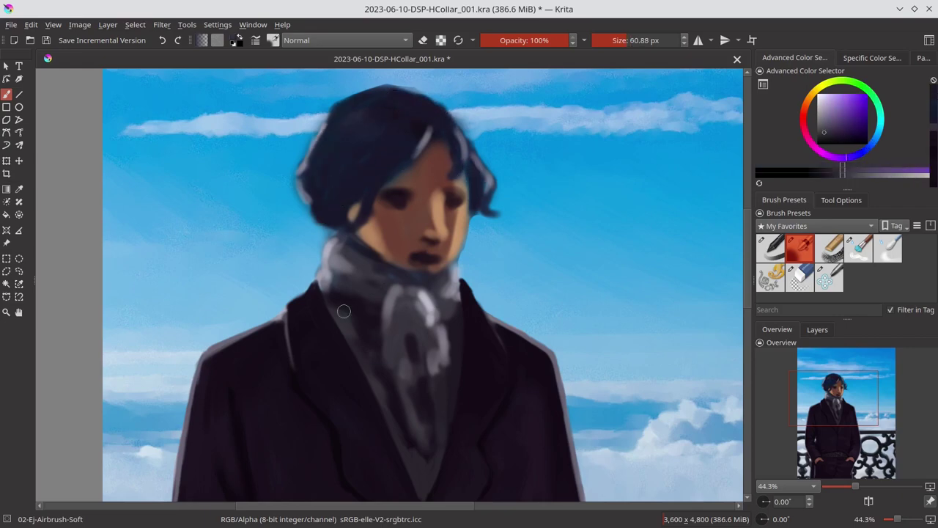
# Tidy the hair edge beside the face with a smaller brush, toggling the eraser.
pyautogui.keyDown('ctrl'); pyautogui.click(461, 233); pyautogui.keyUp('ctrl')
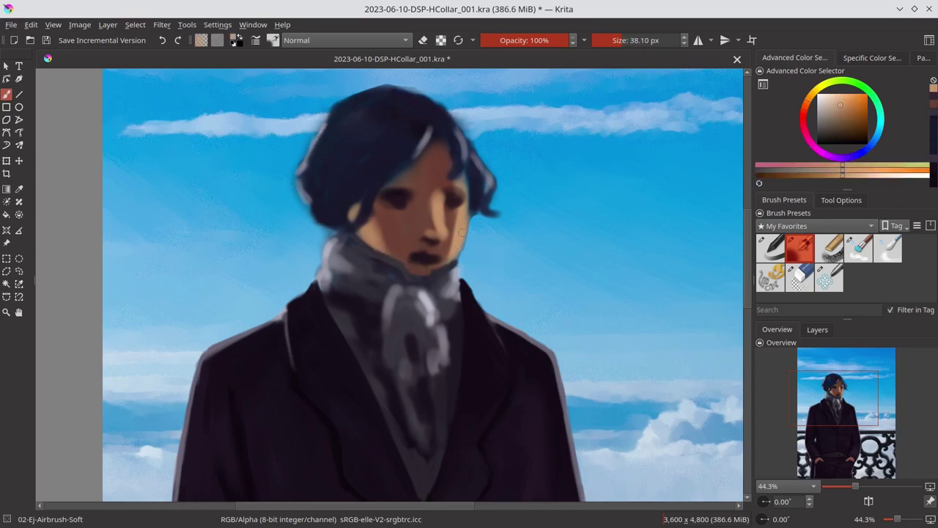
pyautogui.press('e')
pyautogui.press('e')
pyautogui.keyDown('ctrl'); pyautogui.click(359, 183); pyautogui.keyUp('ctrl')
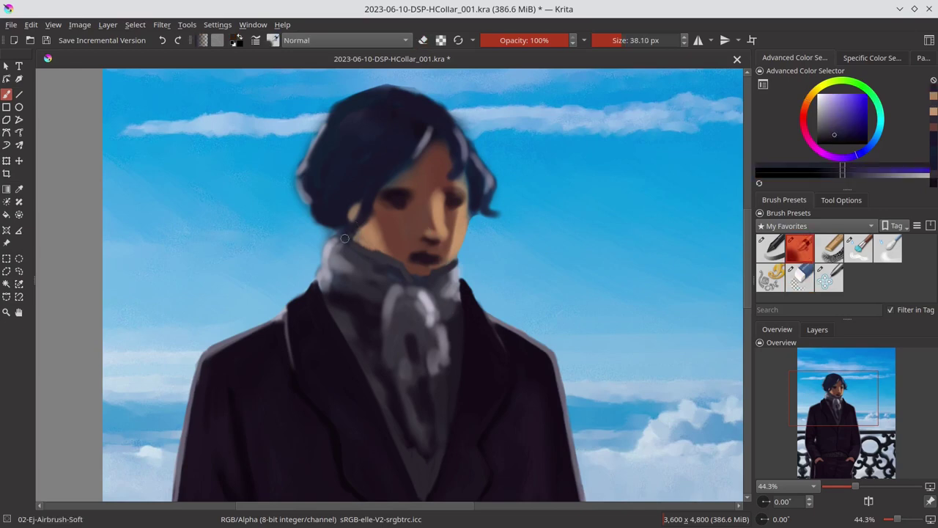
pyautogui.press('[')
pyautogui.press('[')
pyautogui.keyDown('ctrl'); pyautogui.click(304, 171); pyautogui.keyUp('ctrl')
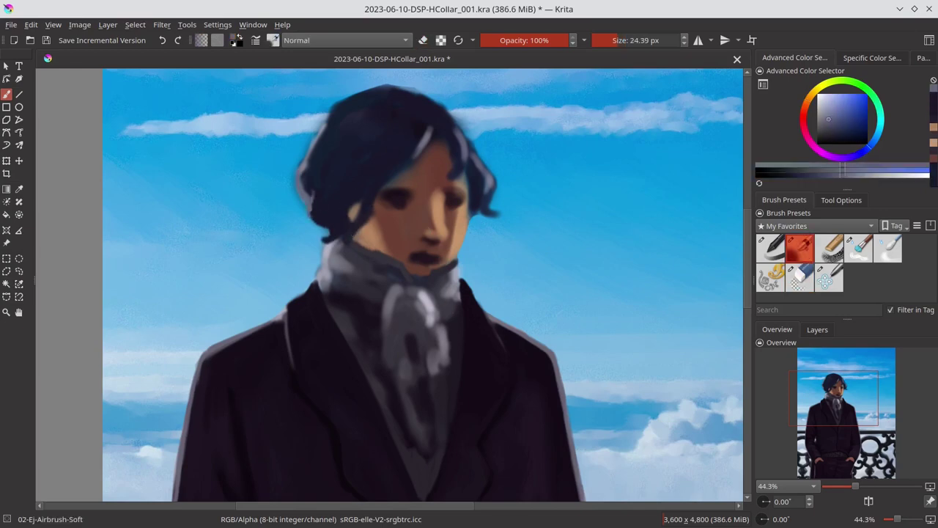
pyautogui.press('e')
pyautogui.scroll(-4, 297, 204)
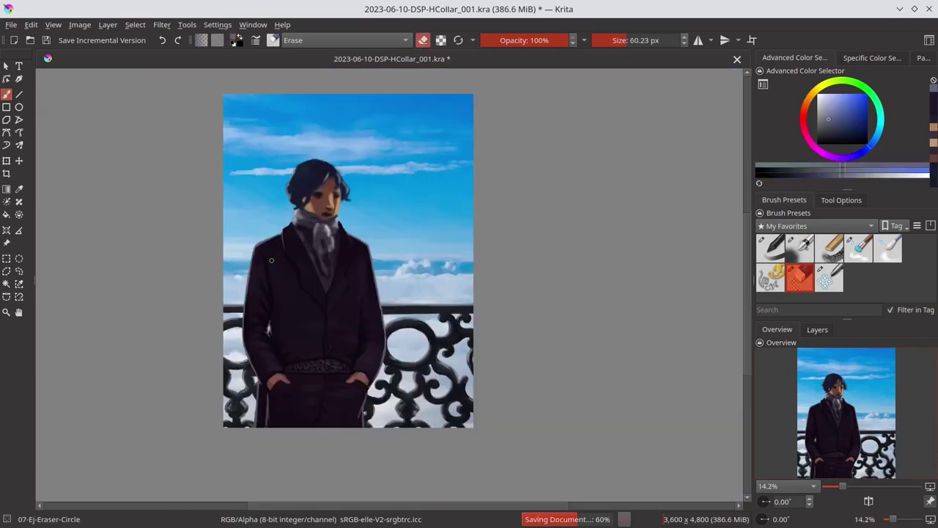
# Apply a 30.06 px Gaussian Blur to the Background layer.
pyautogui.click(817, 329)
pyautogui.click(870, 440)
pyautogui.click(162, 25)
pyautogui.click(359, 101)
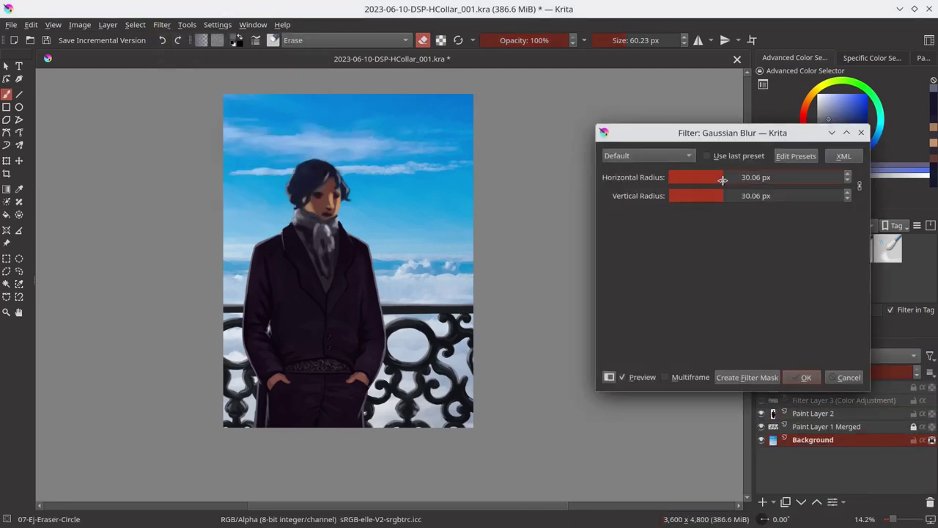
pyautogui.click(806, 376)
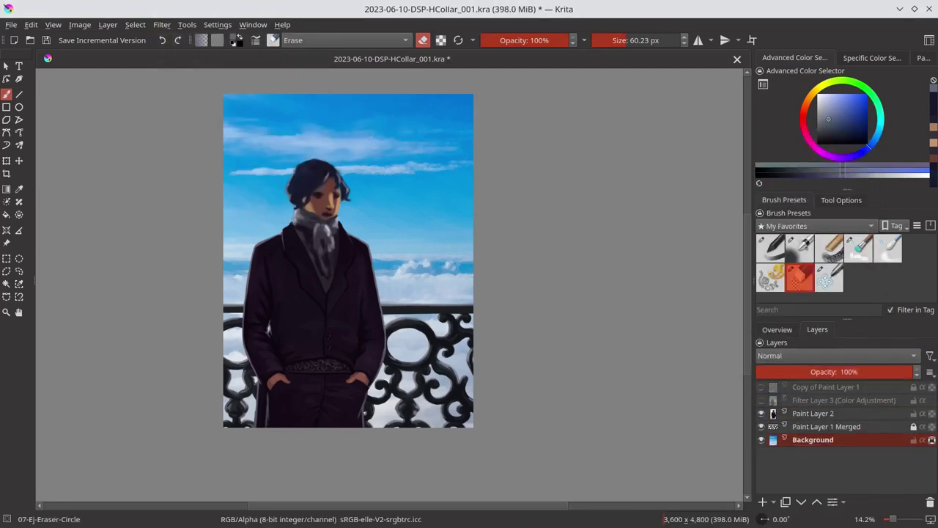
# Save incremental version 2023-06-10-DSP-HCollar_002.kra and reselect Paint Layer 2.
pyautogui.scroll(1, 306, 206)
pyautogui.click(102, 39)
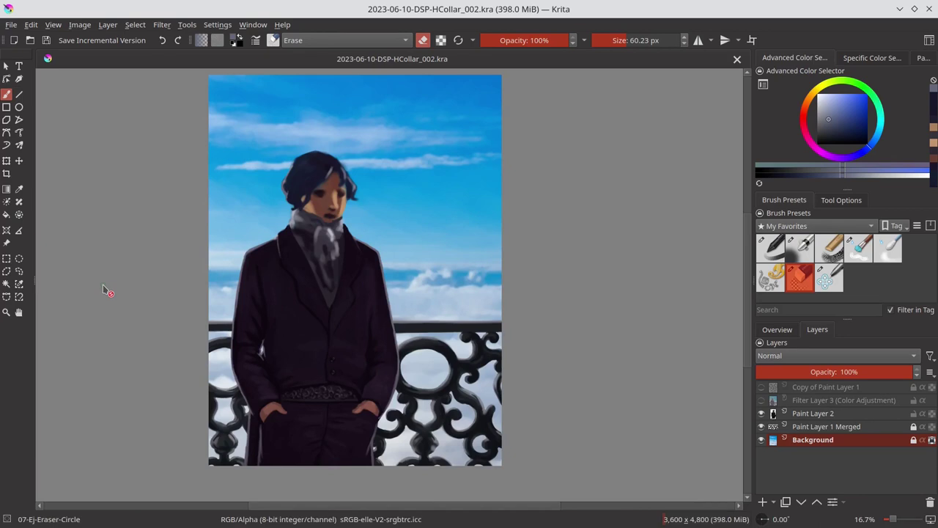
pyautogui.click(814, 414)
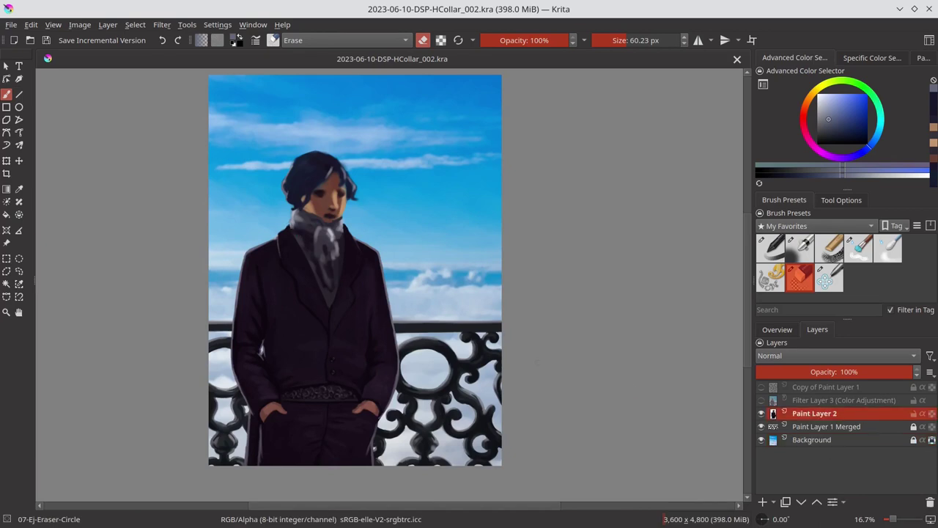
pyautogui.click(779, 330)
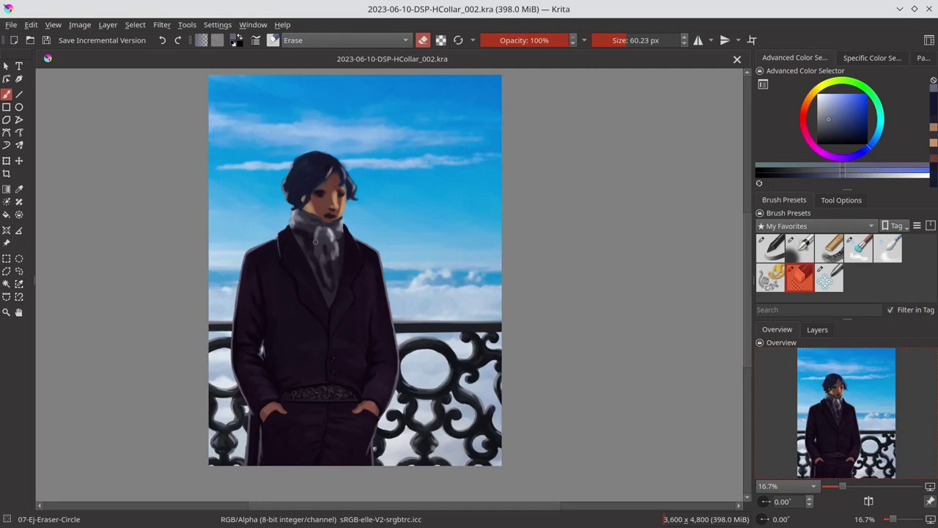
pyautogui.scroll(5, 315, 242)
# Sample face and collar tones, then paint a dark line along the collar edge with the soft airbrush.
pyautogui.keyDown('ctrl'); pyautogui.click(271, 221); pyautogui.keyUp('ctrl')
pyautogui.press('/')
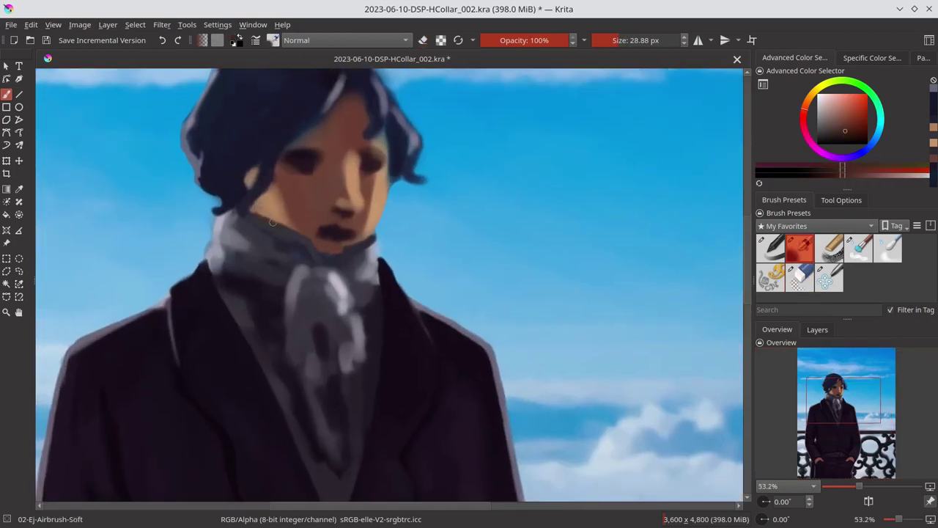
pyautogui.keyDown('ctrl'); pyautogui.click(313, 218); pyautogui.keyUp('ctrl')
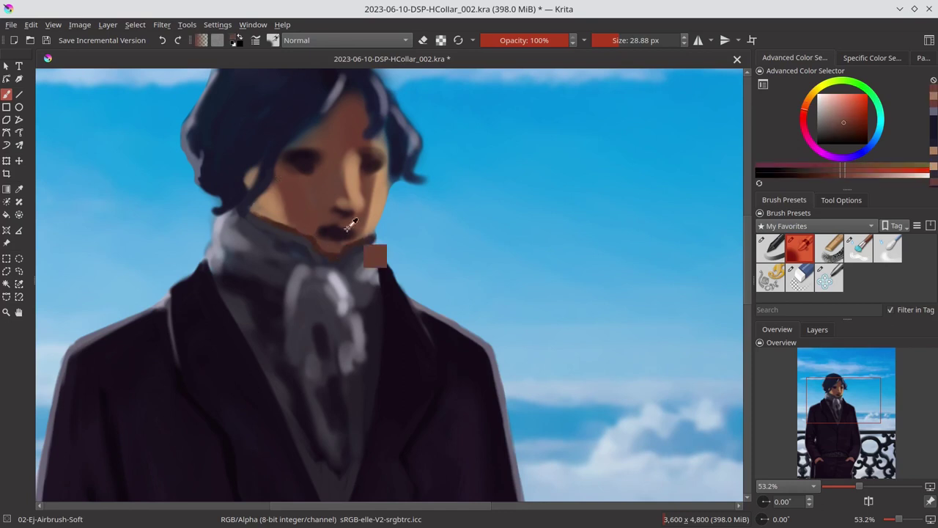
pyautogui.keyDown('ctrl'); pyautogui.click(252, 227); pyautogui.keyUp('ctrl')
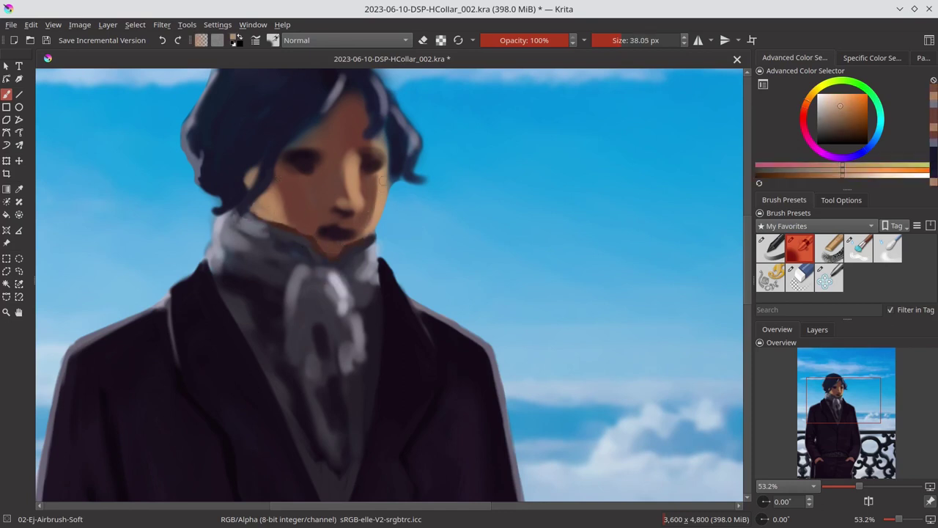
pyautogui.keyDown('ctrl'); pyautogui.click(253, 227); pyautogui.keyUp('ctrl')
pyautogui.keyDown('ctrl'); pyautogui.click(369, 244); pyautogui.keyUp('ctrl')
pyautogui.keyDown('ctrl'); pyautogui.click(291, 256); pyautogui.keyUp('ctrl')
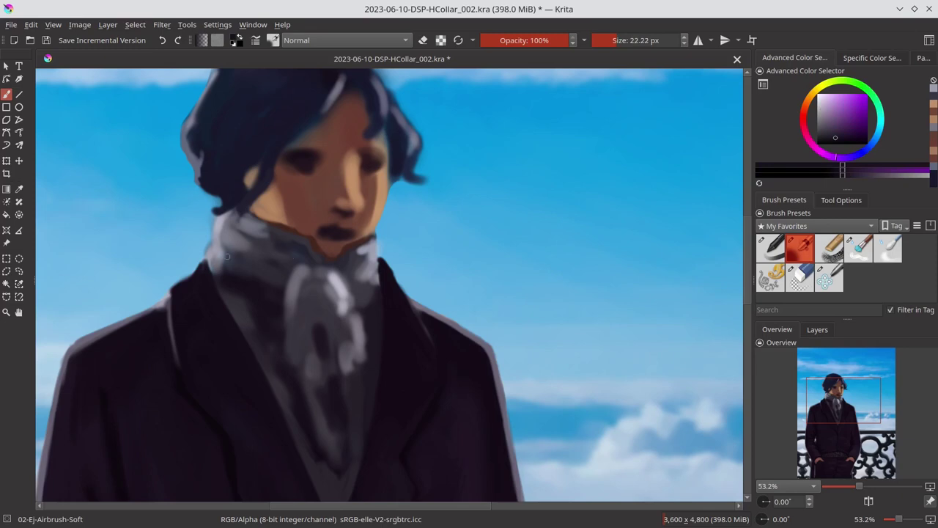
pyautogui.moveTo(231, 226); pyautogui.dragTo(290, 255)
# Sample collar and coat colours, then blend the collar's light patches smooth with the textured blending brush.
pyautogui.keyDown('ctrl'); pyautogui.click(289, 245); pyautogui.keyUp('ctrl')
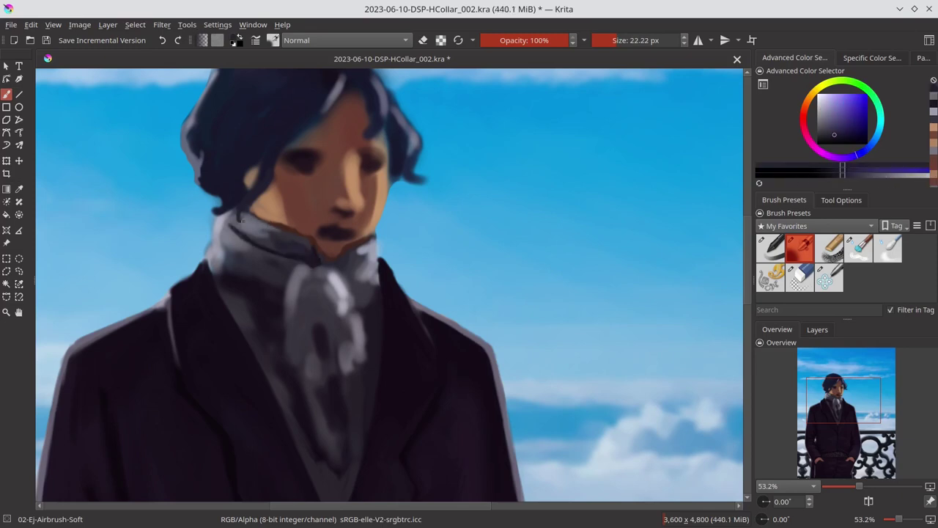
pyautogui.keyDown('ctrl'); pyautogui.click(231, 214); pyautogui.keyUp('ctrl')
pyautogui.press('e')
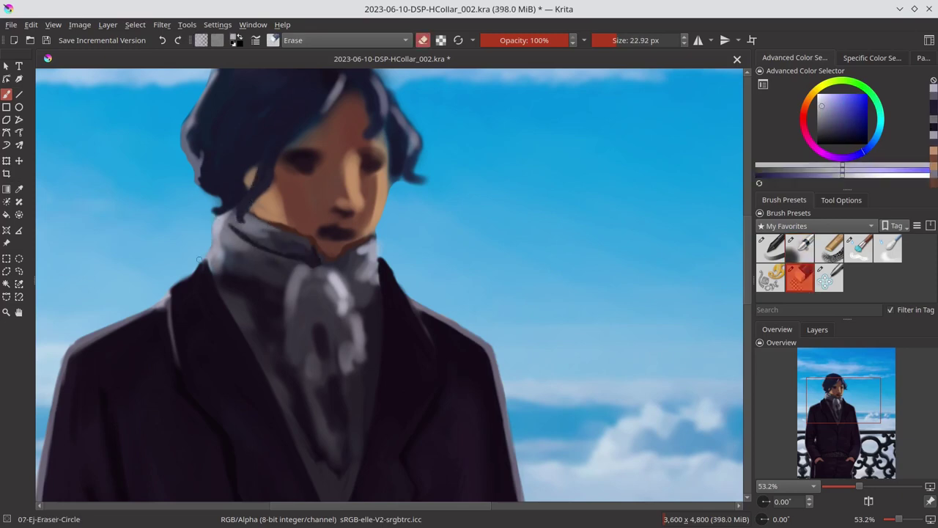
pyautogui.press('e')
pyautogui.keyDown('ctrl'); pyautogui.click(136, 352); pyautogui.keyUp('ctrl')
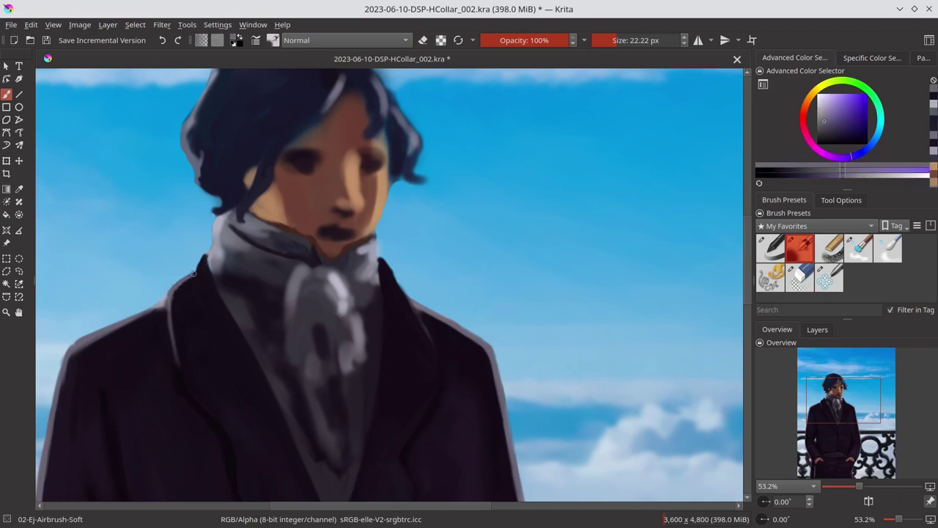
pyautogui.keyDown('ctrl'); pyautogui.click(357, 288); pyautogui.keyUp('ctrl')
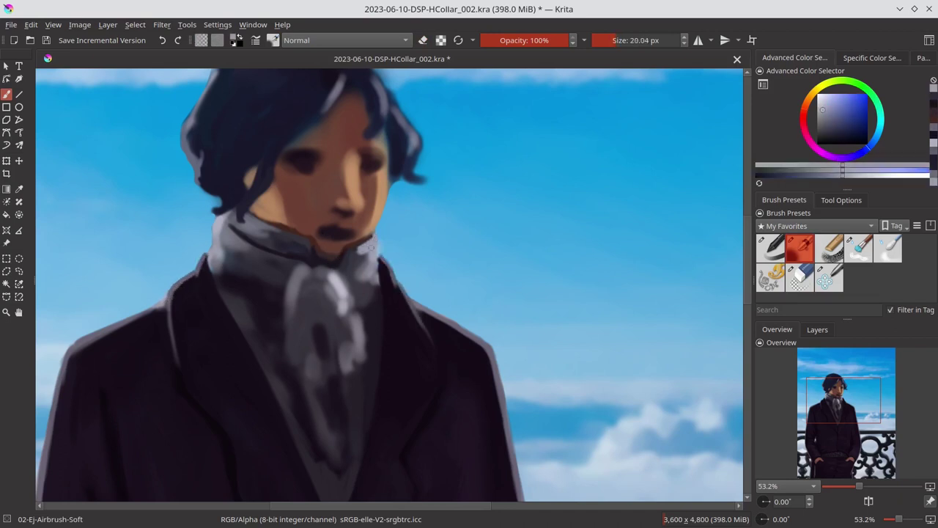
pyautogui.keyDown('ctrl'); pyautogui.click(297, 286); pyautogui.keyUp('ctrl')
pyautogui.press('4')
pyautogui.moveTo(326, 290)
pyautogui.mouseDown()
pyautogui.moveTo(318, 360)
pyautogui.moveTo(303, 352)
pyautogui.mouseUp()
# Paint strokes near the collar and a dark line along its left edge.
pyautogui.press('2')
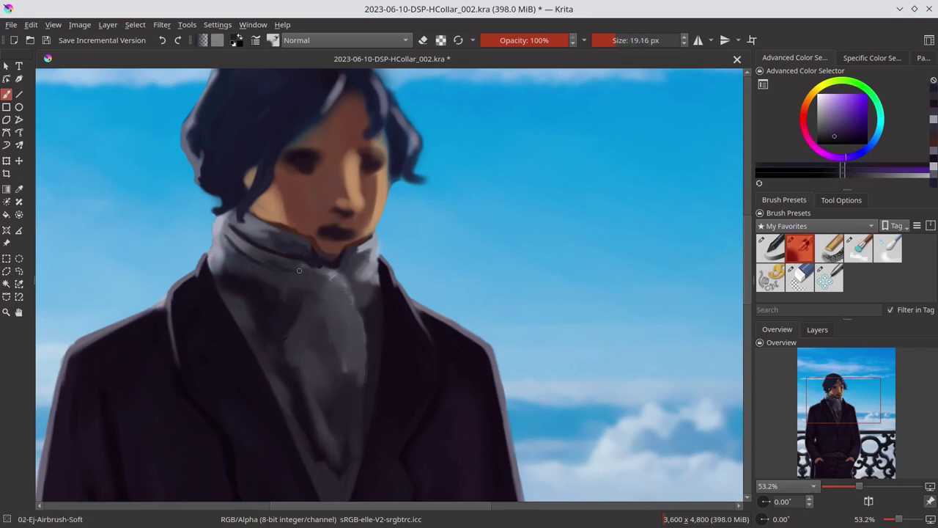
pyautogui.keyDown('ctrl'); pyautogui.click(314, 273); pyautogui.keyUp('ctrl')
pyautogui.moveTo(378, 278); pyautogui.dragTo(351, 245)
pyautogui.keyDown('ctrl'); pyautogui.click(351, 253); pyautogui.keyUp('ctrl')
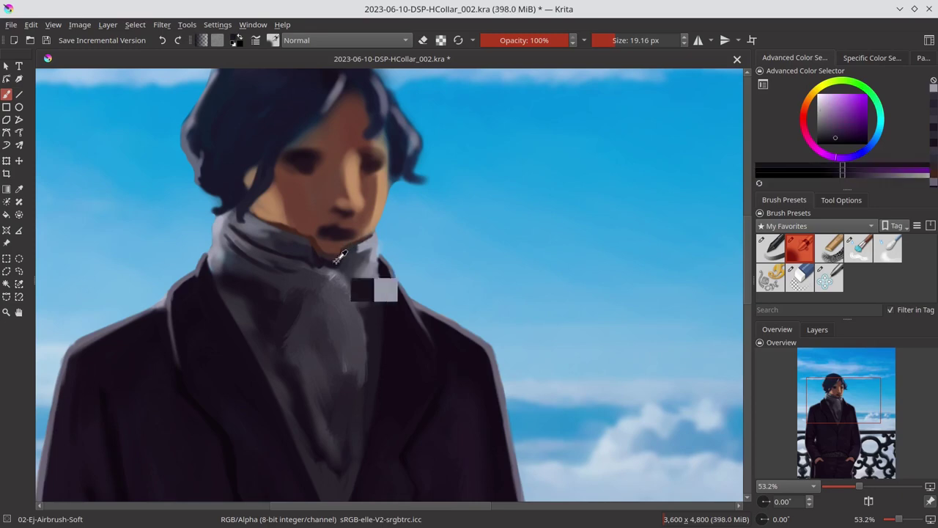
pyautogui.keyDown('ctrl'); pyautogui.click(342, 270); pyautogui.keyUp('ctrl')
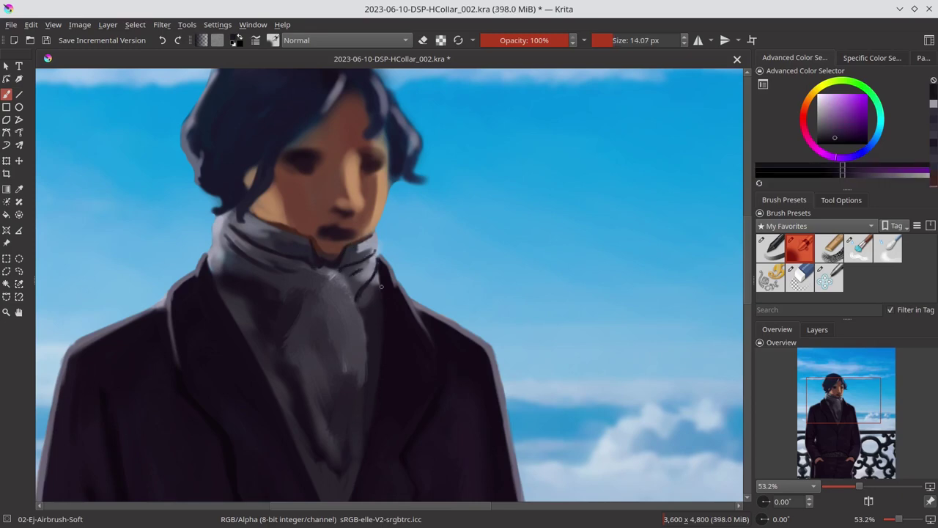
pyautogui.keyDown('ctrl'); pyautogui.click(274, 272); pyautogui.keyUp('ctrl')
pyautogui.moveTo(209, 271); pyautogui.dragTo(214, 252)
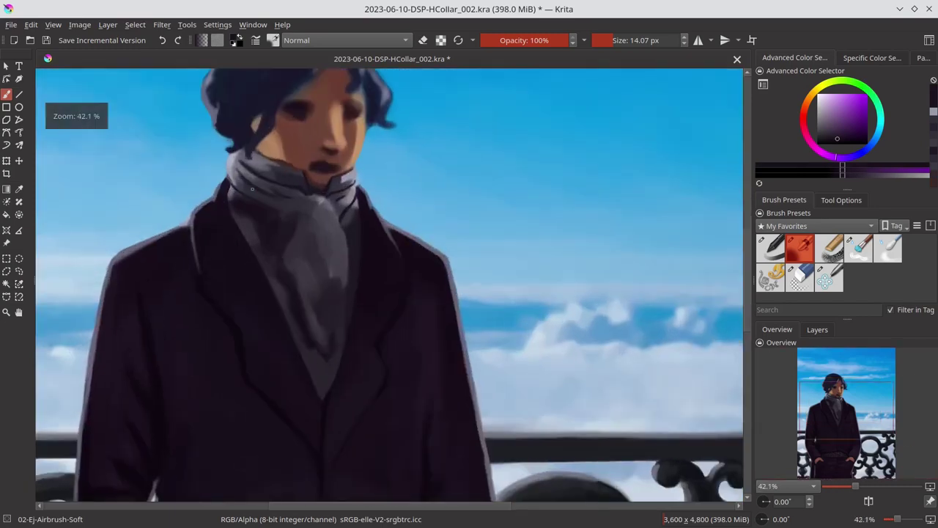
# Add dark strokes at the scarf knot, down the tie, and along its left edge.
pyautogui.moveTo(218, 294)
pyautogui.mouseDown()
pyautogui.moveTo(283, 228)
pyautogui.moveTo(226, 199)
pyautogui.mouseUp()
pyautogui.press('/')
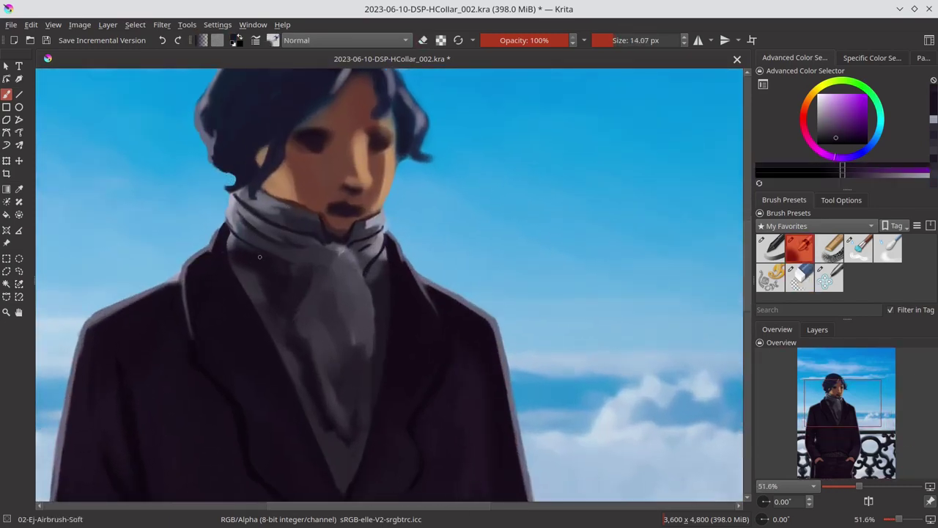
pyautogui.keyDown('ctrl'); pyautogui.click(286, 277); pyautogui.keyUp('ctrl')
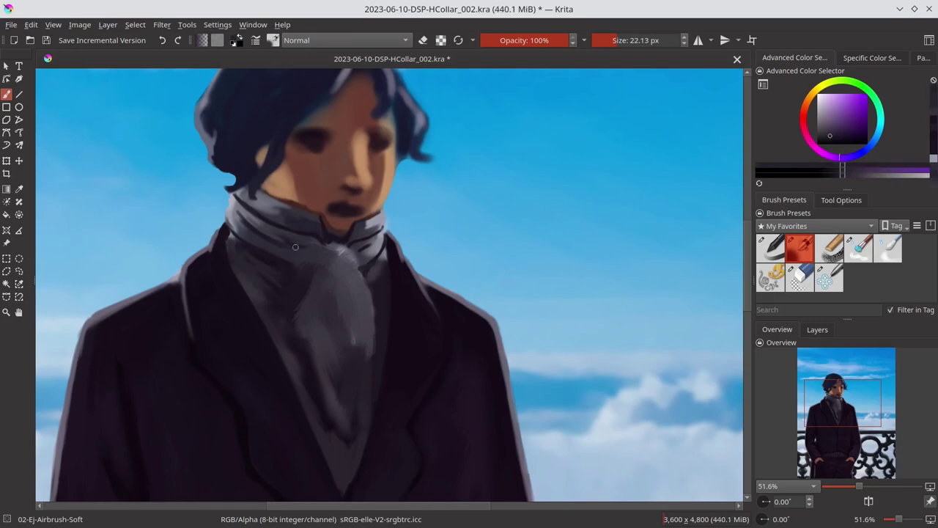
pyautogui.keyDown('ctrl'); pyautogui.click(305, 284); pyautogui.keyUp('ctrl')
pyautogui.moveTo(305, 284); pyautogui.dragTo(349, 250)
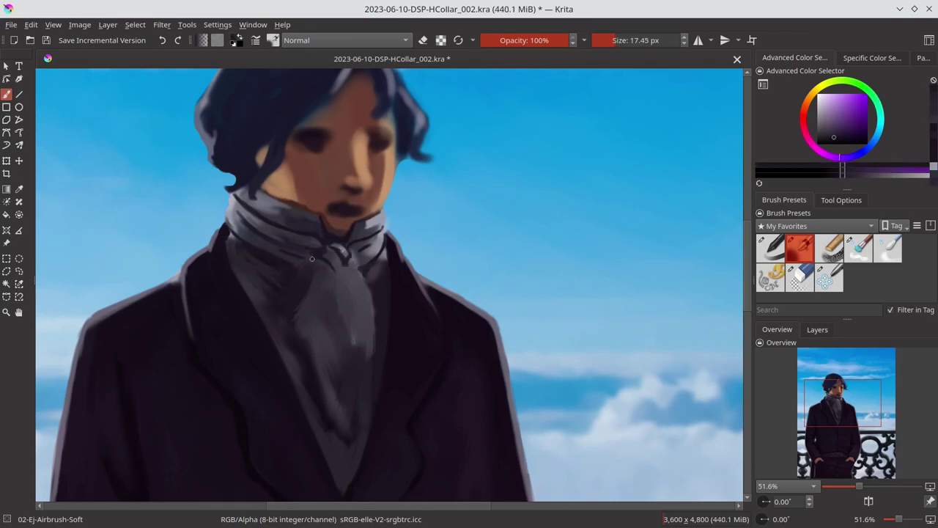
pyautogui.keyDown('ctrl'); pyautogui.click(326, 251); pyautogui.keyUp('ctrl')
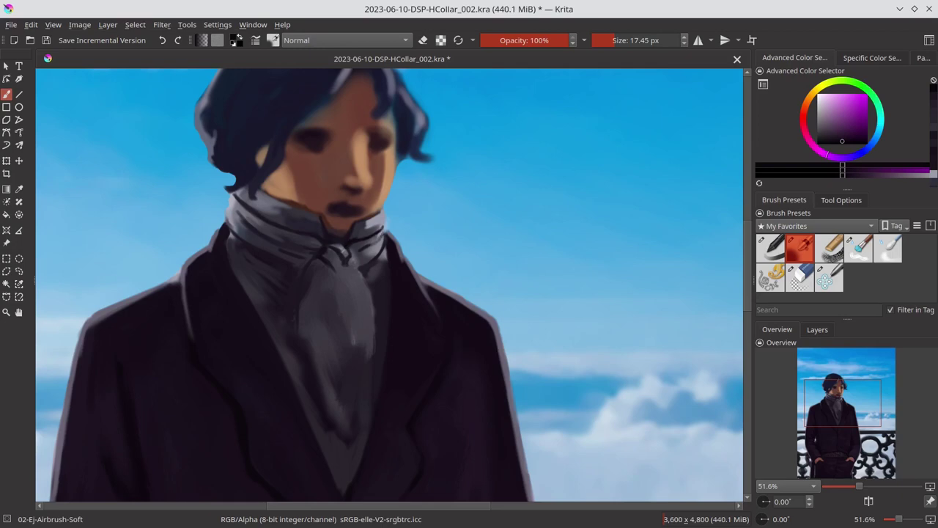
pyautogui.moveTo(334, 274); pyautogui.dragTo(356, 371)
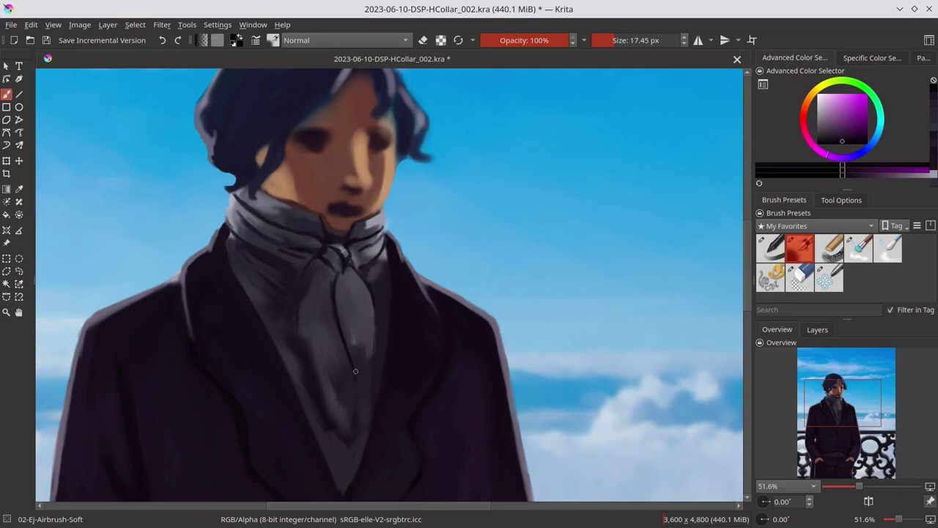
pyautogui.moveTo(316, 395); pyautogui.dragTo(311, 315)
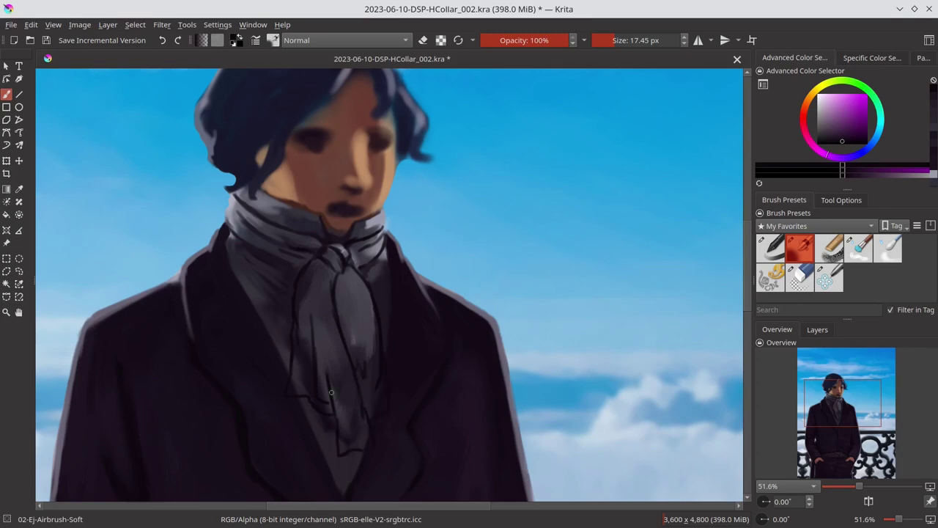
# With a larger brush, darken the area left of the tie and the lower scarf tie.
pyautogui.press(']')
pyautogui.moveTo(287, 368); pyautogui.dragTo(276, 345)
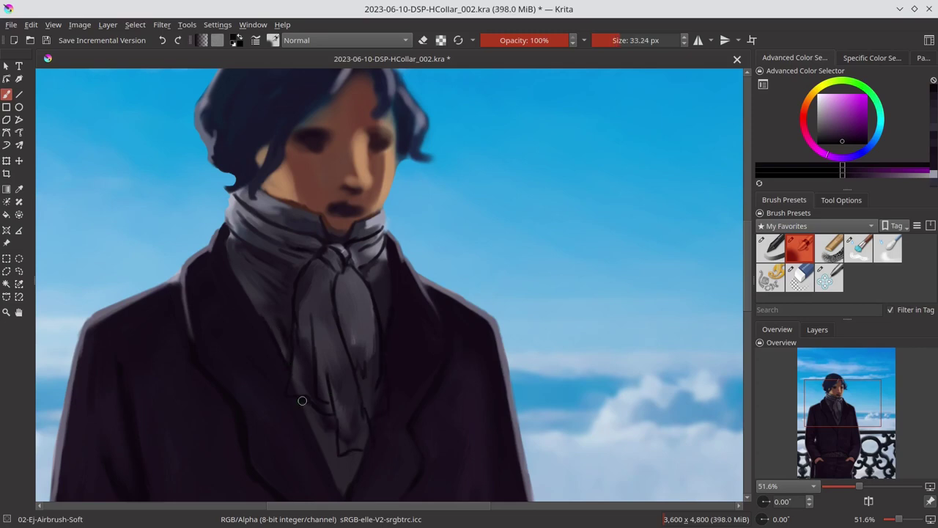
pyautogui.moveTo(302, 401); pyautogui.dragTo(355, 476)
pyautogui.scroll(-2, 319, 380)
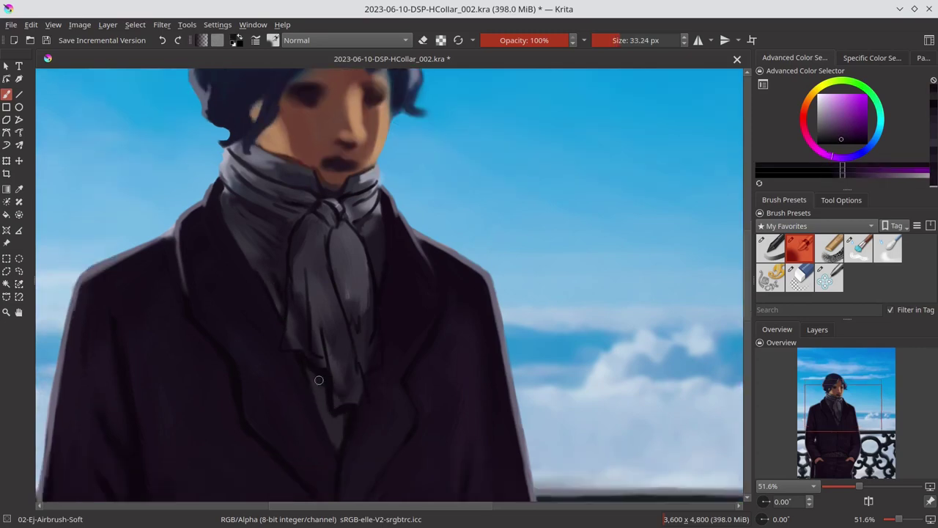
pyautogui.press('[')
# Sample several greys from the scarf and cravat while adjusting the brush size.
pyautogui.keyDown('ctrl'); pyautogui.click(344, 418); pyautogui.keyUp('ctrl')
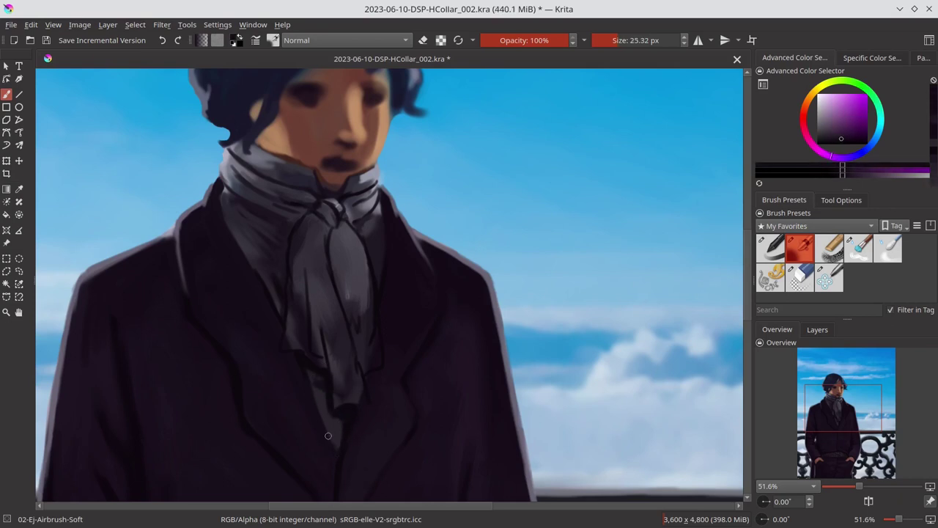
pyautogui.keyDown('ctrl'); pyautogui.click(364, 277); pyautogui.keyUp('ctrl')
pyautogui.keyDown('ctrl'); pyautogui.click(286, 270); pyautogui.keyUp('ctrl')
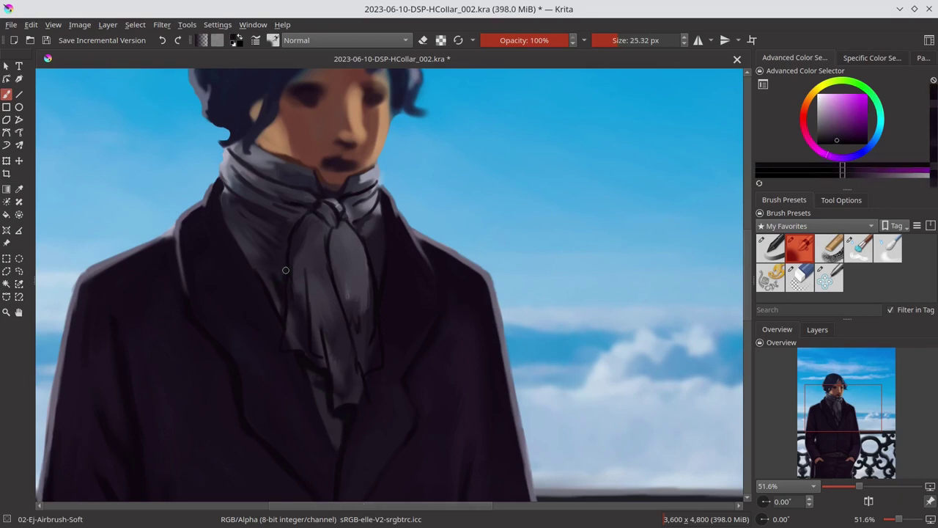
pyautogui.keyDown('ctrl'); pyautogui.click(290, 222); pyautogui.keyUp('ctrl')
pyautogui.press(']')
pyautogui.press(']')
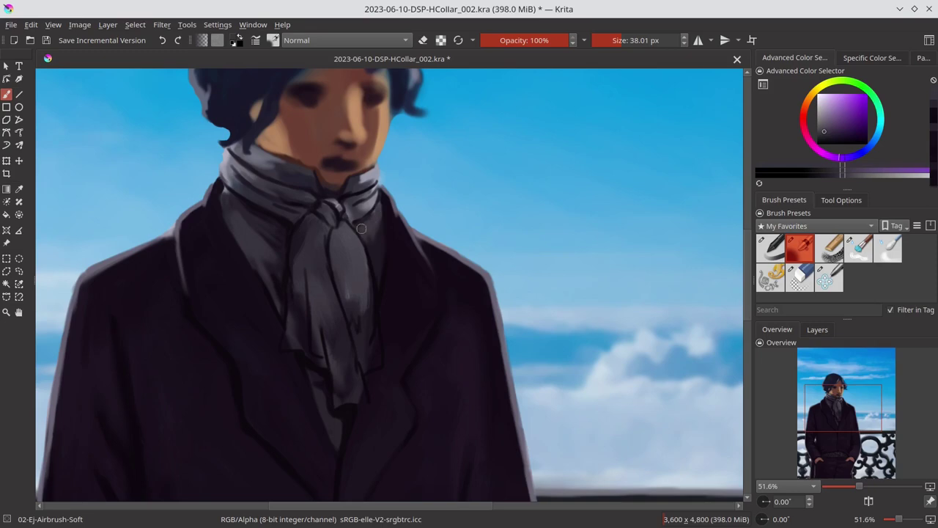
pyautogui.keyDown('ctrl'); pyautogui.click(346, 205); pyautogui.keyUp('ctrl')
pyautogui.press('[')
pyautogui.press('[')
pyautogui.press('[')
pyautogui.press('[')
# Pick light blue-grey and dark purple-grey tones and paint dark strokes along the scarf.
pyautogui.keyDown('ctrl'); pyautogui.click(255, 216); pyautogui.keyUp('ctrl')
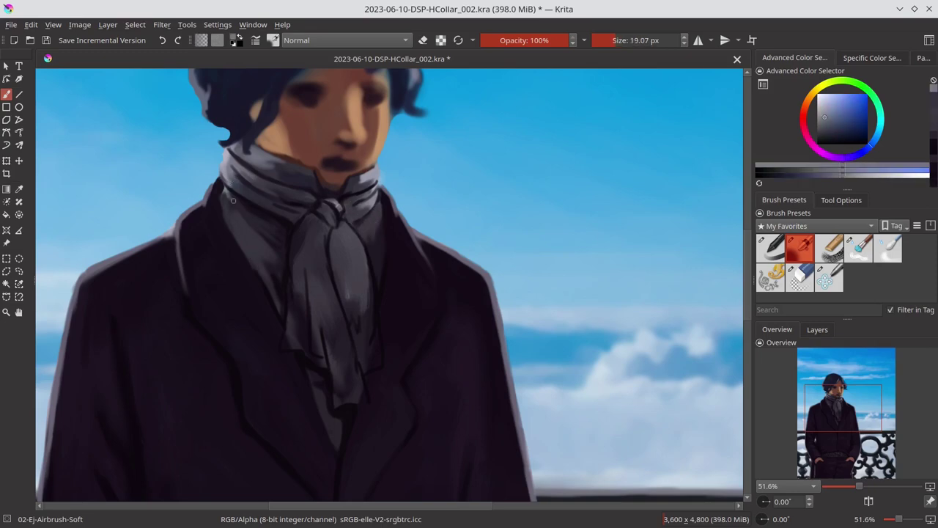
pyautogui.keyDown('ctrl'); pyautogui.click(231, 196); pyautogui.keyUp('ctrl')
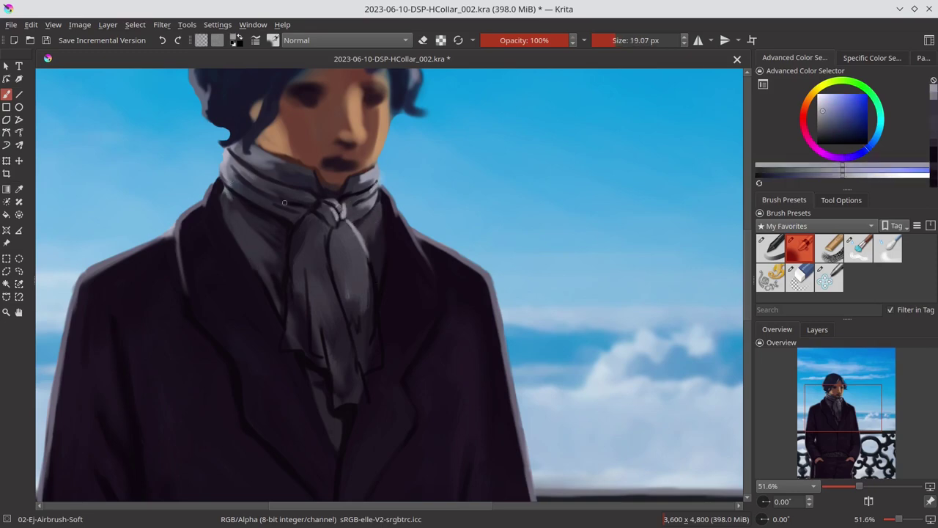
pyautogui.keyDown('ctrl'); pyautogui.click(298, 253); pyautogui.keyUp('ctrl')
pyautogui.press(']')
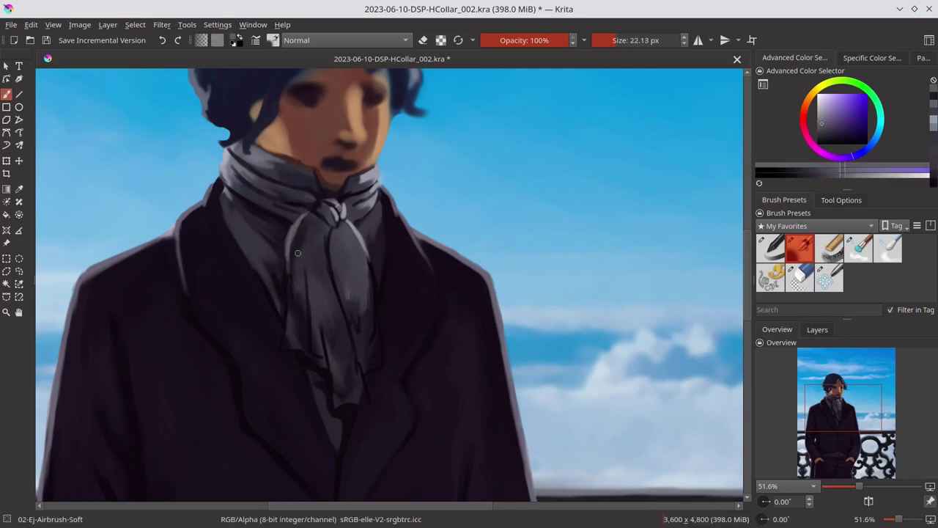
pyautogui.keyDown('ctrl'); pyautogui.click(324, 356); pyautogui.keyUp('ctrl')
pyautogui.moveTo(308, 233)
pyautogui.mouseDown()
pyautogui.moveTo(305, 326)
pyautogui.moveTo(343, 392)
pyautogui.mouseUp()
# Repaint the scarf tail in lighter grey and refine the scarf's right side and lower tail.
pyautogui.keyDown('ctrl'); pyautogui.click(325, 355); pyautogui.keyUp('ctrl')
pyautogui.keyDown('ctrl'); pyautogui.click(343, 392); pyautogui.keyUp('ctrl')
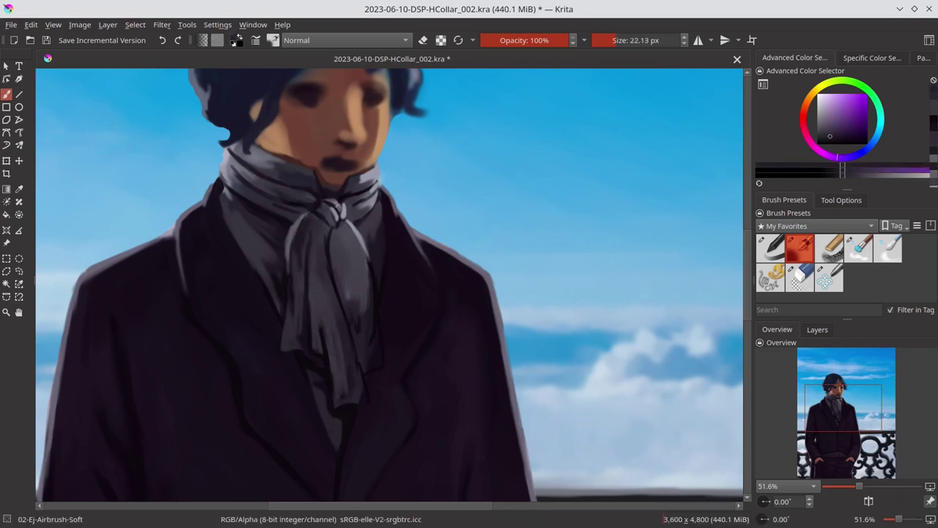
pyautogui.keyDown('ctrl'); pyautogui.click(338, 235); pyautogui.keyUp('ctrl')
pyautogui.moveTo(338, 235); pyautogui.dragTo(367, 366)
pyautogui.keyDown('ctrl'); pyautogui.click(374, 323); pyautogui.keyUp('ctrl')
pyautogui.press(']')
pyautogui.press(']')
pyautogui.press(']')
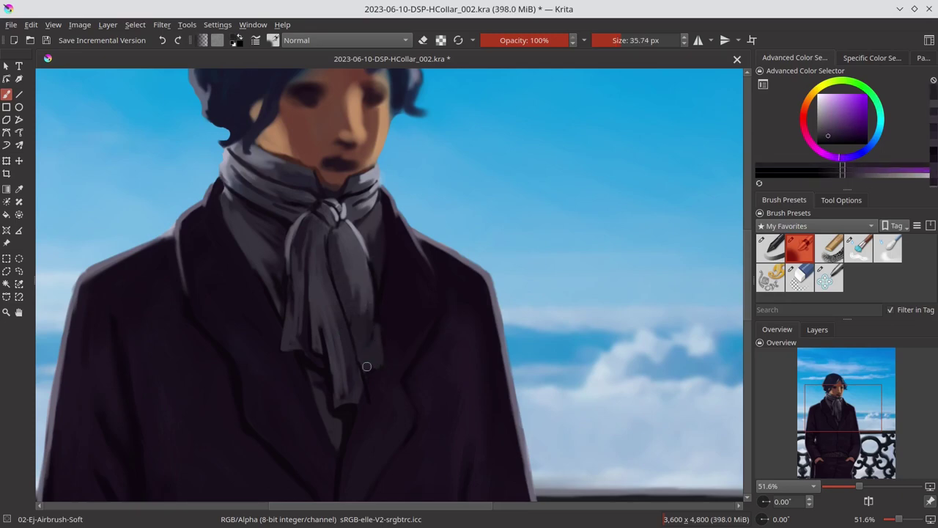
pyautogui.keyDown('ctrl'); pyautogui.click(355, 346); pyautogui.keyUp('ctrl')
pyautogui.moveTo(342, 316); pyautogui.dragTo(356, 370)
pyautogui.keyDown('ctrl'); pyautogui.click(345, 390); pyautogui.keyUp('ctrl')
pyautogui.moveTo(338, 333); pyautogui.dragTo(344, 396)
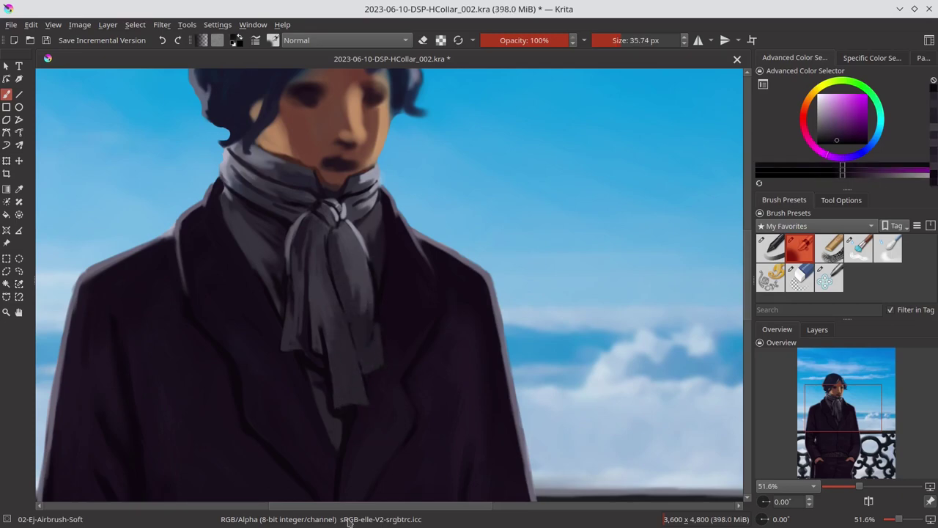
# Sample slightly different greys around the lower scarf while resizing the brush.
pyautogui.press('[')
pyautogui.press('[')
pyautogui.keyDown('ctrl'); pyautogui.click(336, 274); pyautogui.keyUp('ctrl')
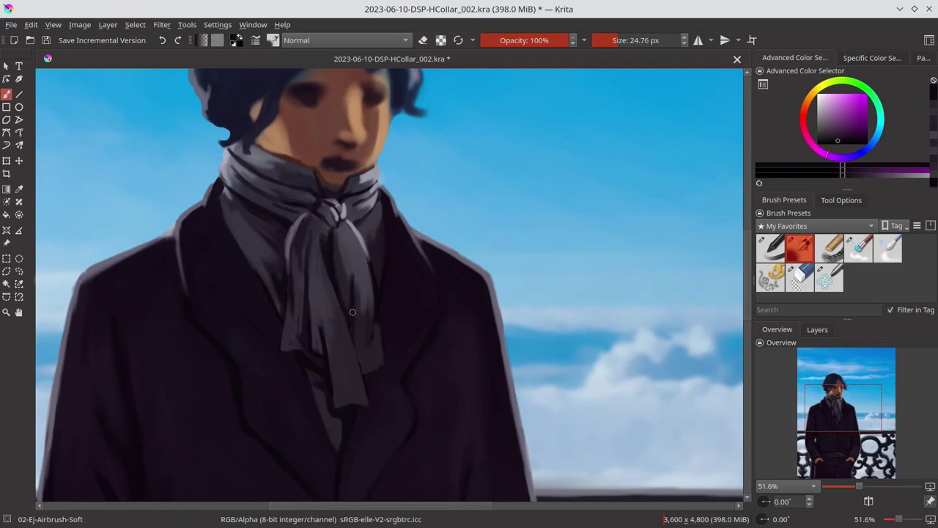
pyautogui.keyDown('ctrl'); pyautogui.click(373, 373); pyautogui.keyUp('ctrl')
pyautogui.keyDown('ctrl'); pyautogui.click(381, 363); pyautogui.keyUp('ctrl')
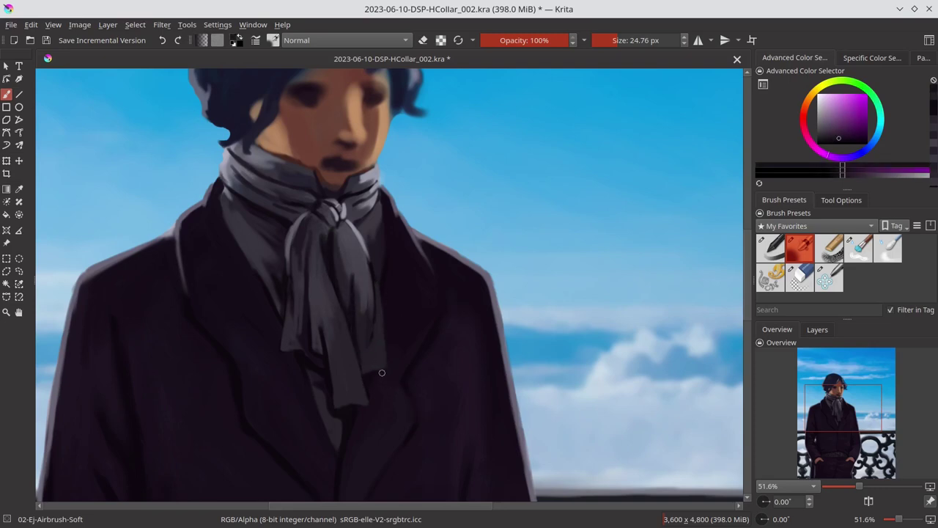
pyautogui.press('[')
pyautogui.press('[')
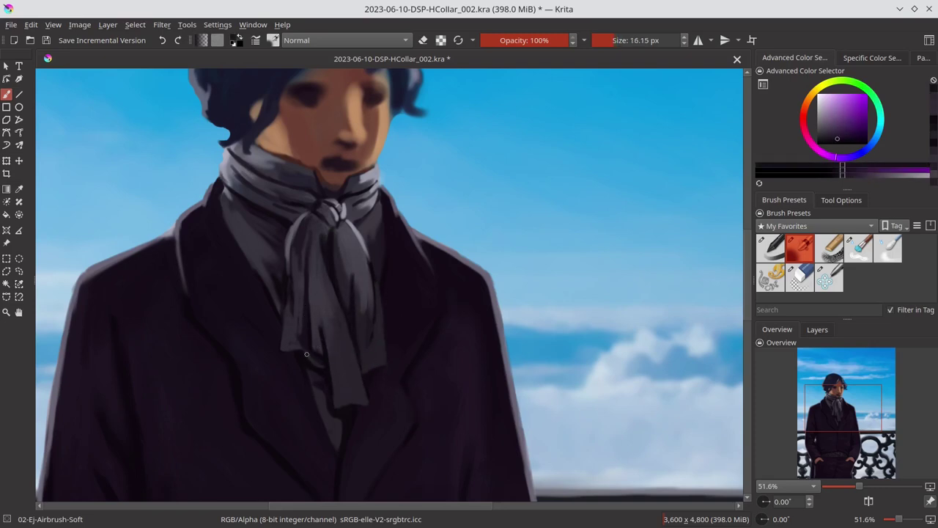
pyautogui.press(']')
pyautogui.press(']')
# Pick a lighter grey and paint a highlight on the cravat's left fold.
pyautogui.keyDown('ctrl'); pyautogui.click(315, 364); pyautogui.keyUp('ctrl')
pyautogui.keyDown('ctrl'); pyautogui.click(312, 393); pyautogui.keyUp('ctrl')
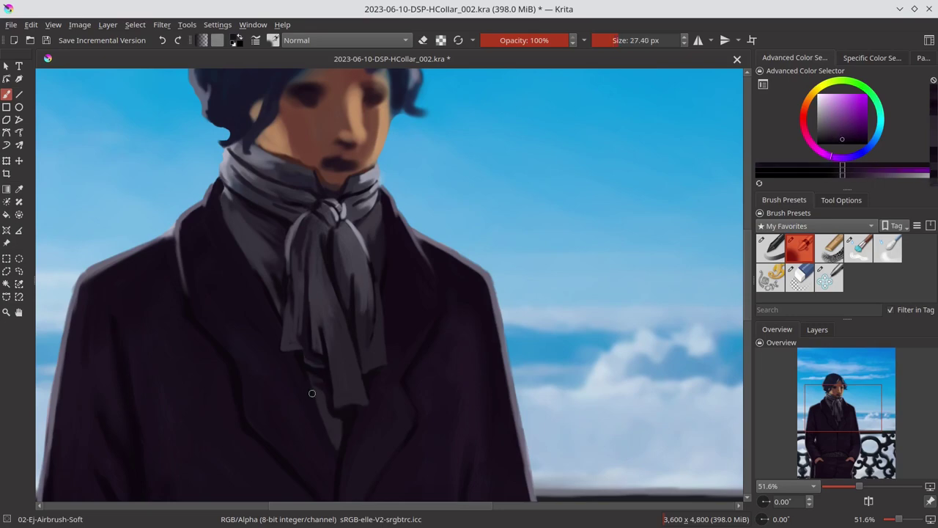
pyautogui.press('[')
pyautogui.press('[')
pyautogui.keyDown('ctrl'); pyautogui.click(286, 335); pyautogui.keyUp('ctrl')
pyautogui.keyDown('ctrl'); pyautogui.click(285, 284); pyautogui.keyUp('ctrl')
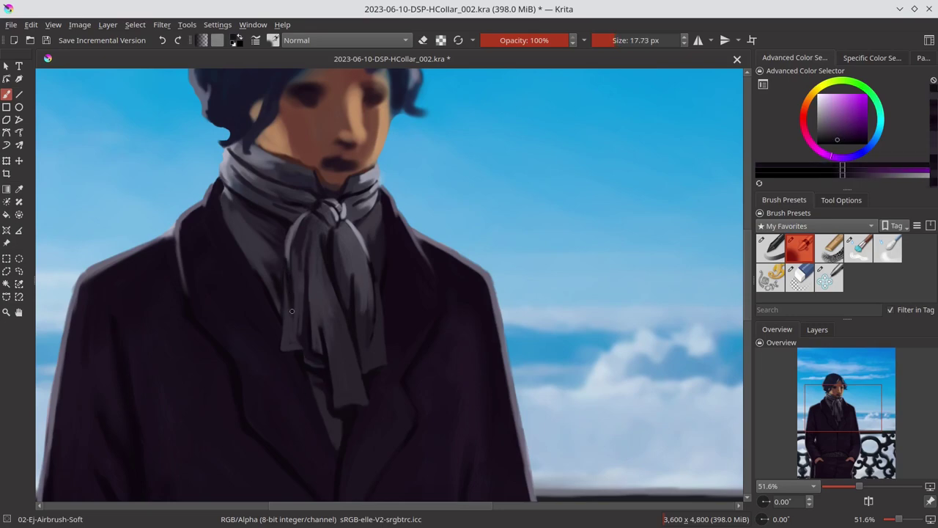
pyautogui.keyDown('ctrl'); pyautogui.click(288, 268); pyautogui.keyUp('ctrl')
pyautogui.press('[')
pyautogui.moveTo(286, 277); pyautogui.dragTo(288, 250)
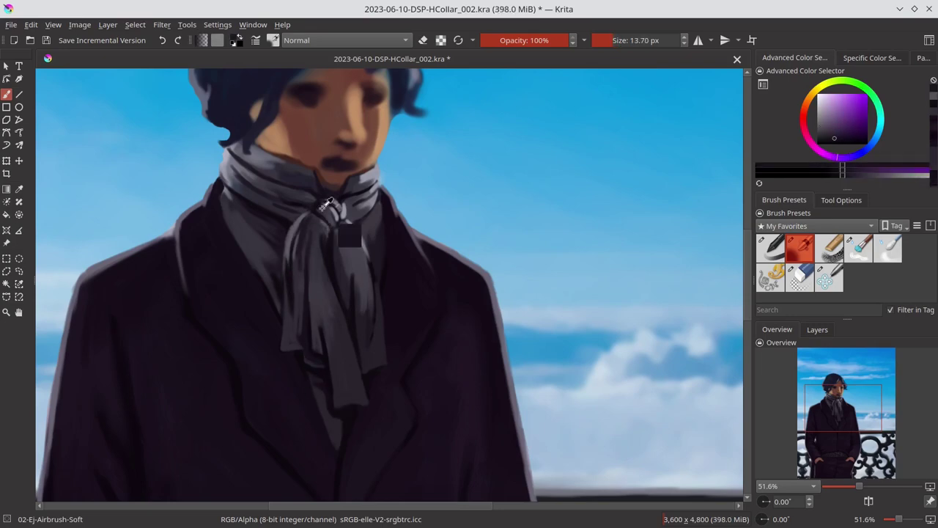
# Re-sample colours from the figure and scarf with a larger brush.
pyautogui.scroll(-5, 325, 225)
pyautogui.scroll(5, 340, 210)
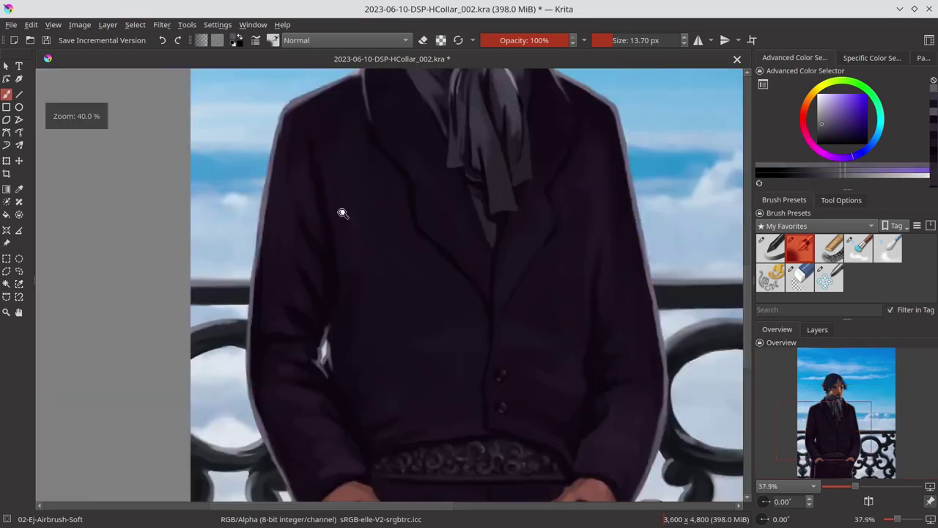
pyautogui.keyDown('ctrl'); pyautogui.click(360, 219); pyautogui.keyUp('ctrl')
pyautogui.press(']')
pyautogui.press(']')
pyautogui.keyDown('ctrl'); pyautogui.click(373, 224); pyautogui.keyUp('ctrl')
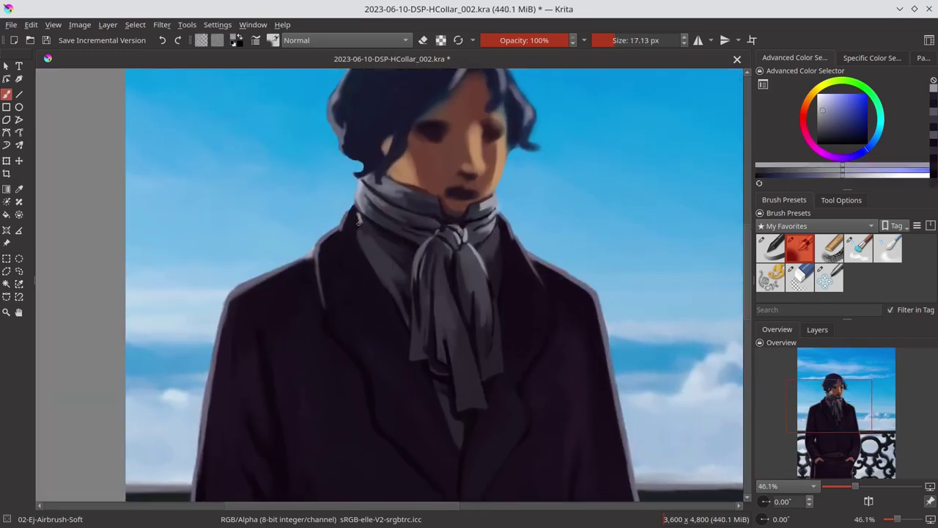
pyautogui.press(']')
pyautogui.press(']')
pyautogui.keyDown('ctrl'); pyautogui.click(439, 296); pyautogui.keyUp('ctrl')
pyautogui.keyDown('ctrl'); pyautogui.click(405, 263); pyautogui.keyUp('ctrl')
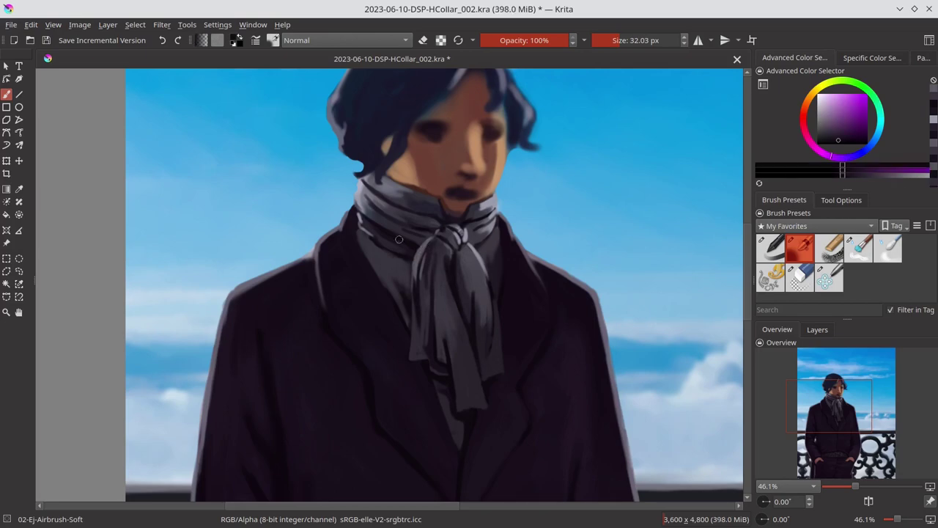
# Sample a final grey at a smaller brush size and save the painting.
pyautogui.press('[')
pyautogui.press('[')
pyautogui.keyDown('ctrl'); pyautogui.click(390, 290); pyautogui.keyUp('ctrl')
pyautogui.keyDown('ctrl'); pyautogui.click(390, 291); pyautogui.keyUp('ctrl')
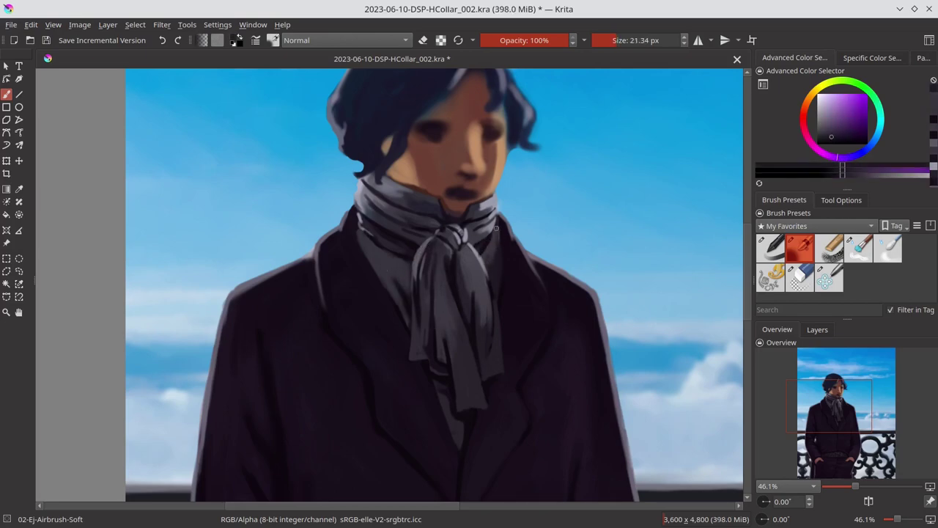
pyautogui.press('[')
pyautogui.scroll(-6, 546, 326)
pyautogui.hotkey('ctrl', 's')
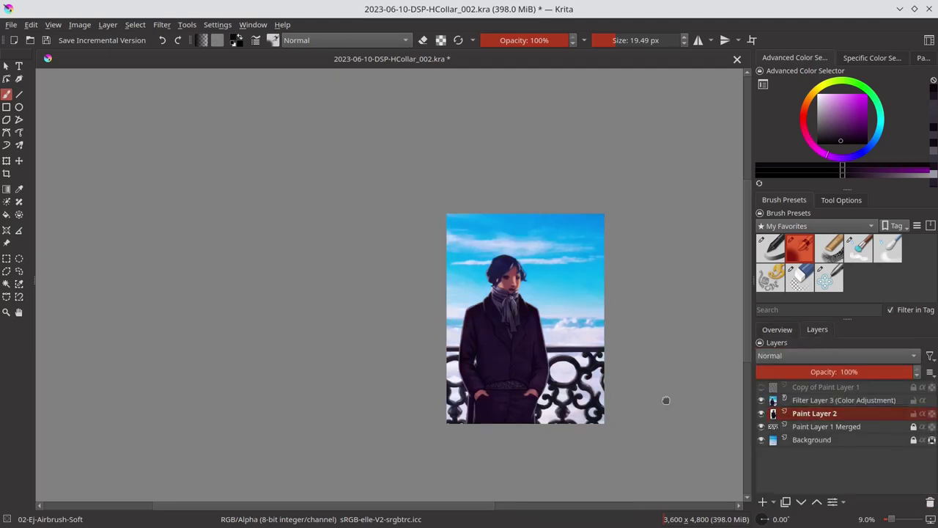
# Hide the colour adjustment filter layer, enlarge Paint Layer 2's figure upward, and save.
pyautogui.moveTo(666, 398); pyautogui.dragTo(491, 341)
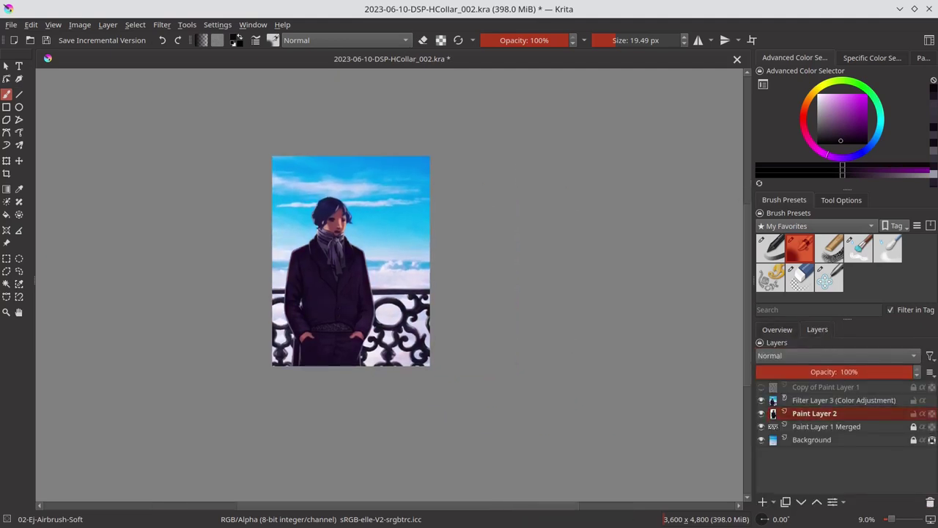
pyautogui.hotkey('ctrl', 'z')
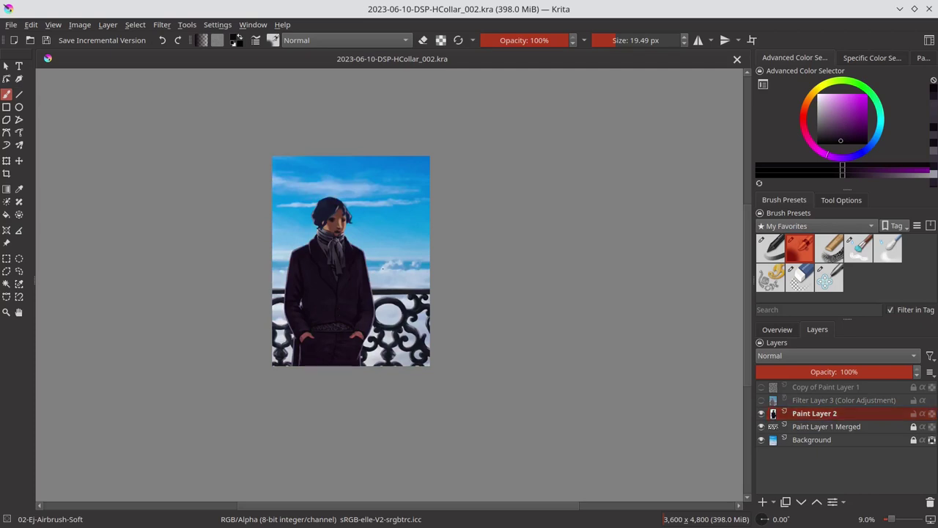
pyautogui.click(383, 268)
pyautogui.hotkey('ctrl', 't')
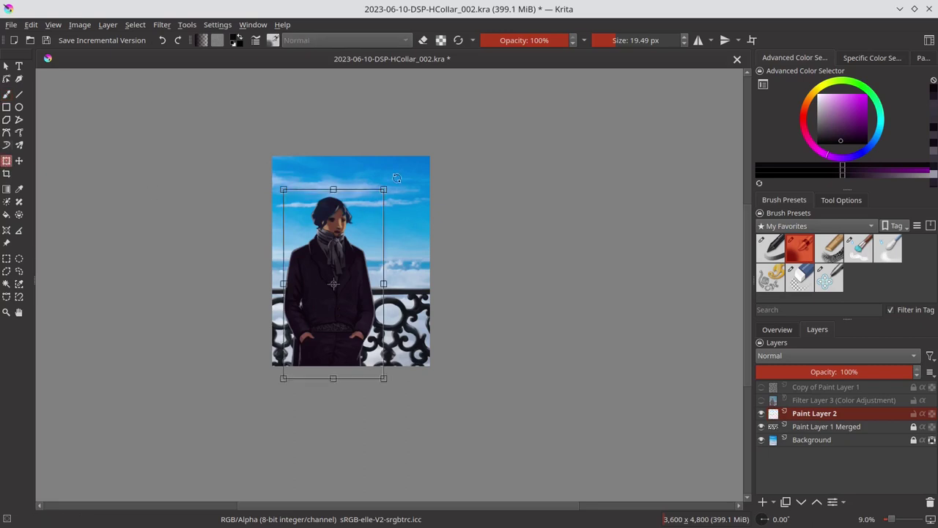
pyautogui.moveTo(361, 254); pyautogui.dragTo(361, 217)
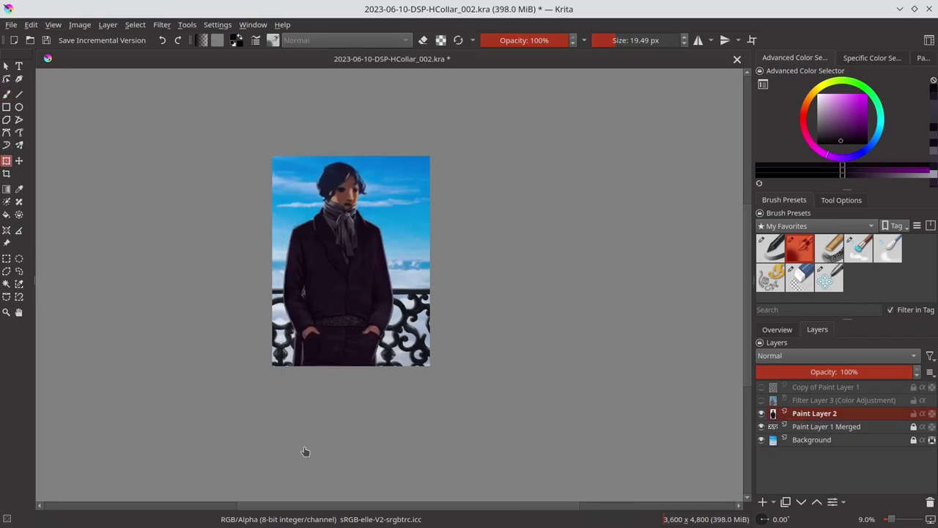
pyautogui.click(796, 330)
pyautogui.click(816, 330)
pyautogui.hotkey('ctrl', 's')
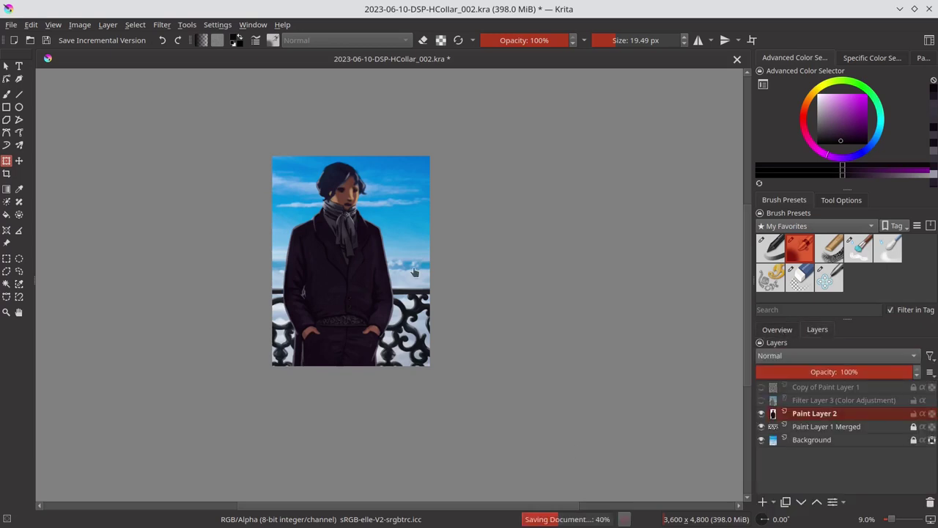
# Paint a blue-grey patch on the collar and reshape the neck with a larger brush.
pyautogui.press('b')
pyautogui.scroll(5, 289, 233)
pyautogui.moveTo(289, 233)
pyautogui.mouseDown()
pyautogui.moveTo(302, 225)
pyautogui.moveTo(293, 195)
pyautogui.mouseUp()
pyautogui.keyDown('ctrl'); pyautogui.click(302, 226); pyautogui.keyUp('ctrl')
pyautogui.scroll(2, 302, 225)
pyautogui.press(']')
pyautogui.press(']')
pyautogui.moveTo(265, 161); pyautogui.dragTo(293, 206)
# Sample a dark purple-grey and a light blue-grey from the collar with a smaller brush.
pyautogui.press('[')
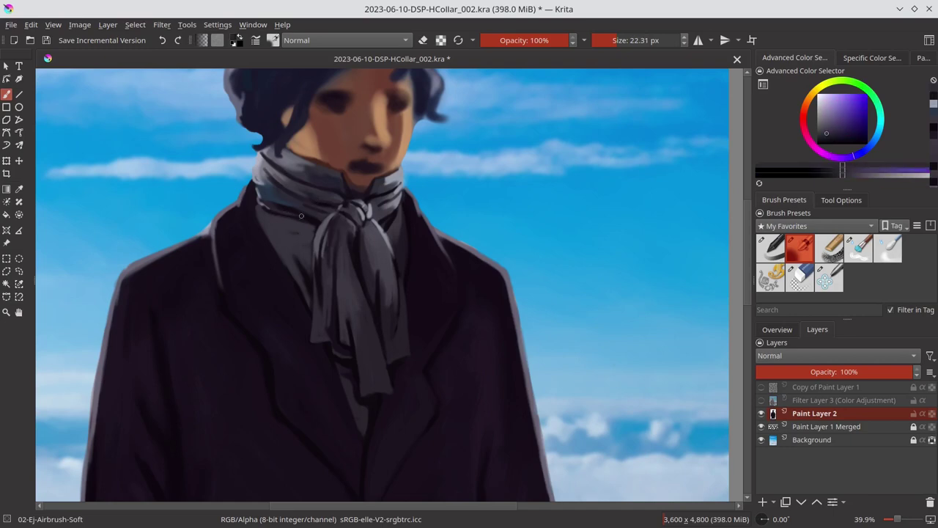
pyautogui.keyDown('ctrl'); pyautogui.click(317, 225); pyautogui.keyUp('ctrl')
pyautogui.keyDown('ctrl'); pyautogui.click(334, 181); pyautogui.keyUp('ctrl')
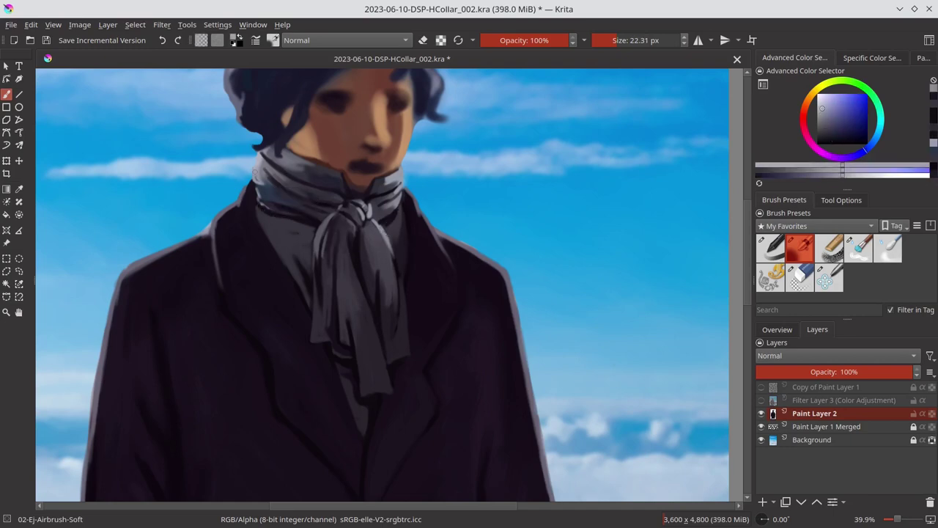
pyautogui.scroll(-5, 379, 226)
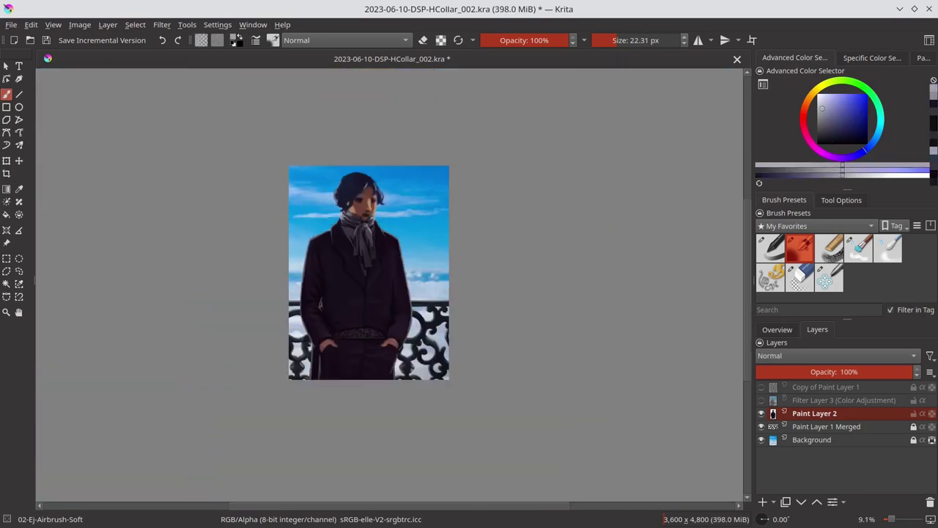
pyautogui.scroll(4, 361, 190)
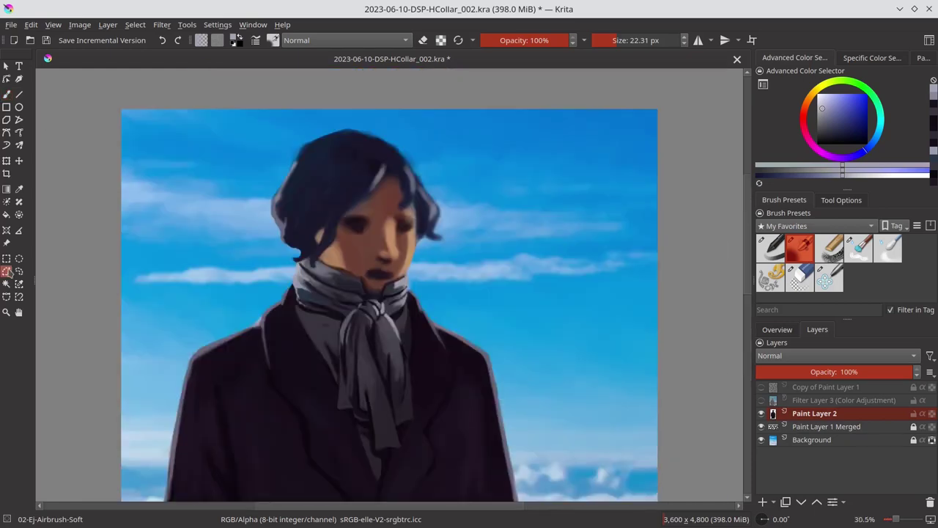
# Select the scarf tie, copy it onto a new layer, and nudge it slightly down.
pyautogui.moveTo(297, 303); pyautogui.dragTo(436, 246)
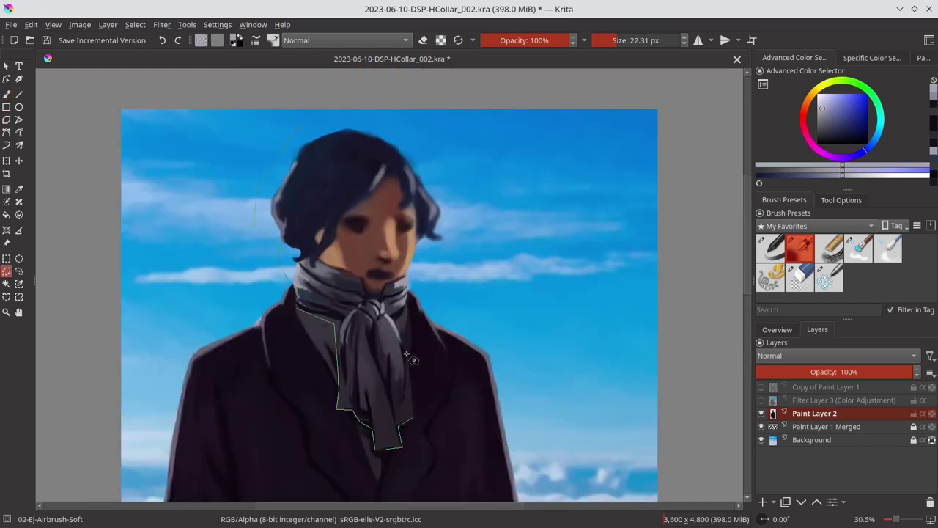
pyautogui.hotkey('ctrl', 'c')
pyautogui.hotkey('ctrl', 'v')
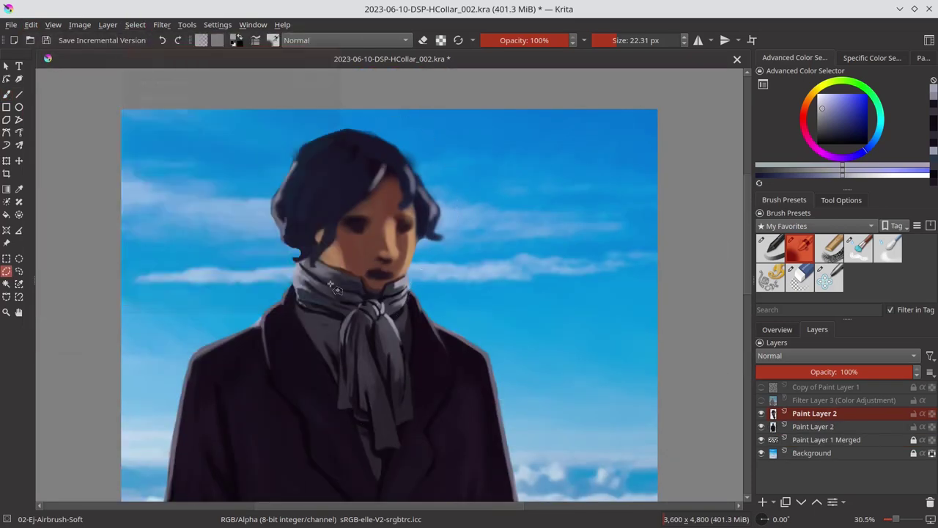
pyautogui.press('t')
pyautogui.scroll(-5, 426, 258)
pyautogui.moveTo(426, 259); pyautogui.dragTo(427, 262)
# Switch between the two Paint Layer 2 layers and toggle the scarf copy to compare.
pyautogui.click(814, 426)
pyautogui.click(800, 277)
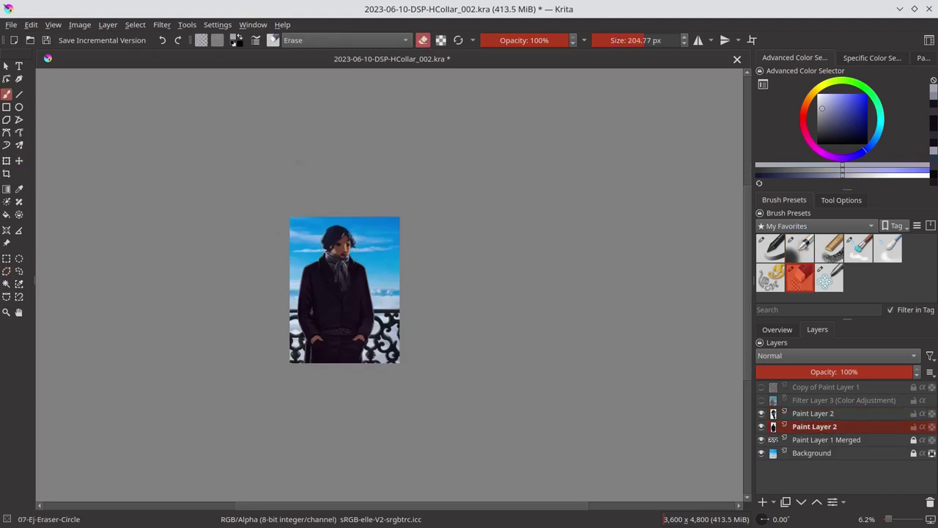
pyautogui.click(814, 412)
pyautogui.press('t')
pyautogui.click(762, 413)
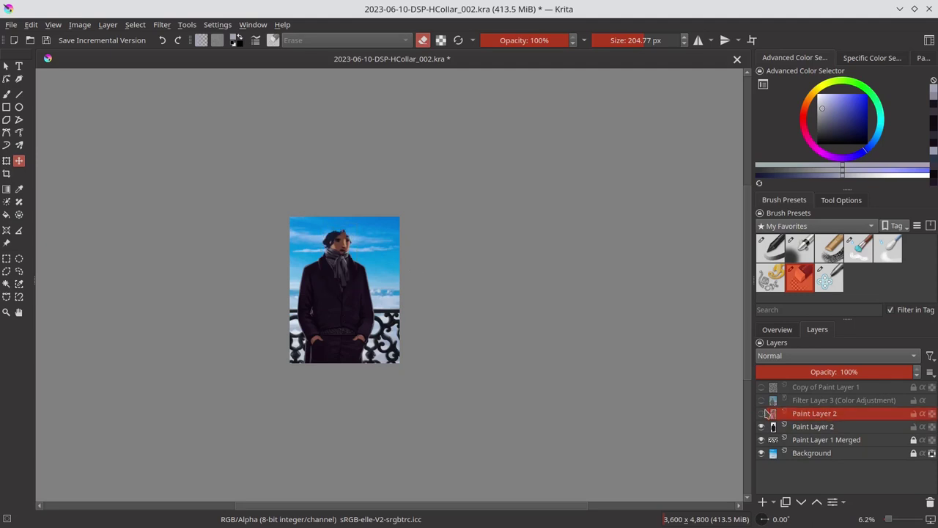
pyautogui.click(761, 414)
# Merge the scarf copy down into Paint Layer 2 and zoom in on the scarf.
pyautogui.rightClick(806, 415)
pyautogui.click(806, 213)
pyautogui.scroll(4, 250, 305)
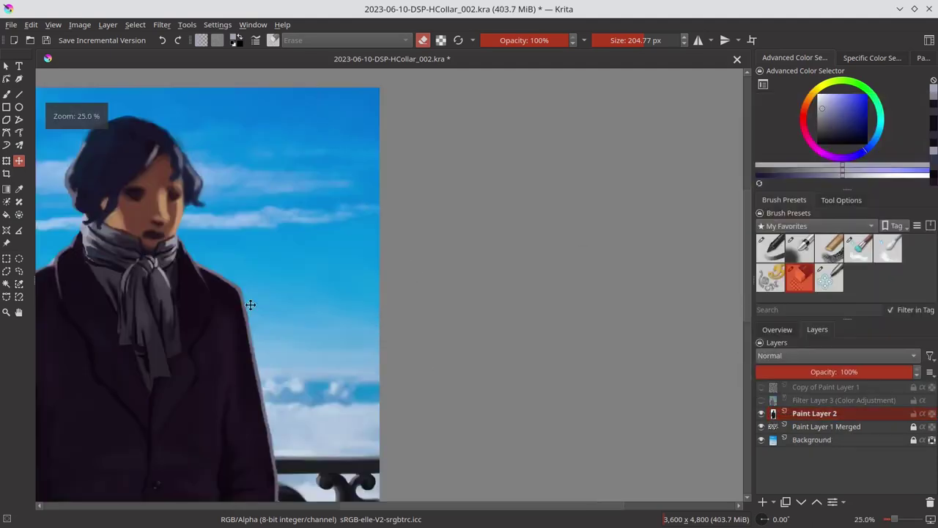
pyautogui.press('b')
pyautogui.moveTo(250, 304); pyautogui.dragTo(461, 351)
pyautogui.scroll(2, 286, 277)
# Paint a dark purple shading stroke at the scarf's lower end with the soft airbrush.
pyautogui.press('/')
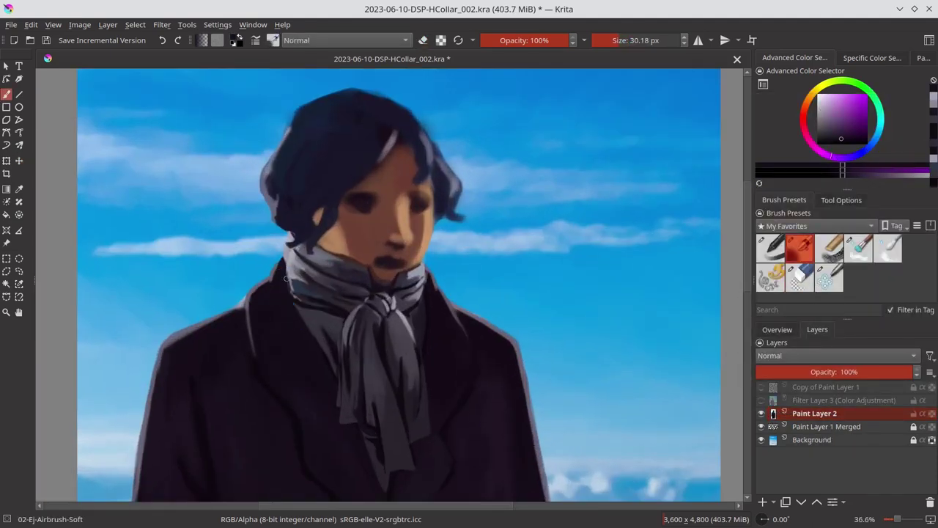
pyautogui.keyDown('ctrl'); pyautogui.click(426, 292); pyautogui.keyUp('ctrl')
pyautogui.scroll(-1, 365, 390)
pyautogui.keyDown('ctrl'); pyautogui.click(366, 390); pyautogui.keyUp('ctrl')
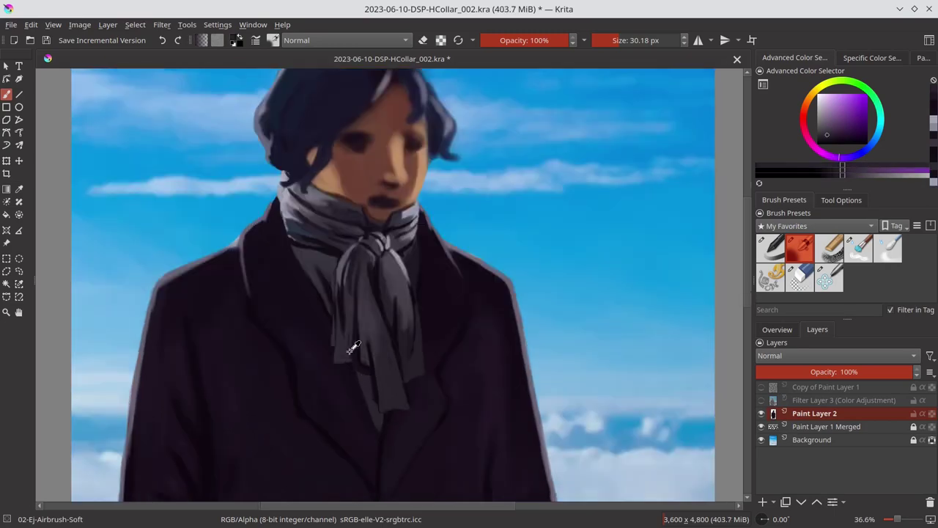
pyautogui.keyDown('ctrl'); pyautogui.click(359, 363); pyautogui.keyUp('ctrl')
pyautogui.moveTo(366, 385); pyautogui.dragTo(383, 409)
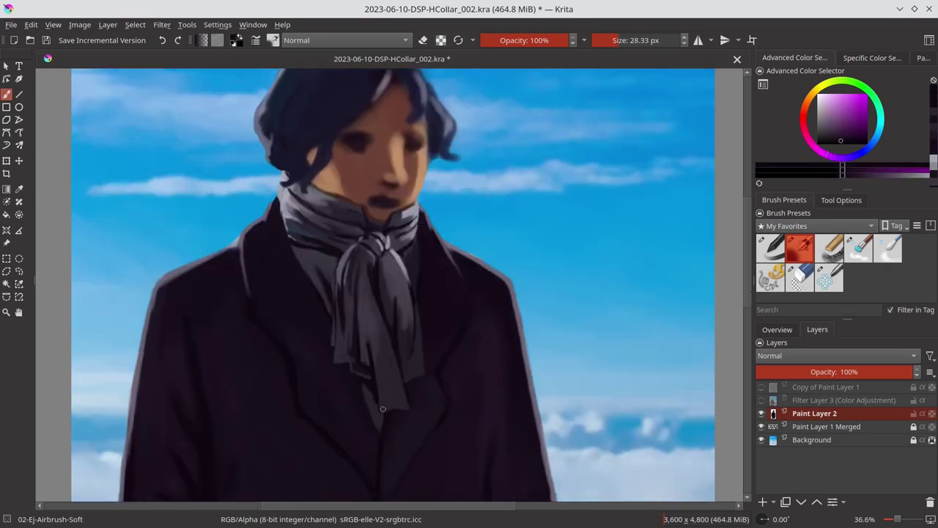
# Sample more coat colours, save the painting, and view the whole image.
pyautogui.keyDown('ctrl'); pyautogui.click(383, 409); pyautogui.keyUp('ctrl')
pyautogui.scroll(-2, 382, 409)
pyautogui.keyDown('ctrl'); pyautogui.click(388, 327); pyautogui.keyUp('ctrl')
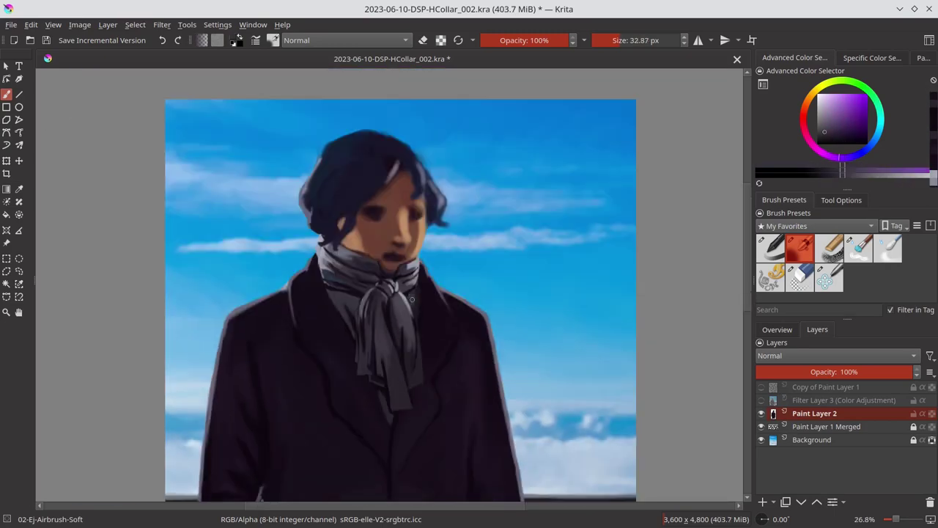
pyautogui.scroll(-3, 450, 325)
pyautogui.hotkey('ctrl', 's')
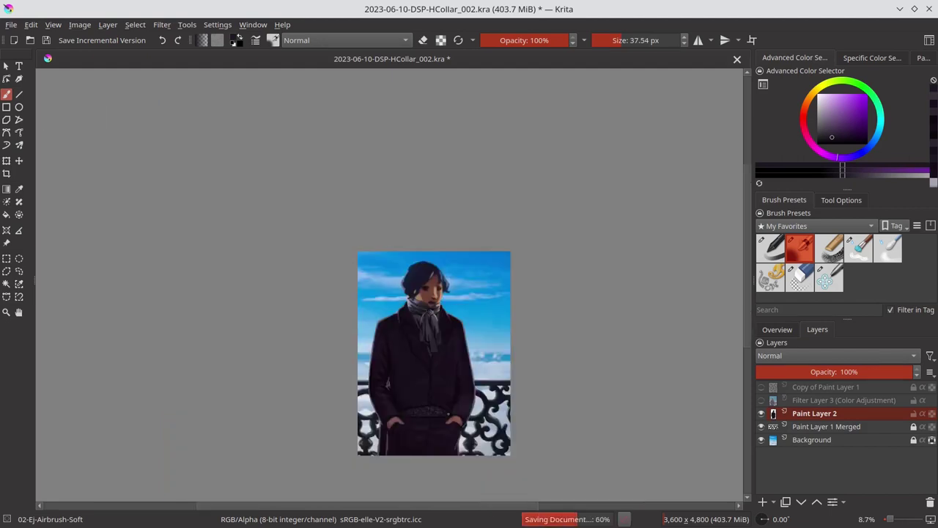
pyautogui.click(799, 277)
pyautogui.click(777, 329)
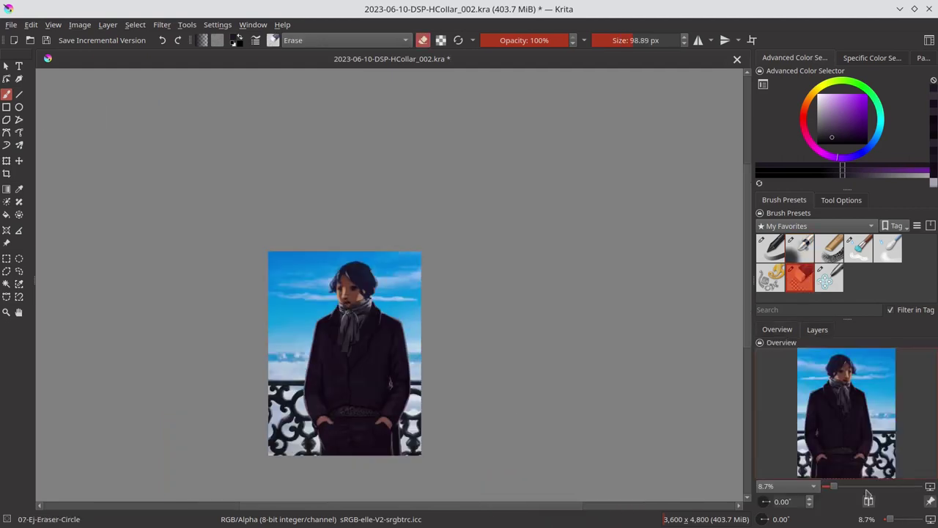
# Return to the soft airbrush, sample coat purples, and move the view up to the face.
pyautogui.click(799, 248)
pyautogui.scroll(5, 352, 308)
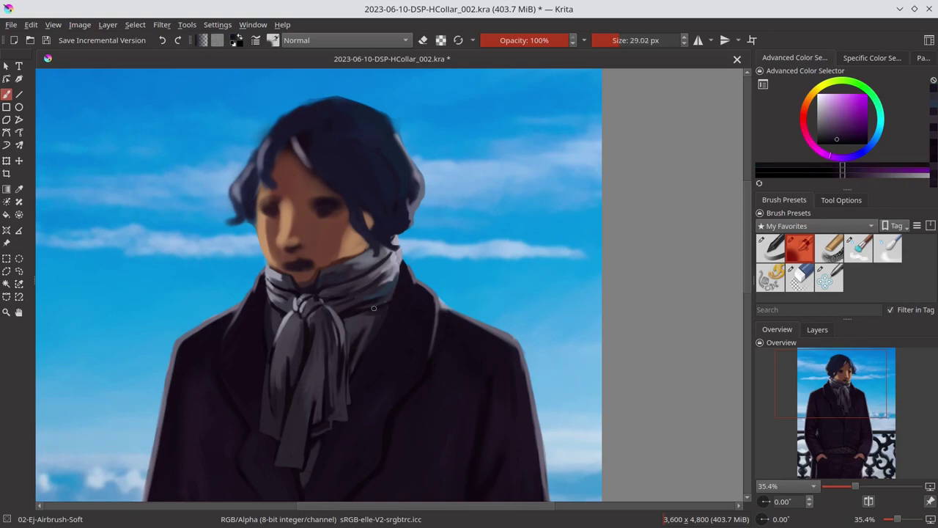
pyautogui.keyDown('ctrl'); pyautogui.click(369, 419); pyautogui.keyUp('ctrl')
pyautogui.keyDown('ctrl'); pyautogui.click(274, 309); pyautogui.keyUp('ctrl')
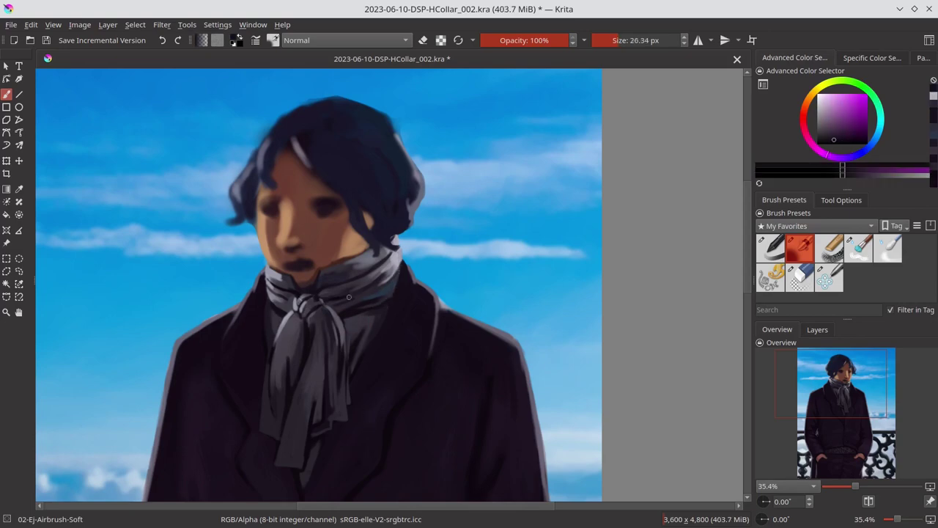
pyautogui.keyDown('ctrl'); pyautogui.click(244, 454); pyautogui.keyUp('ctrl')
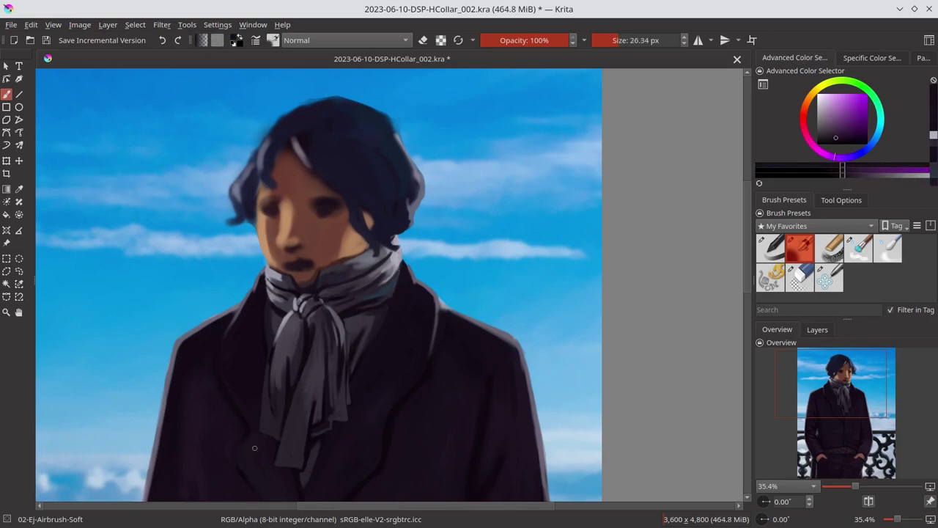
pyautogui.moveTo(391, 425)
pyautogui.mouseDown()
pyautogui.moveTo(425, 309)
pyautogui.moveTo(296, 293)
pyautogui.moveTo(295, 231)
pyautogui.mouseUp()
# Lighten the nose bridge, nose tip and cheek with sampled skin tones.
pyautogui.keyDown('ctrl'); pyautogui.click(296, 294); pyautogui.keyUp('ctrl')
pyautogui.keyDown('ctrl'); pyautogui.click(300, 233); pyautogui.keyUp('ctrl')
pyautogui.keyDown('ctrl'); pyautogui.click(310, 289); pyautogui.keyUp('ctrl')
pyautogui.moveTo(329, 315)
pyautogui.mouseDown()
pyautogui.moveTo(338, 265)
pyautogui.moveTo(351, 320)
pyautogui.mouseUp()
pyautogui.keyDown('ctrl'); pyautogui.click(324, 317); pyautogui.keyUp('ctrl')
pyautogui.keyDown('ctrl'); pyautogui.click(344, 320); pyautogui.keyUp('ctrl')
pyautogui.keyDown('ctrl'); pyautogui.click(339, 282); pyautogui.keyUp('ctrl')
# Draw a thin near-black line along the nose's left edge, then resize the brush.
pyautogui.keyDown('ctrl'); pyautogui.click(330, 324); pyautogui.keyUp('ctrl')
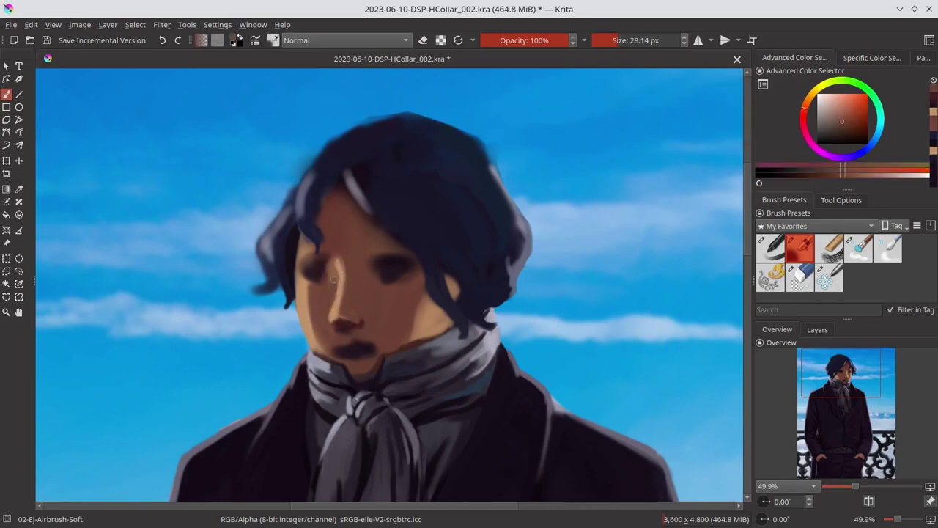
pyautogui.moveTo(337, 273); pyautogui.dragTo(332, 315)
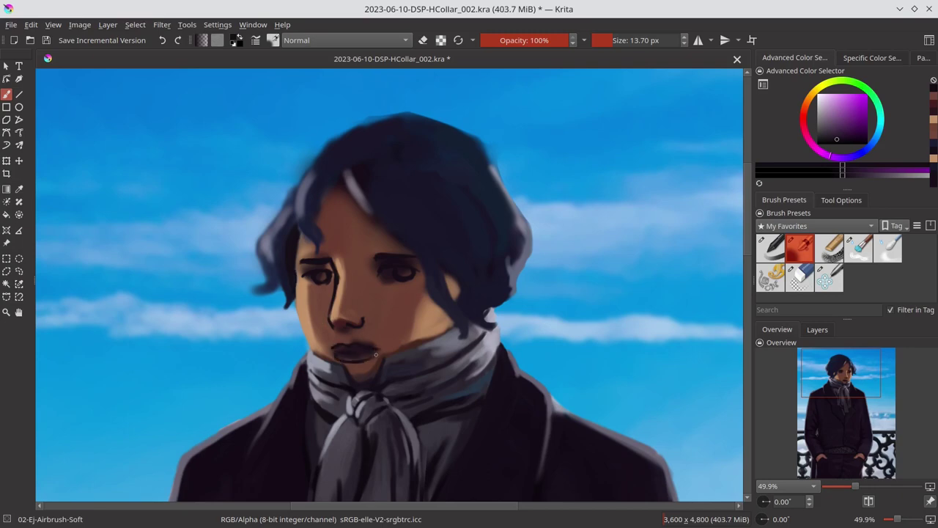
pyautogui.keyDown('ctrl'); pyautogui.moveTo(348, 355); pyautogui.dragTo(346, 319); pyautogui.keyUp('ctrl')
pyautogui.press(']')
pyautogui.press(']')
pyautogui.press(']')
pyautogui.press('[')
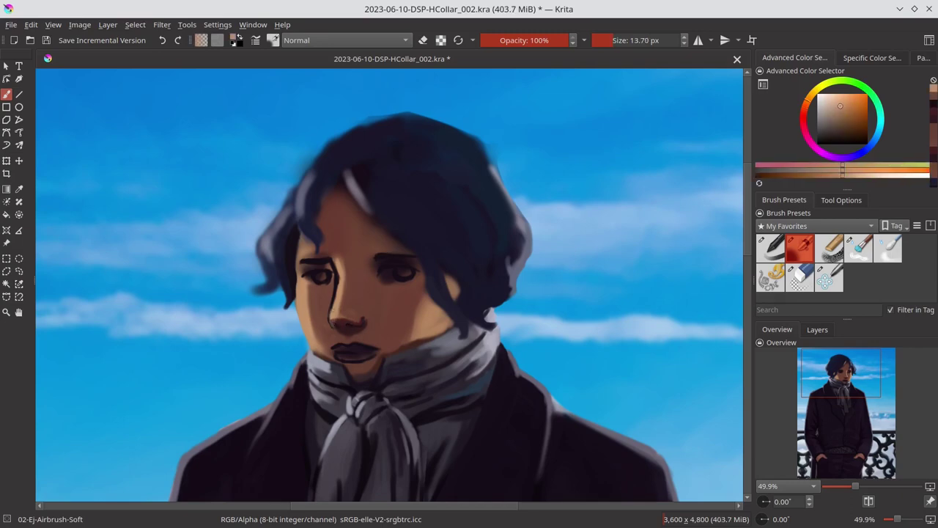
pyautogui.press(']')
pyautogui.press(']')
pyautogui.press(']')
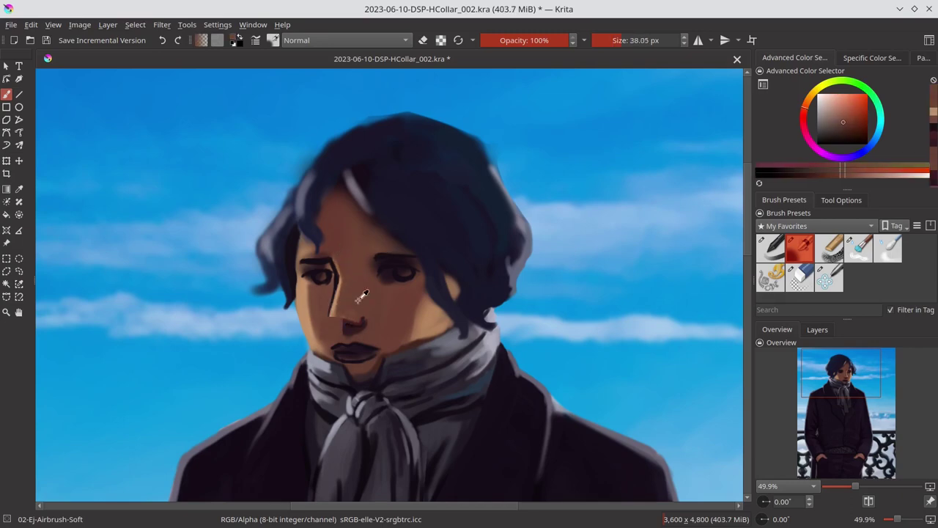
# Pick new skin shades and adjust brush size for finer face detail.
pyautogui.click(842, 119)
pyautogui.press('[')
pyautogui.press('[')
pyautogui.press('[')
pyautogui.keyDown('ctrl'); pyautogui.click(338, 297); pyautogui.keyUp('ctrl')
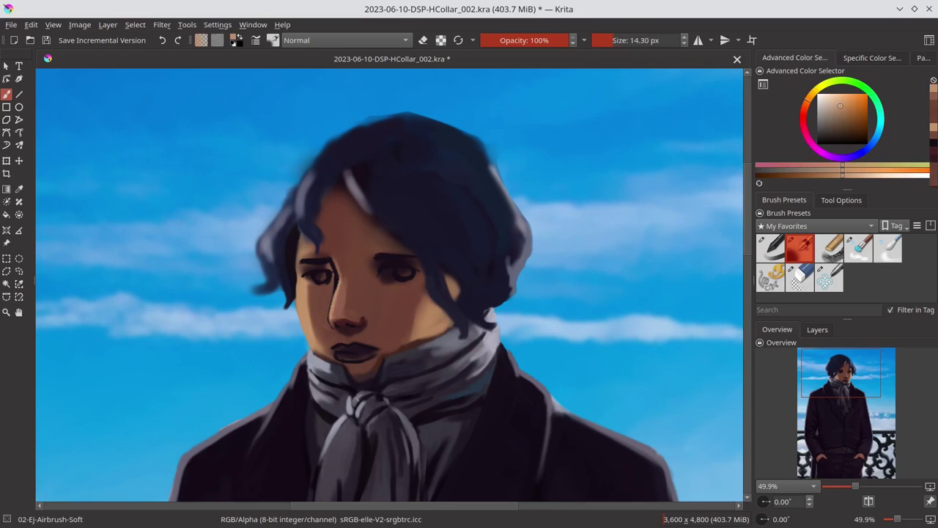
pyautogui.press(']')
pyautogui.press(']')
pyautogui.press(']')
pyautogui.keyDown('ctrl'); pyautogui.moveTo(350, 308); pyautogui.dragTo(365, 290); pyautogui.keyUp('ctrl')
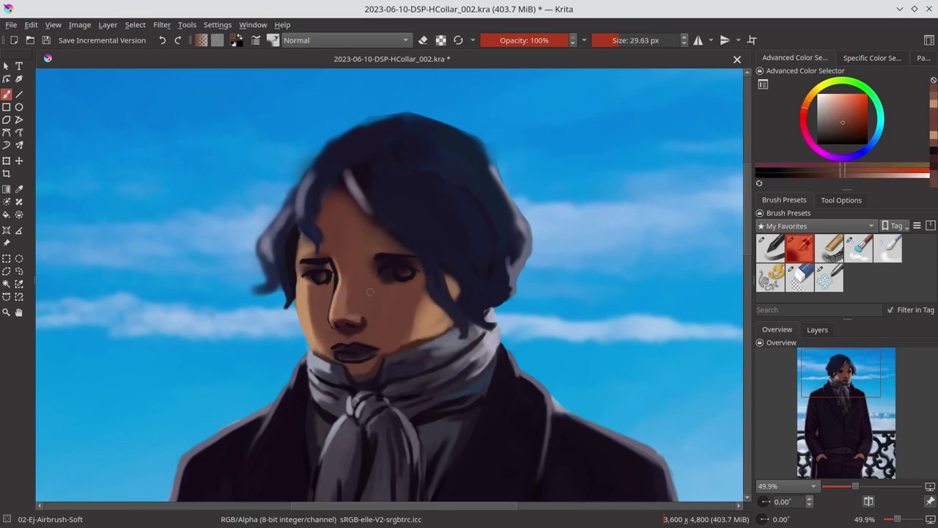
pyautogui.keyDown('ctrl'); pyautogui.click(379, 298); pyautogui.keyUp('ctrl')
# Tint the lips red using the Color blend mode, then return to Normal.
pyautogui.press('[')
pyautogui.press('[')
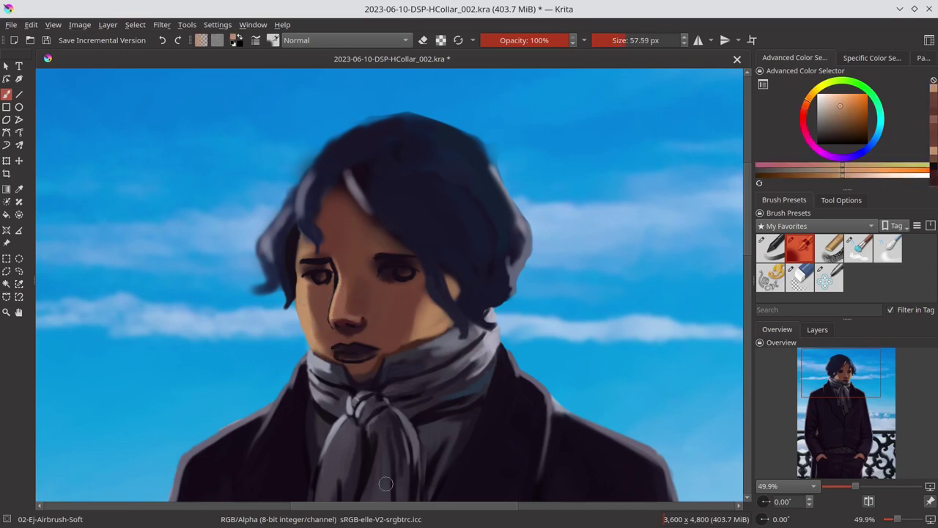
pyautogui.hotkey('shift', 'alt', 'c')
pyautogui.moveTo(339, 350); pyautogui.dragTo(350, 355)
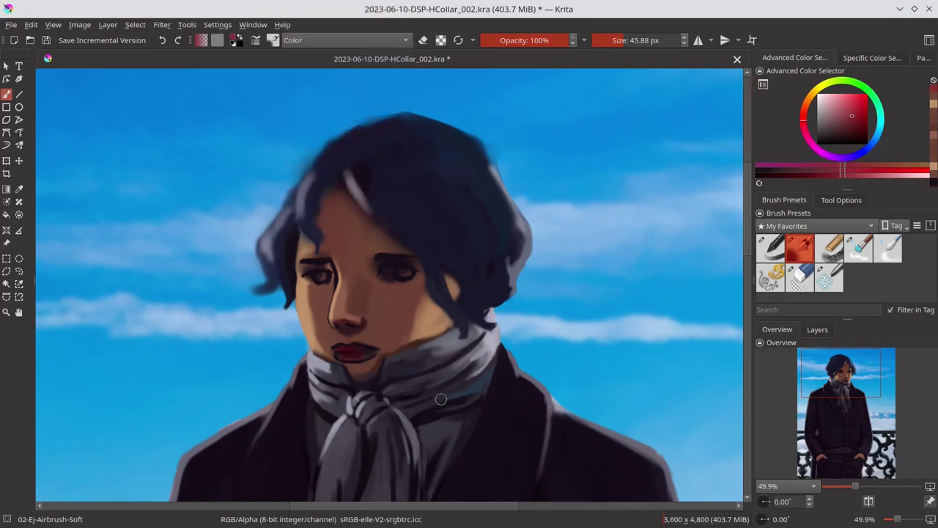
pyautogui.press('[')
pyautogui.press('[')
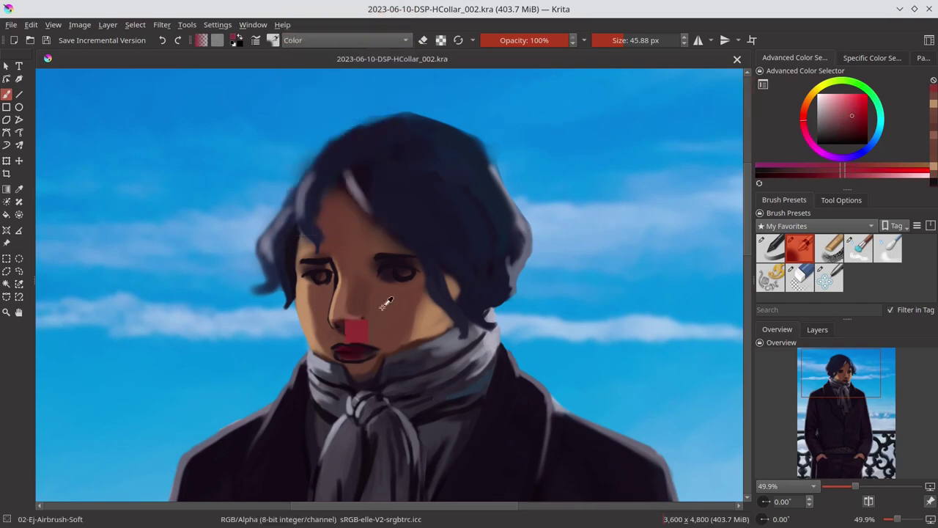
pyautogui.hotkey('shift', 'alt', 'n')
# Darken and deepen the left eye's shading with a sampled dark eye colour.
pyautogui.keyDown('ctrl'); pyautogui.click(377, 265); pyautogui.keyUp('ctrl')
pyautogui.keyDown('ctrl'); pyautogui.click(390, 276); pyautogui.keyUp('ctrl')
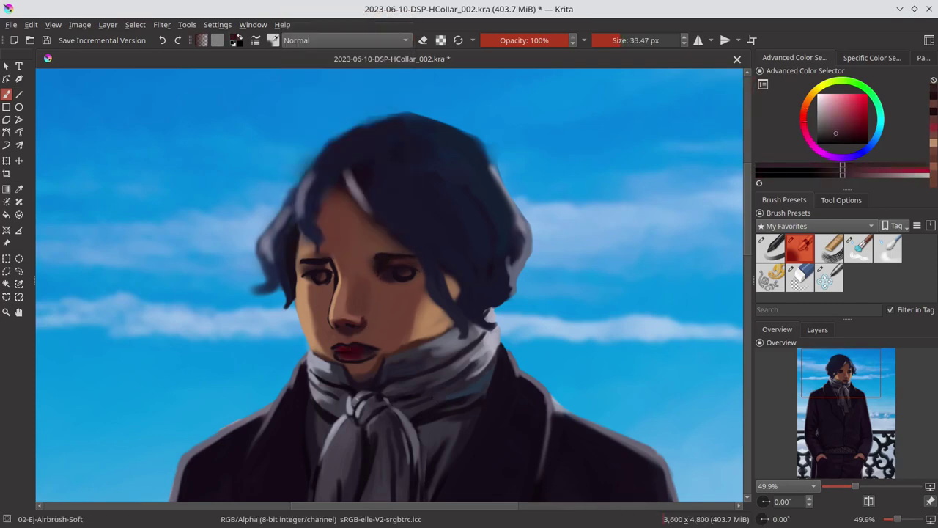
pyautogui.press('[')
pyautogui.keyDown('ctrl'); pyautogui.click(321, 274); pyautogui.keyUp('ctrl')
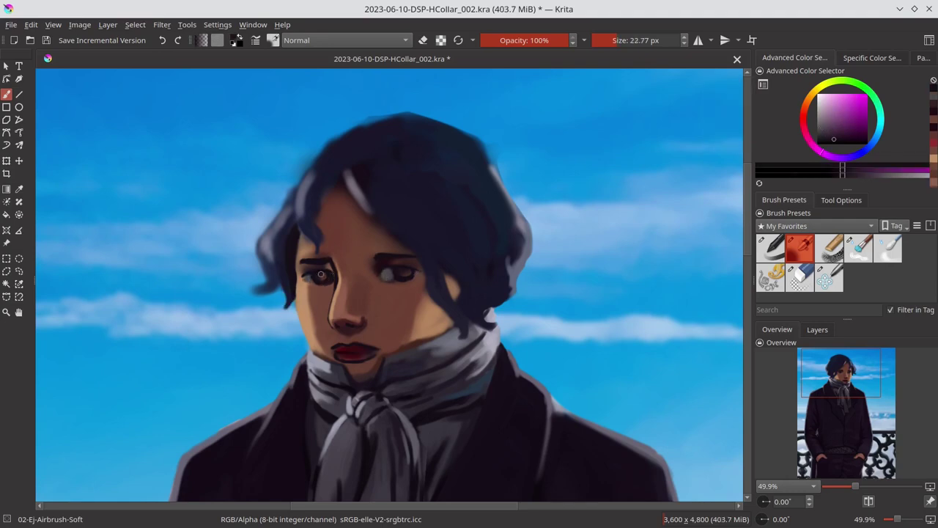
pyautogui.keyDown('ctrl'); pyautogui.click(386, 273); pyautogui.keyUp('ctrl')
pyautogui.keyDown('ctrl'); pyautogui.click(321, 277); pyautogui.keyUp('ctrl')
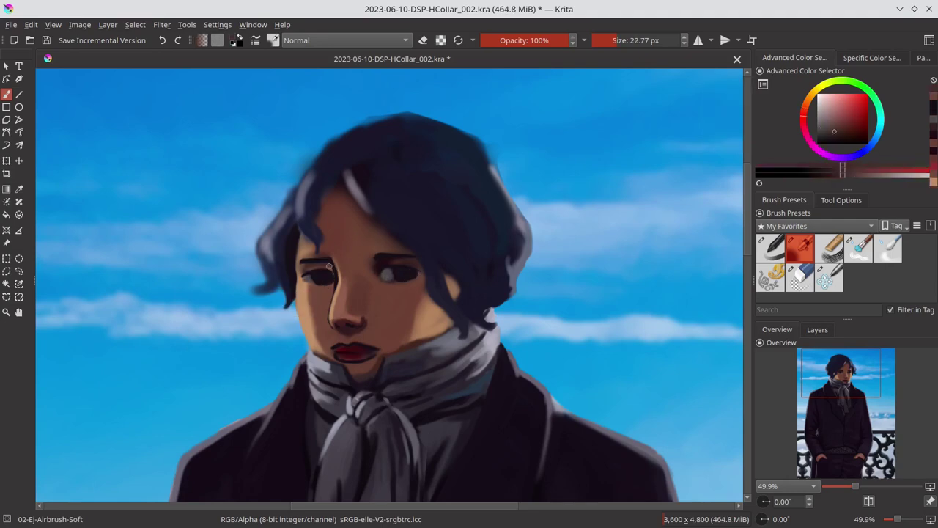
pyautogui.moveTo(325, 264)
pyautogui.mouseDown()
pyautogui.moveTo(408, 373)
pyautogui.moveTo(416, 271)
pyautogui.mouseUp()
pyautogui.keyDown('ctrl'); pyautogui.click(366, 290); pyautogui.keyUp('ctrl')
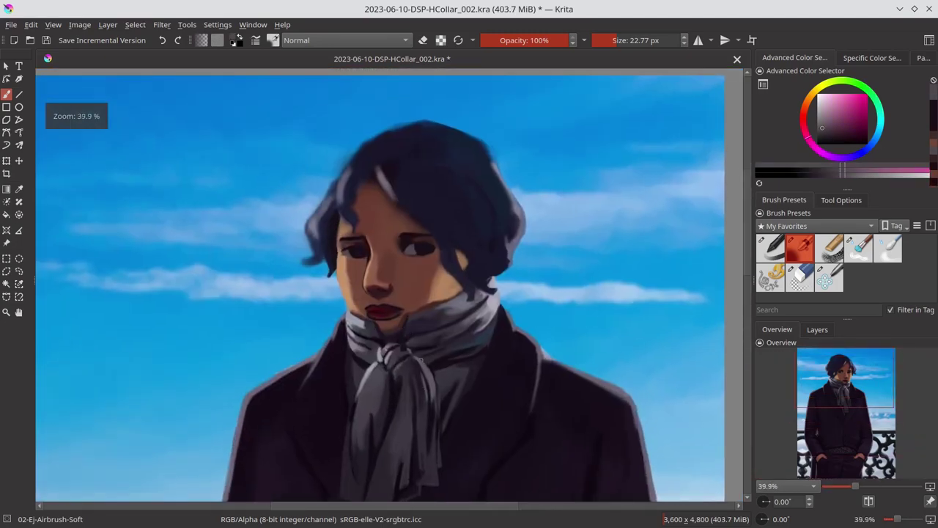
# Transform the selected eye area, commit it, and return to the airbrush.
pyautogui.click(135, 24)
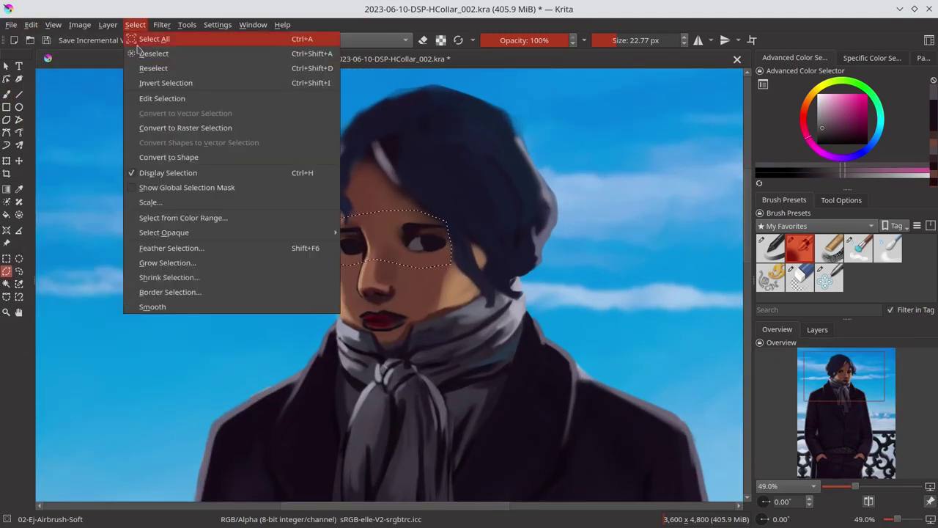
pyautogui.press('Escape')
pyautogui.hotkey('ctrl', 't')
pyautogui.press('Return')
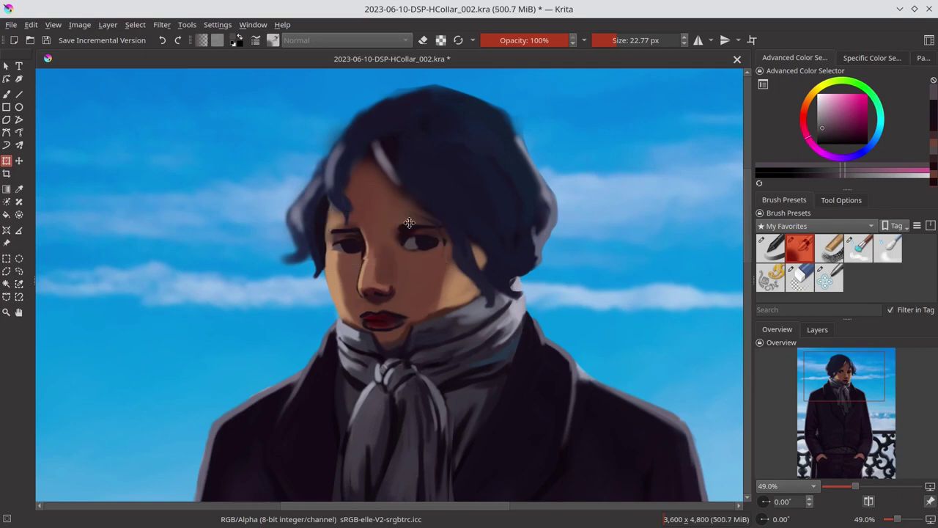
pyautogui.press('b')
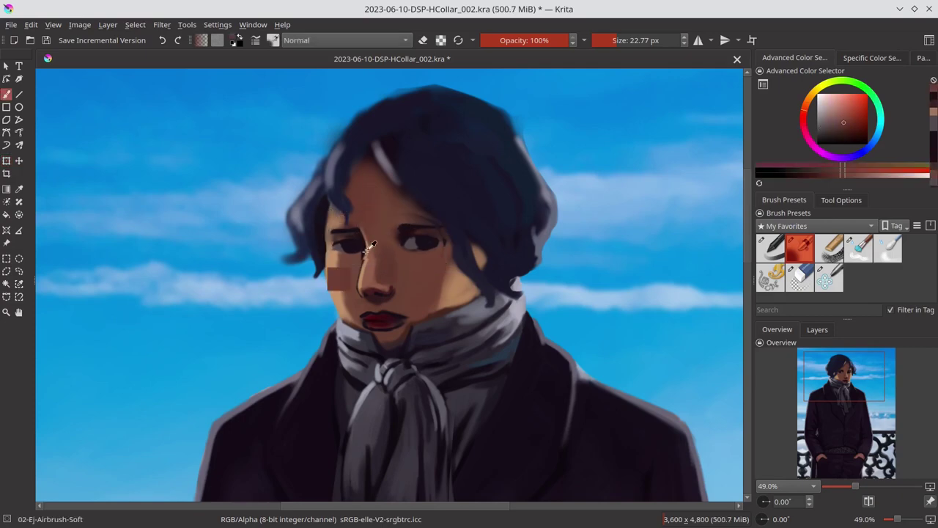
# Sample skin tones and dark reds from the face while resizing the brush.
pyautogui.keyDown('ctrl'); pyautogui.click(353, 256); pyautogui.keyUp('ctrl')
pyautogui.keyDown('ctrl'); pyautogui.click(354, 256); pyautogui.keyUp('ctrl')
pyautogui.press('[')
pyautogui.press('[')
pyautogui.press('[')
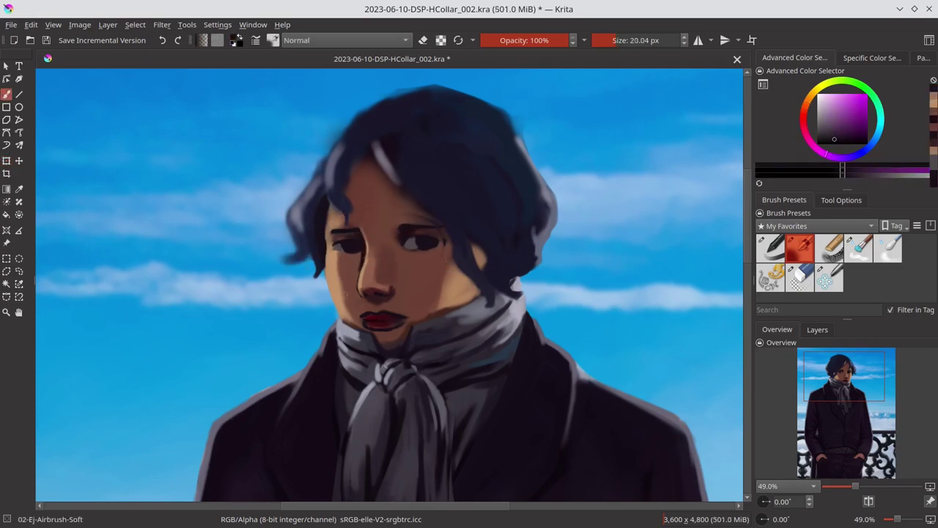
pyautogui.keyDown('ctrl'); pyautogui.click(439, 232); pyautogui.keyUp('ctrl')
pyautogui.press(']')
pyautogui.press(']')
pyautogui.press(']')
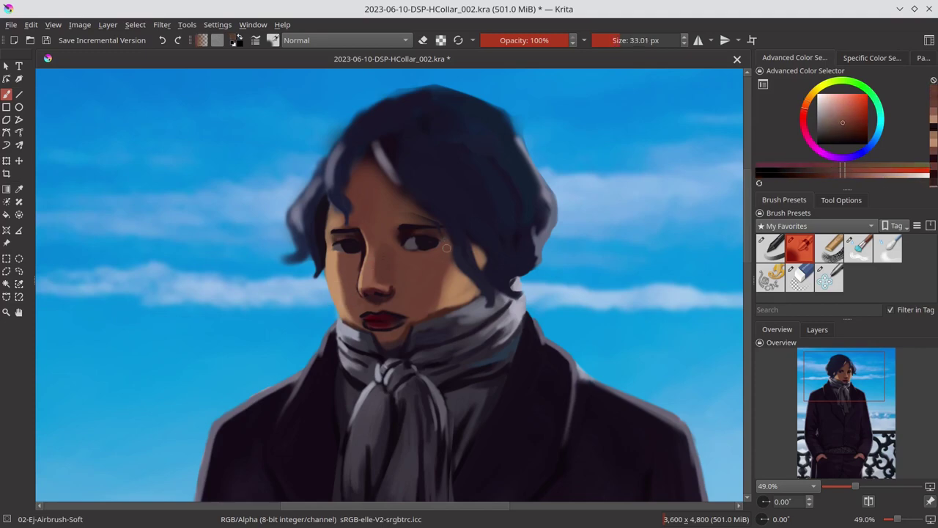
pyautogui.keyDown('ctrl'); pyautogui.click(439, 232); pyautogui.keyUp('ctrl')
pyautogui.keyDown('ctrl'); pyautogui.click(439, 231); pyautogui.keyUp('ctrl')
# Sample dark eye purple and warm skin orange, adjusting the brush size.
pyautogui.keyDown('ctrl'); pyautogui.click(436, 190); pyautogui.keyUp('ctrl')
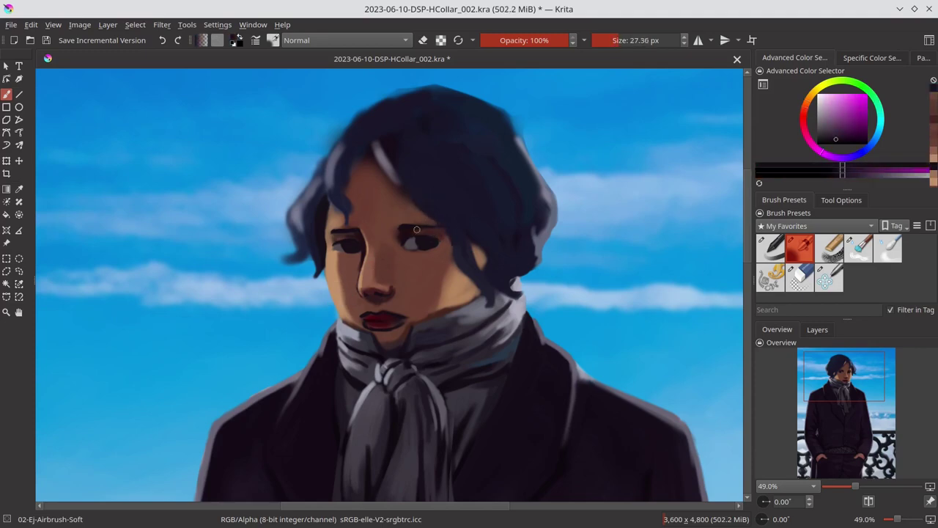
pyautogui.press('[')
pyautogui.keyDown('ctrl'); pyautogui.click(331, 231); pyautogui.keyUp('ctrl')
pyautogui.keyDown('ctrl'); pyautogui.click(397, 272); pyautogui.keyUp('ctrl')
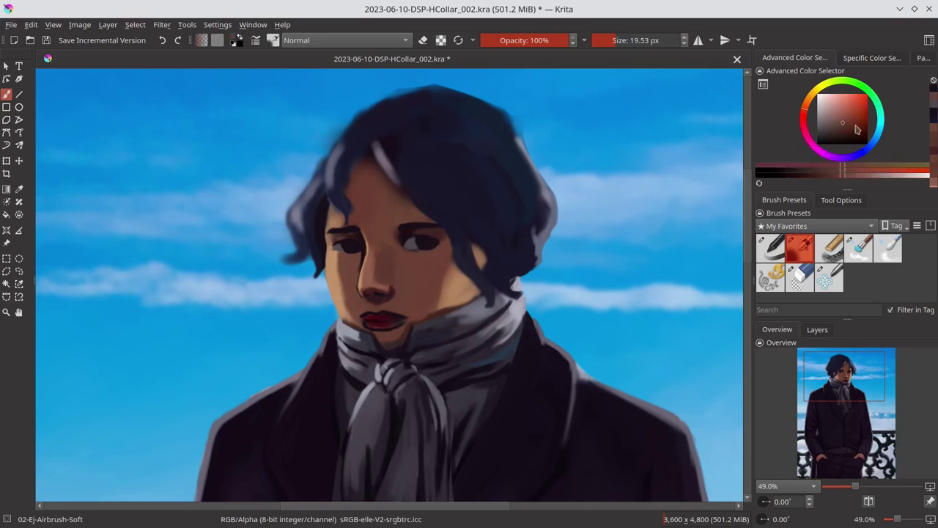
pyautogui.press(']')
pyautogui.keyDown('ctrl'); pyautogui.click(398, 246); pyautogui.keyUp('ctrl')
# Paint dark navy strokes into the hair, darkening its top and left edge.
pyautogui.keyDown('ctrl'); pyautogui.click(457, 227); pyautogui.keyUp('ctrl')
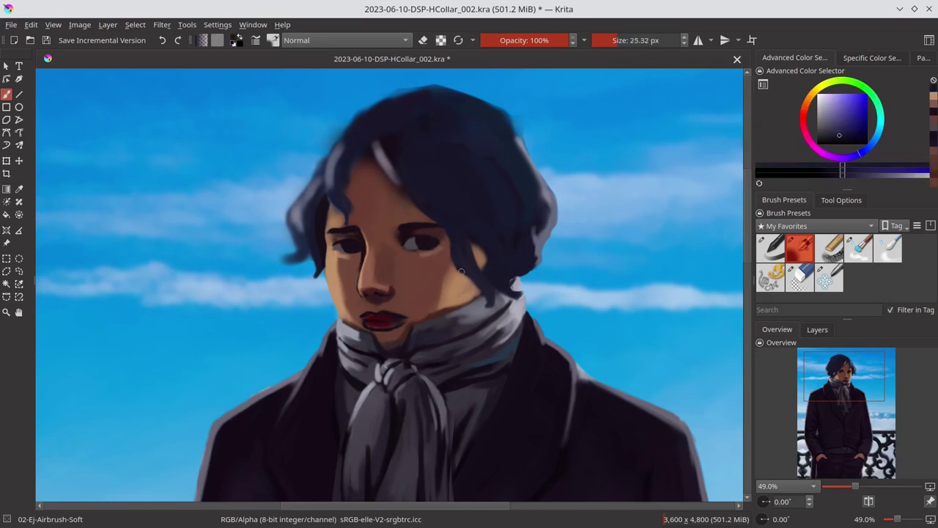
pyautogui.moveTo(395, 191); pyautogui.dragTo(385, 153)
pyautogui.moveTo(366, 115); pyautogui.dragTo(302, 203)
pyautogui.keyDown('ctrl'); pyautogui.click(312, 180); pyautogui.keyUp('ctrl')
pyautogui.keyDown('ctrl'); pyautogui.click(330, 138); pyautogui.keyUp('ctrl')
pyautogui.moveTo(331, 139); pyautogui.dragTo(420, 87)
# Strengthen the right hair outline with bluer navy and purple strokes.
pyautogui.keyDown('ctrl'); pyautogui.click(506, 112); pyautogui.keyUp('ctrl')
pyautogui.moveTo(497, 109); pyautogui.dragTo(526, 157)
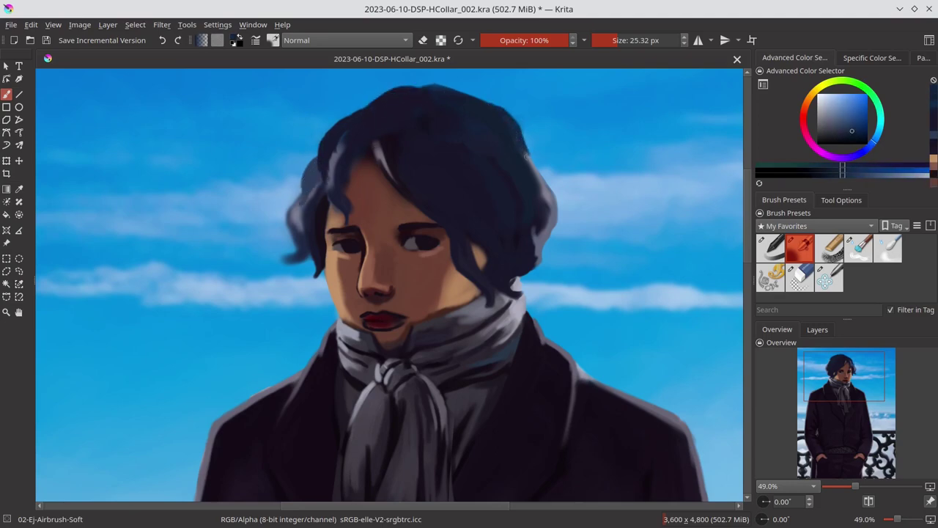
pyautogui.keyDown('ctrl'); pyautogui.click(451, 153); pyautogui.keyUp('ctrl')
pyautogui.keyDown('ctrl'); pyautogui.click(505, 168); pyautogui.keyUp('ctrl')
pyautogui.moveTo(520, 290); pyautogui.dragTo(514, 262)
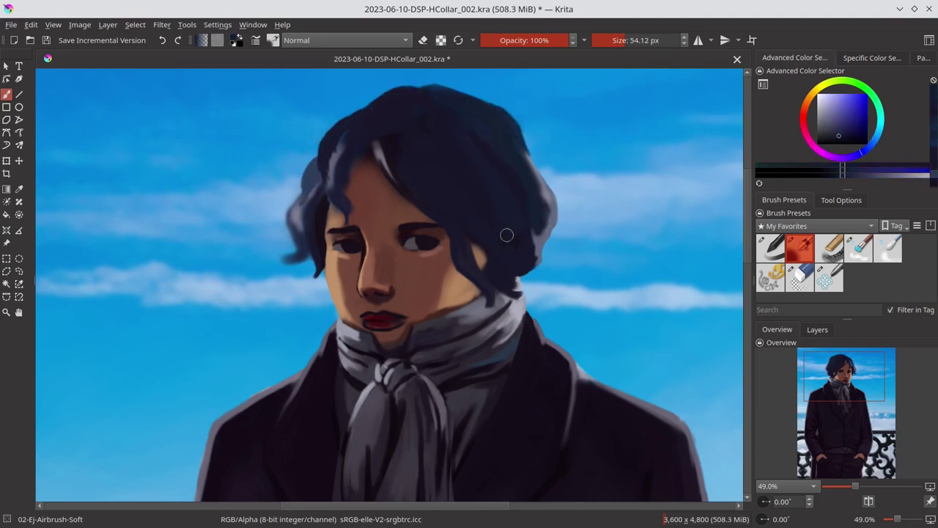
pyautogui.keyDown('ctrl'); pyautogui.click(499, 230); pyautogui.keyUp('ctrl')
pyautogui.moveTo(389, 131); pyautogui.dragTo(392, 182)
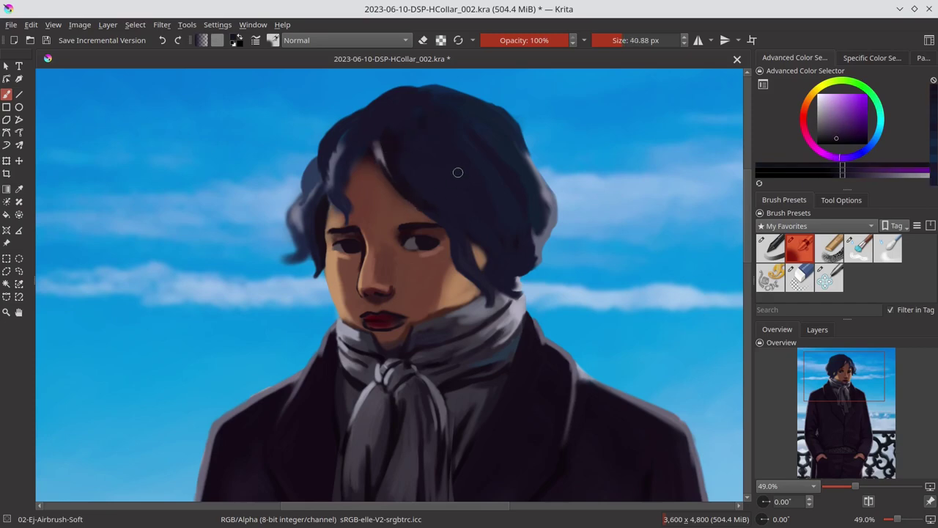
# Sample blue-violet and purple hair tones and dark lip reds.
pyautogui.keyDown('ctrl'); pyautogui.click(415, 168); pyautogui.keyUp('ctrl')
pyautogui.keyDown('ctrl'); pyautogui.click(419, 185); pyautogui.keyUp('ctrl')
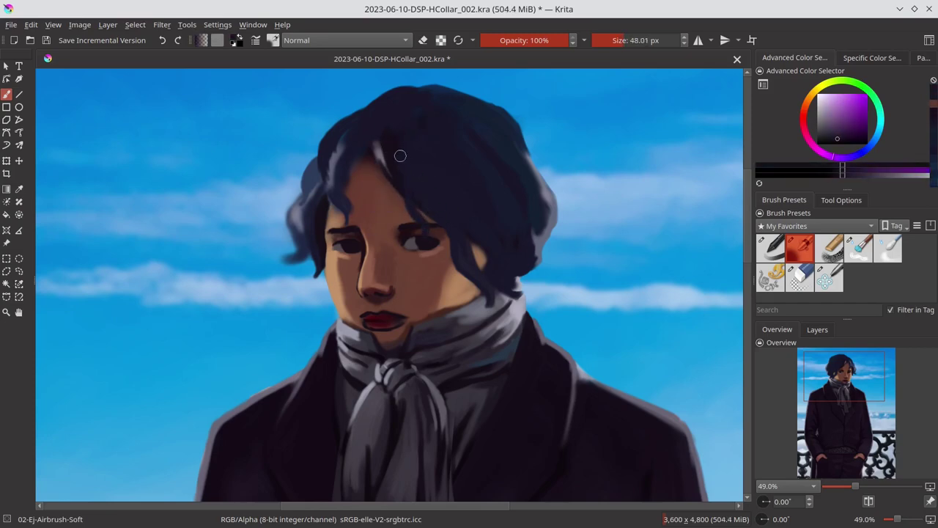
pyautogui.keyDown('ctrl'); pyautogui.click(425, 199); pyautogui.keyUp('ctrl')
pyautogui.keyDown('ctrl'); pyautogui.click(473, 255); pyautogui.keyUp('ctrl')
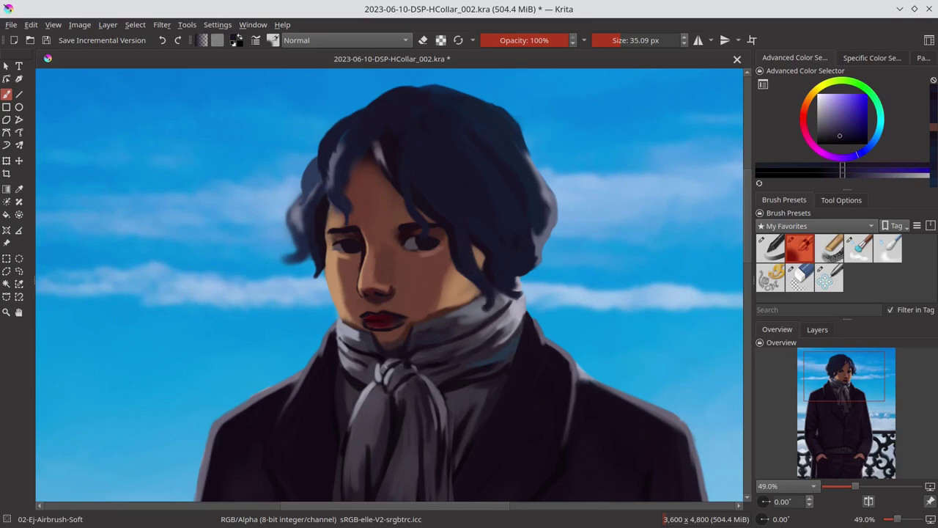
pyautogui.keyDown('ctrl'); pyautogui.click(385, 326); pyautogui.keyUp('ctrl')
pyautogui.keyDown('ctrl'); pyautogui.click(389, 327); pyautogui.keyUp('ctrl')
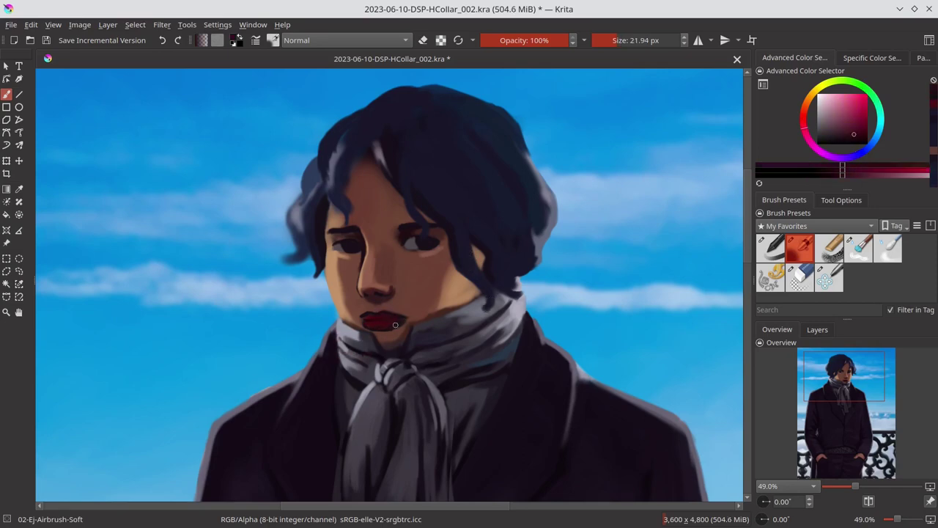
pyautogui.keyDown('ctrl'); pyautogui.click(386, 322); pyautogui.keyUp('ctrl')
pyautogui.keyDown('ctrl'); pyautogui.click(376, 321); pyautogui.keyUp('ctrl')
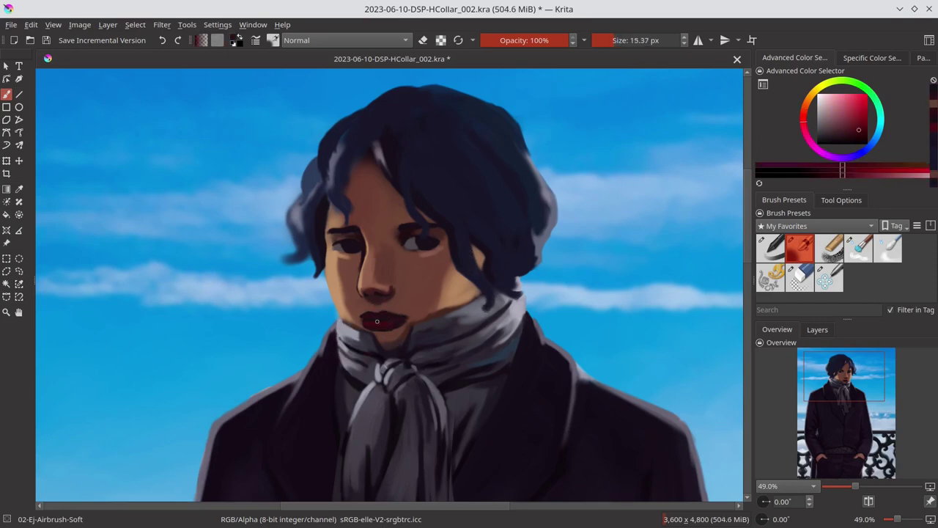
# Sample muted skin browns and dark desaturated reds for the chin shading.
pyautogui.keyDown('ctrl'); pyautogui.click(394, 333); pyautogui.keyUp('ctrl')
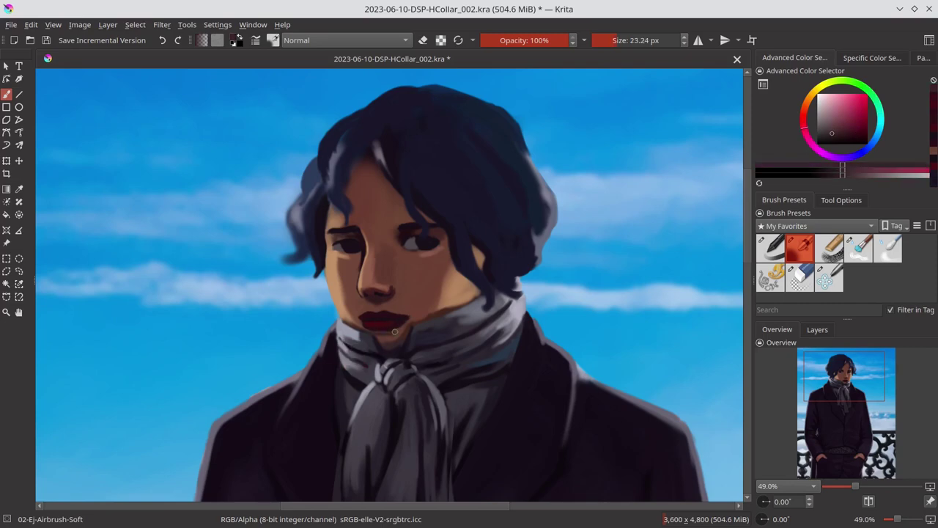
pyautogui.keyDown('ctrl'); pyautogui.click(376, 339); pyautogui.keyUp('ctrl')
pyautogui.keyDown('ctrl'); pyautogui.click(376, 338); pyautogui.keyUp('ctrl')
pyautogui.keyDown('ctrl'); pyautogui.click(458, 288); pyautogui.keyUp('ctrl')
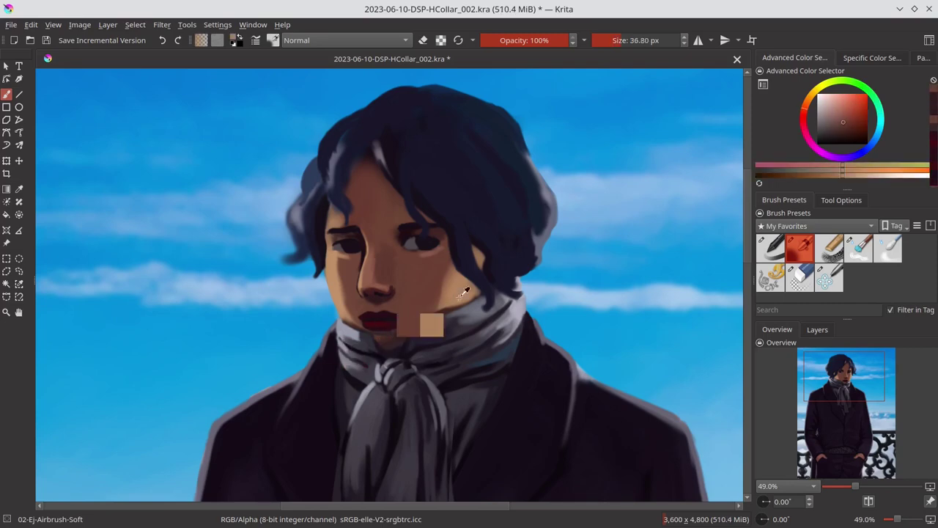
pyautogui.keyDown('ctrl'); pyautogui.click(351, 303); pyautogui.keyUp('ctrl')
pyautogui.keyDown('ctrl'); pyautogui.click(373, 326); pyautogui.keyUp('ctrl')
pyautogui.keyDown('ctrl'); pyautogui.click(396, 350); pyautogui.keyUp('ctrl')
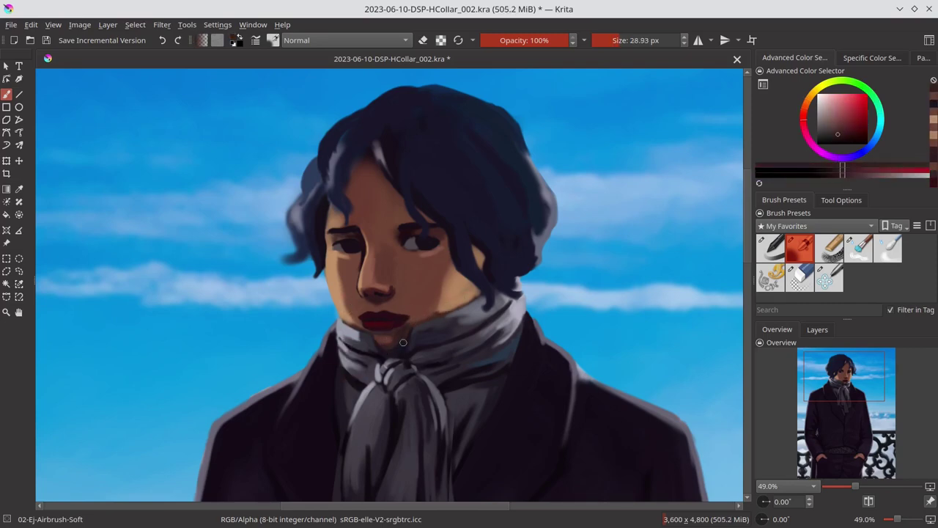
# Save a new incremental version of the painting.
pyautogui.keyDown('ctrl'); pyautogui.click(438, 220); pyautogui.keyUp('ctrl')
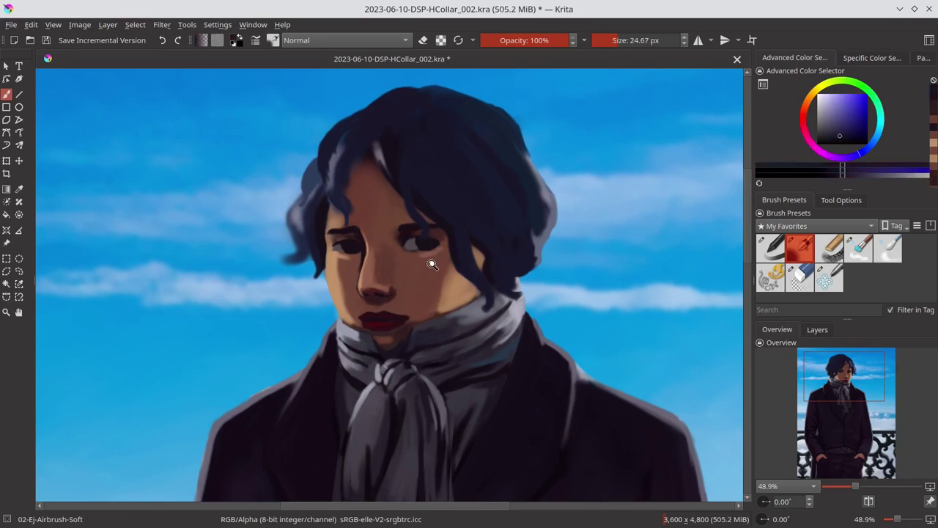
pyautogui.scroll(-5, 429, 262)
pyautogui.hotkey('ctrl', 's')
pyautogui.scroll(6, 434, 246)
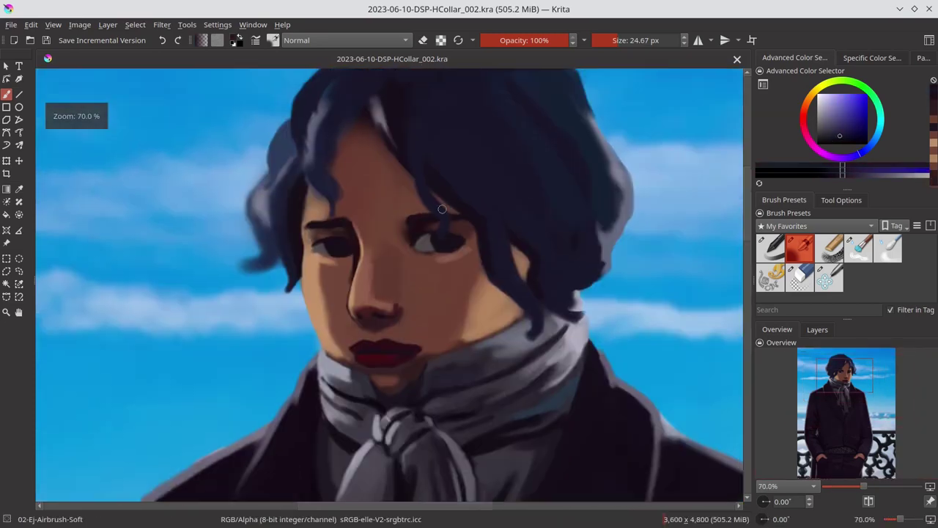
# Paint small light pink-grey highlight dabs in the right eye.
pyautogui.keyDown('ctrl'); pyautogui.click(434, 243); pyautogui.keyUp('ctrl')
pyautogui.click(440, 242)
pyautogui.click(450, 243)
pyautogui.scroll(-1, 290, 188)
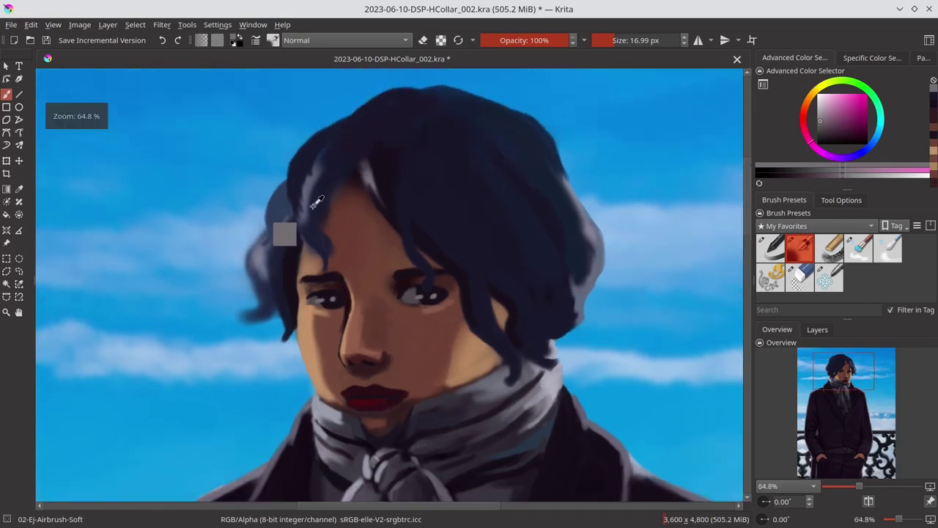
# Paint light blue strands across the hair, extending one downward.
pyautogui.keyDown('ctrl'); pyautogui.click(312, 183); pyautogui.keyUp('ctrl')
pyautogui.moveTo(315, 186); pyautogui.dragTo(302, 246)
pyautogui.moveTo(361, 154); pyautogui.dragTo(388, 224)
pyautogui.moveTo(392, 180); pyautogui.dragTo(428, 282)
pyautogui.keyDown('ctrl'); pyautogui.click(265, 232); pyautogui.keyUp('ctrl')
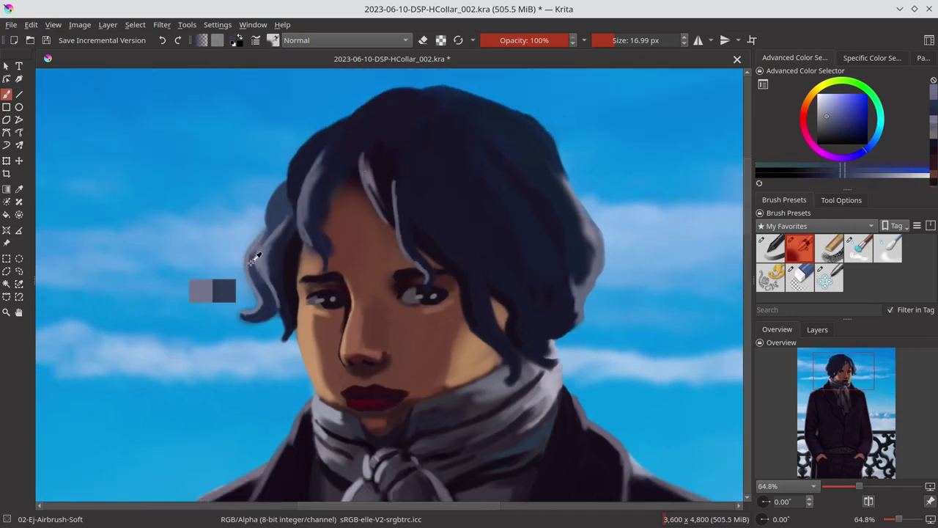
# Paint dark navy hair strands down along the jaw and over the neck.
pyautogui.keyDown('ctrl'); pyautogui.click(271, 249); pyautogui.keyUp('ctrl')
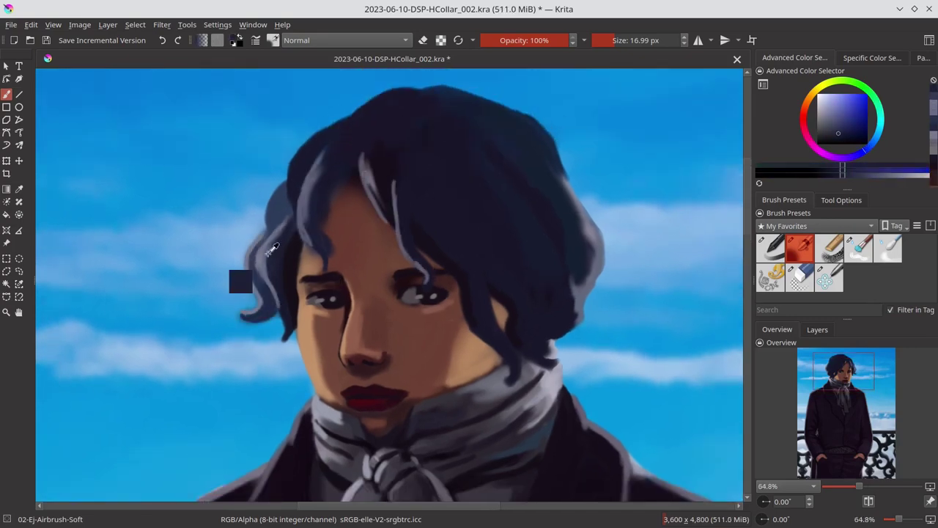
pyautogui.moveTo(529, 343)
pyautogui.mouseDown()
pyautogui.moveTo(508, 379)
pyautogui.moveTo(566, 358)
pyautogui.moveTo(546, 359)
pyautogui.mouseUp()
pyautogui.keyDown('ctrl'); pyautogui.click(522, 370); pyautogui.keyUp('ctrl')
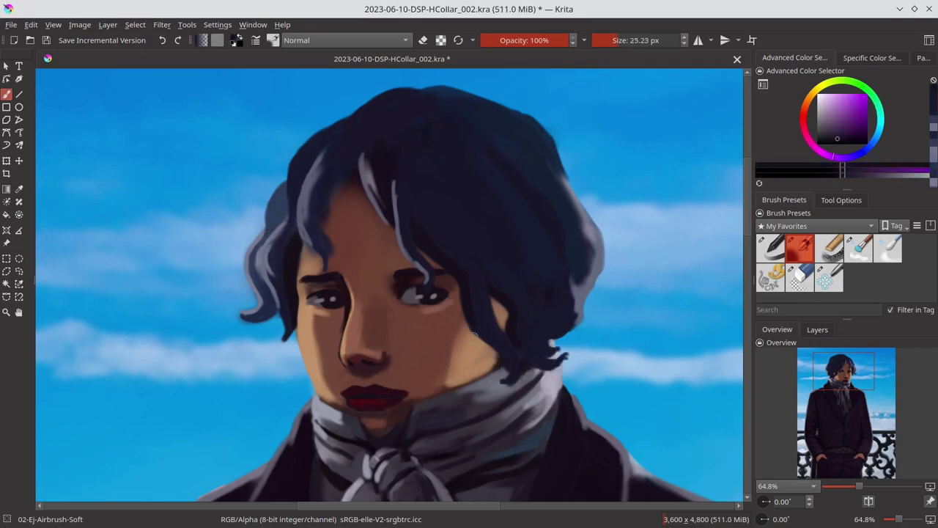
pyautogui.moveTo(473, 335); pyautogui.dragTo(502, 369)
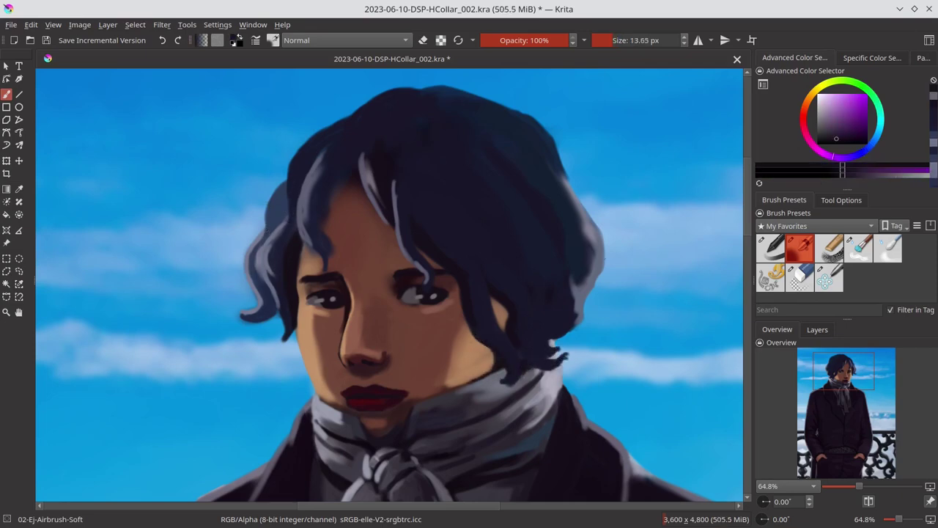
pyautogui.keyDown('ctrl'); pyautogui.click(561, 181); pyautogui.keyUp('ctrl')
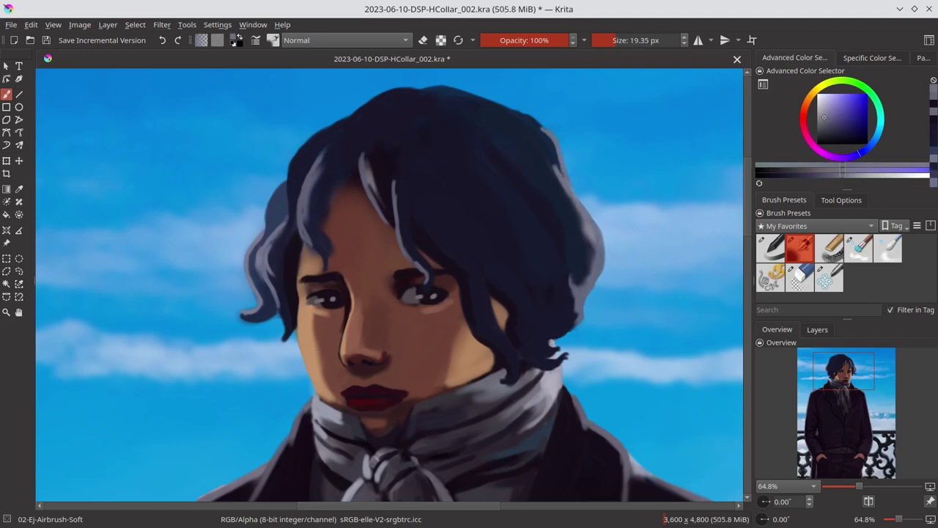
pyautogui.press('e')
pyautogui.press('e')
pyautogui.press('e')
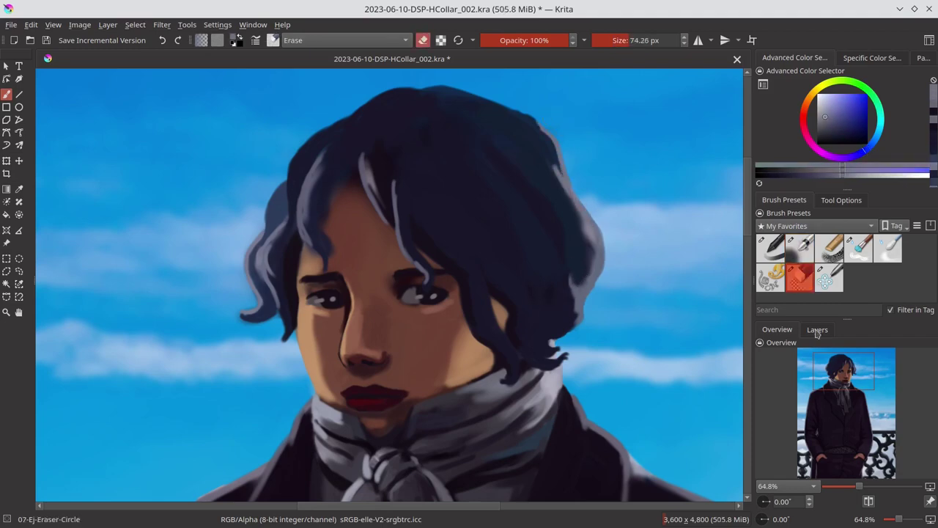
pyautogui.click(816, 330)
pyautogui.press(']')
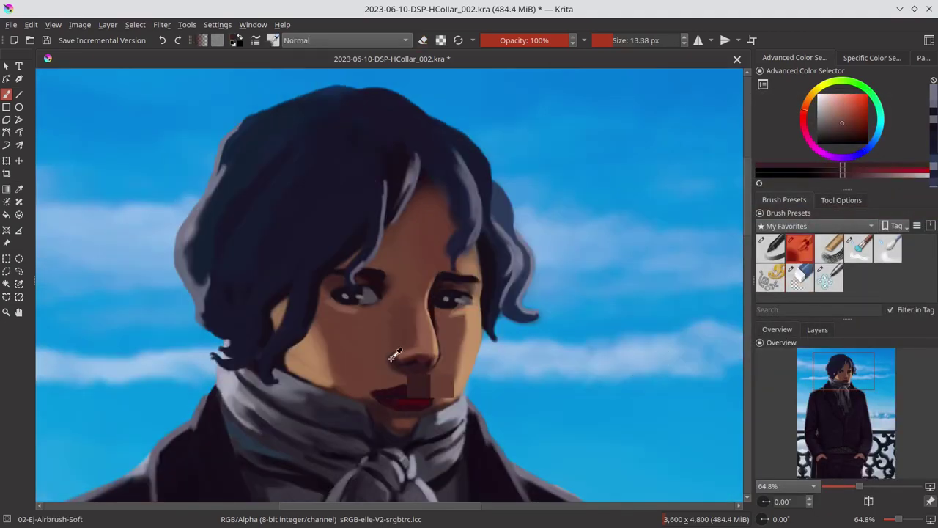
pyautogui.press(']')
pyautogui.press(']')
# Repaint the shading along the nose with a sampled skin tone.
pyautogui.keyDown('ctrl'); pyautogui.click(411, 352); pyautogui.keyUp('ctrl')
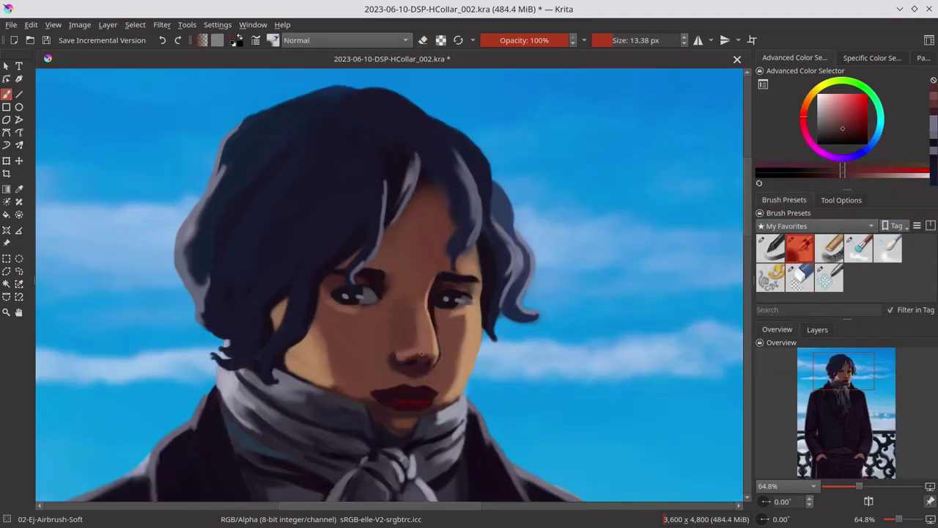
pyautogui.moveTo(404, 330); pyautogui.dragTo(408, 342)
pyautogui.press('2')
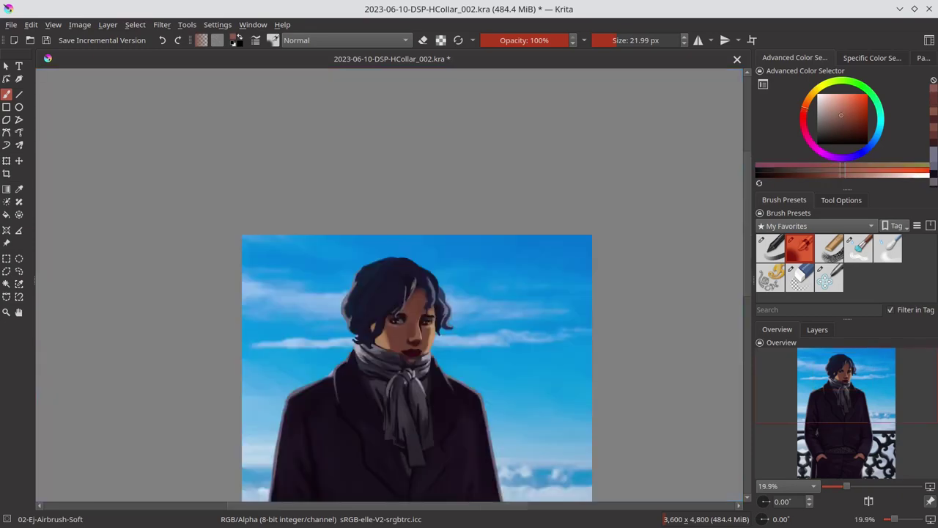
pyautogui.scroll(3, 418, 262)
pyautogui.press(']')
pyautogui.press(']')
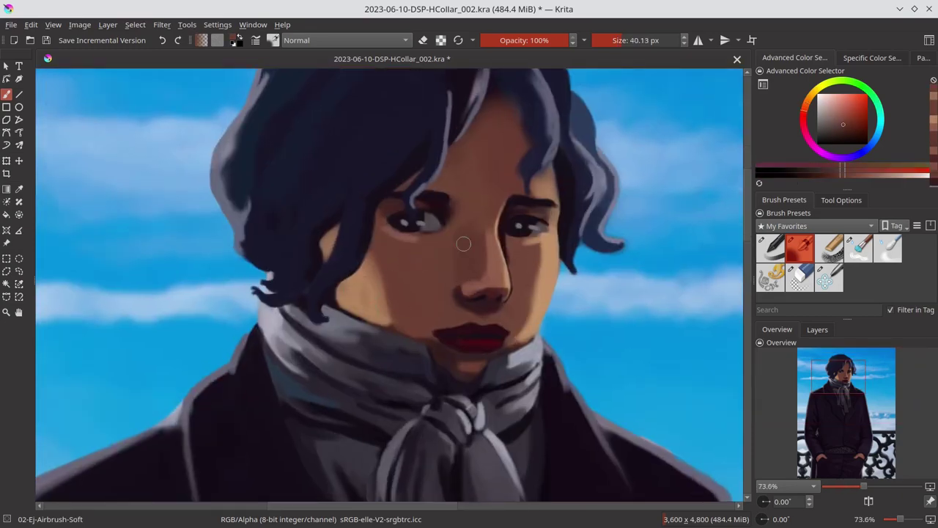
# Save the painting, then toggle the eraser and return to the soft airbrush.
pyautogui.scroll(-6, 513, 401)
pyautogui.scroll(-1, 513, 401)
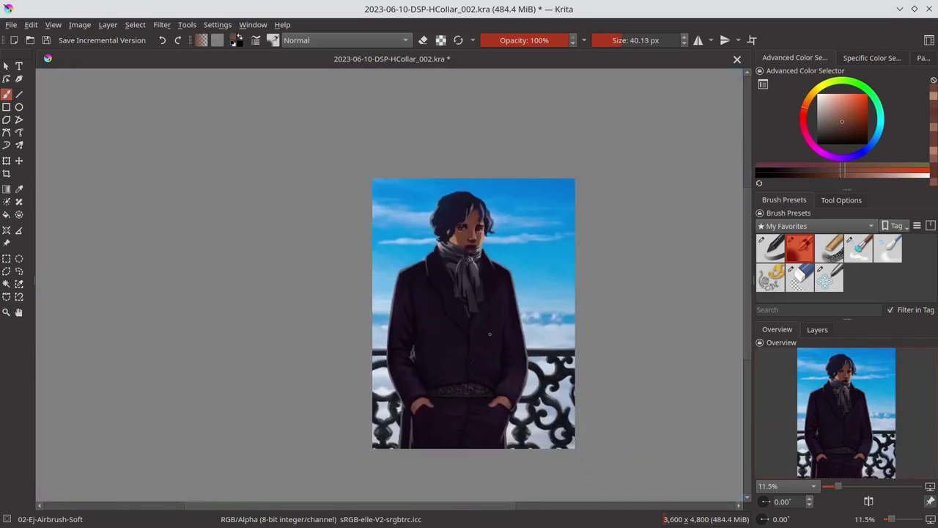
pyautogui.hotkey('ctrl', 's')
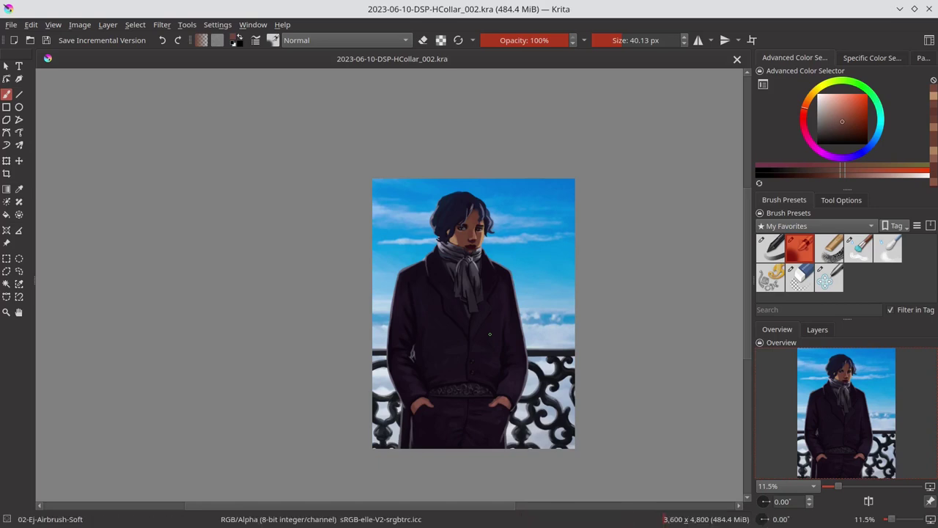
pyautogui.press('e')
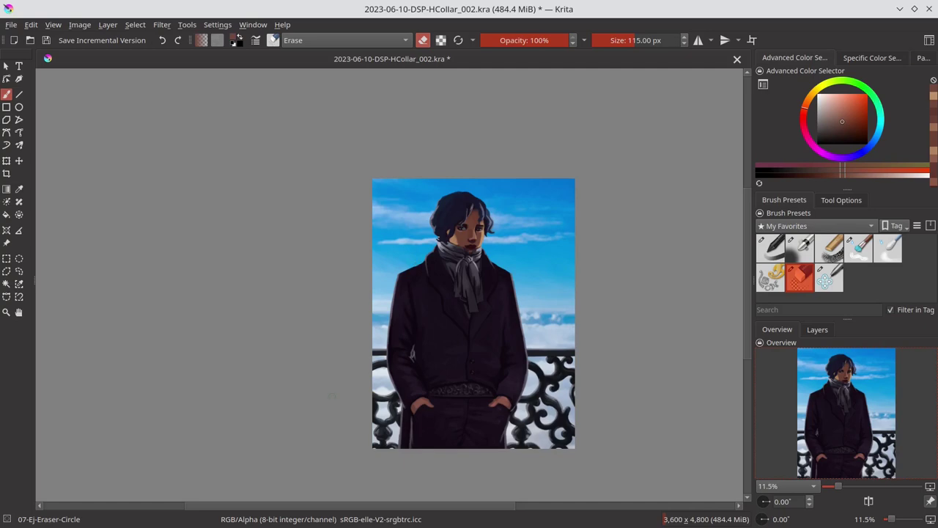
pyautogui.click(800, 248)
pyautogui.scroll(5, 843, 396)
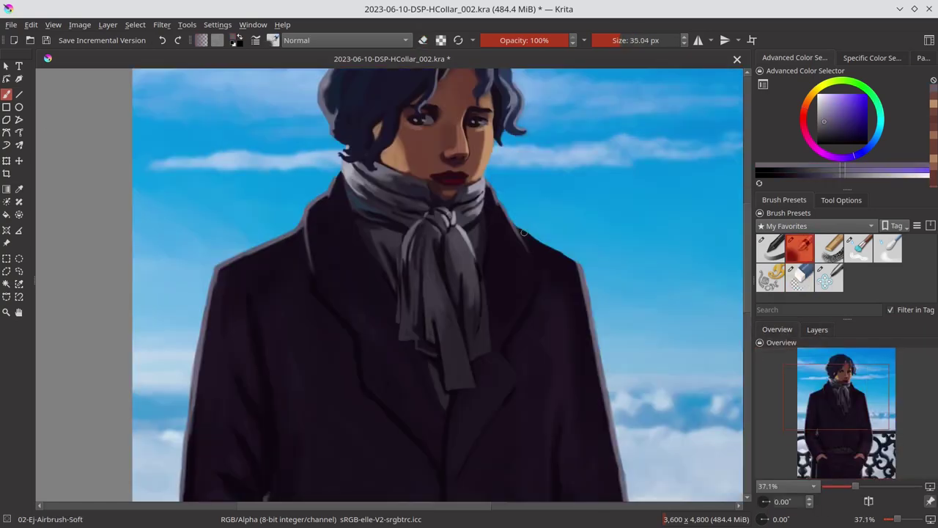
# Sample the dark magenta coat colour and erase the pale mark on the coat's left side.
pyautogui.scroll(-5, 566, 258)
pyautogui.scroll(6, 448, 305)
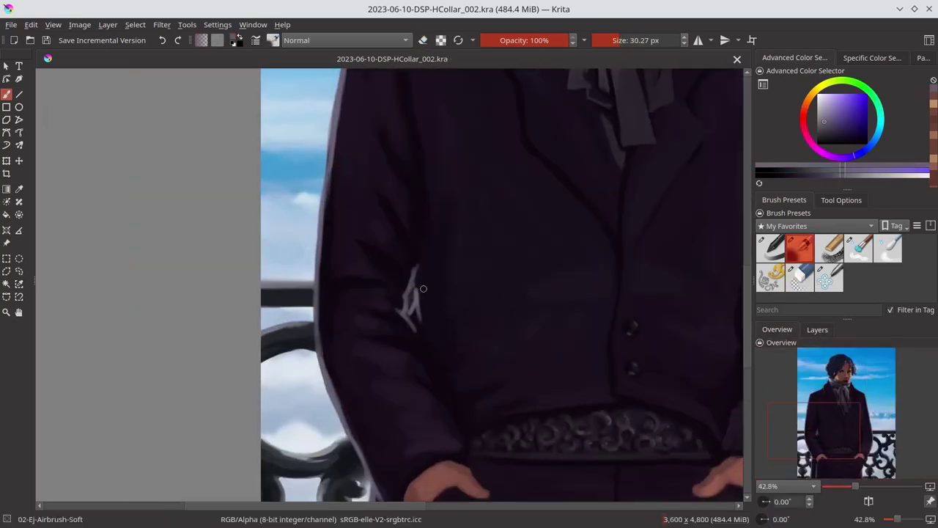
pyautogui.scroll(-5, 442, 286)
pyautogui.scroll(6, 440, 260)
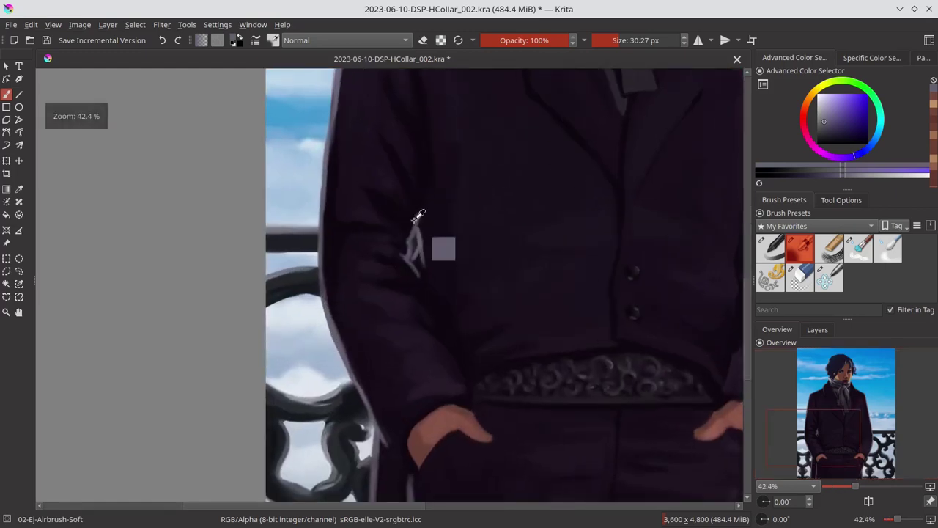
pyautogui.keyDown('ctrl'); pyautogui.click(411, 246); pyautogui.keyUp('ctrl')
pyautogui.press('/')
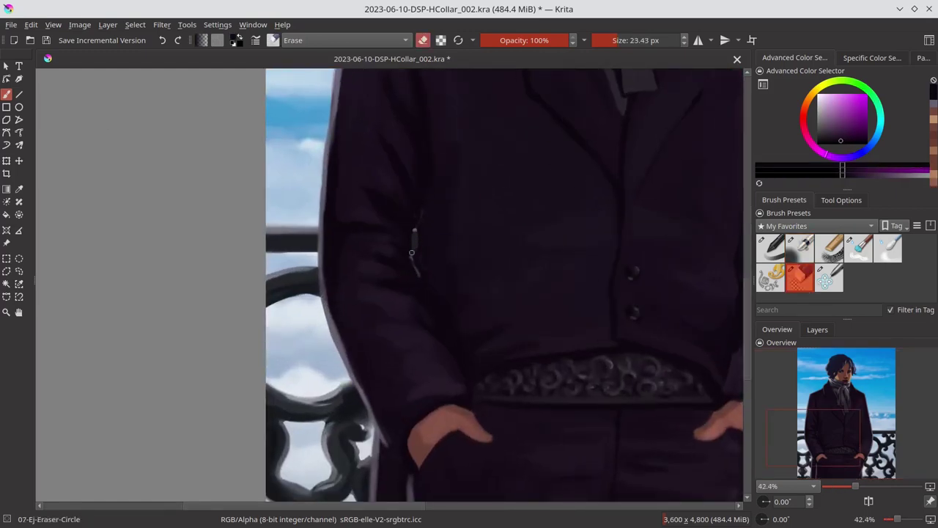
pyautogui.press('/')
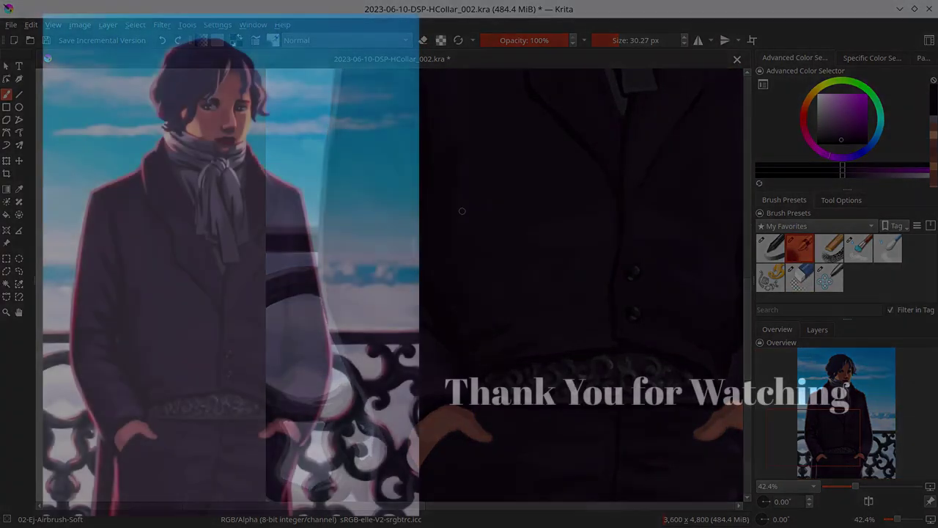